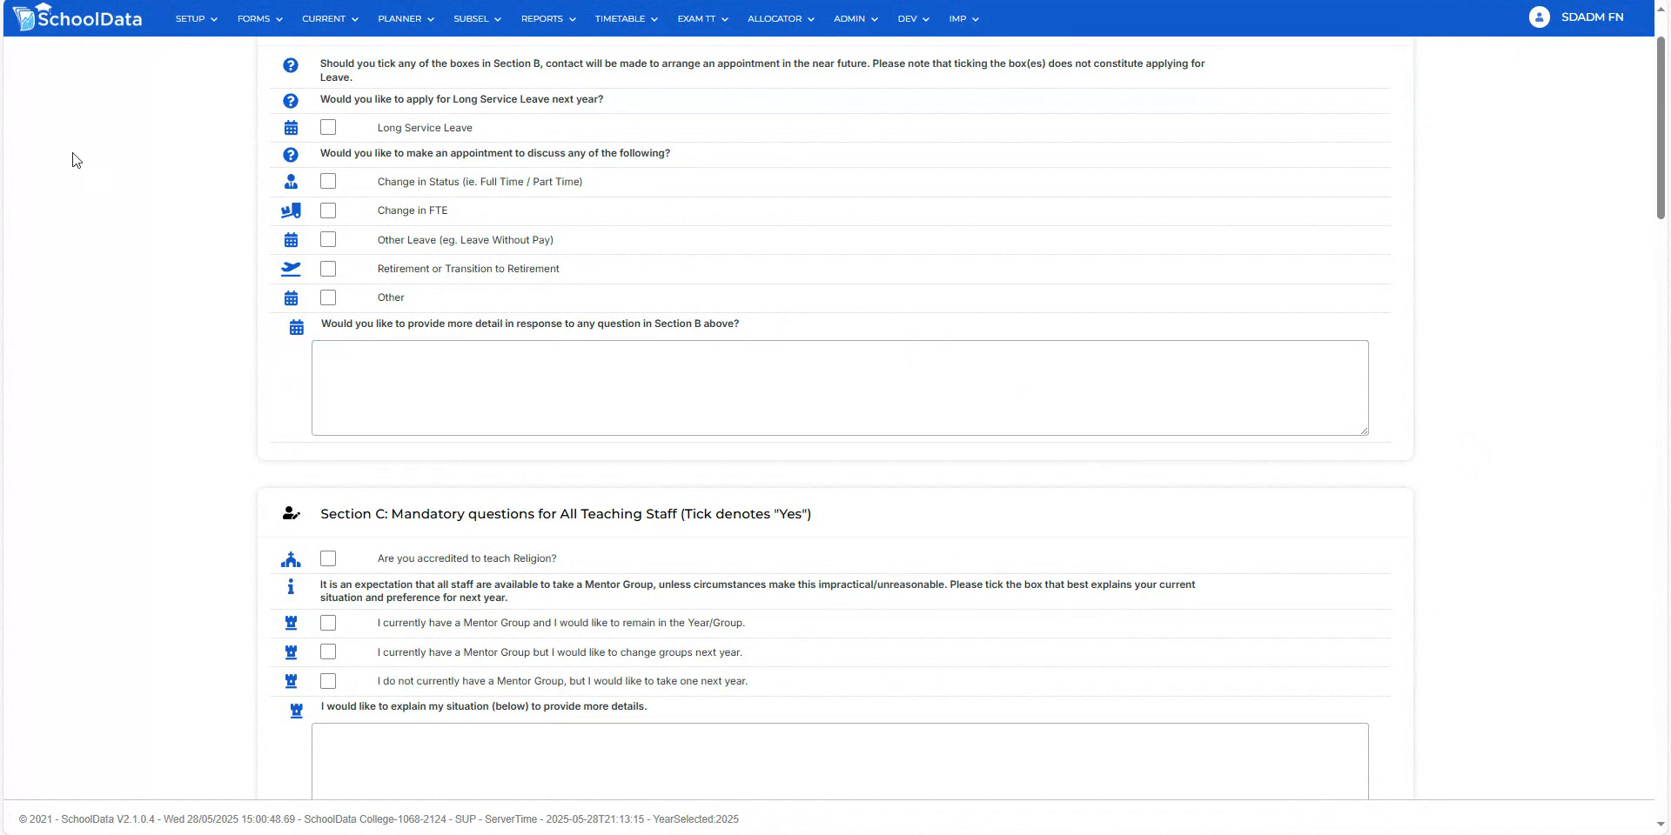
- Open the Matrix Planning page for 2025 from the home page, and collapse and re-expand its side navigation
left_click(97, 28)
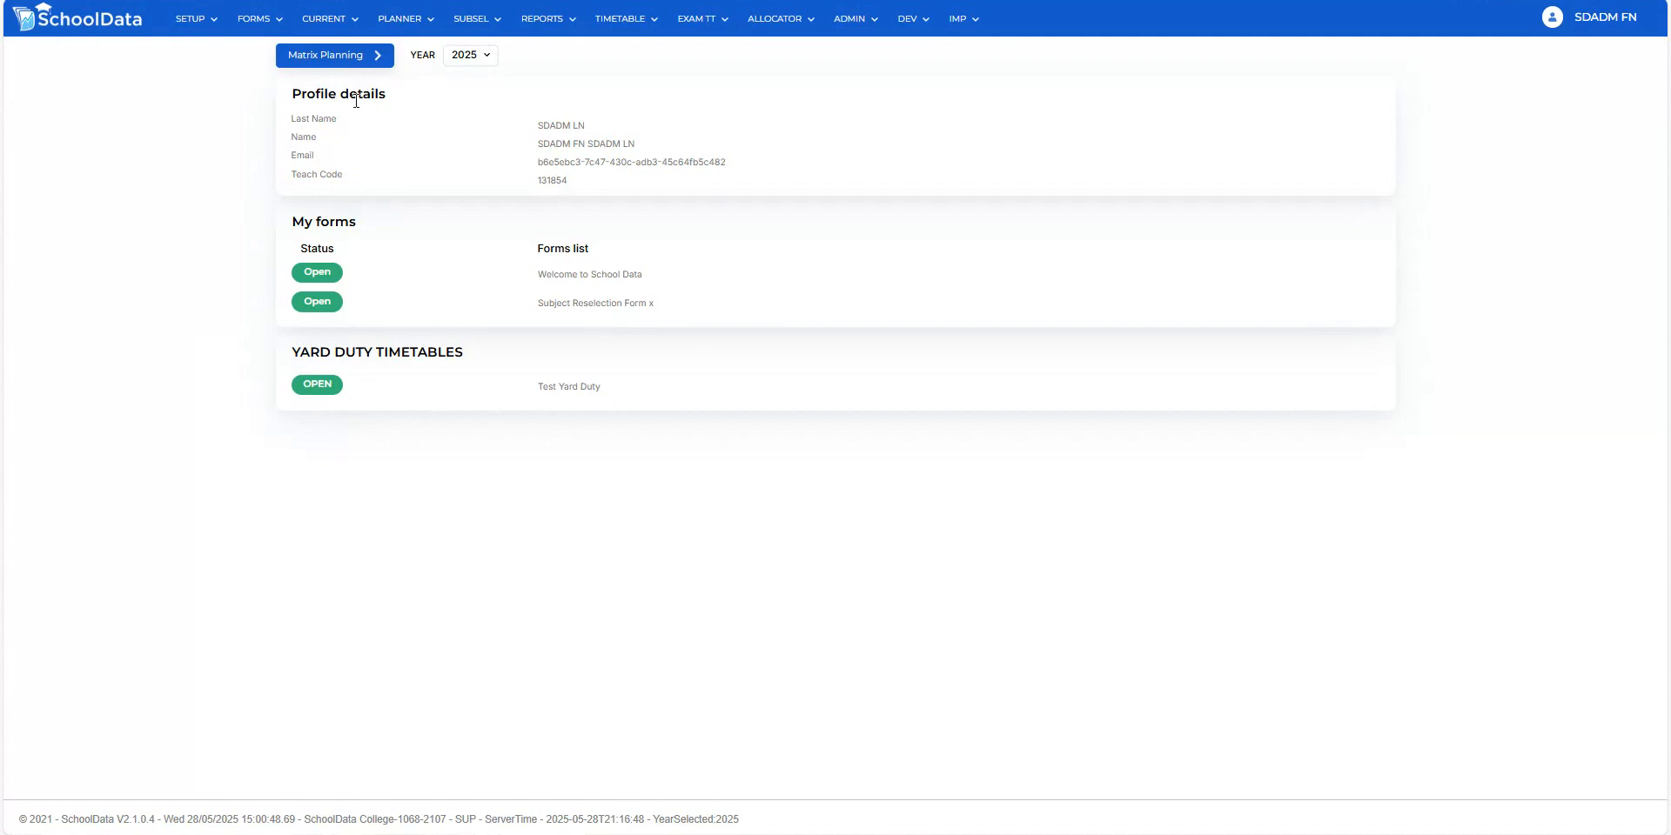
left_click(328, 58)
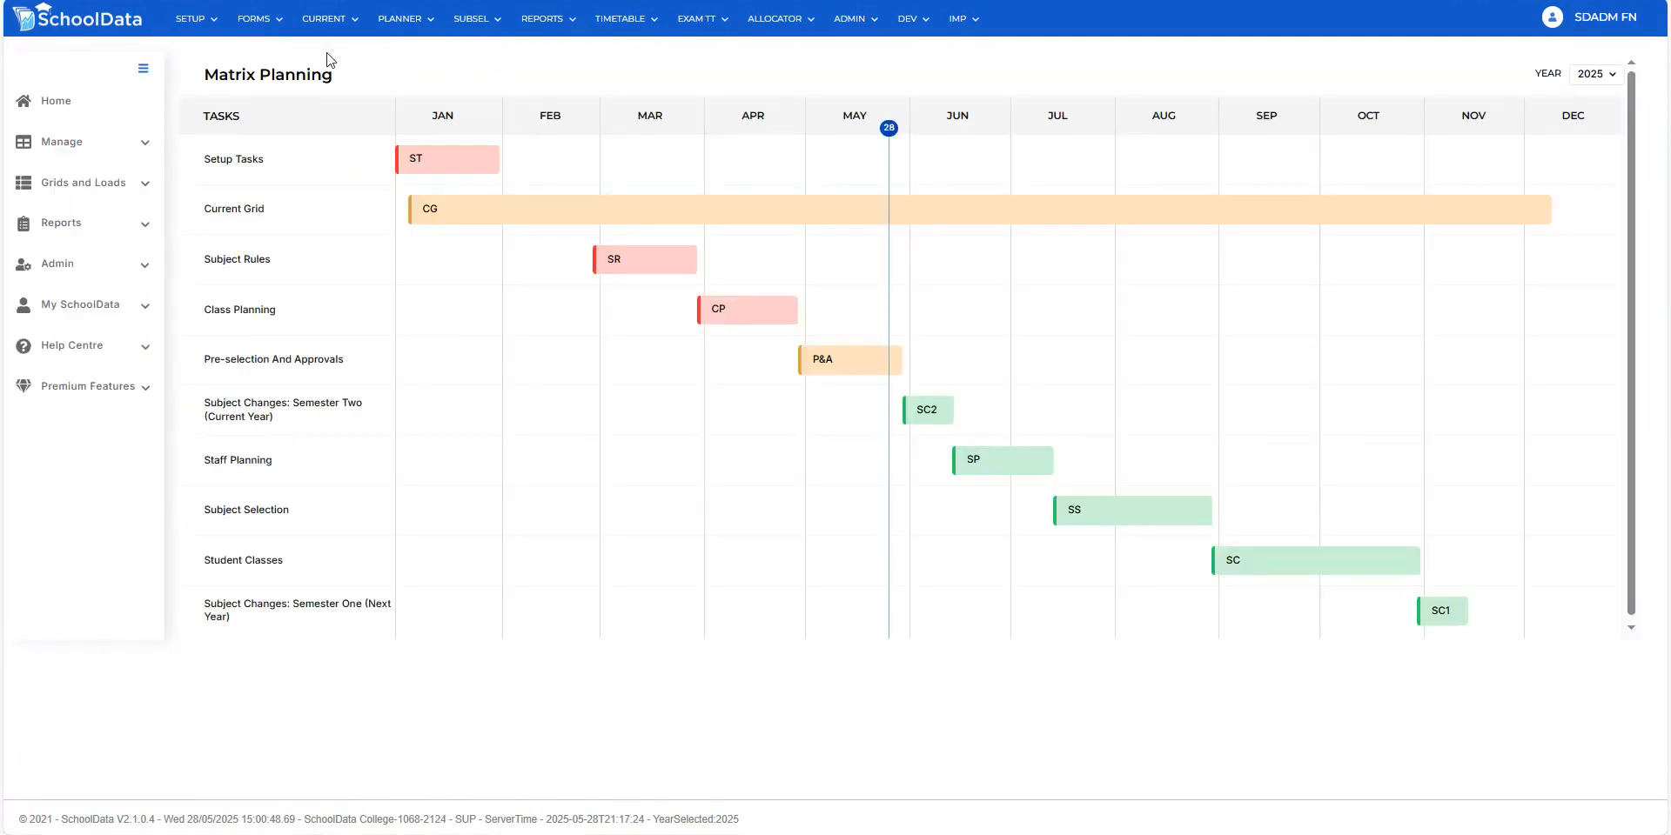
left_click(142, 67)
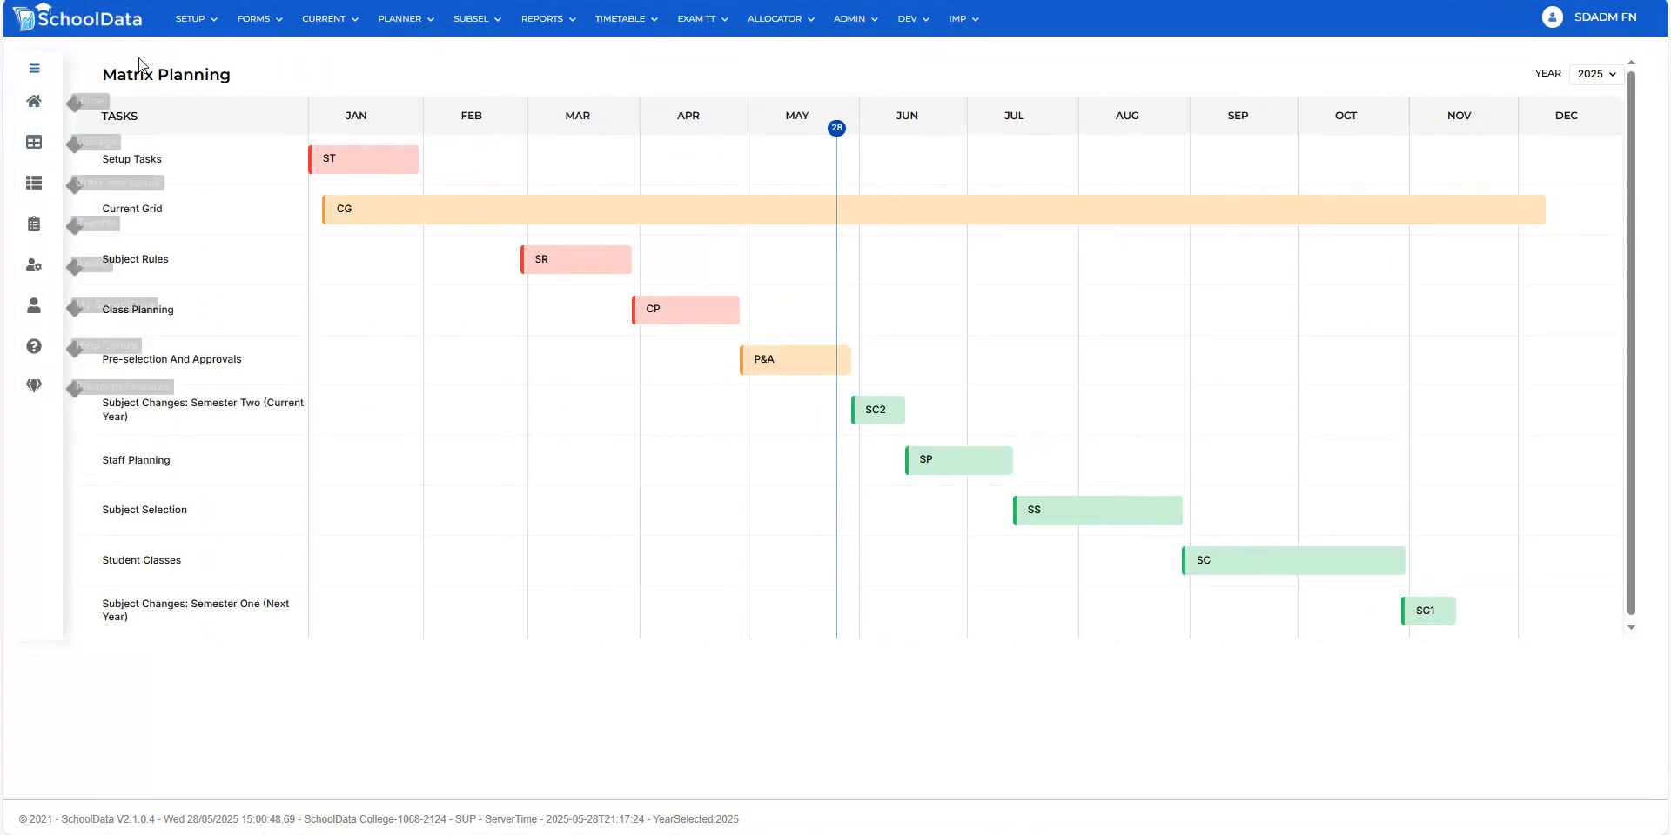
left_click(35, 72)
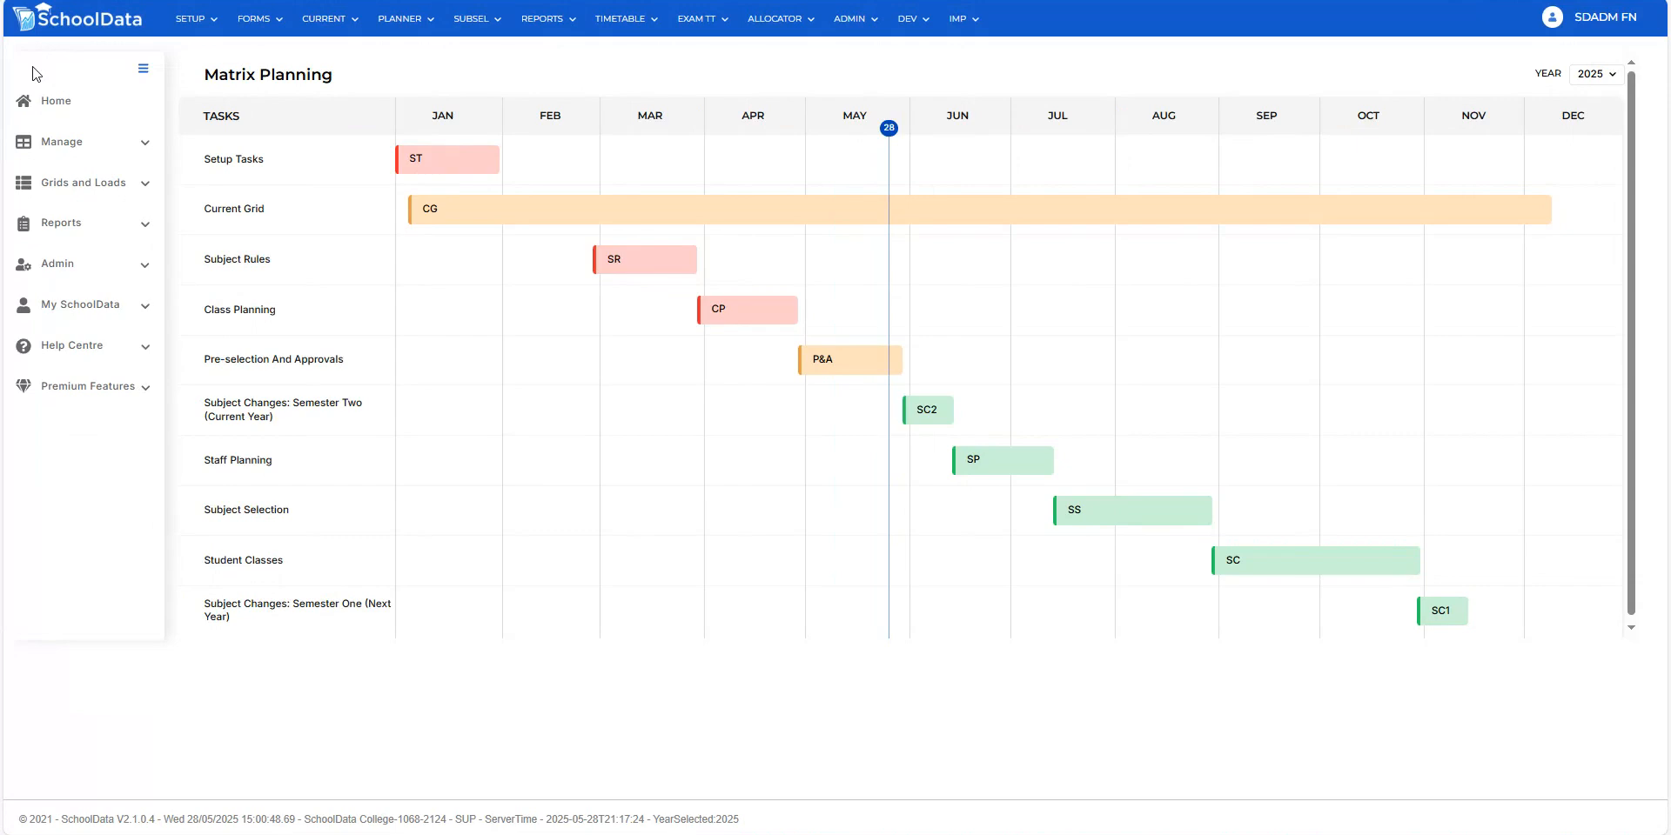
- Open the Master Subjects Table and view its remaining columns through to Manage
left_click(55, 143)
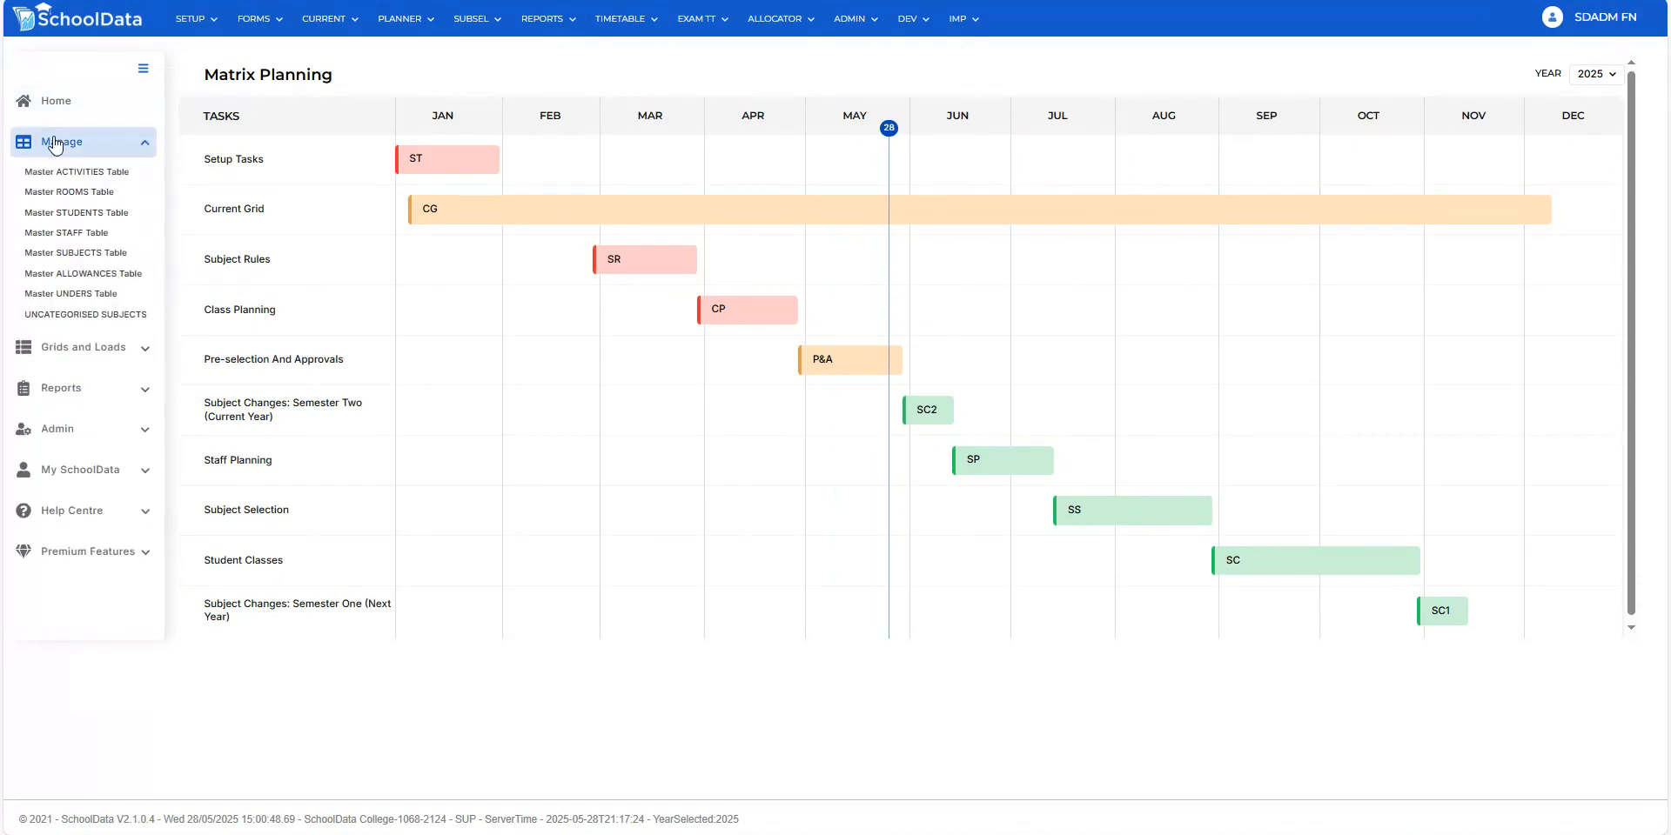
left_click(75, 253)
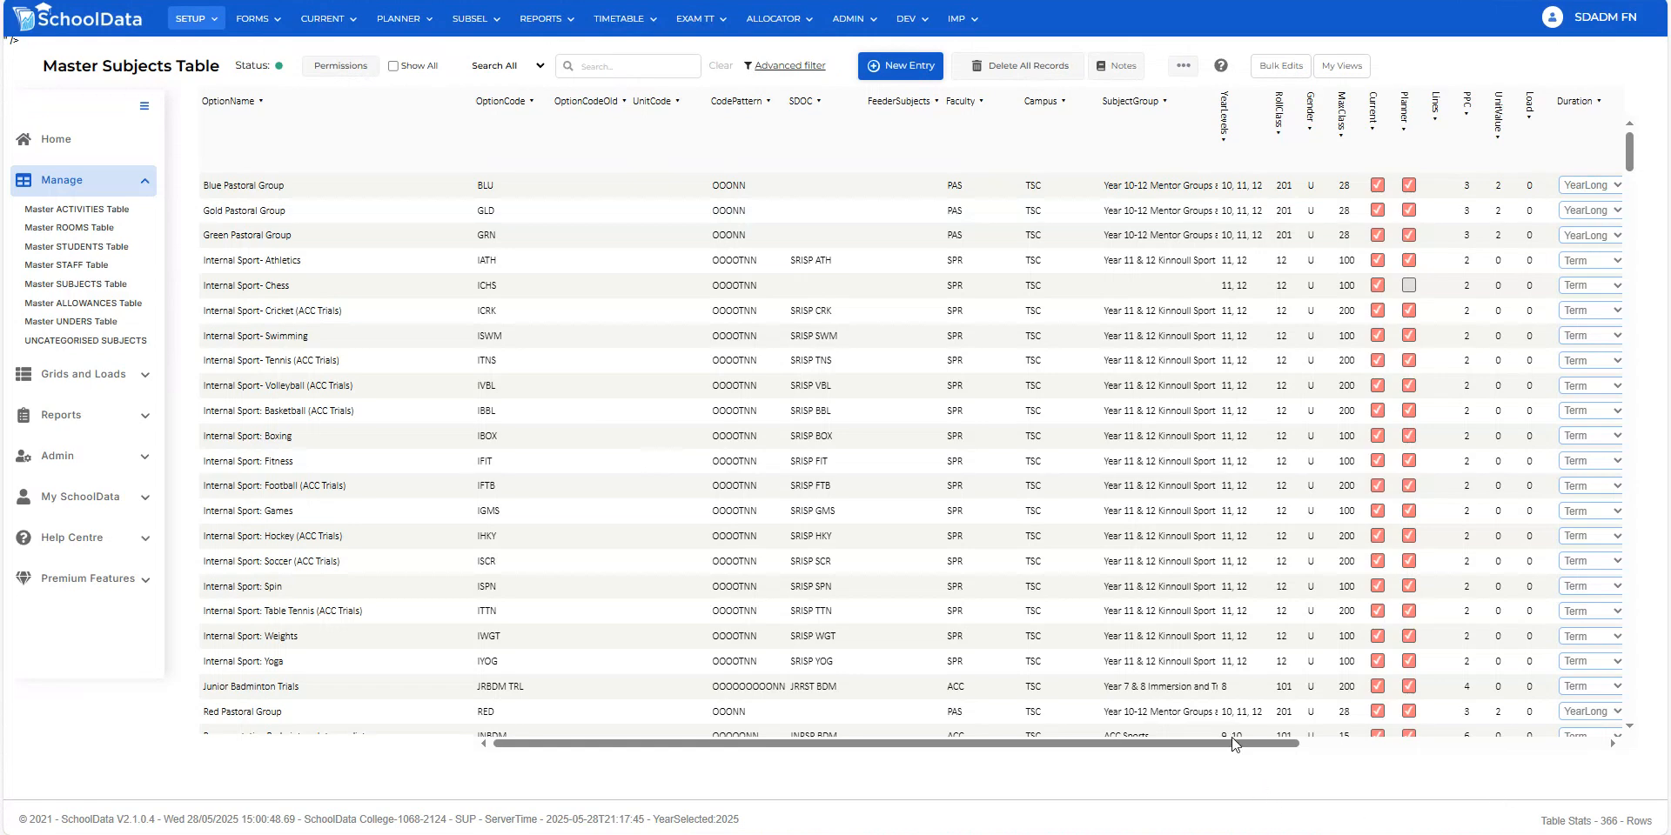
left_click_drag(1280, 744, 1585, 745)
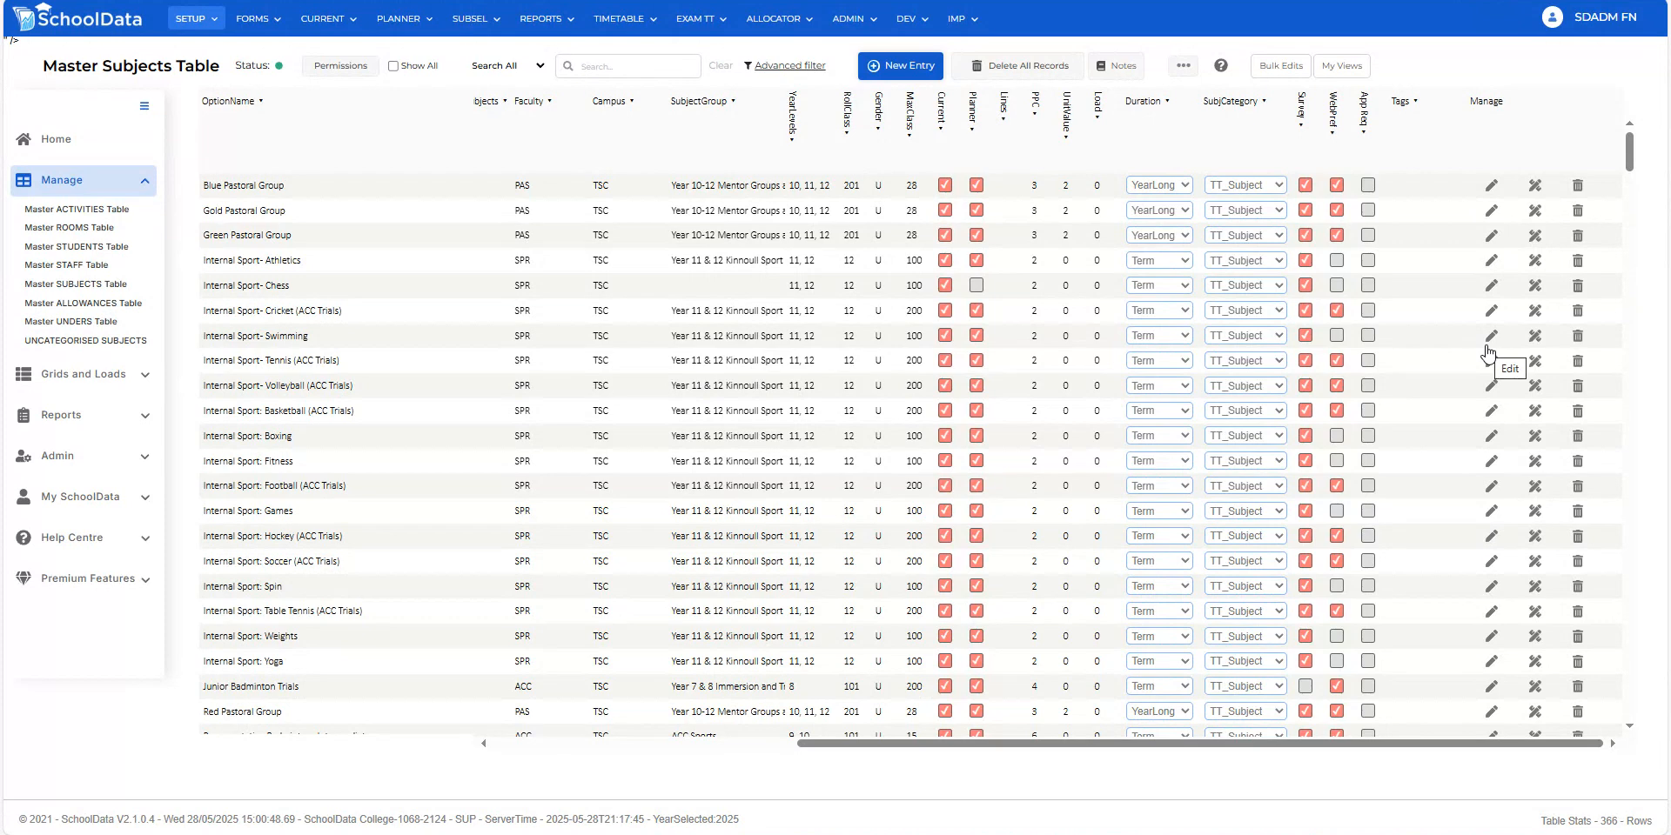
- Examine the CSV options and the Quick Notes guide of the Master Subjects Table
left_click(1183, 67)
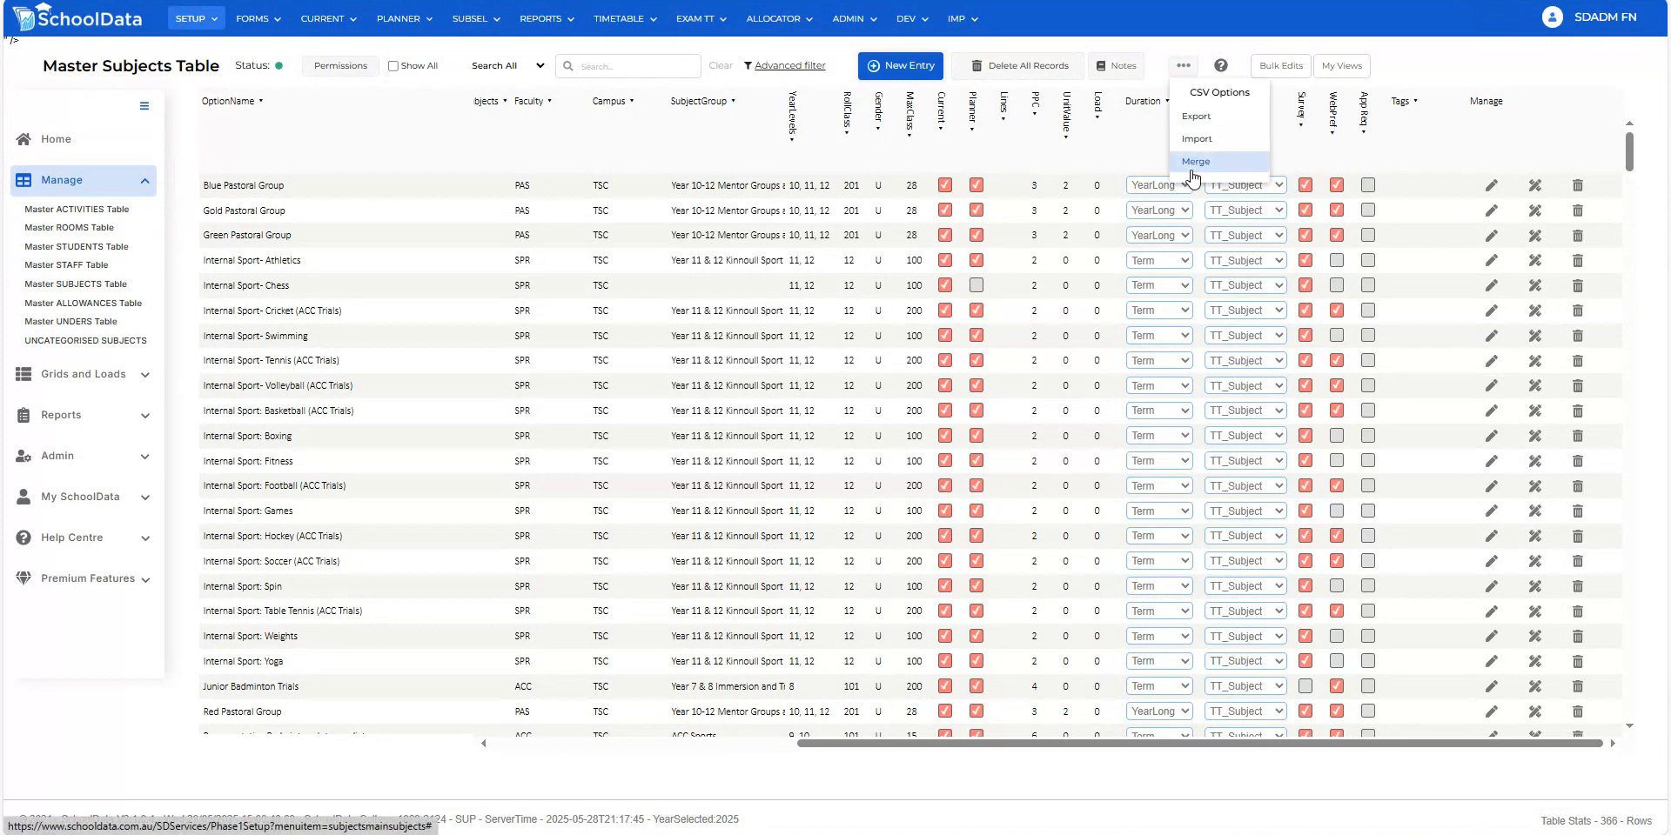
left_click(1130, 75)
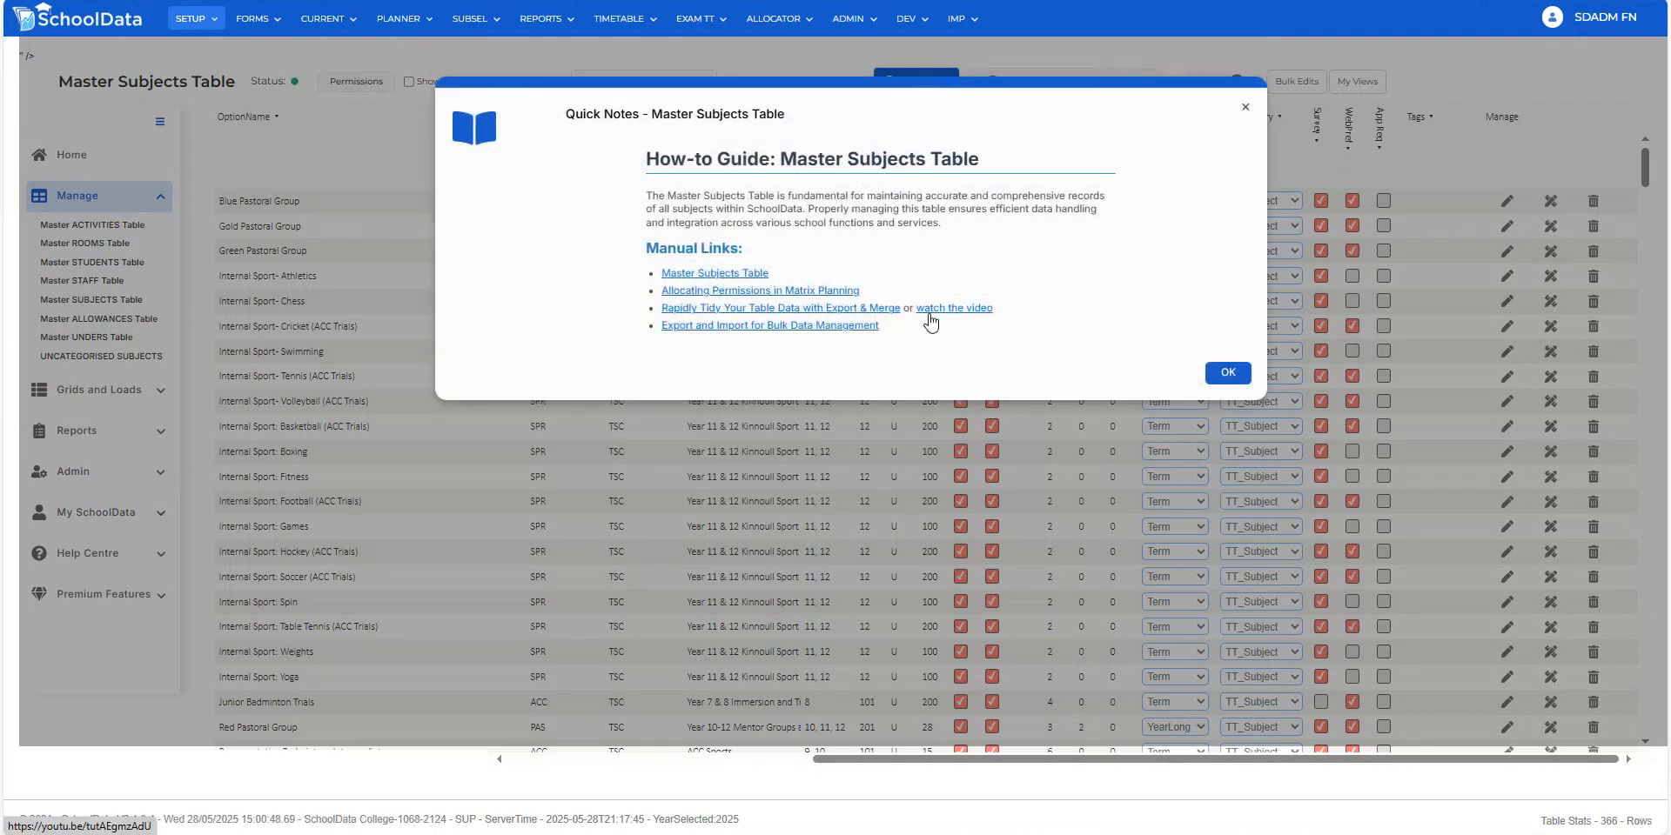
left_click(1228, 372)
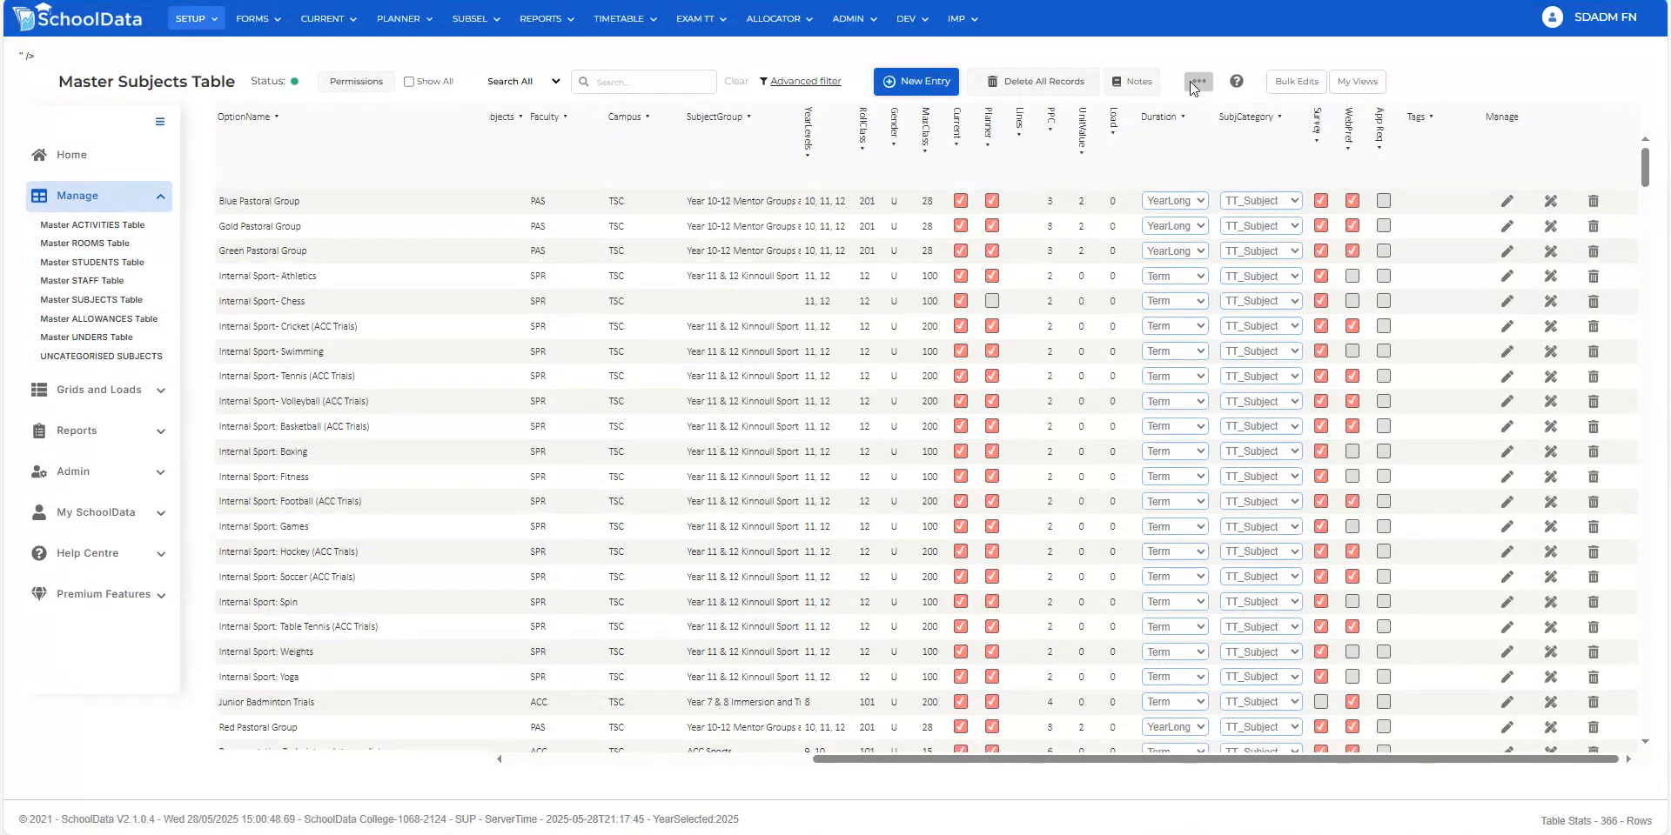
mouse_move(1195, 83)
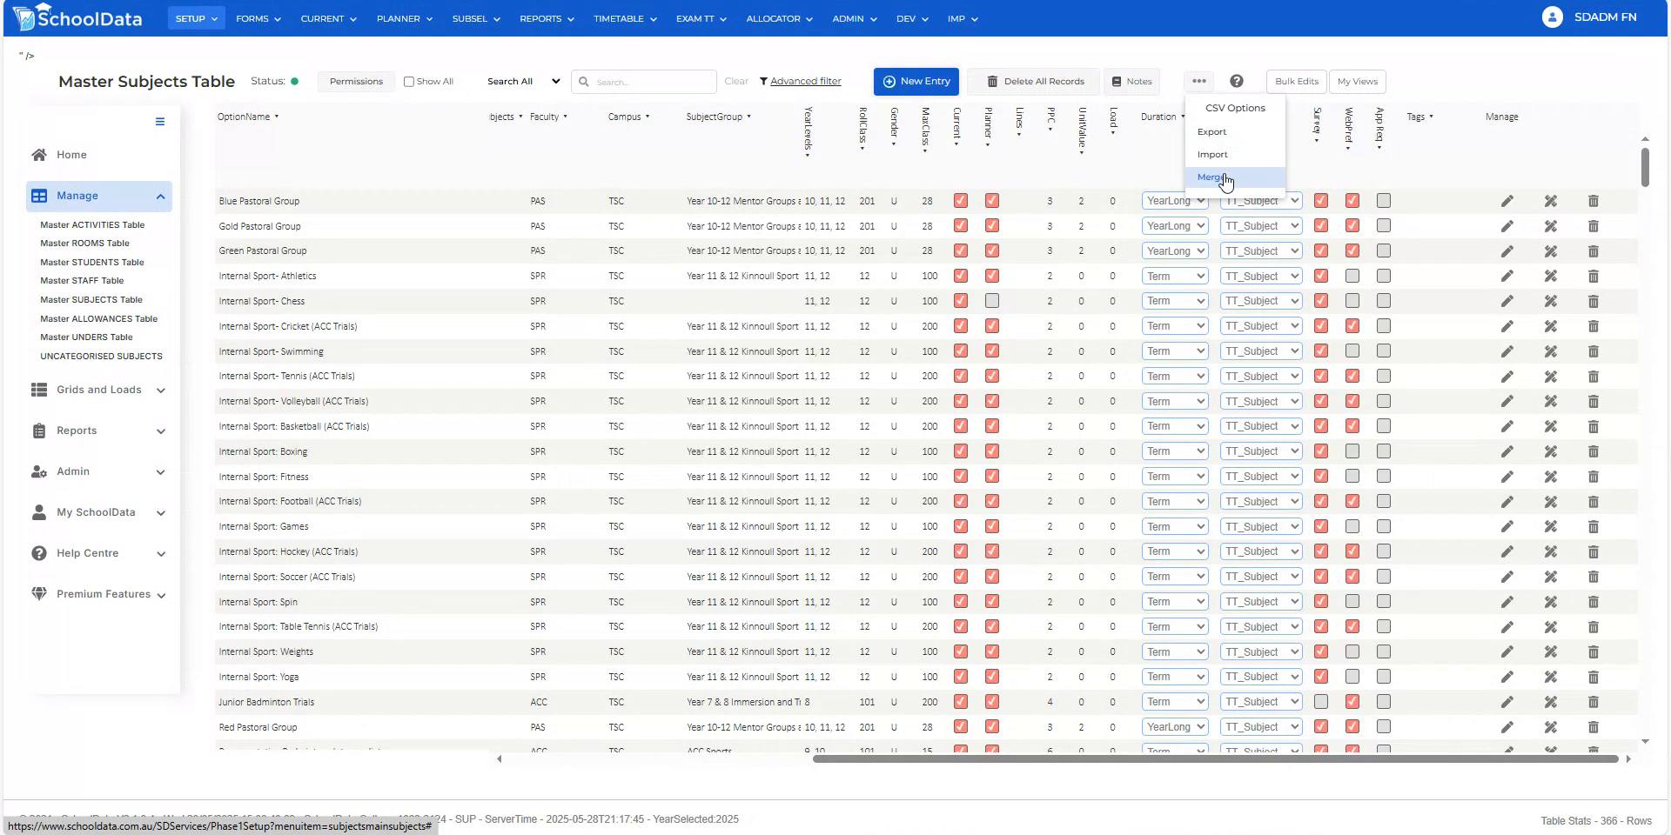
- Examine the campus choices in the Bulk Edits Control and cancel without making a bulk edit
left_click(1296, 83)
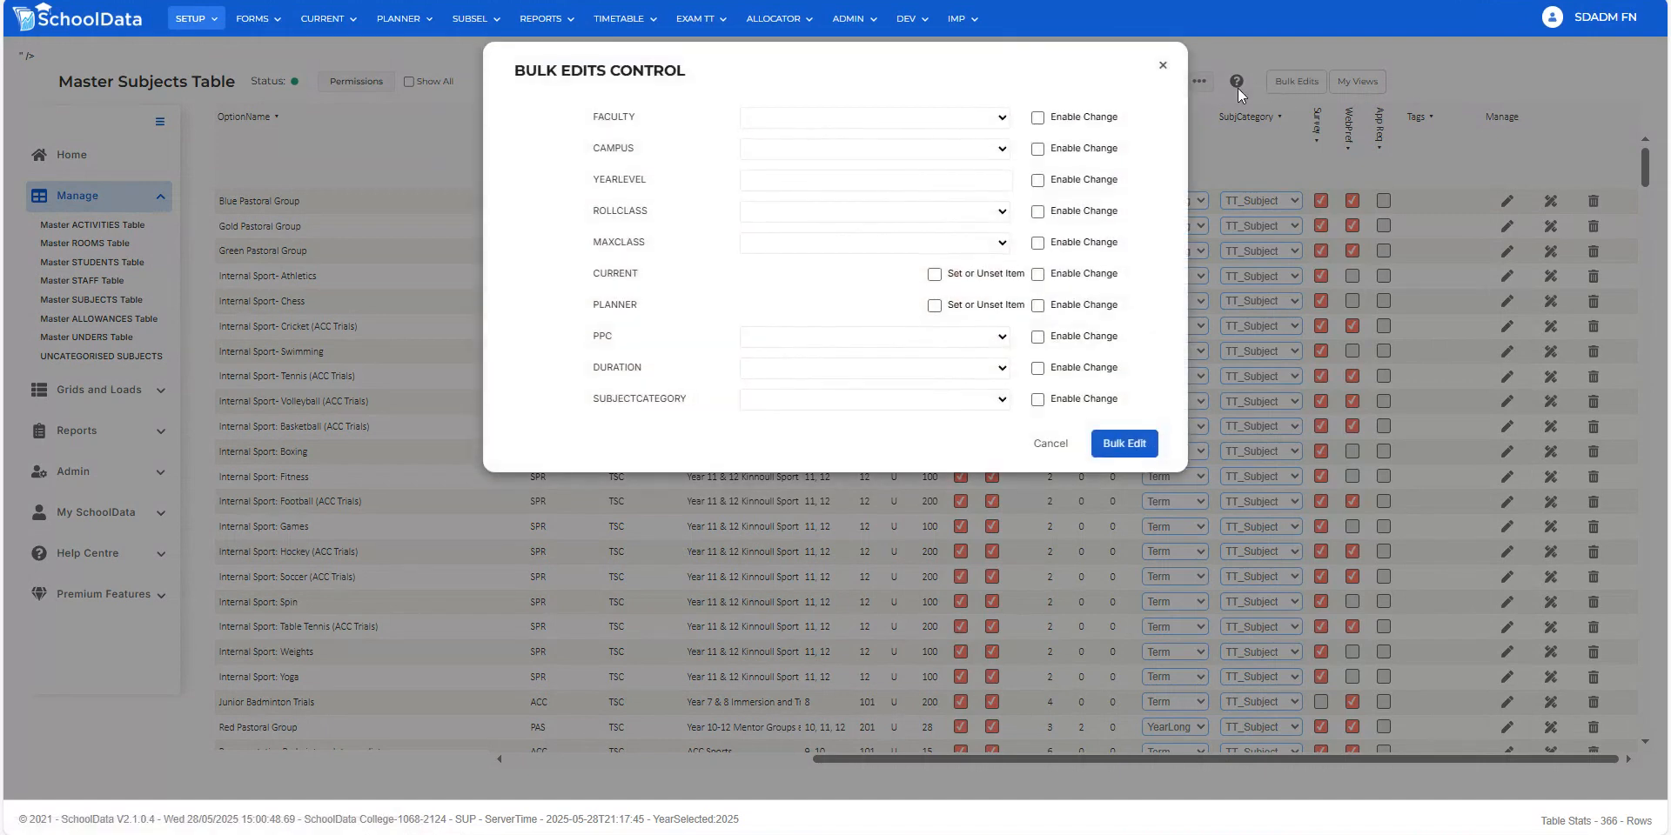
left_click(878, 148)
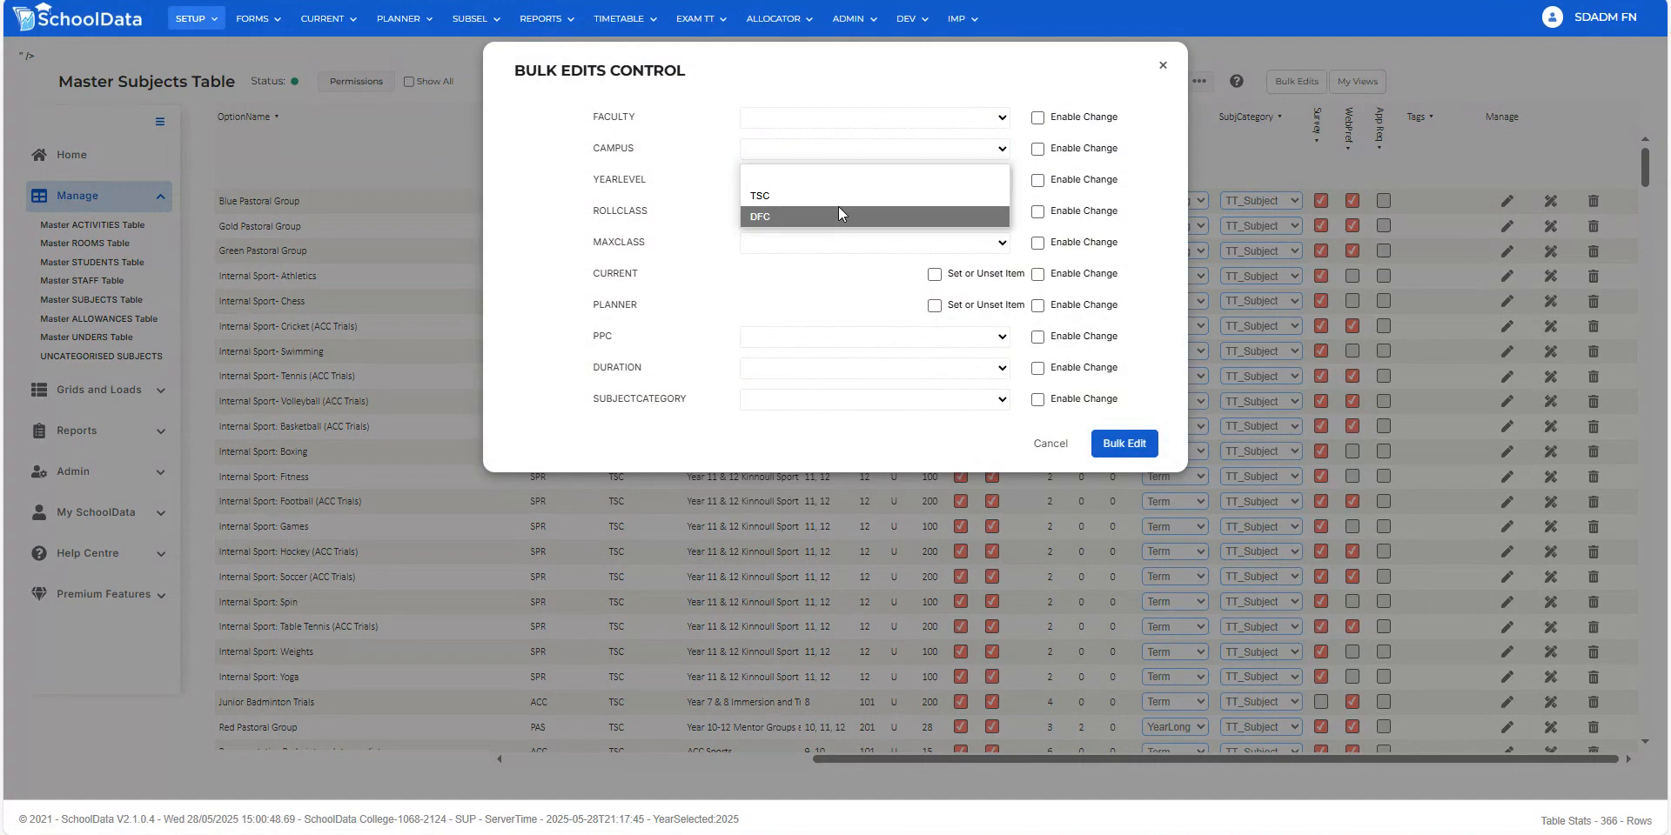
left_click(1047, 445)
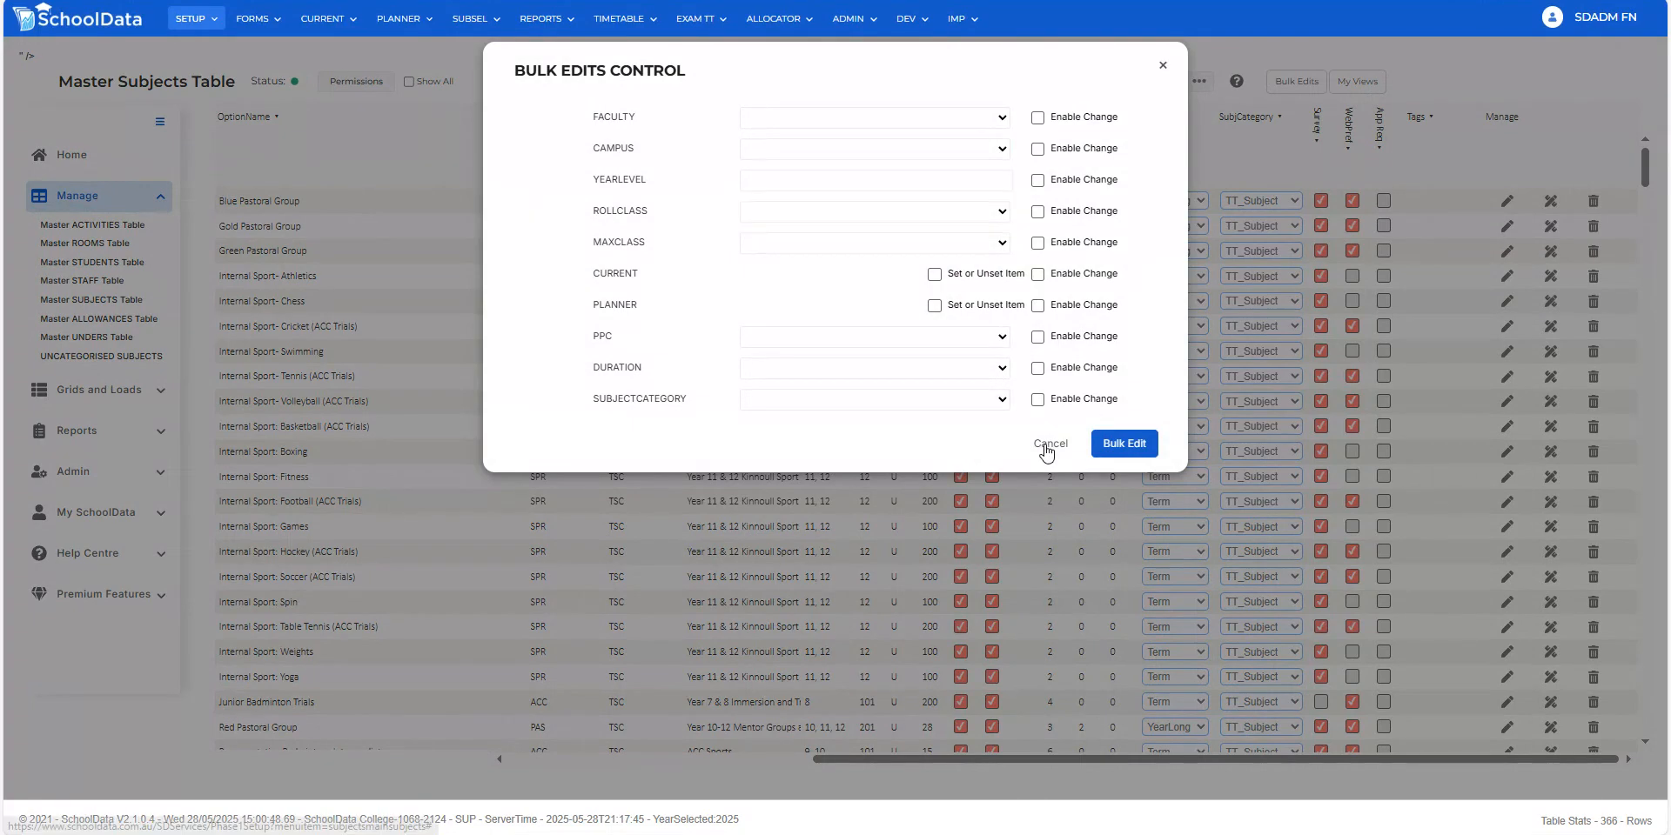
left_click(1047, 445)
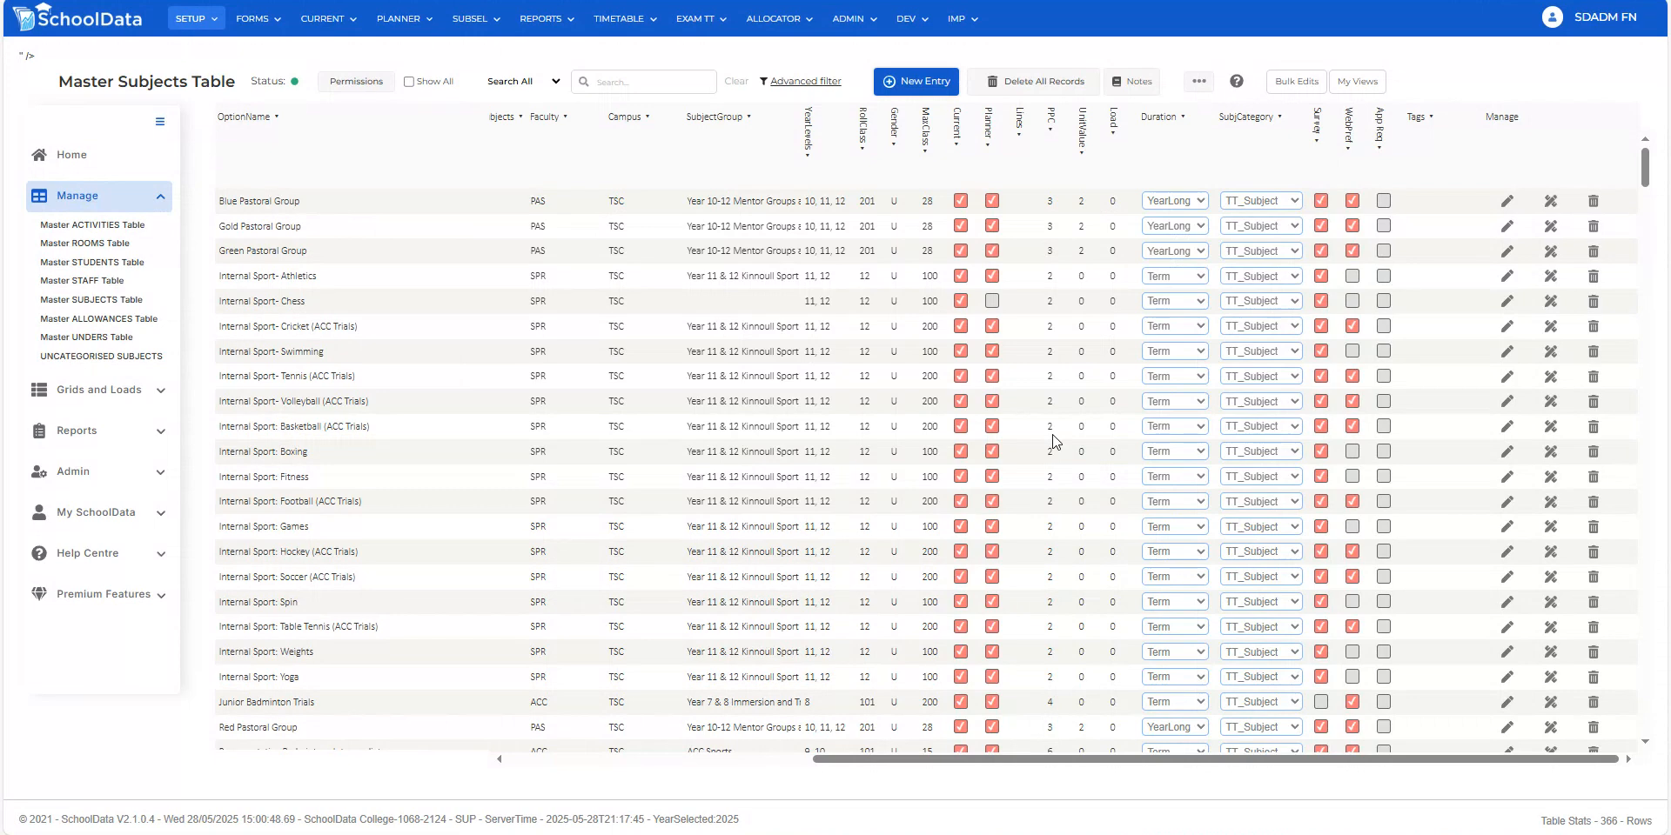
- View the Master Staff Table and the class list of the Planner Grid, and return to Matrix Planning
left_click(82, 281)
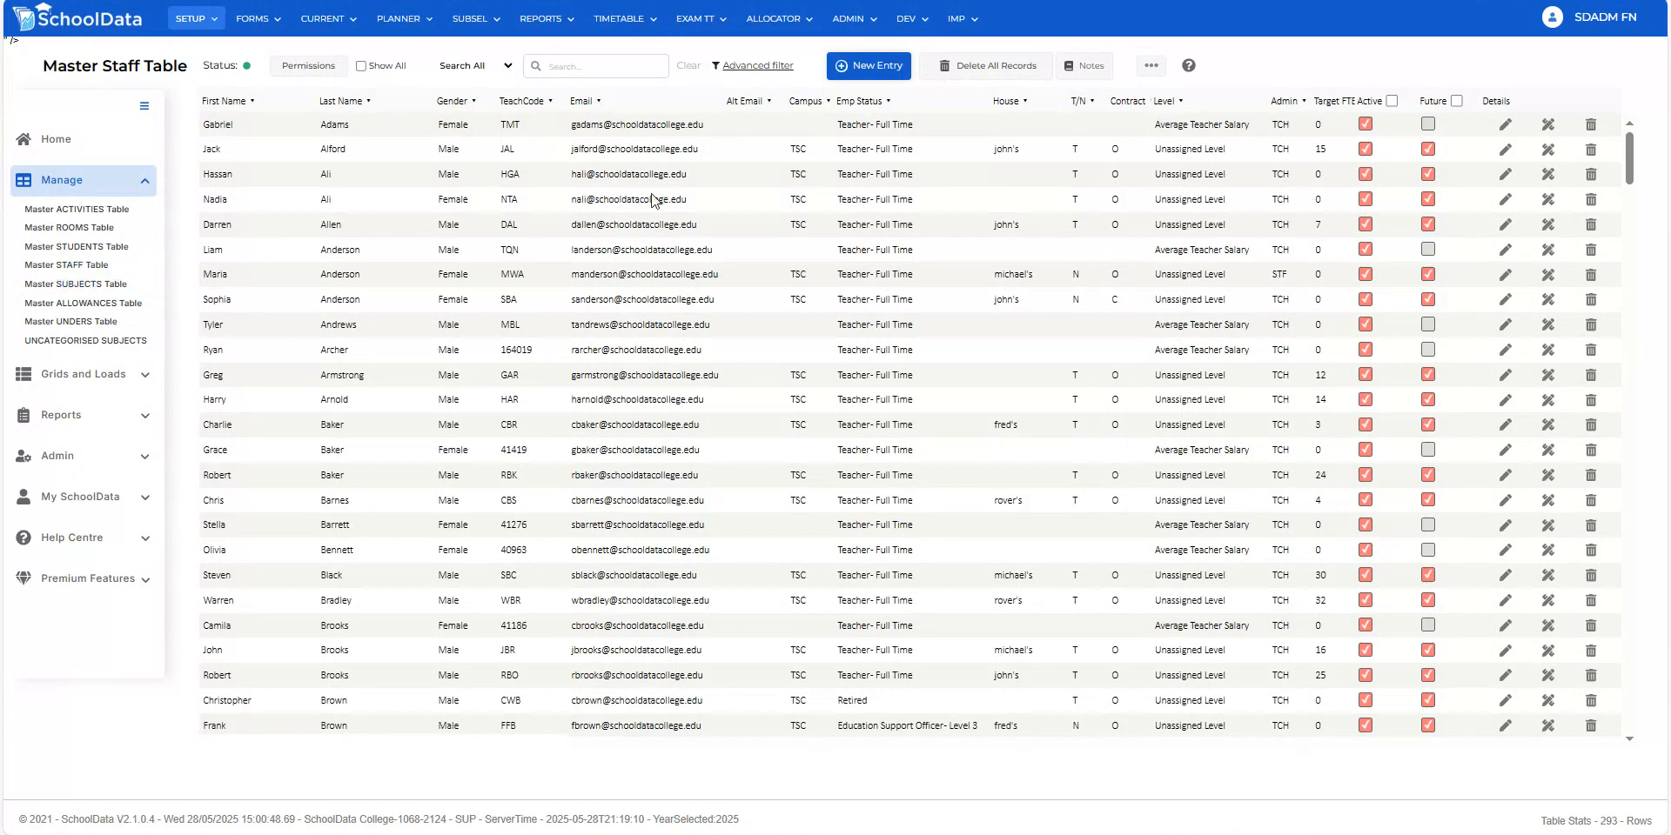
left_click(1073, 298)
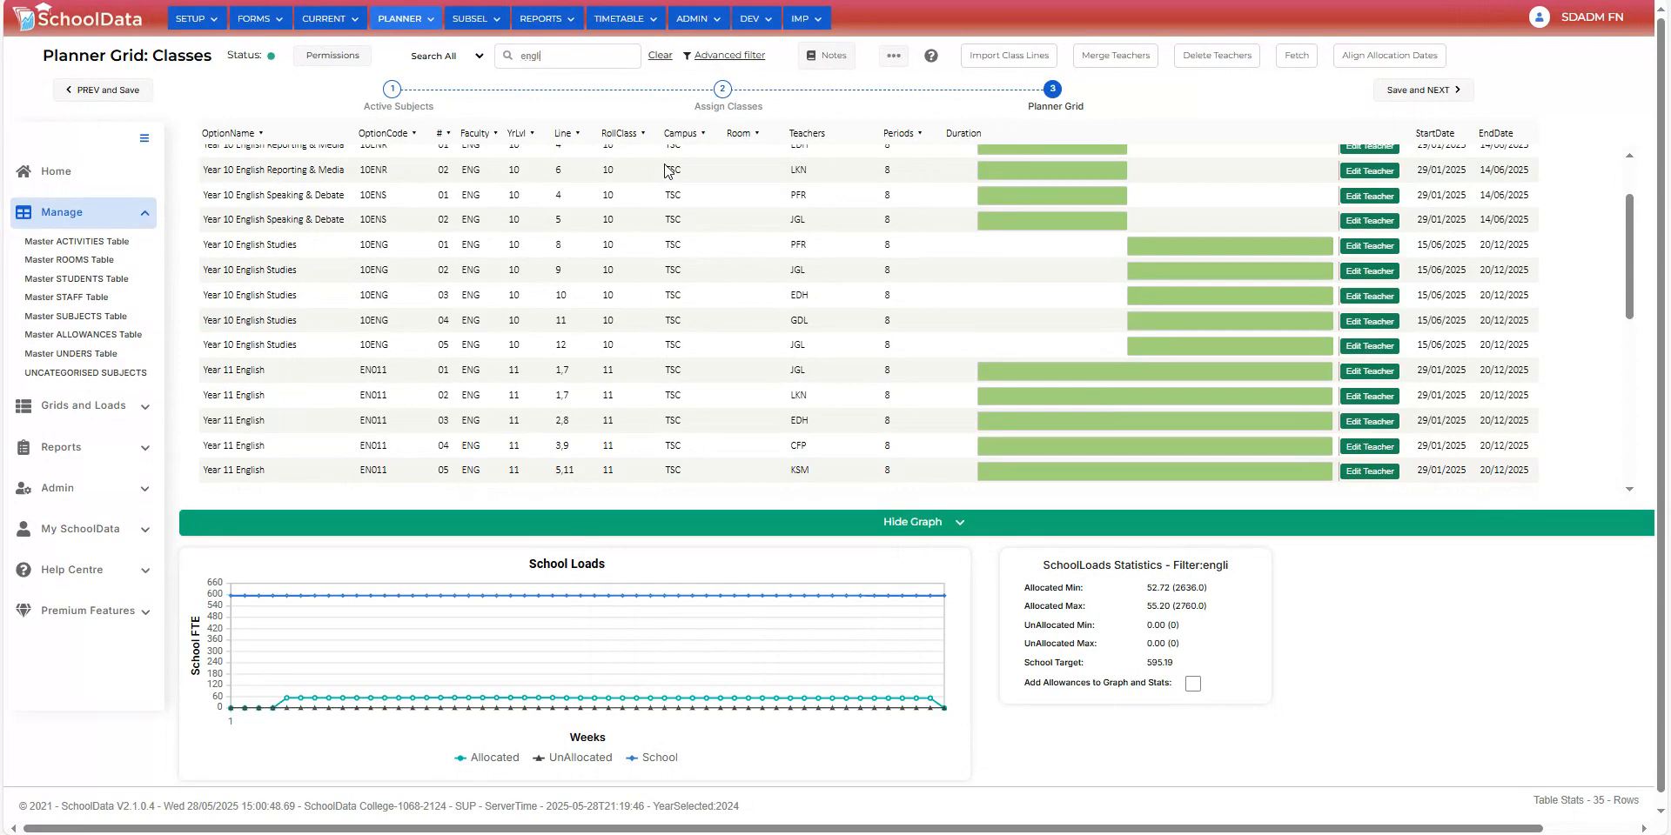
left_click(1079, 398)
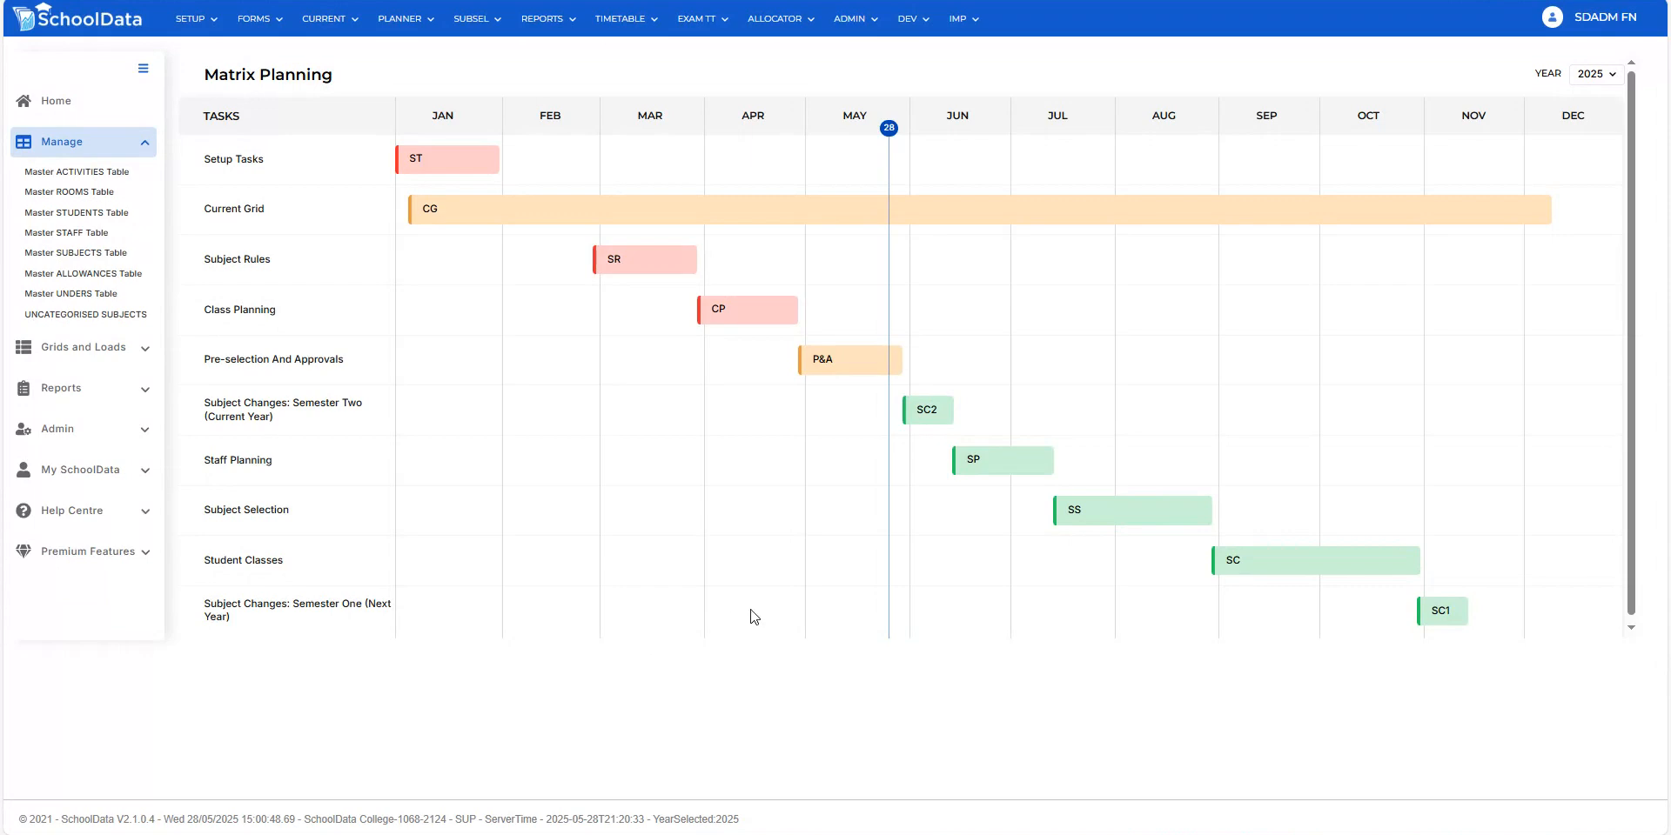
- Open the Staff Intentions Forms of the Staff Planning task and show all records, including those outside the current year
left_click(998, 470)
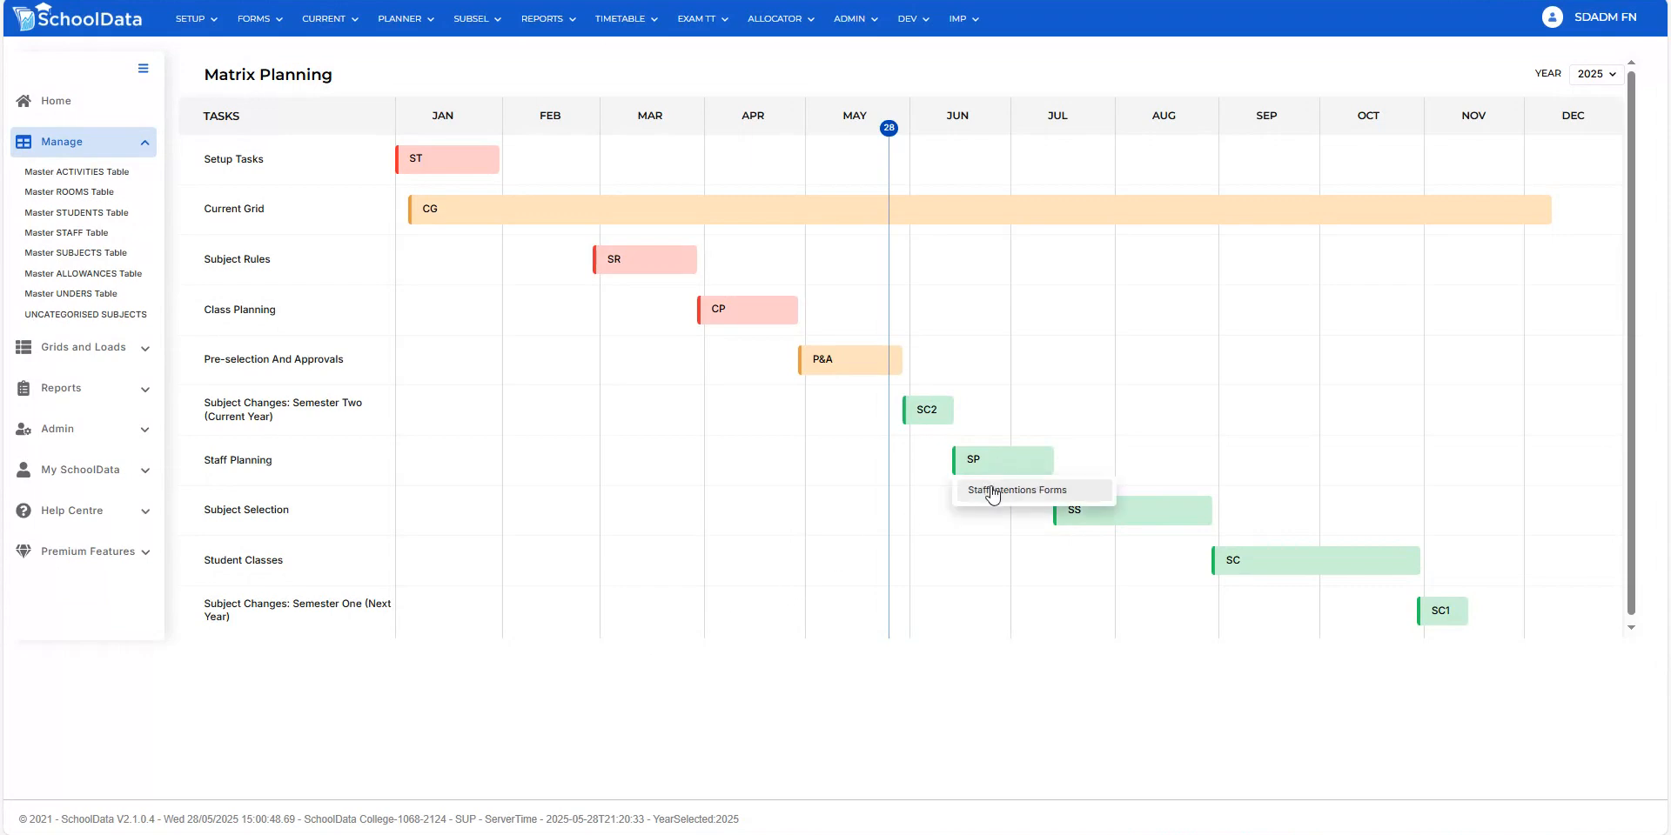
left_click(992, 487)
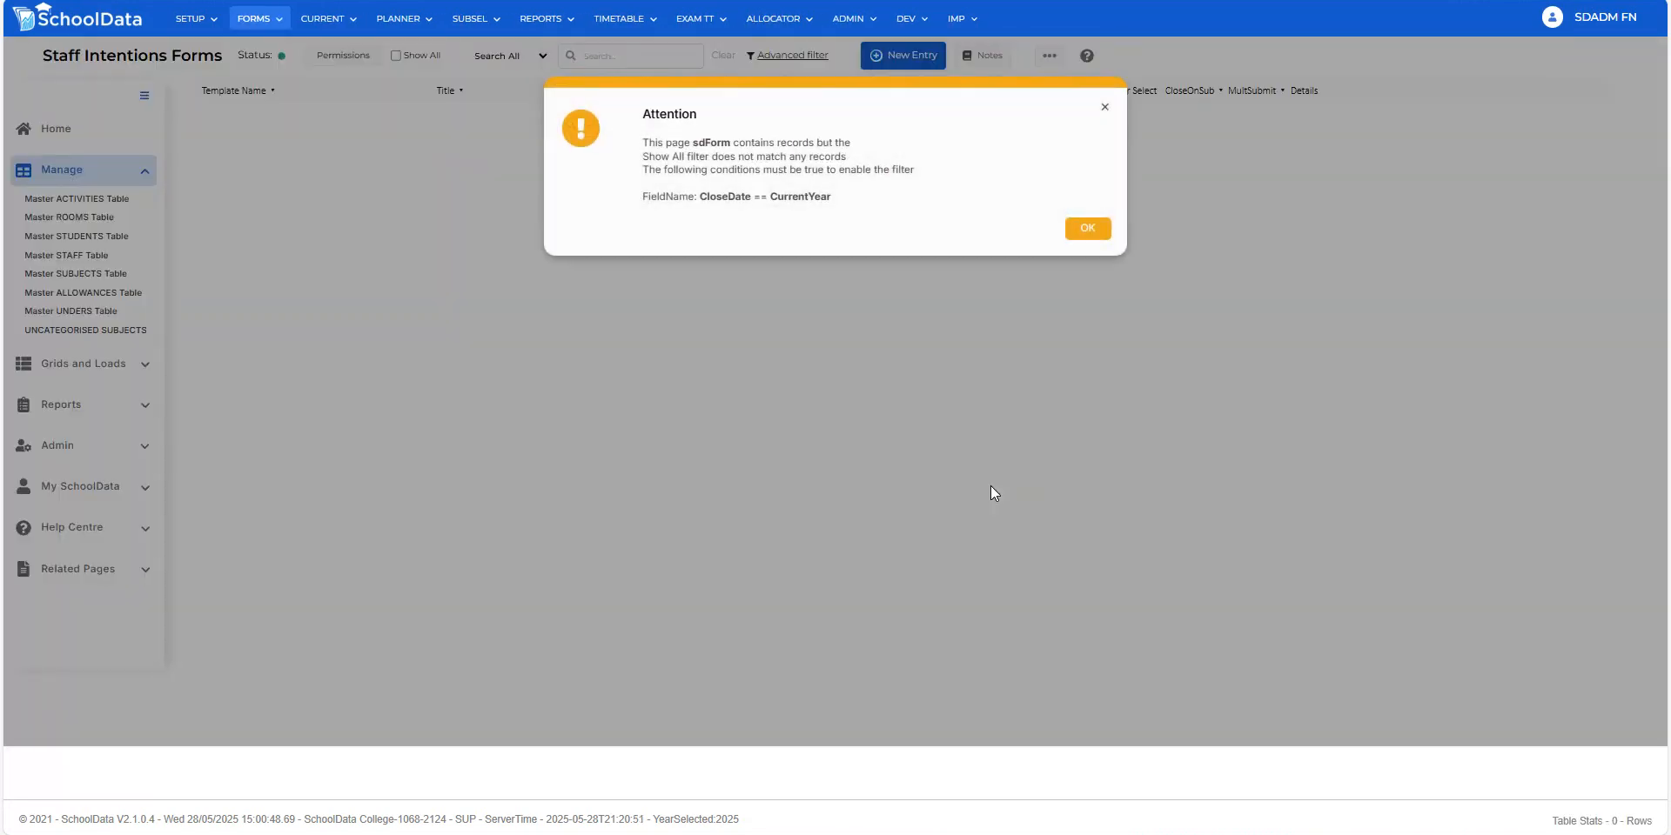
left_click(1087, 228)
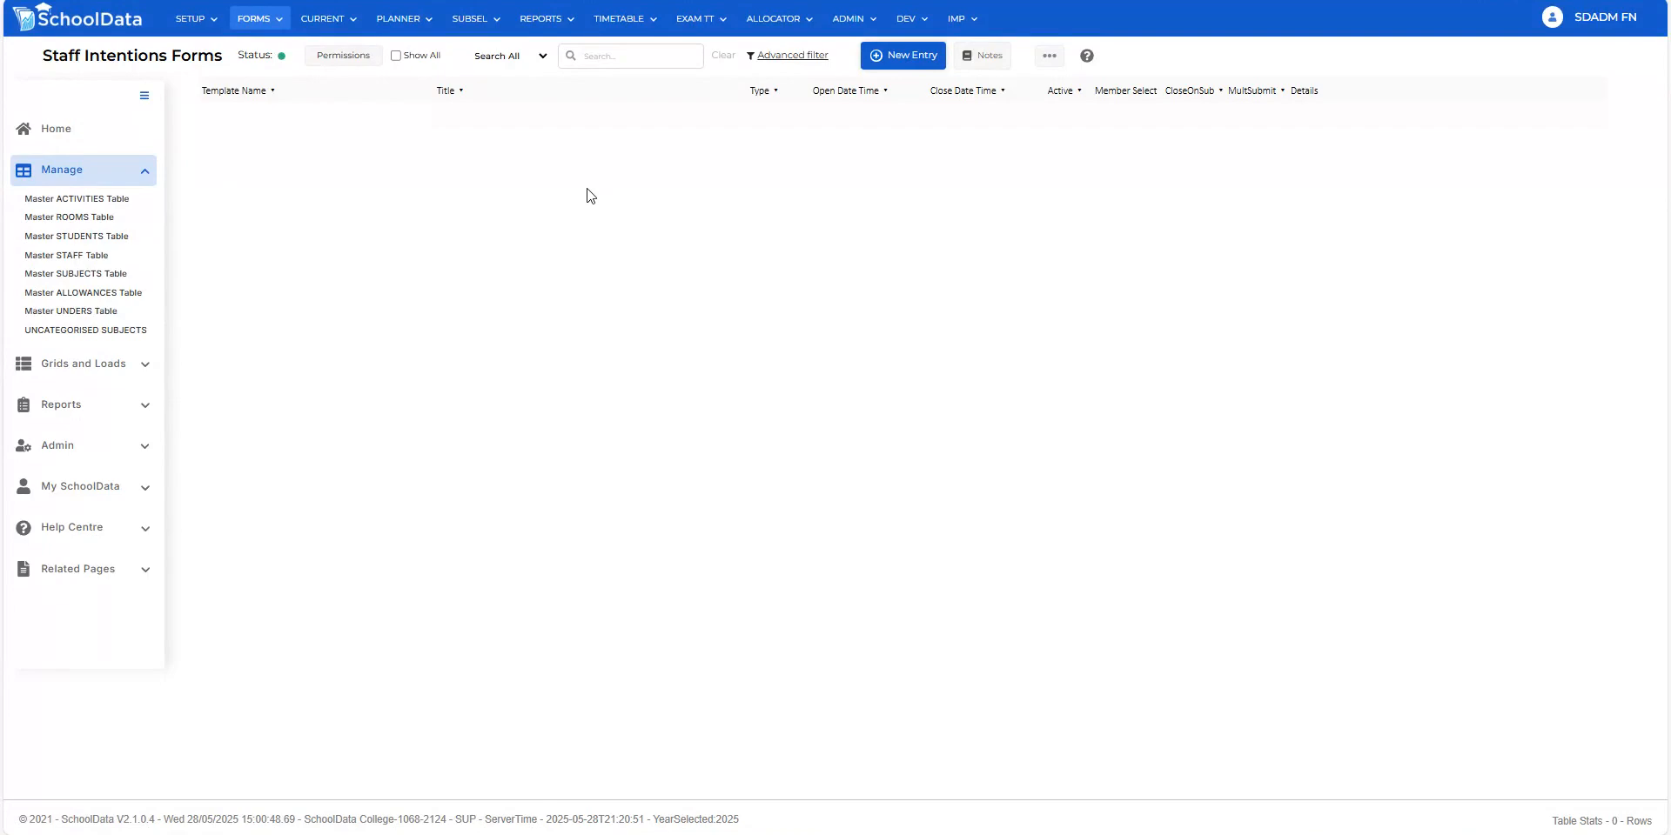
left_click(397, 56)
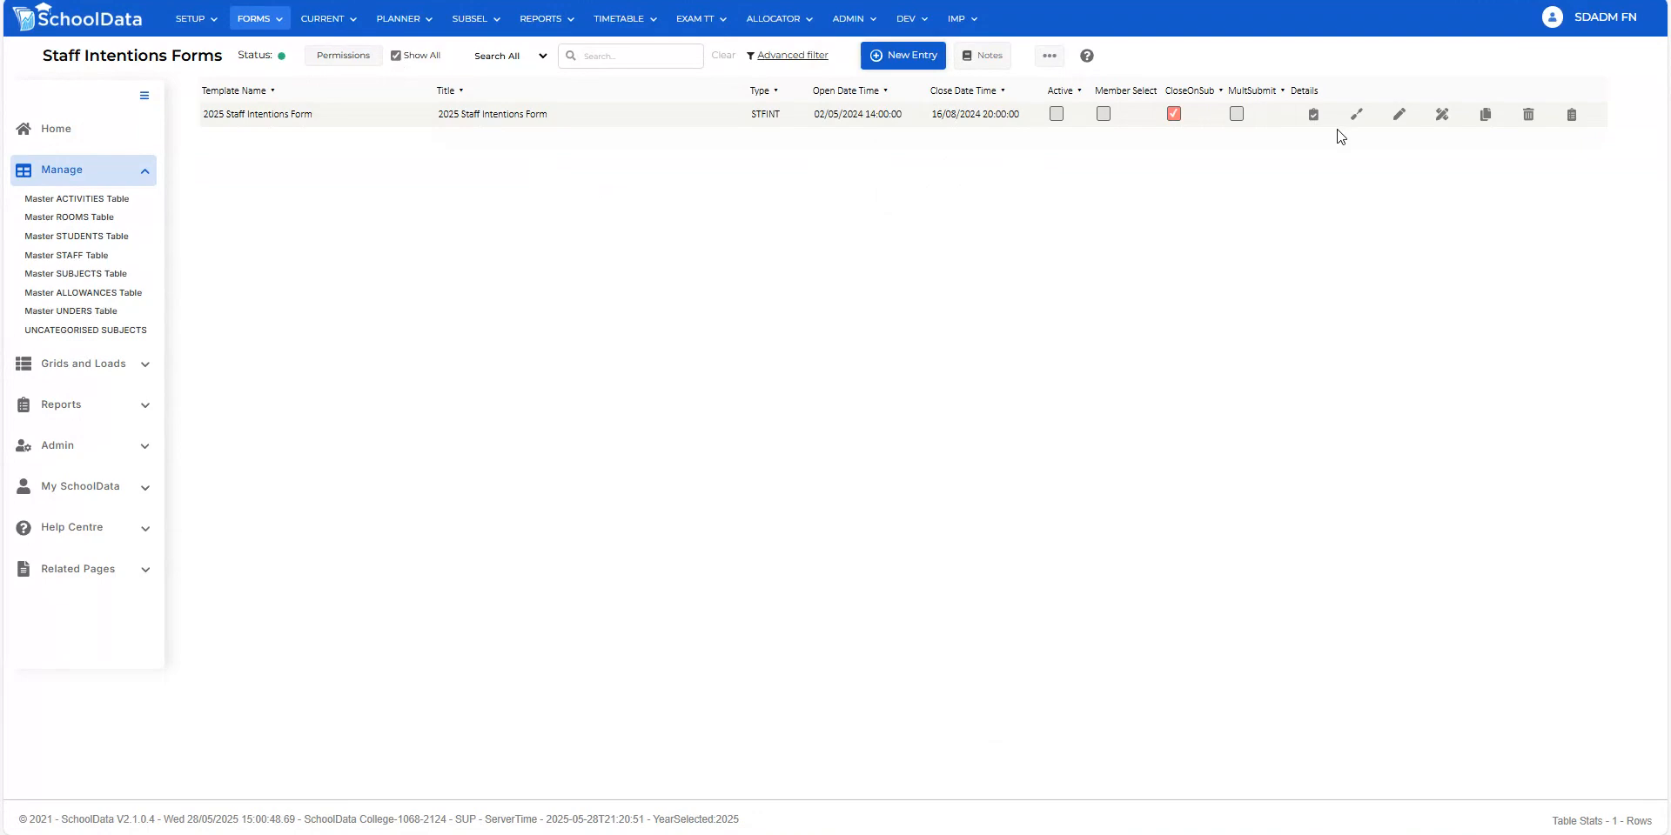
- Duplicate the 2025 Staff Intentions Form with both template name and title set to "2026 Staff Intentions Form", and save it
left_click(1486, 114)
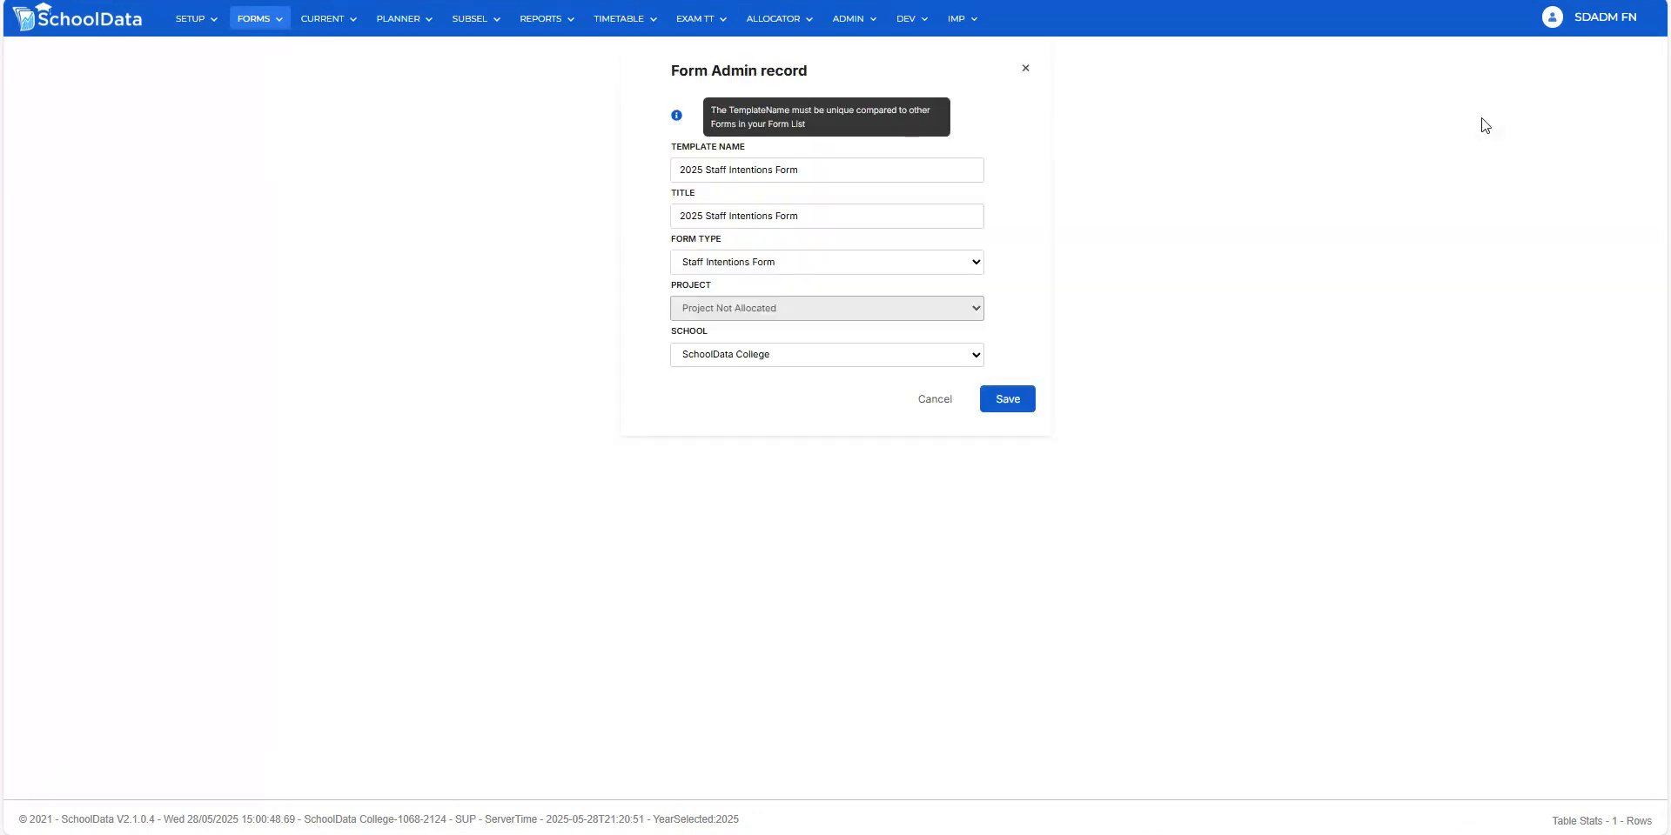
left_click(824, 174)
left_click(736, 201)
key("BackSpace")
type("6")
key("Tab")
key("Left")
key("Right")
key("Right")
key("BackSpace")
type("6")
left_click(1011, 401)
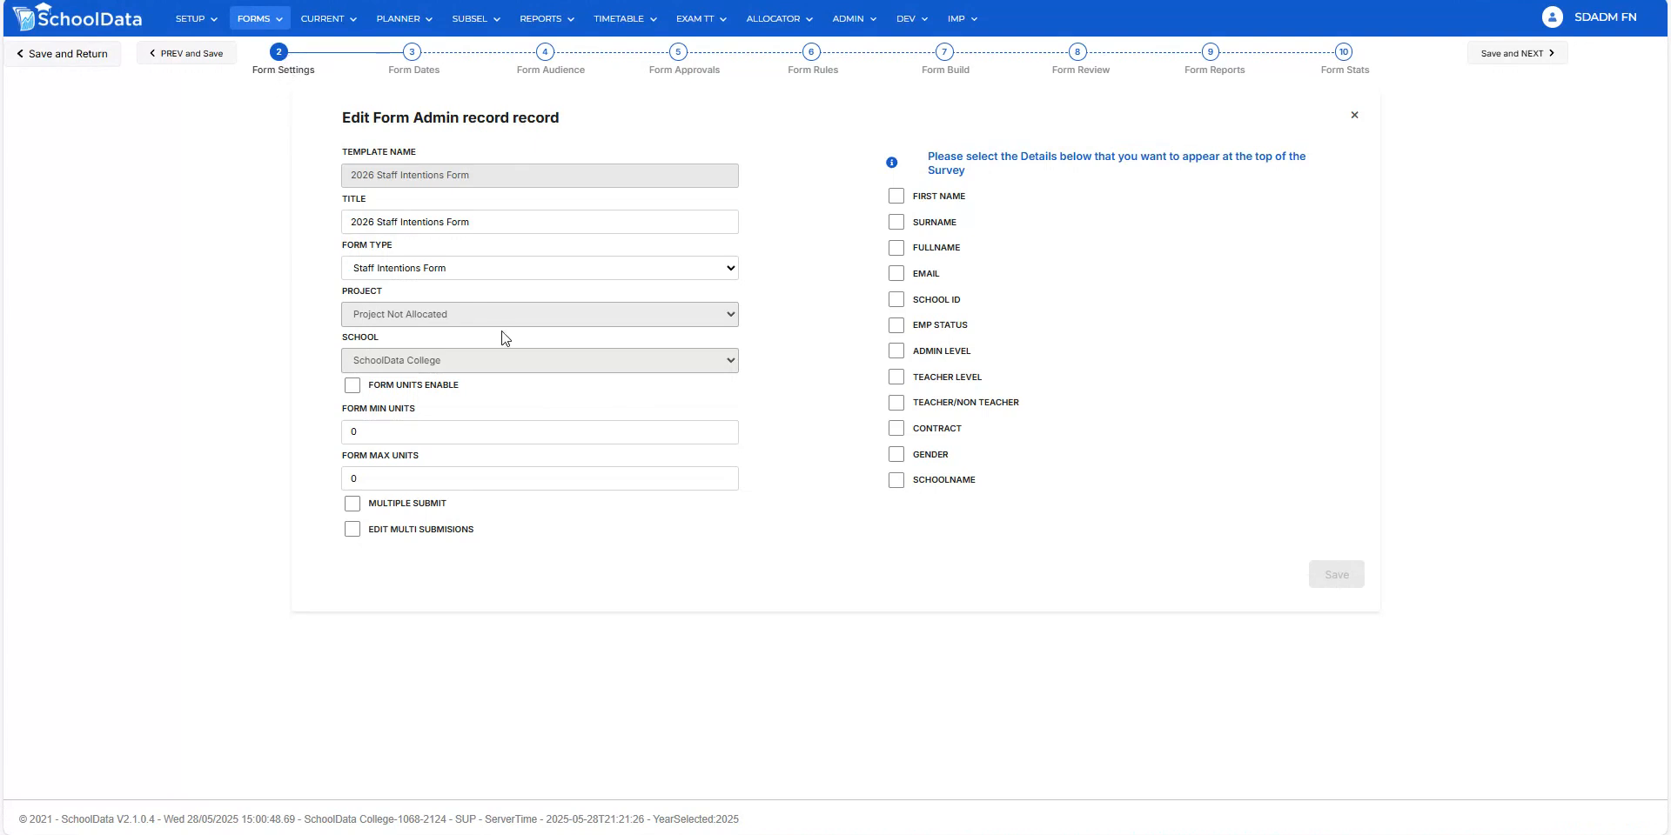
- Include FULLNAME in the details at the top of the survey and go to the form's date settings
left_click(896, 249)
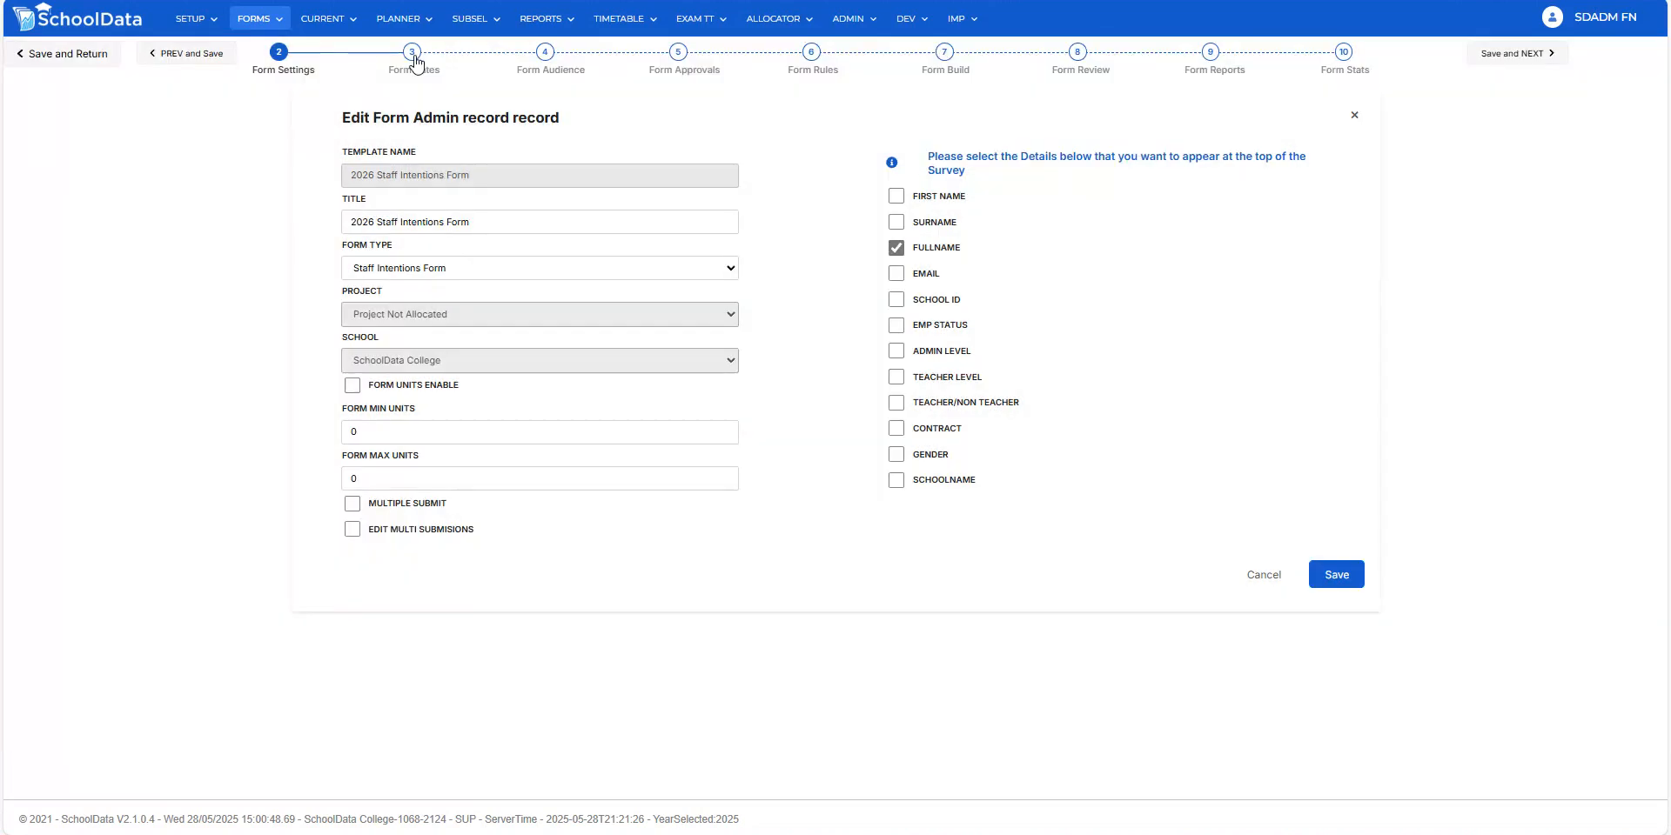
left_click(412, 54)
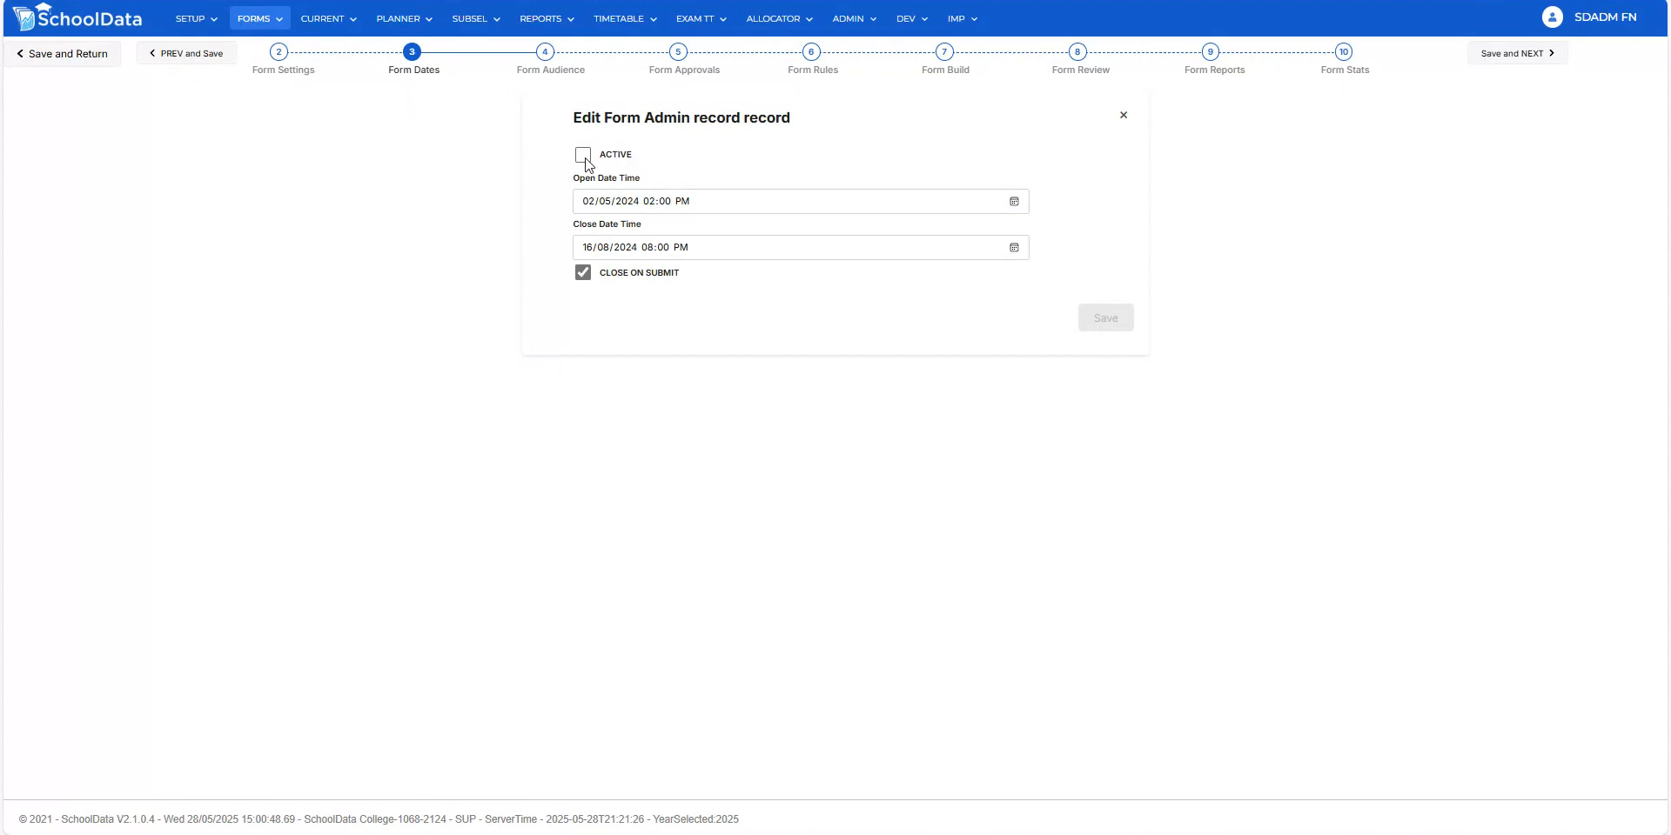
- Toggle the form's Active option on and back off, and set the years of its open and close dates to 2025
left_click(586, 160)
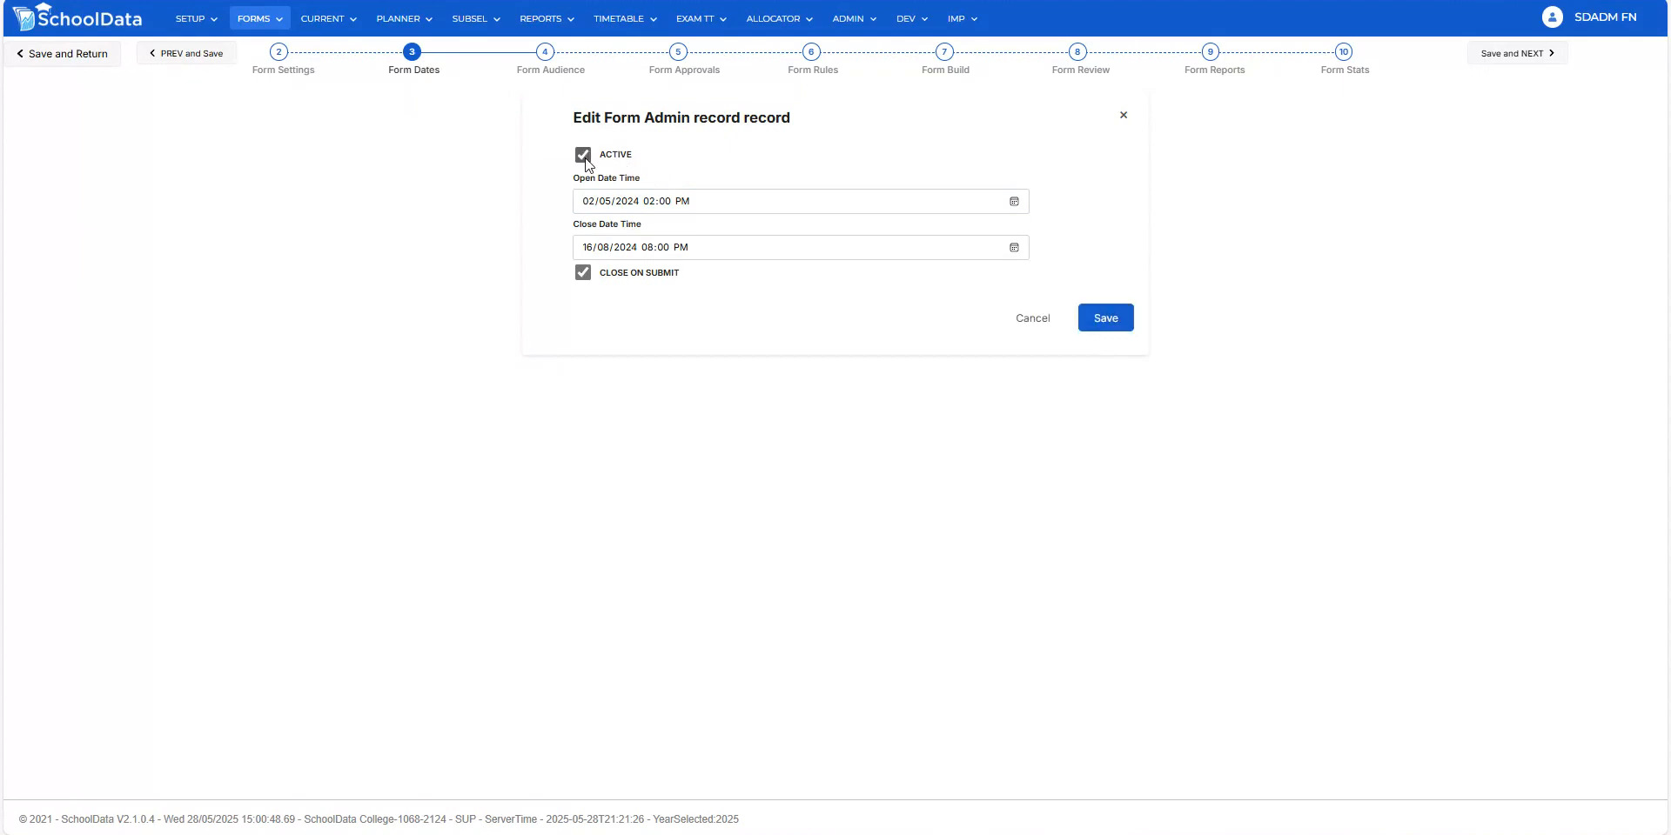
left_click(582, 157)
left_click(635, 201)
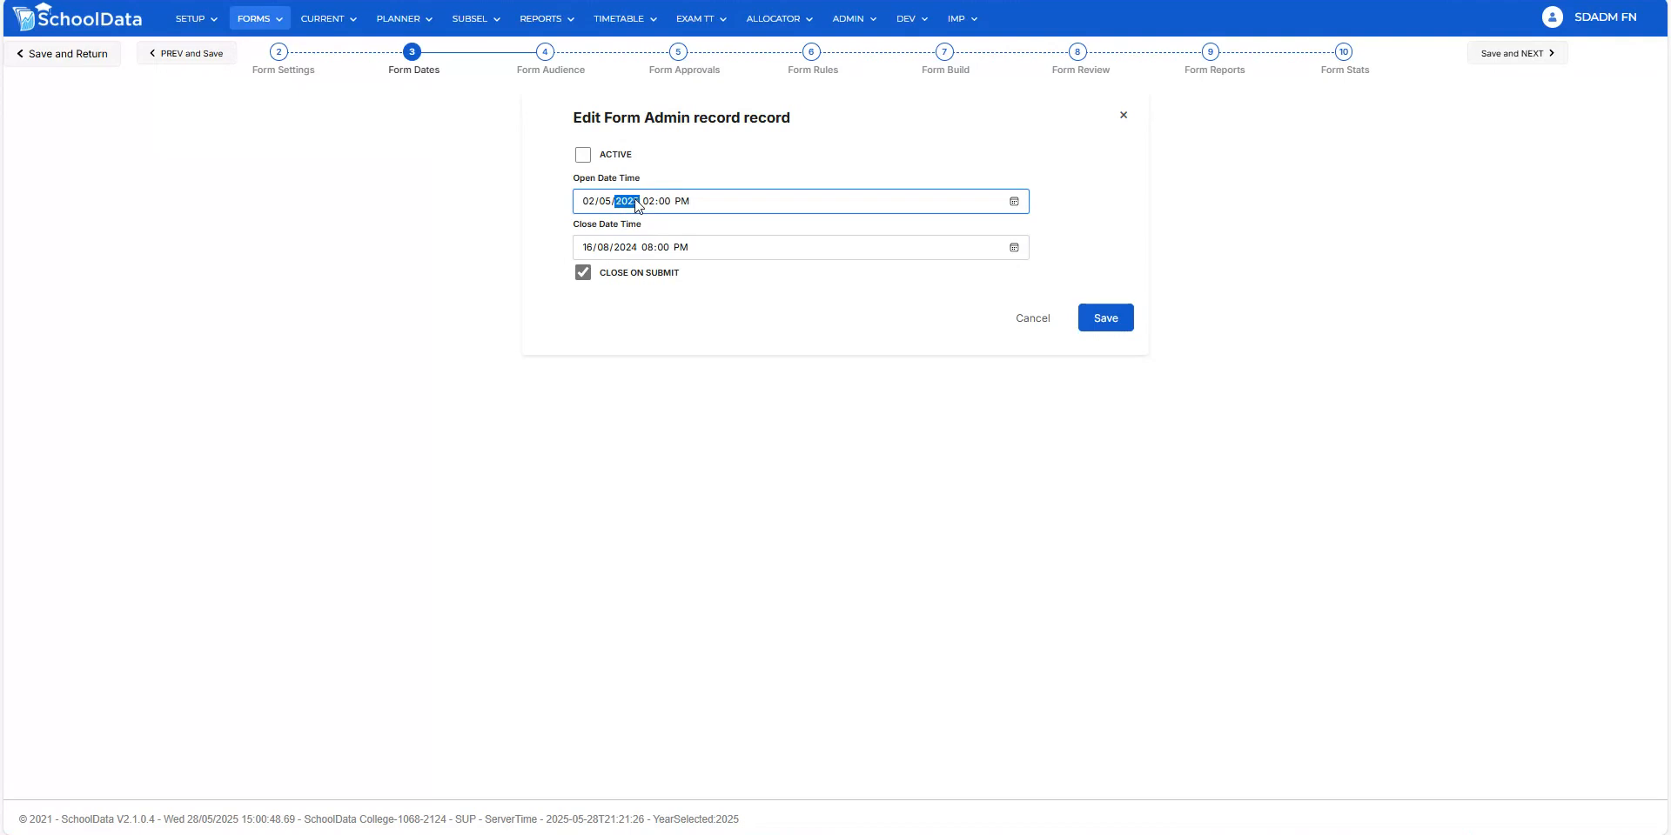
key("Tab")
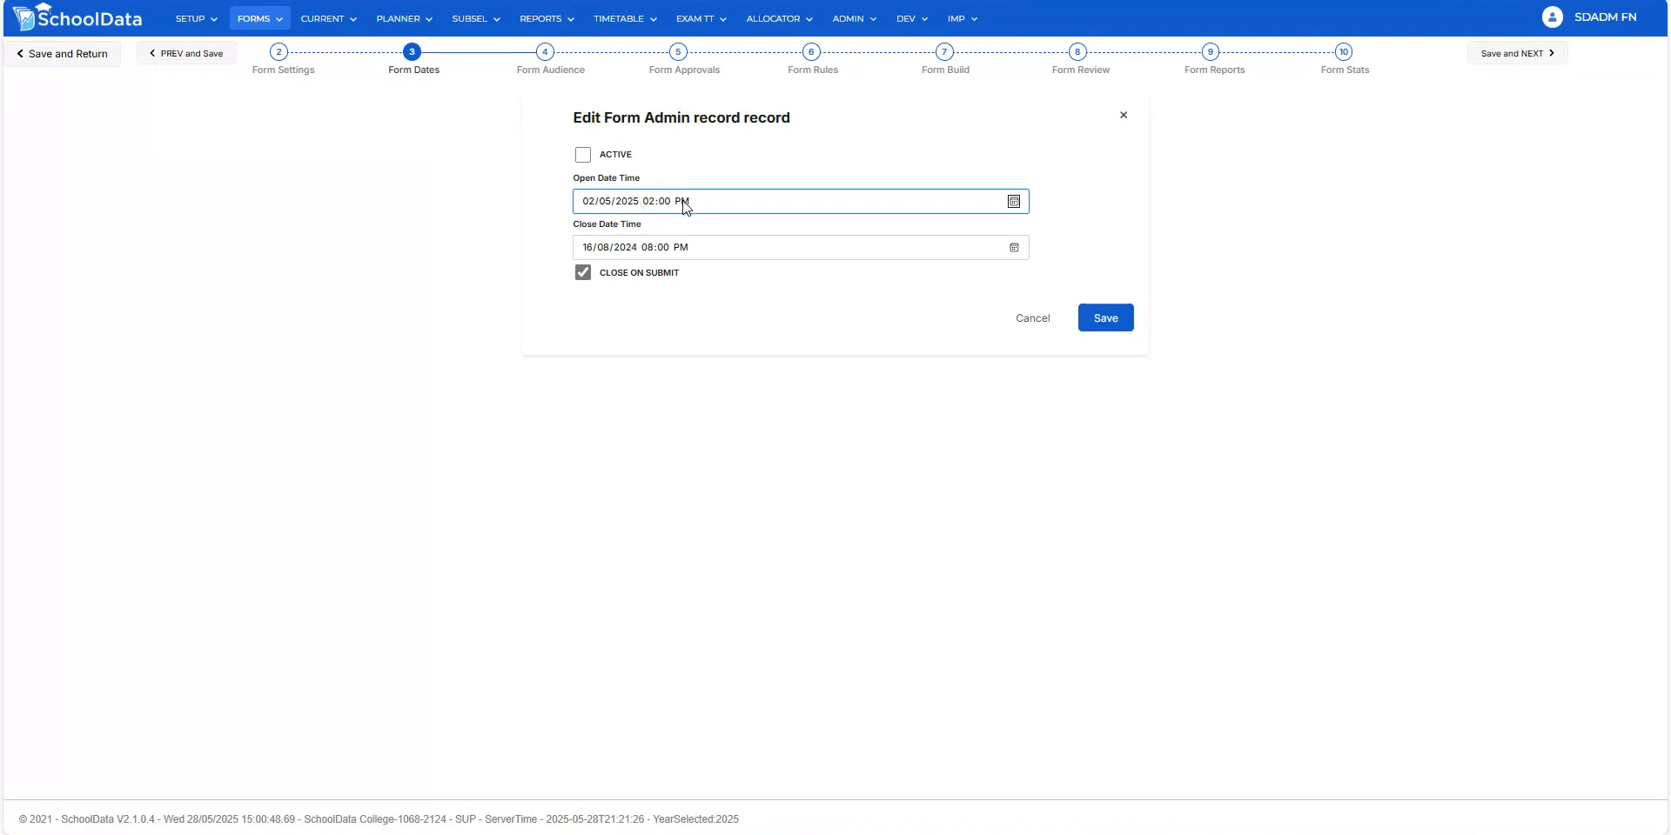
left_click(631, 249)
type("2025")
key("Tab")
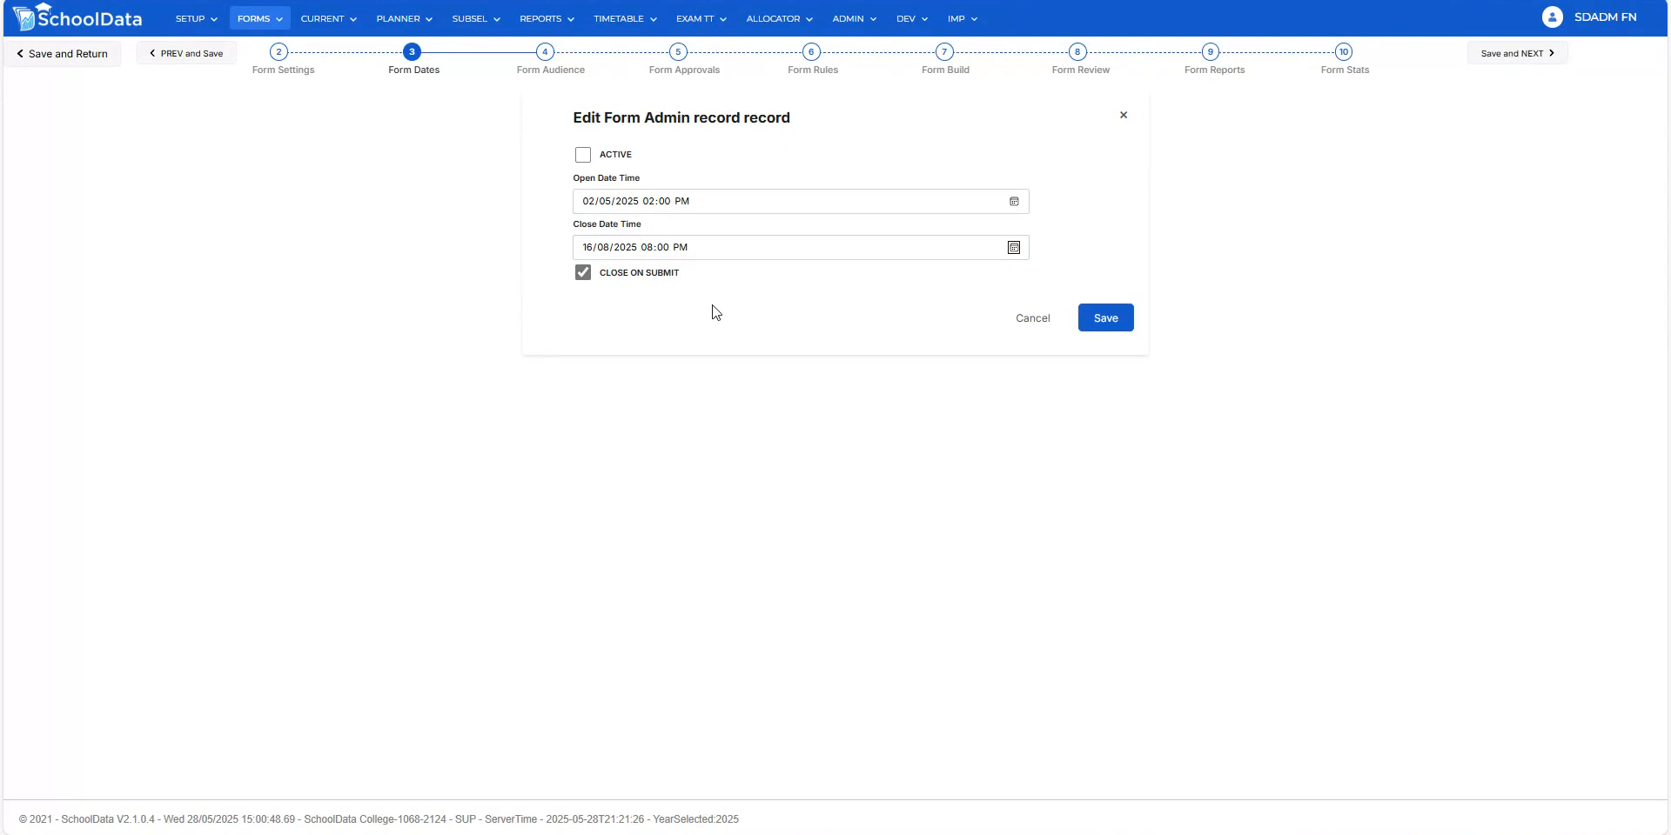
- Open the form's audience list for editing and try the selection option for all listed people
left_click(544, 53)
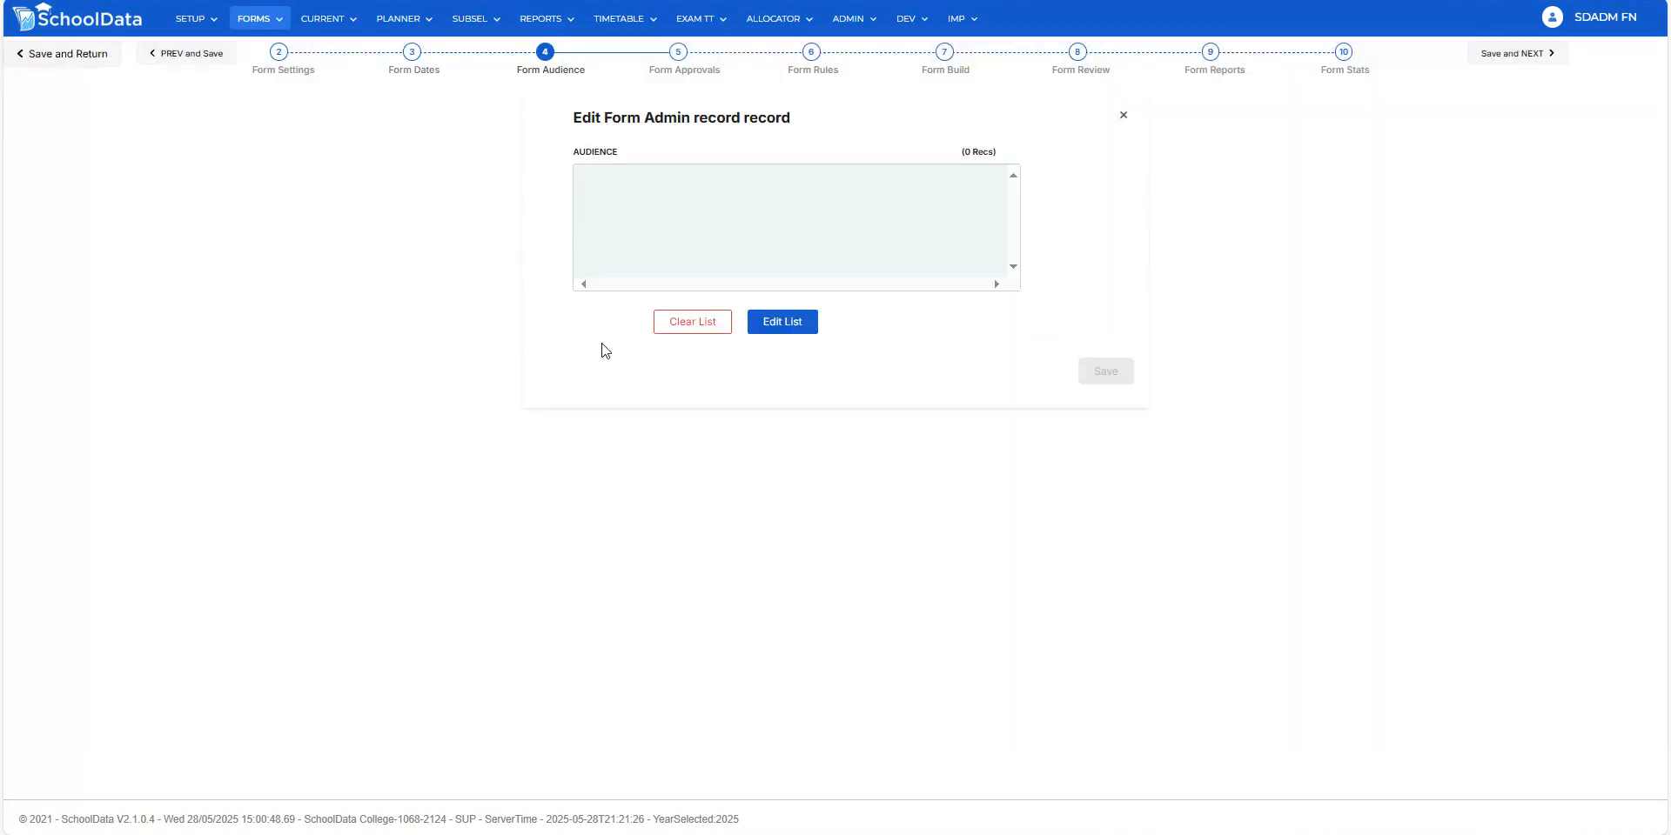
left_click(778, 324)
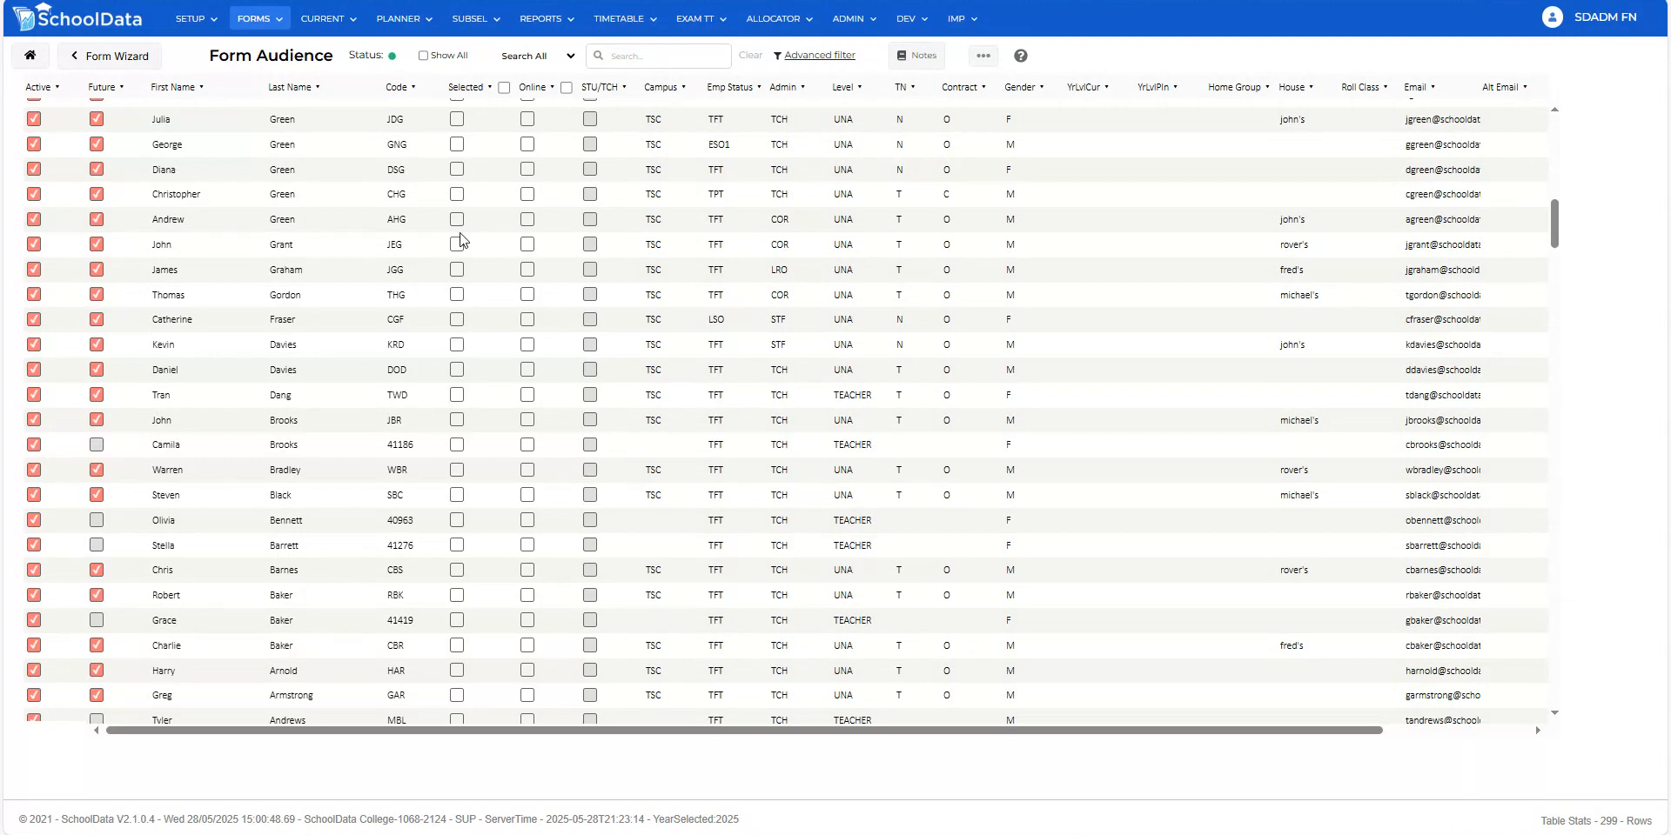
left_click(504, 89)
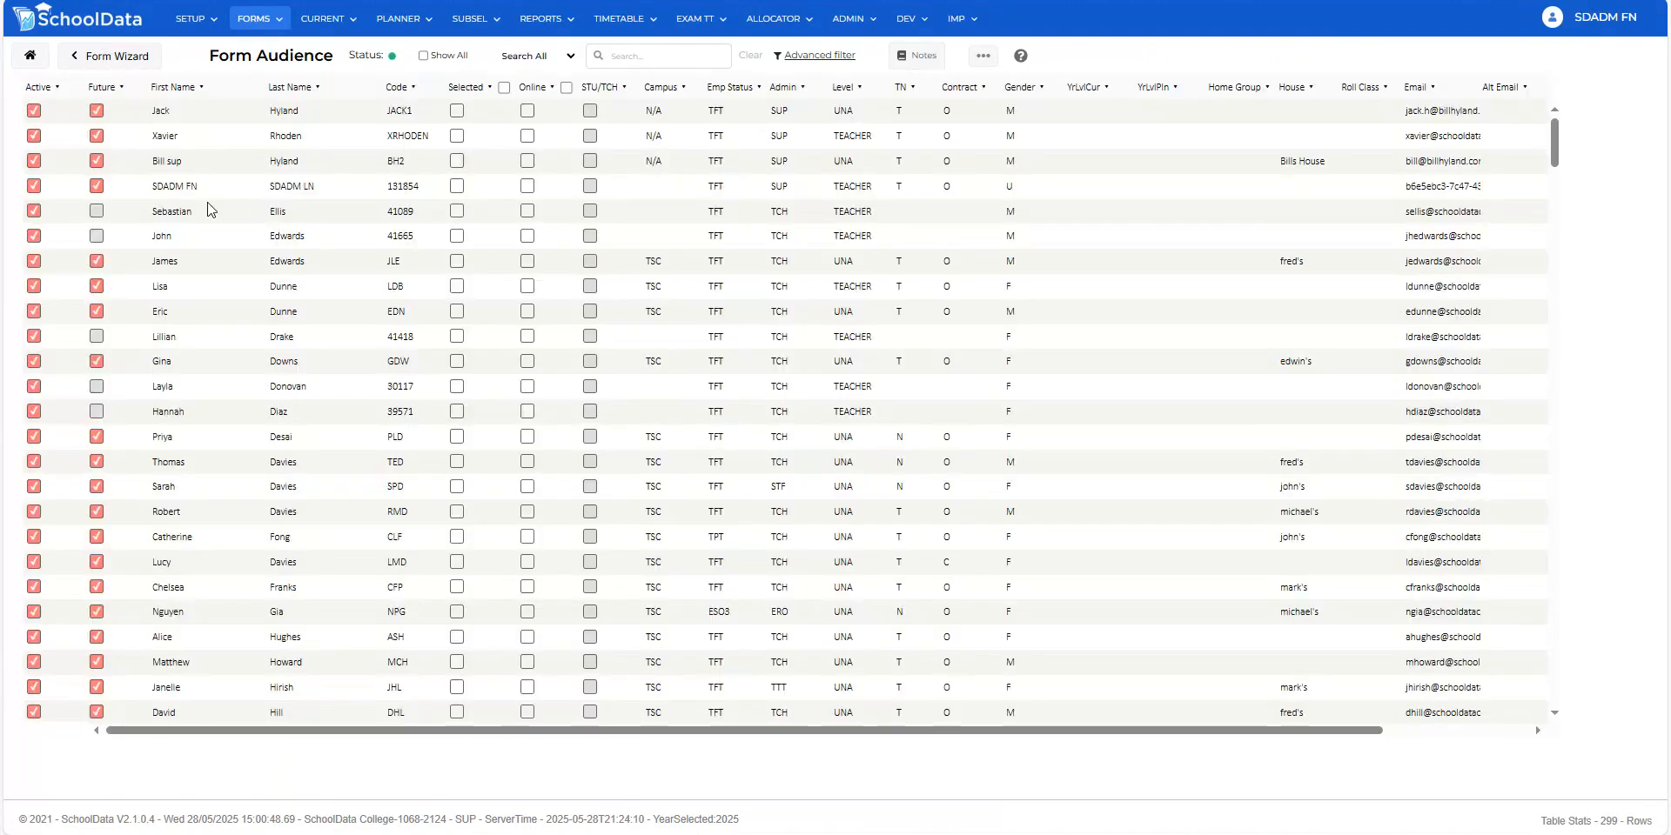
- Look through the form audience list, comparing staff by their Future, Level and TN columns
scroll(383, 413, "down", 7)
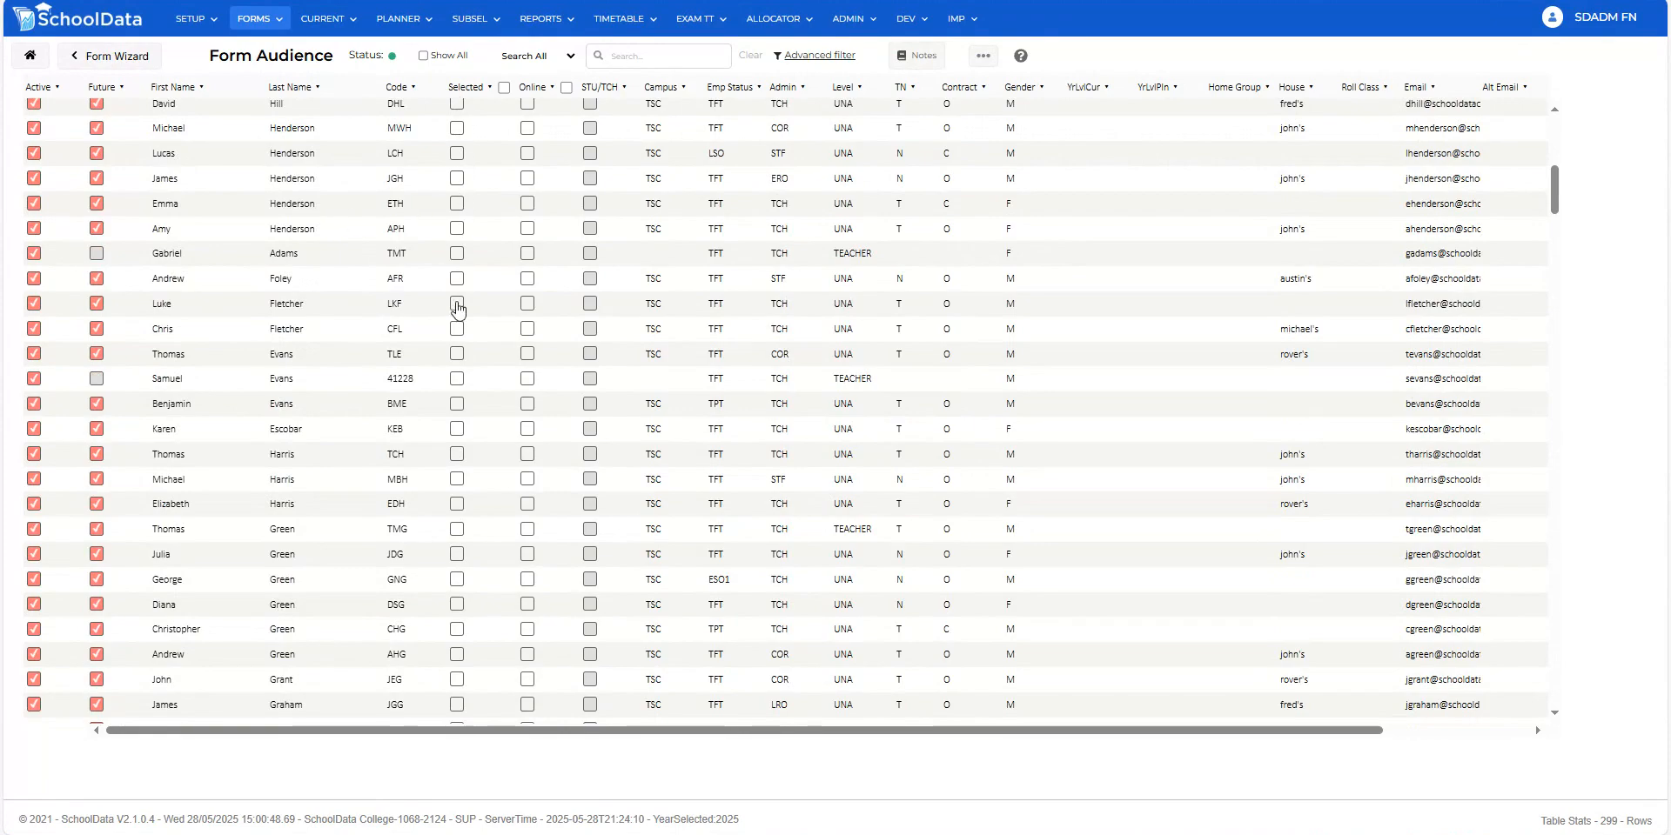
scroll(462, 310, "down", 3)
scroll(466, 326, "up", 3)
scroll(248, 348, "down", 6)
scroll(248, 453, "down", 2)
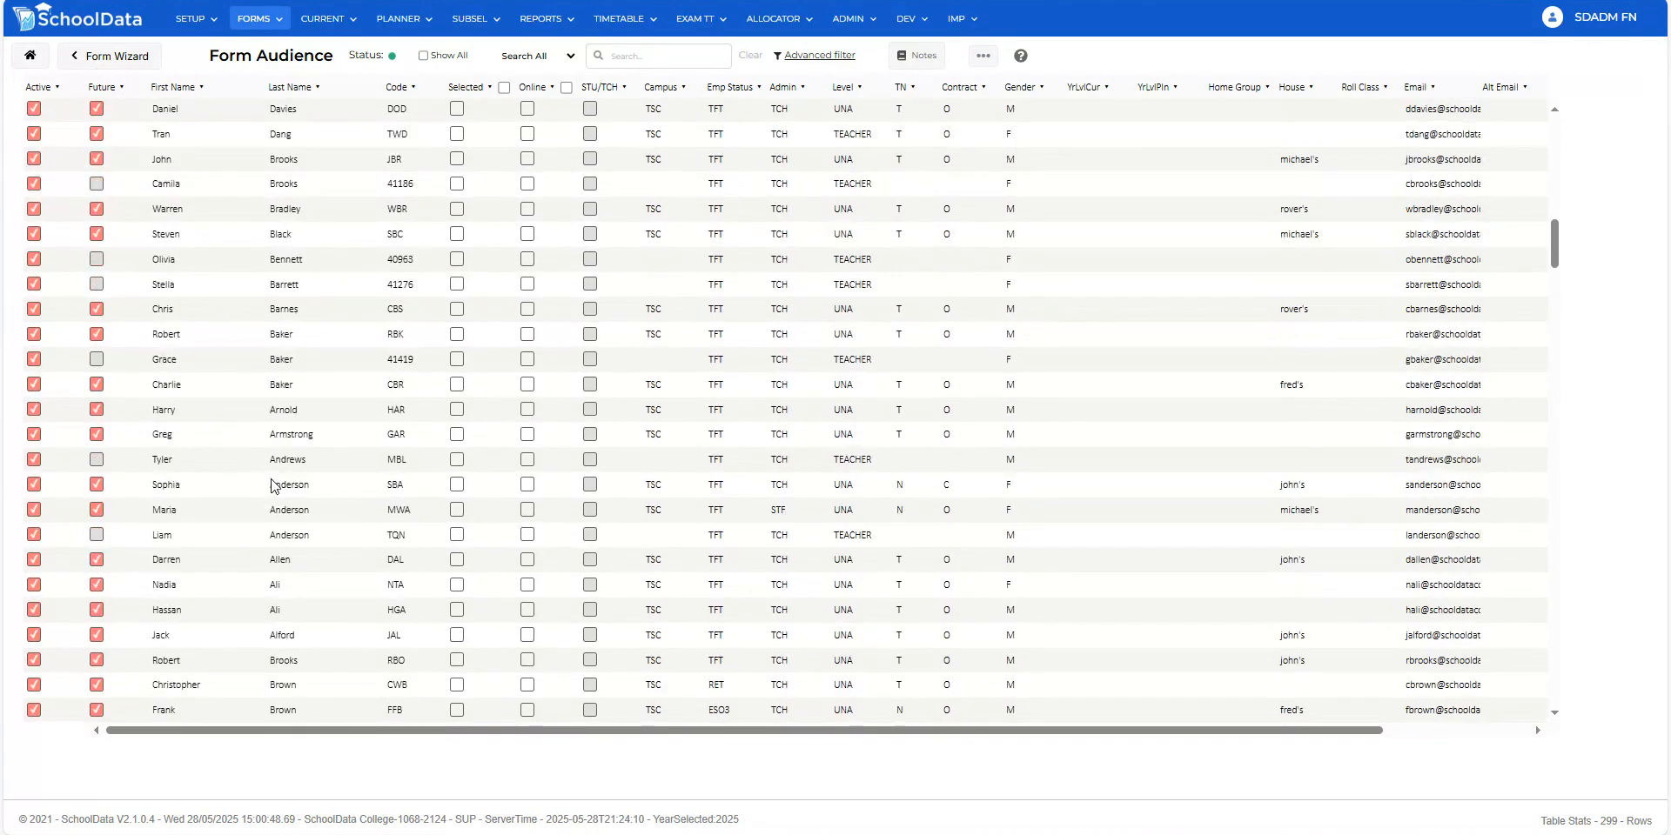
scroll(159, 442, "up", 4)
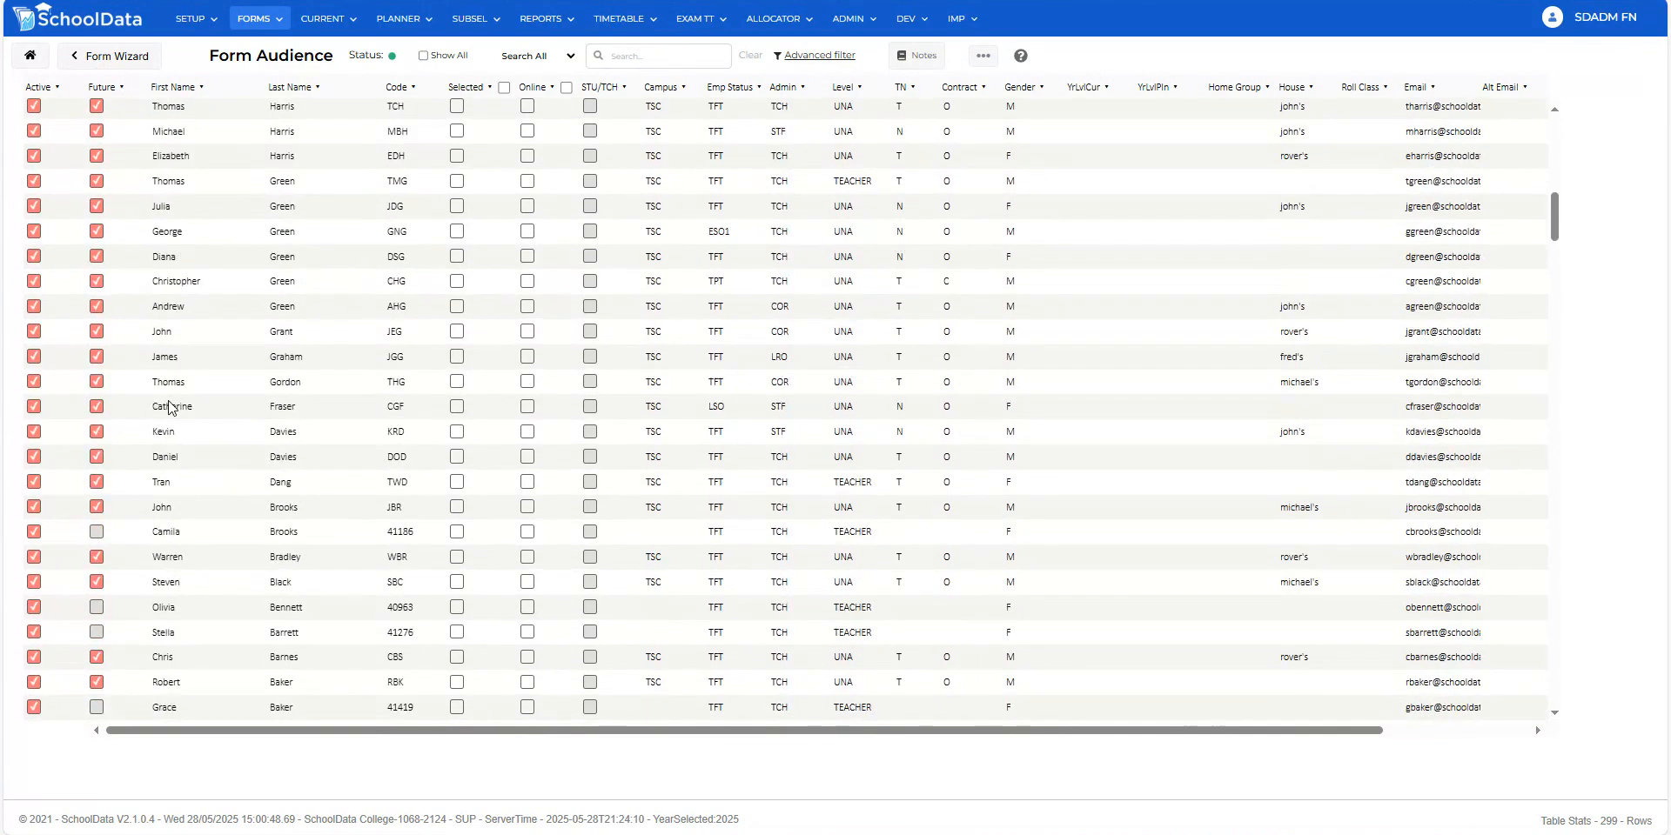
scroll(178, 407, "down", 5)
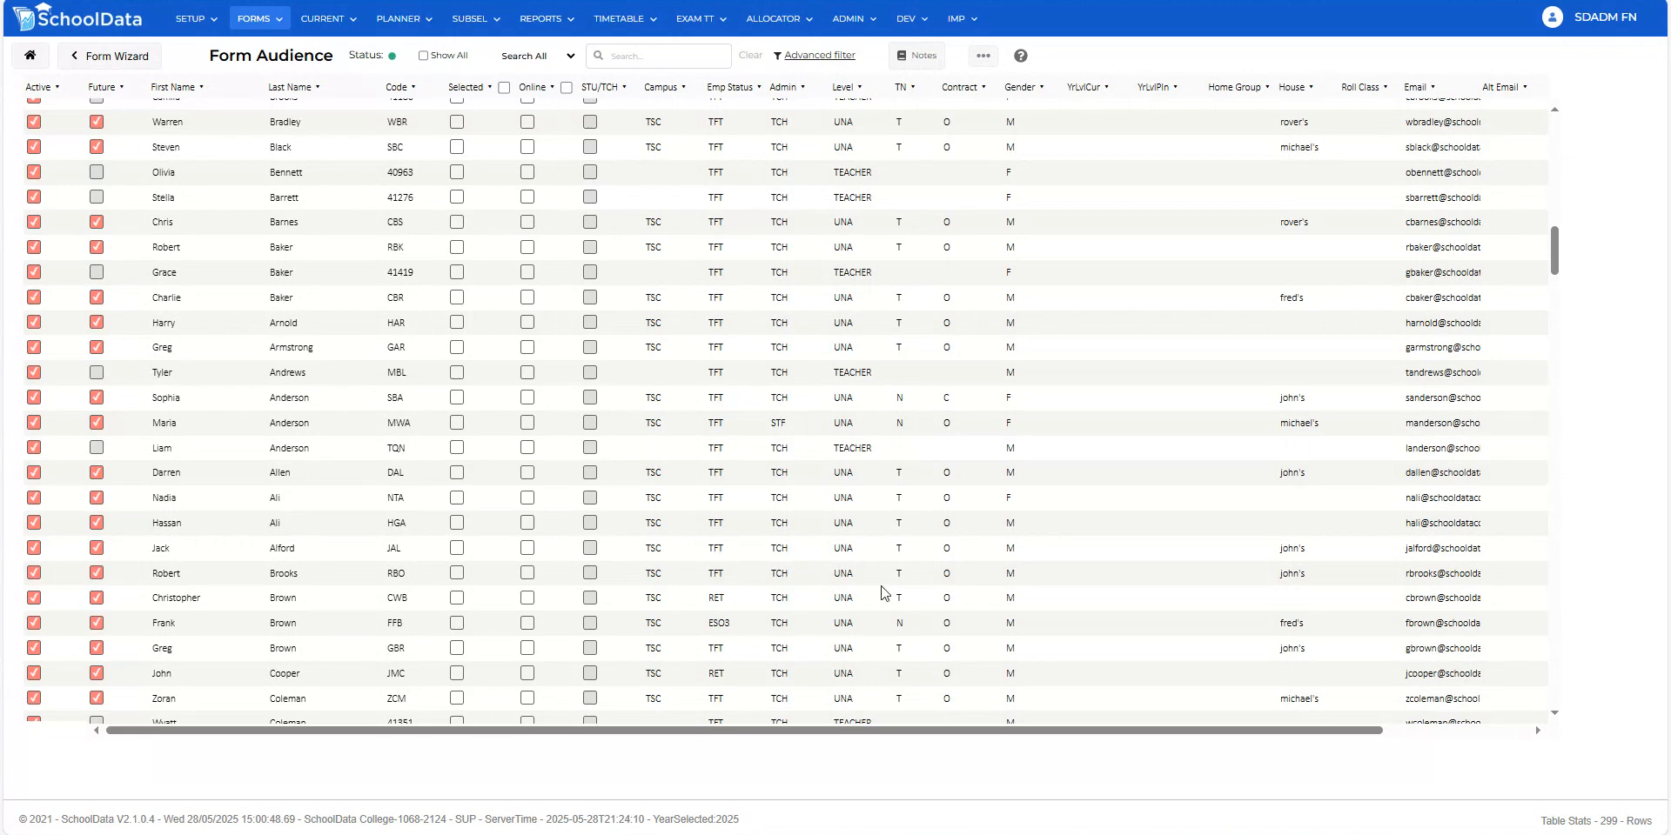
scroll(638, 293, "down", 1)
scroll(638, 294, "up", 1)
- Filter the form audience with advanced filters to staff with Future ticked and TN equal to T, and review the filtered list
left_click(826, 59)
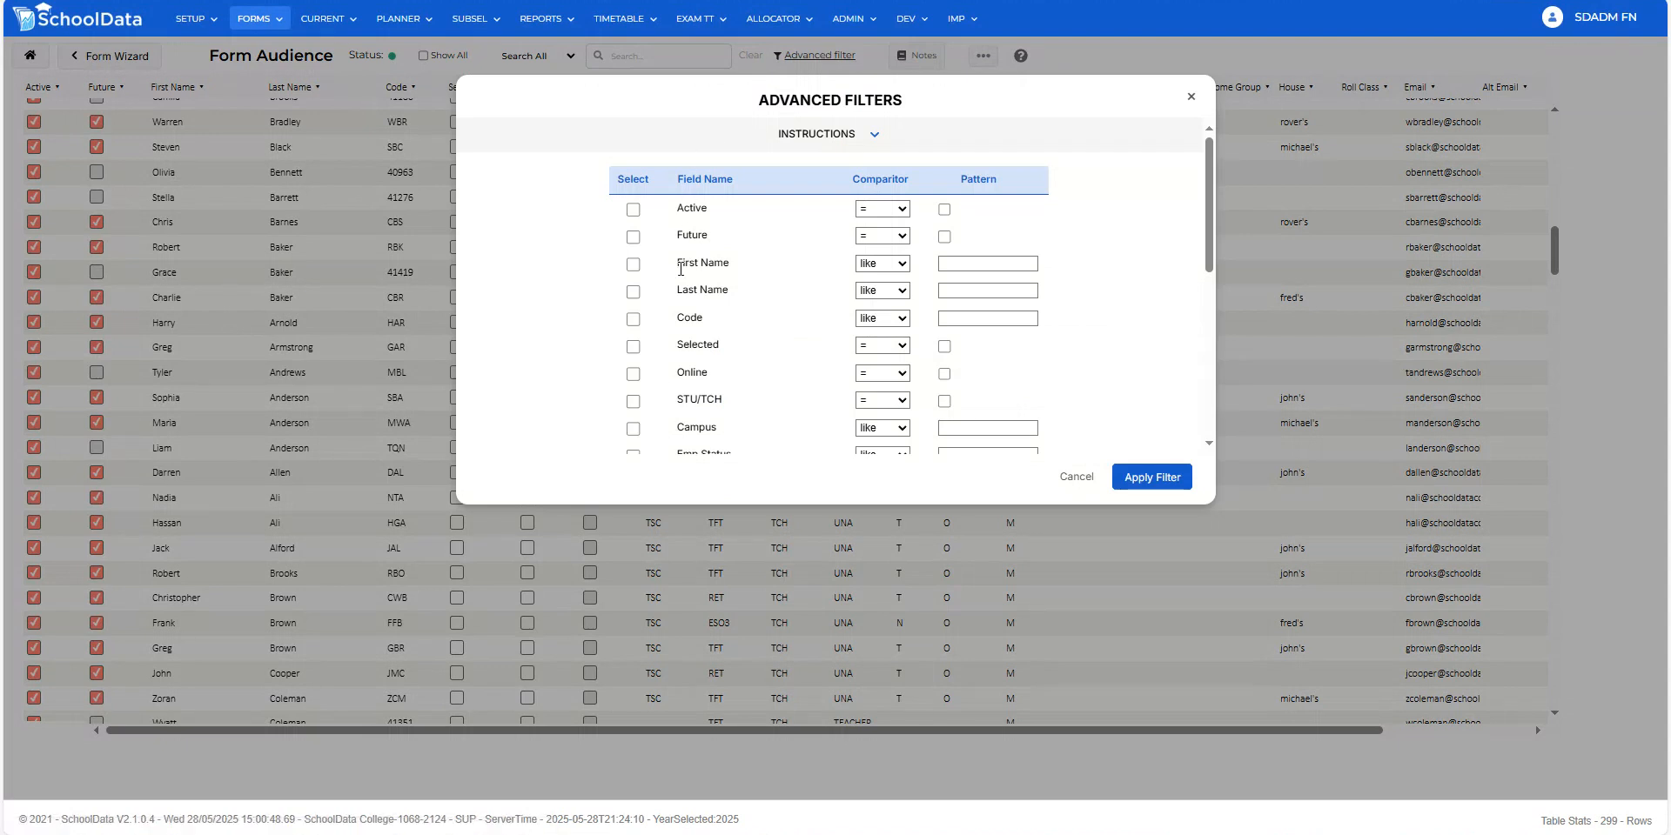
left_click(633, 238)
left_click(944, 237)
scroll(657, 420, "down", 5)
left_click(633, 365)
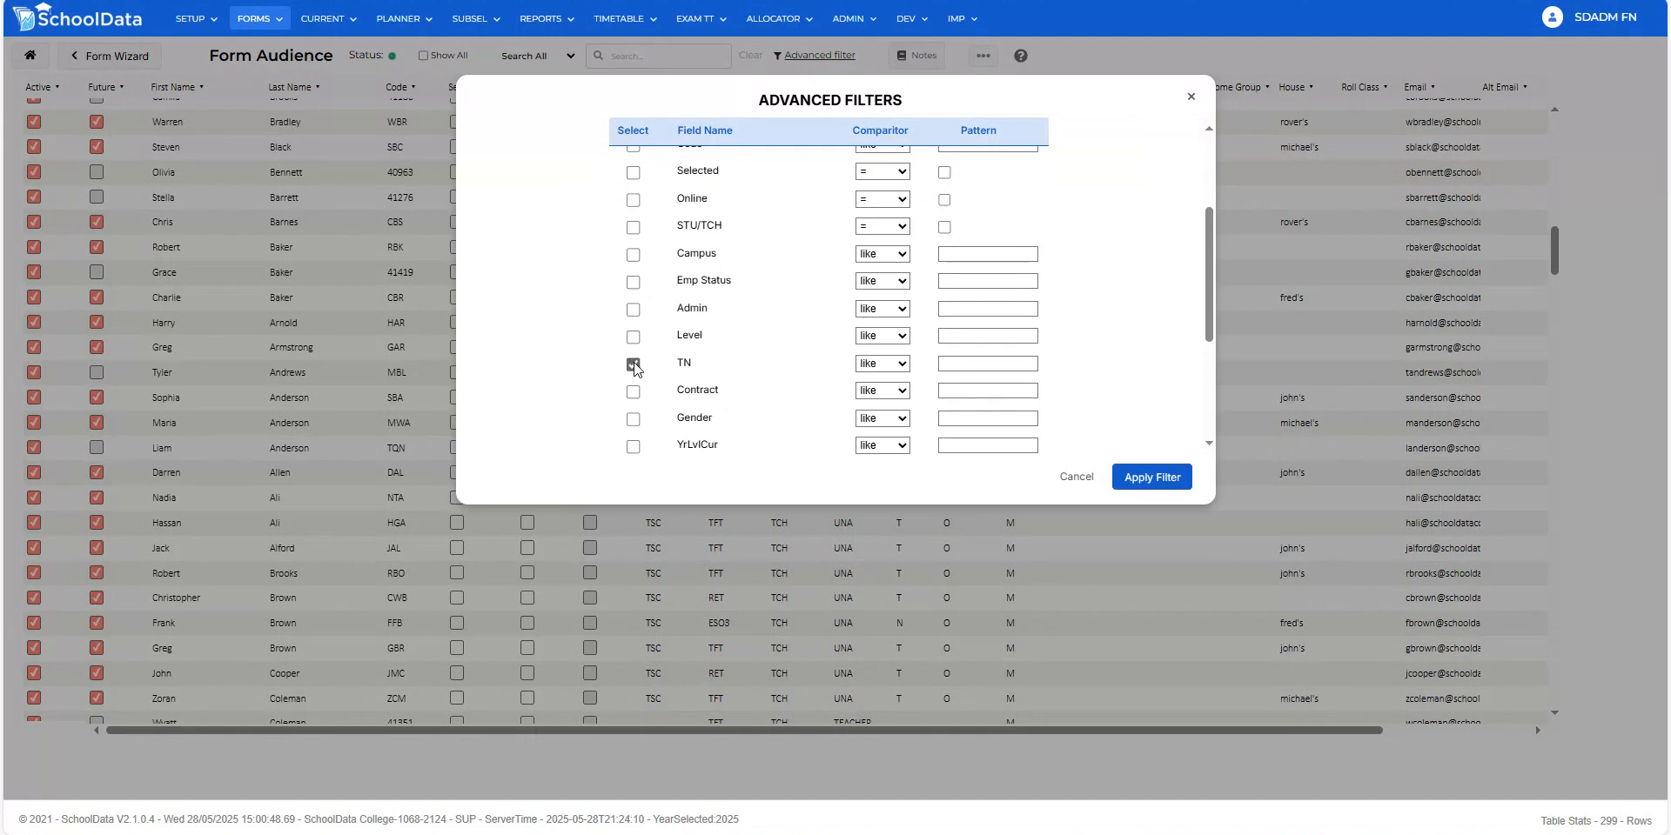
left_click(881, 363)
left_click(877, 408)
left_click(984, 364)
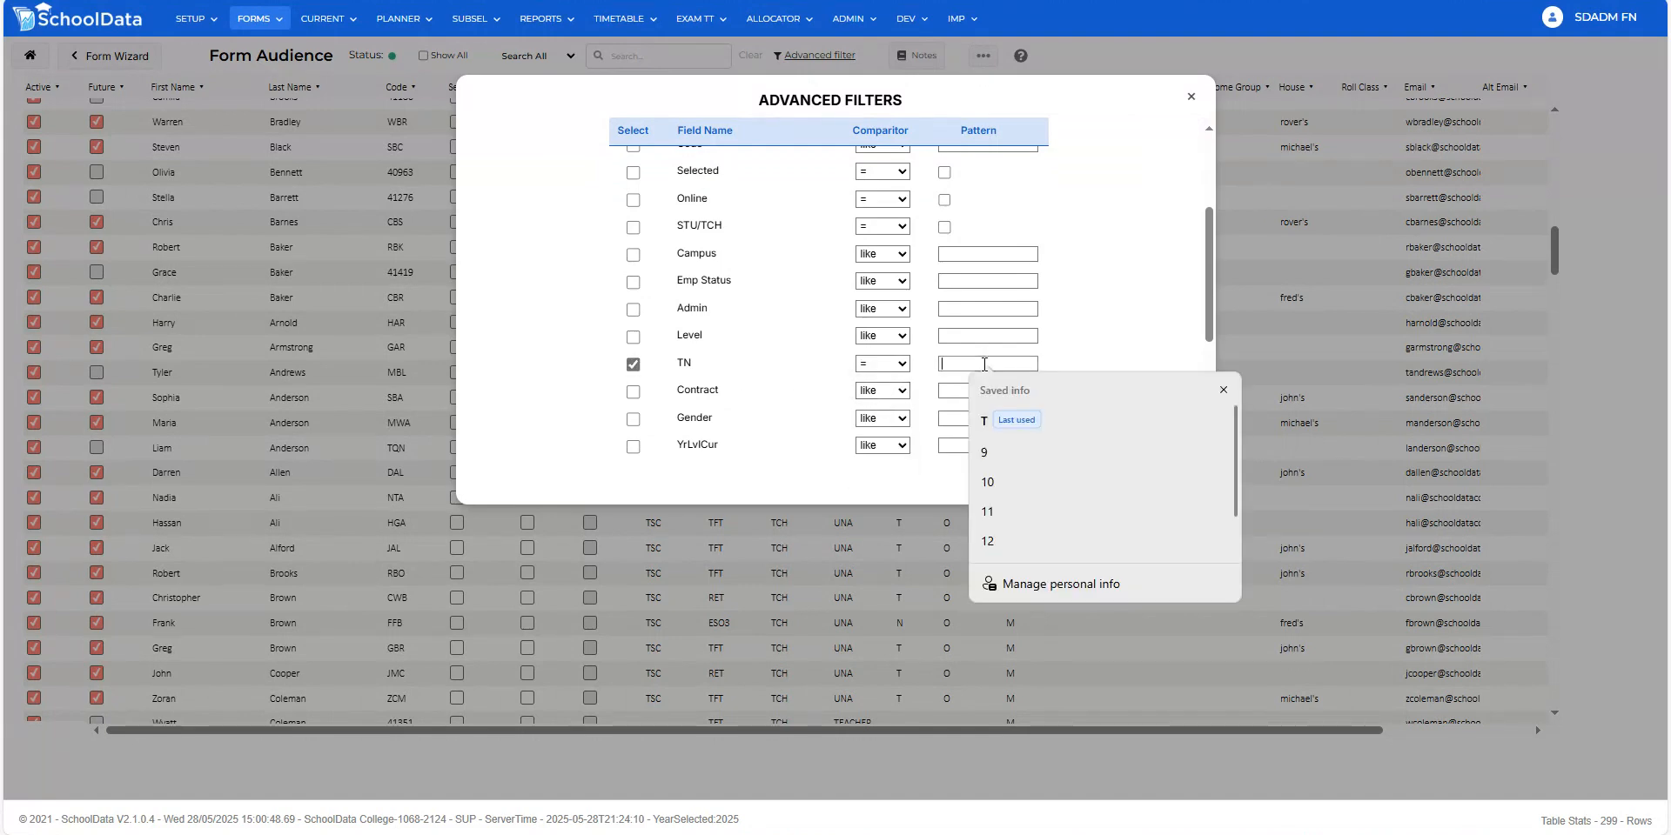
type("T")
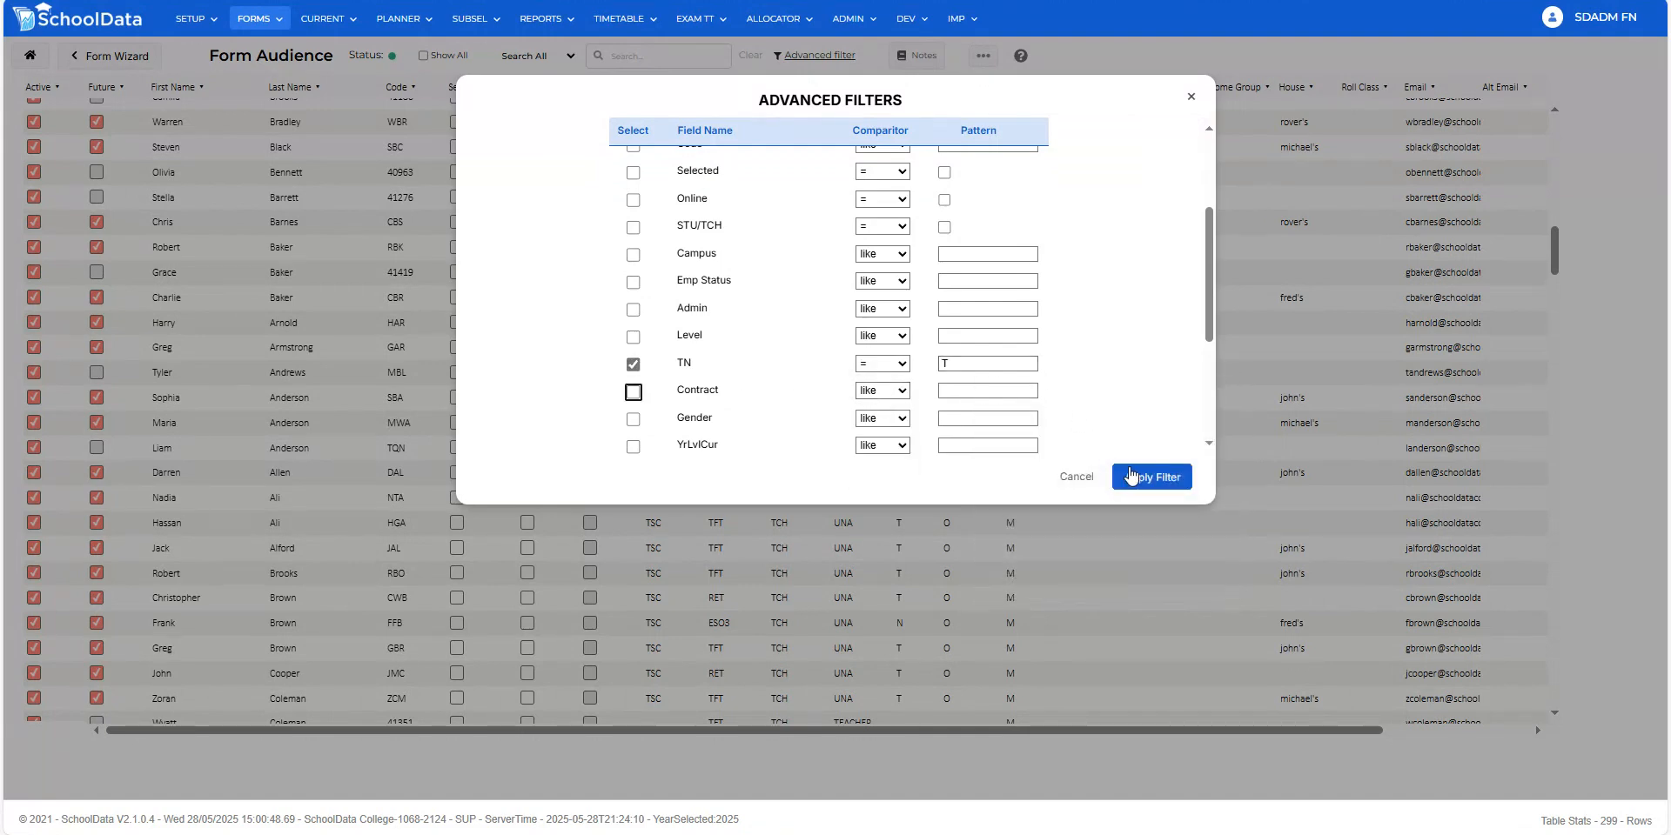
left_click(1164, 479)
scroll(395, 383, "down", 4)
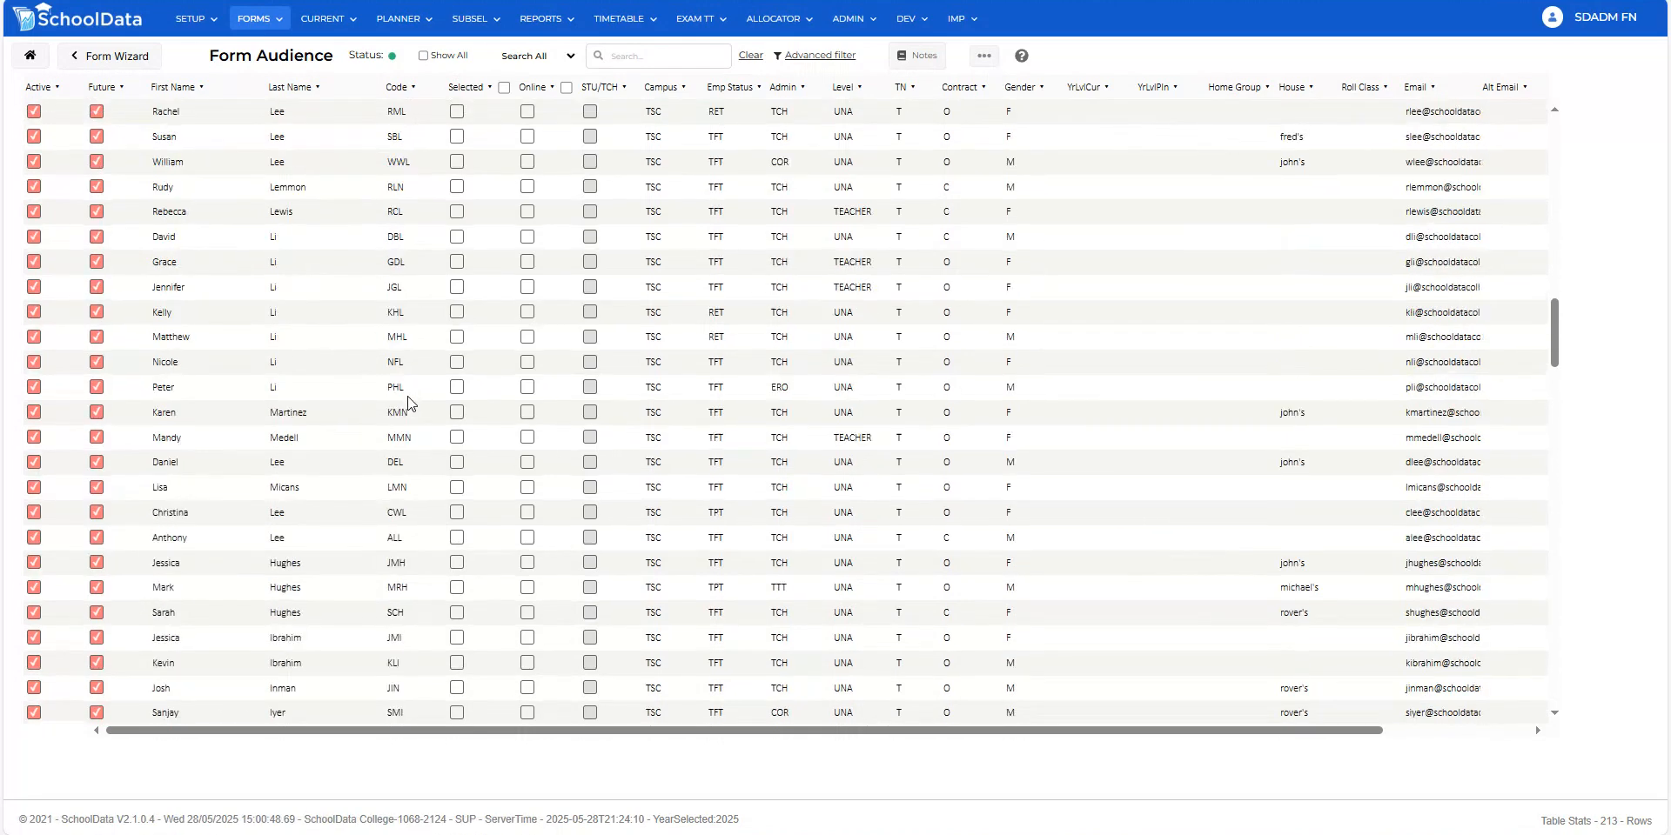
scroll(377, 377, "up", 3)
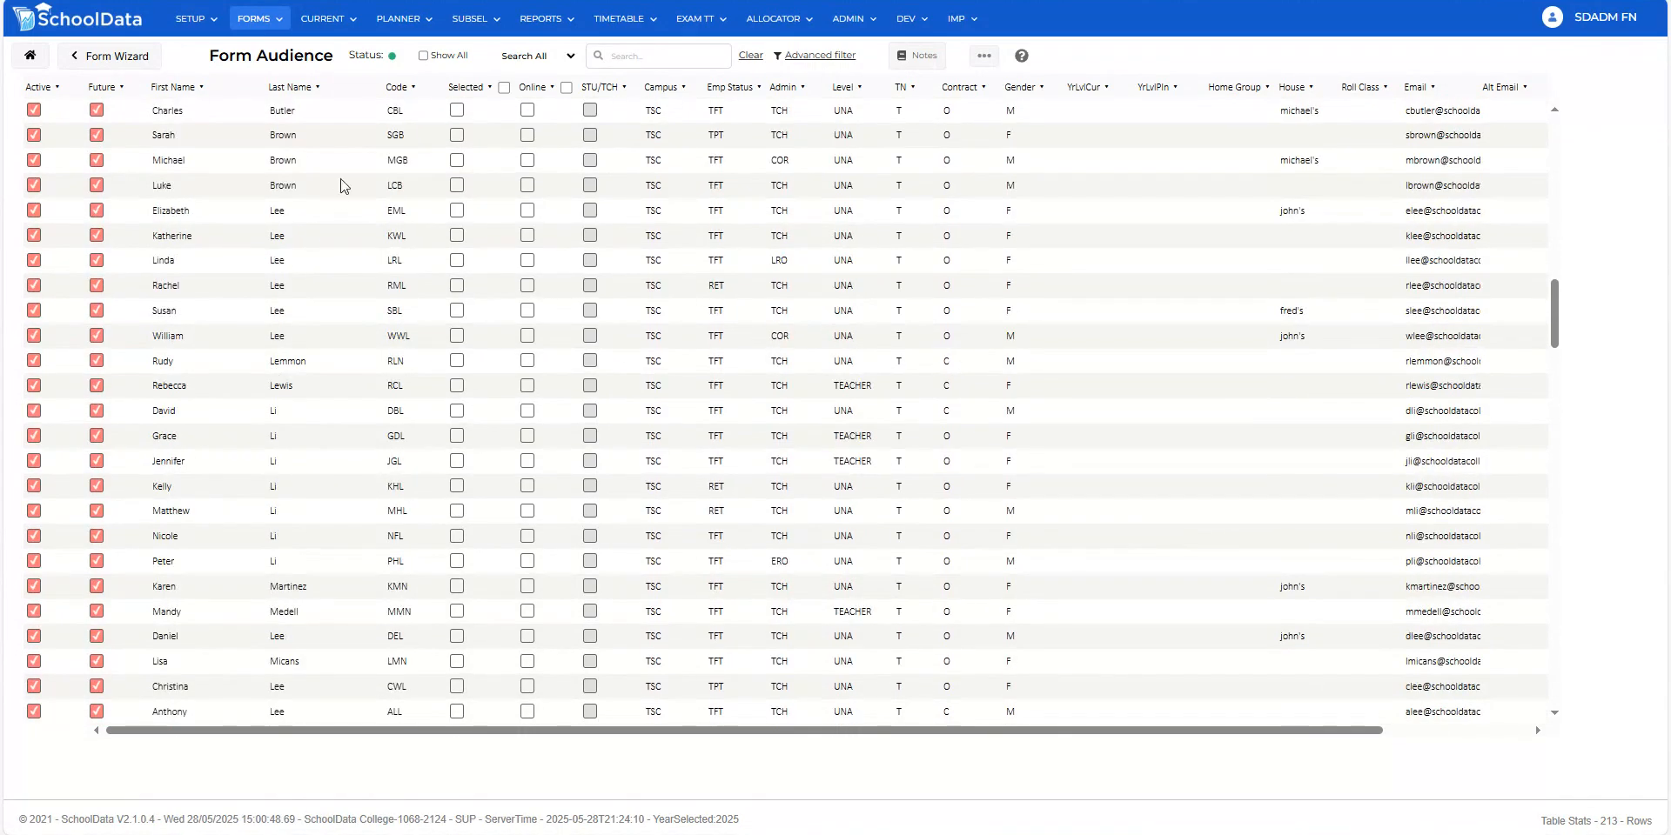
- Bring up the bulk tick choice for the Selected column, dismiss it, and return to the form wizard
left_click(505, 87)
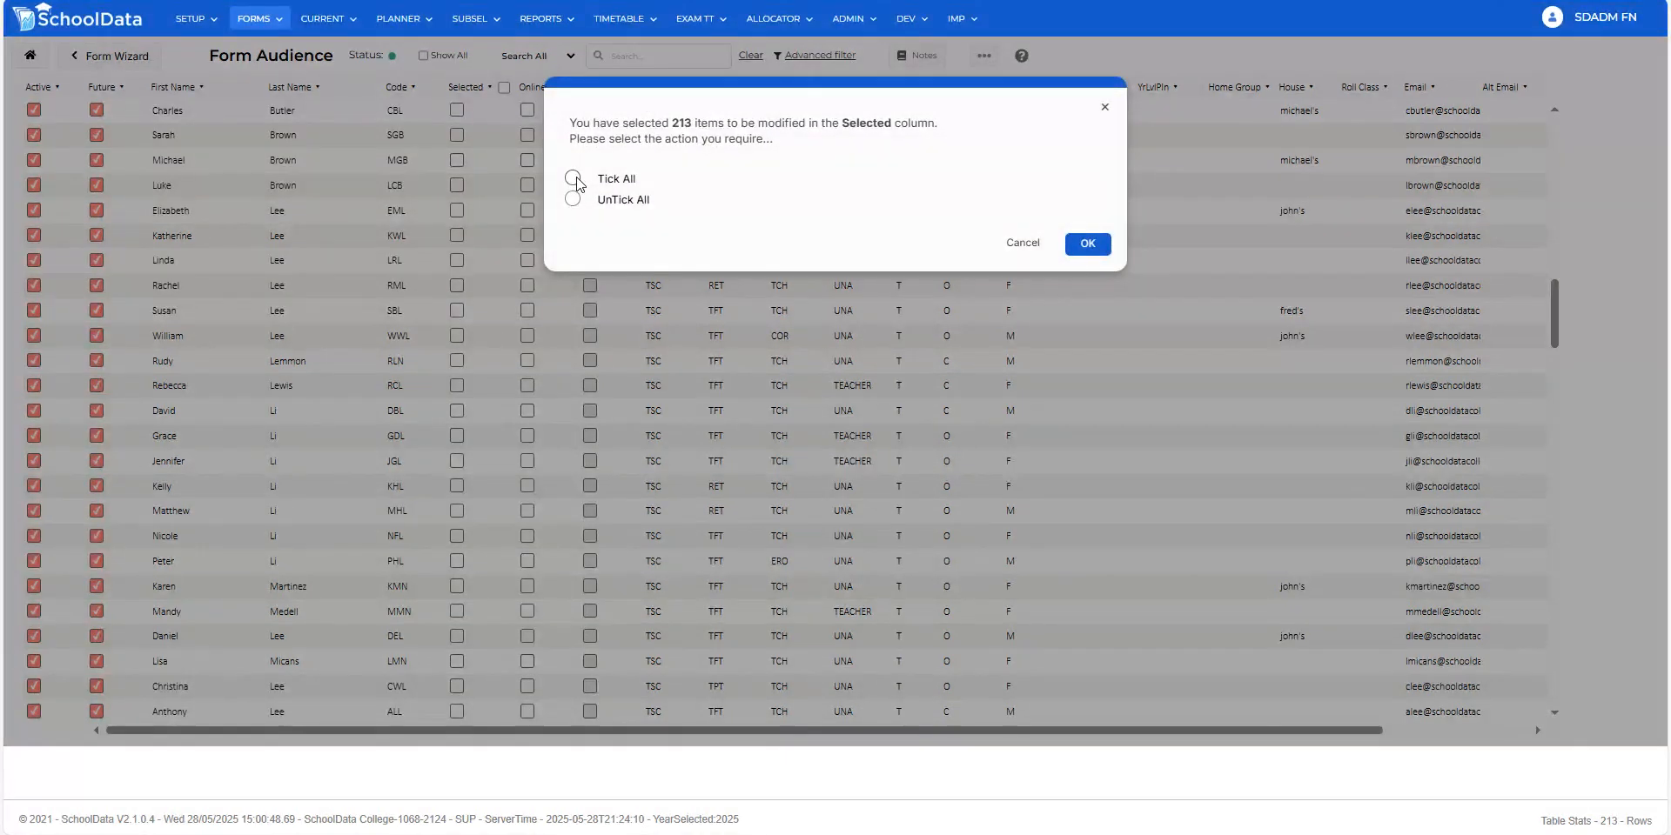
left_click(1020, 244)
scroll(322, 387, "up", 1)
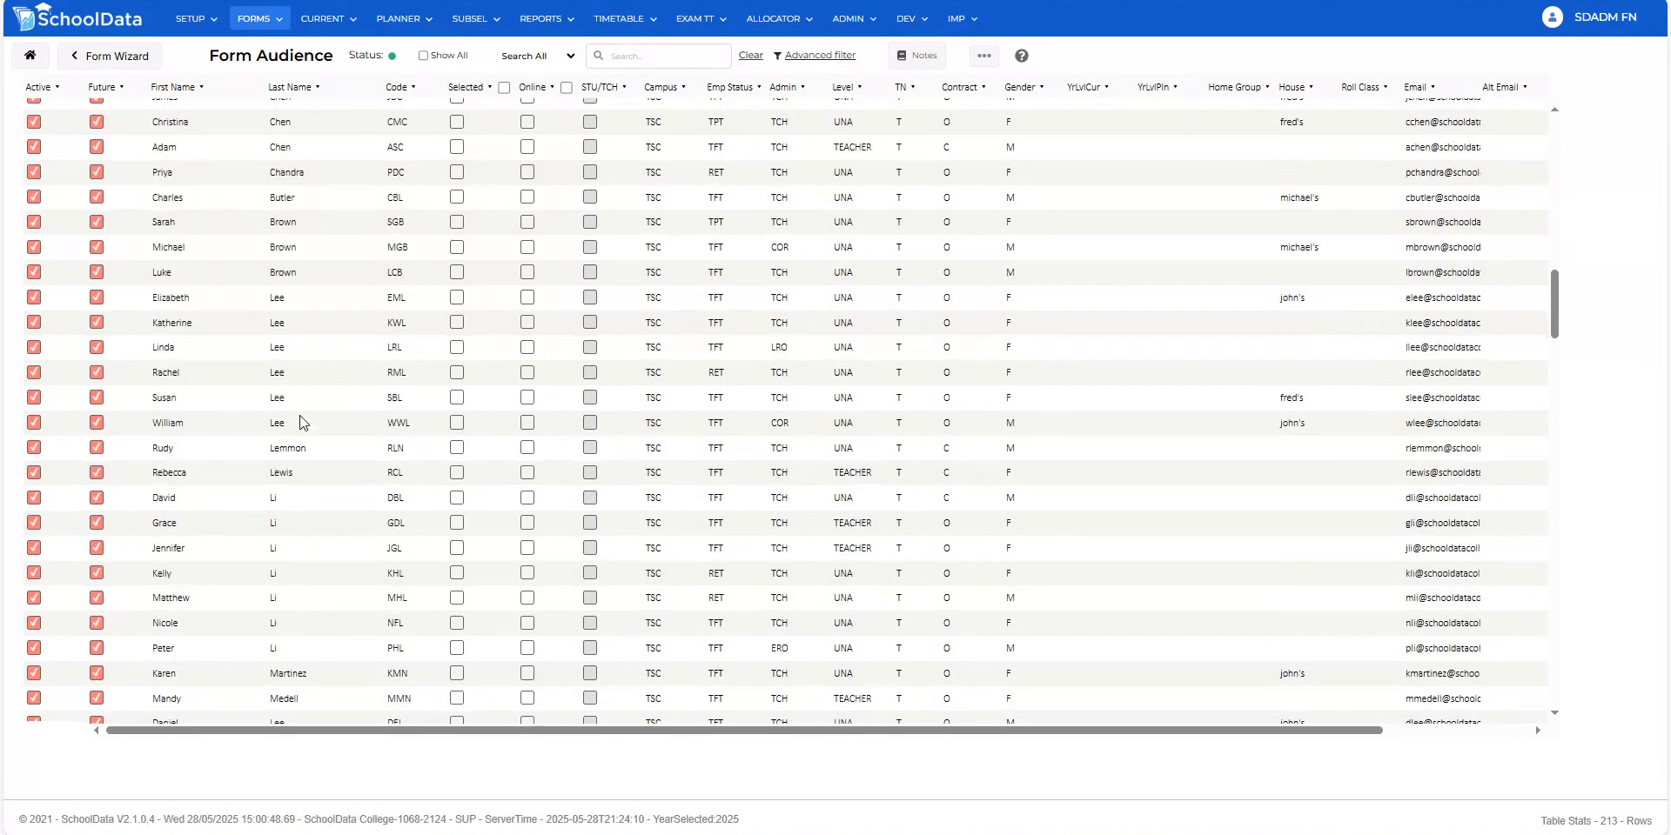
left_click(105, 65)
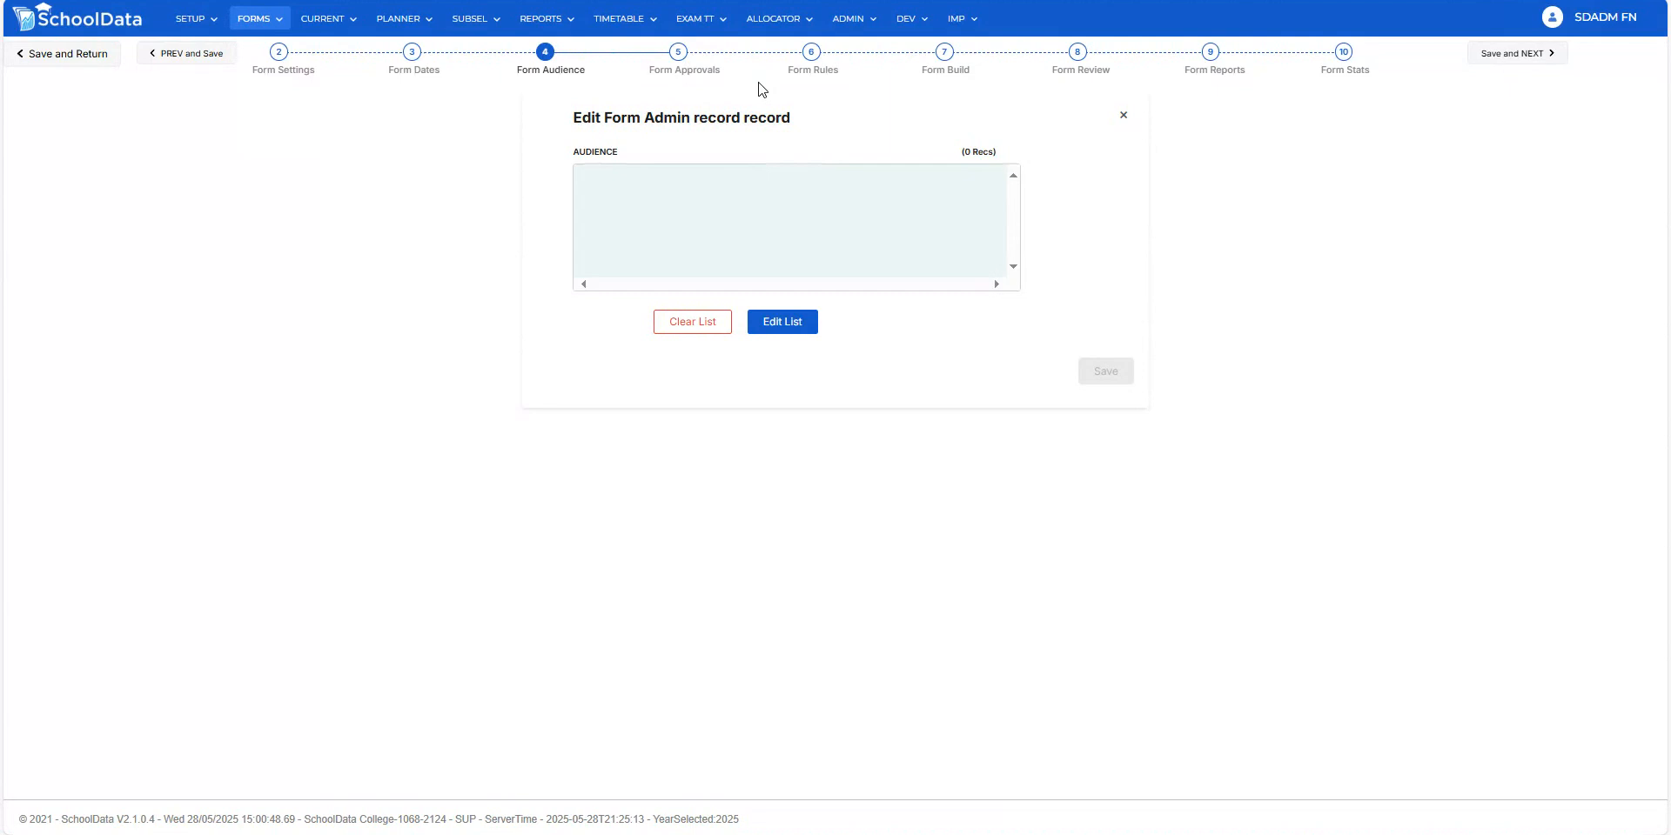
- Go to the form's build page and look through the question sections of the 2026 Staff Intentions Form
left_click(940, 56)
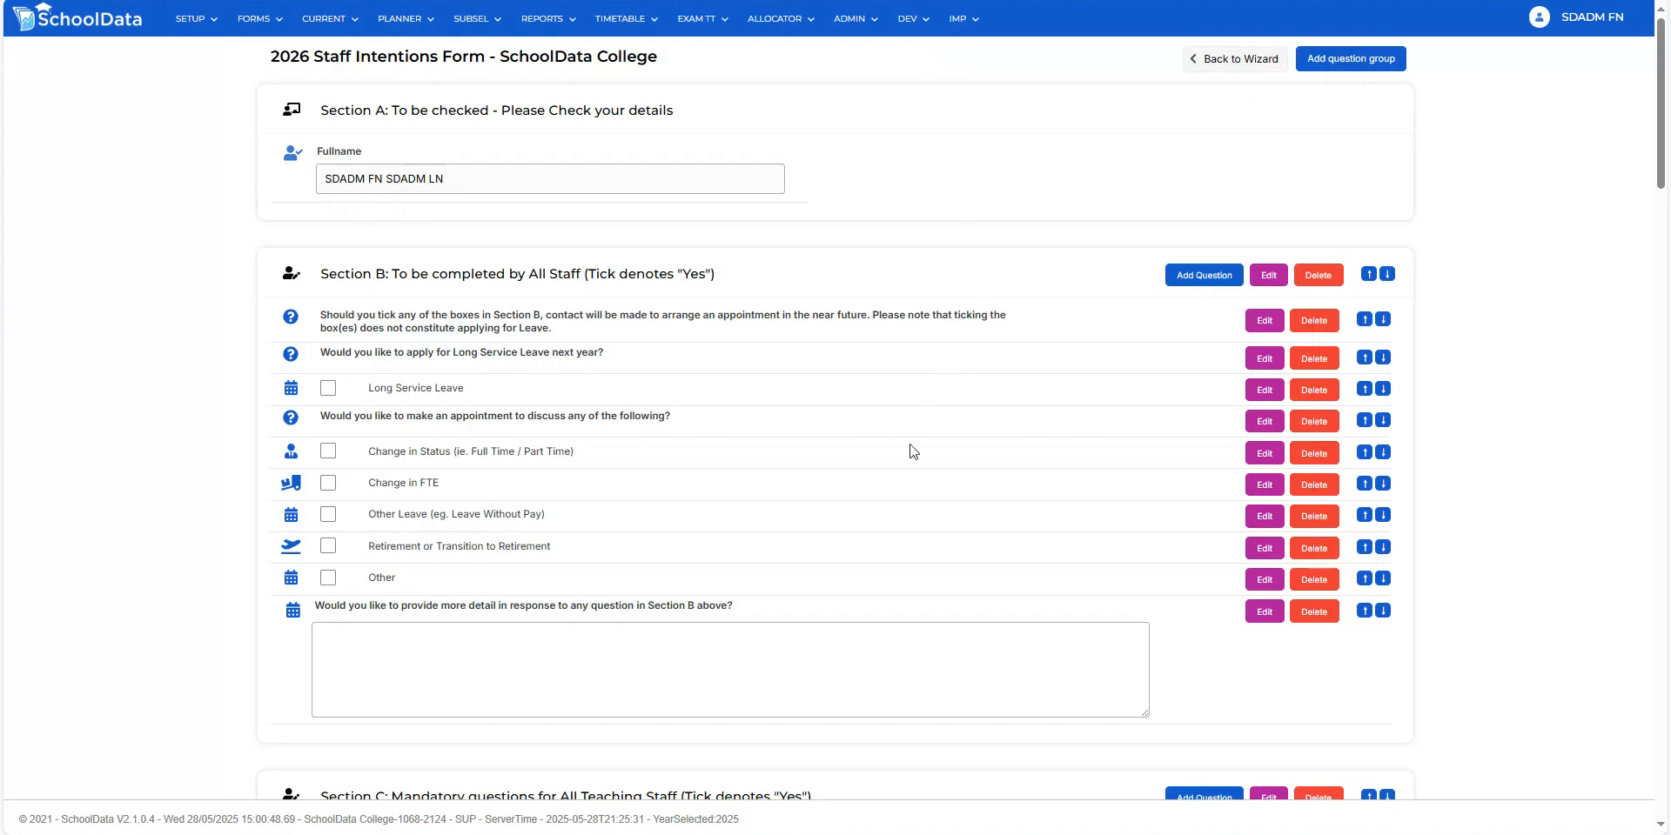
scroll(913, 451, "down", 6)
scroll(910, 453, "up", 6)
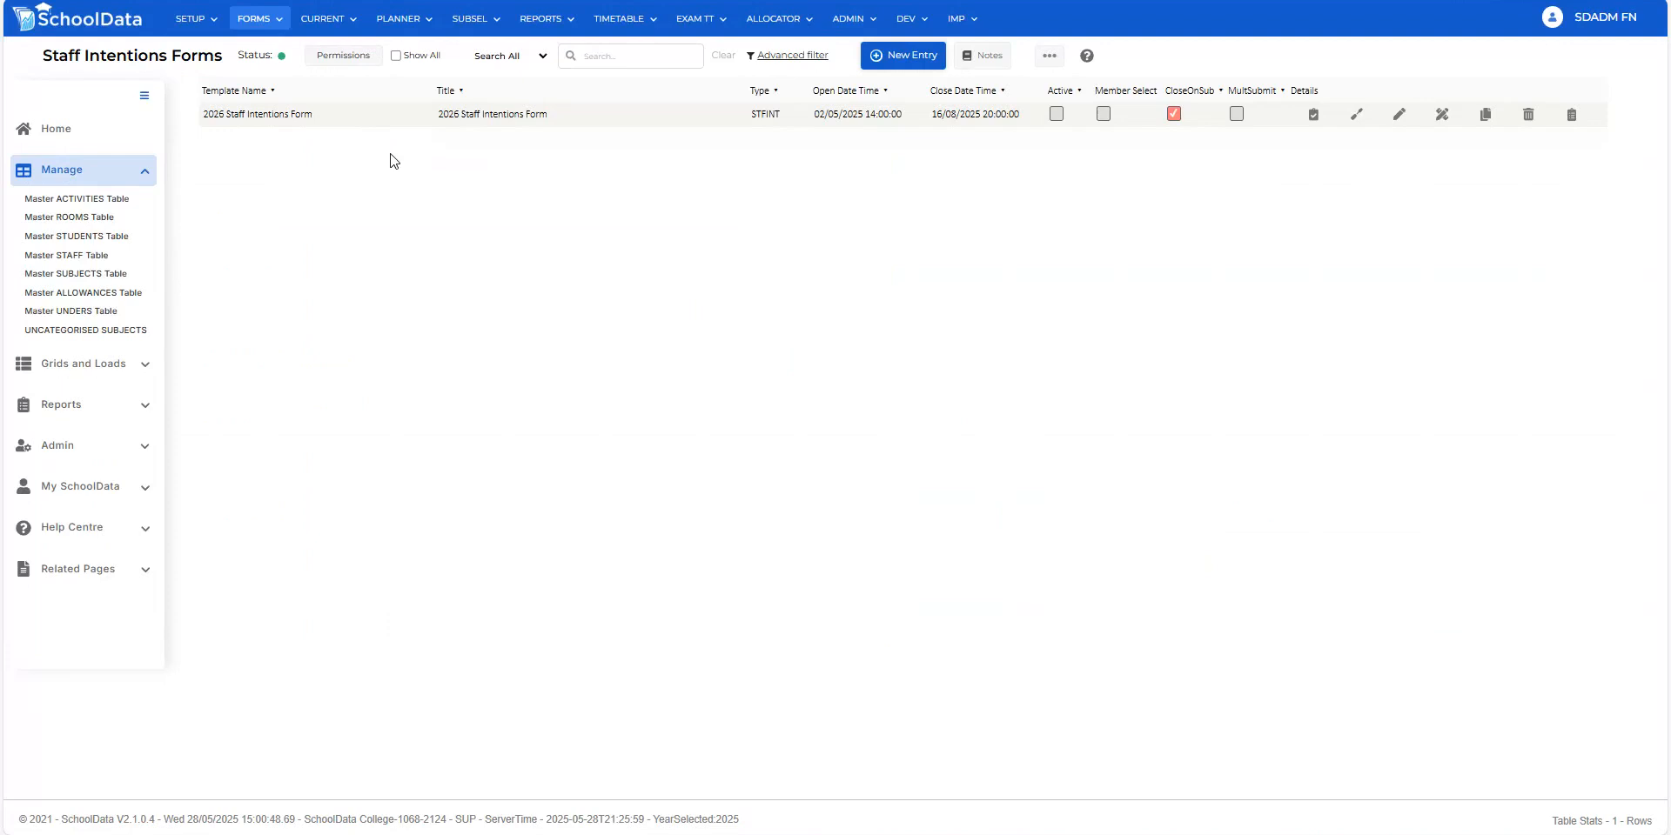
- Create a new Staff Intentions Form with template name and title "SI Form", and include FULLNAME in the details atop the survey
left_click(900, 57)
left_click(713, 172)
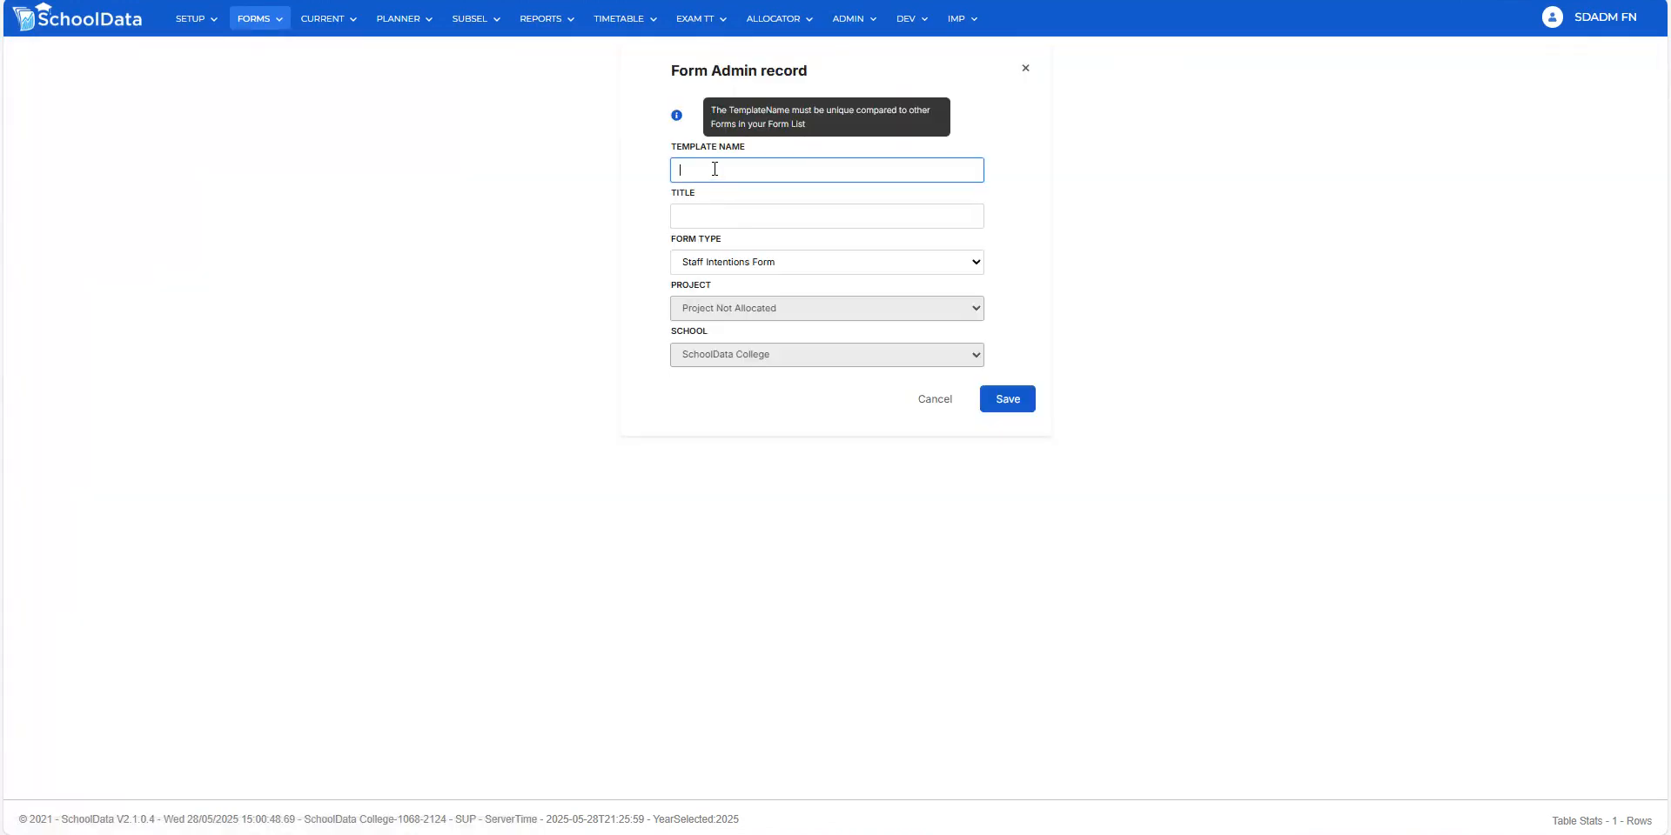
type("SIO Form")
key("Tab")
type("SI Form")
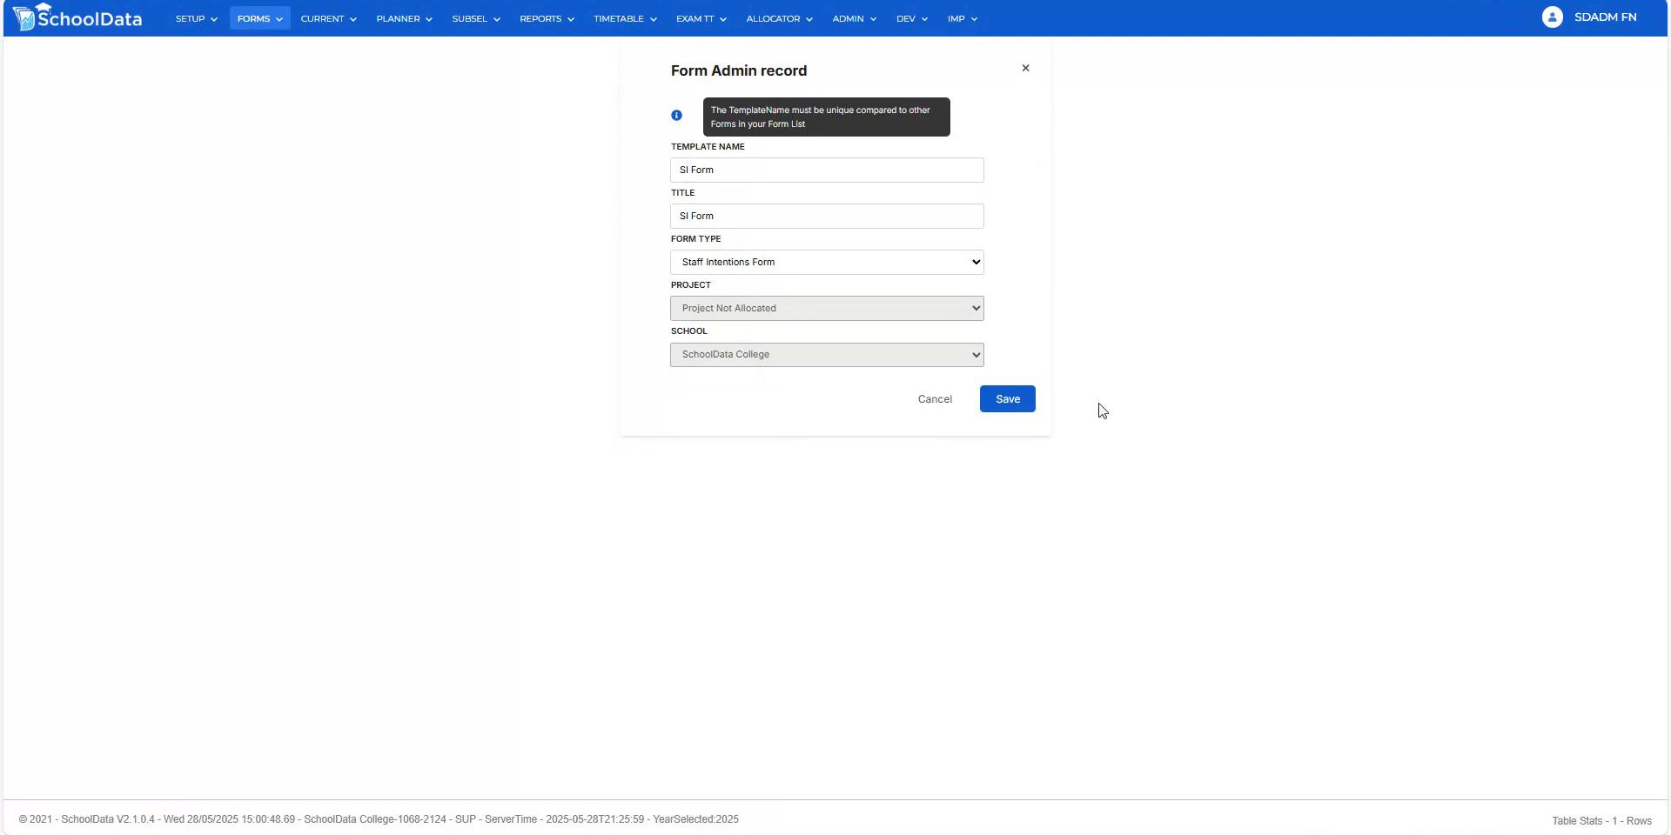
left_click(1016, 400)
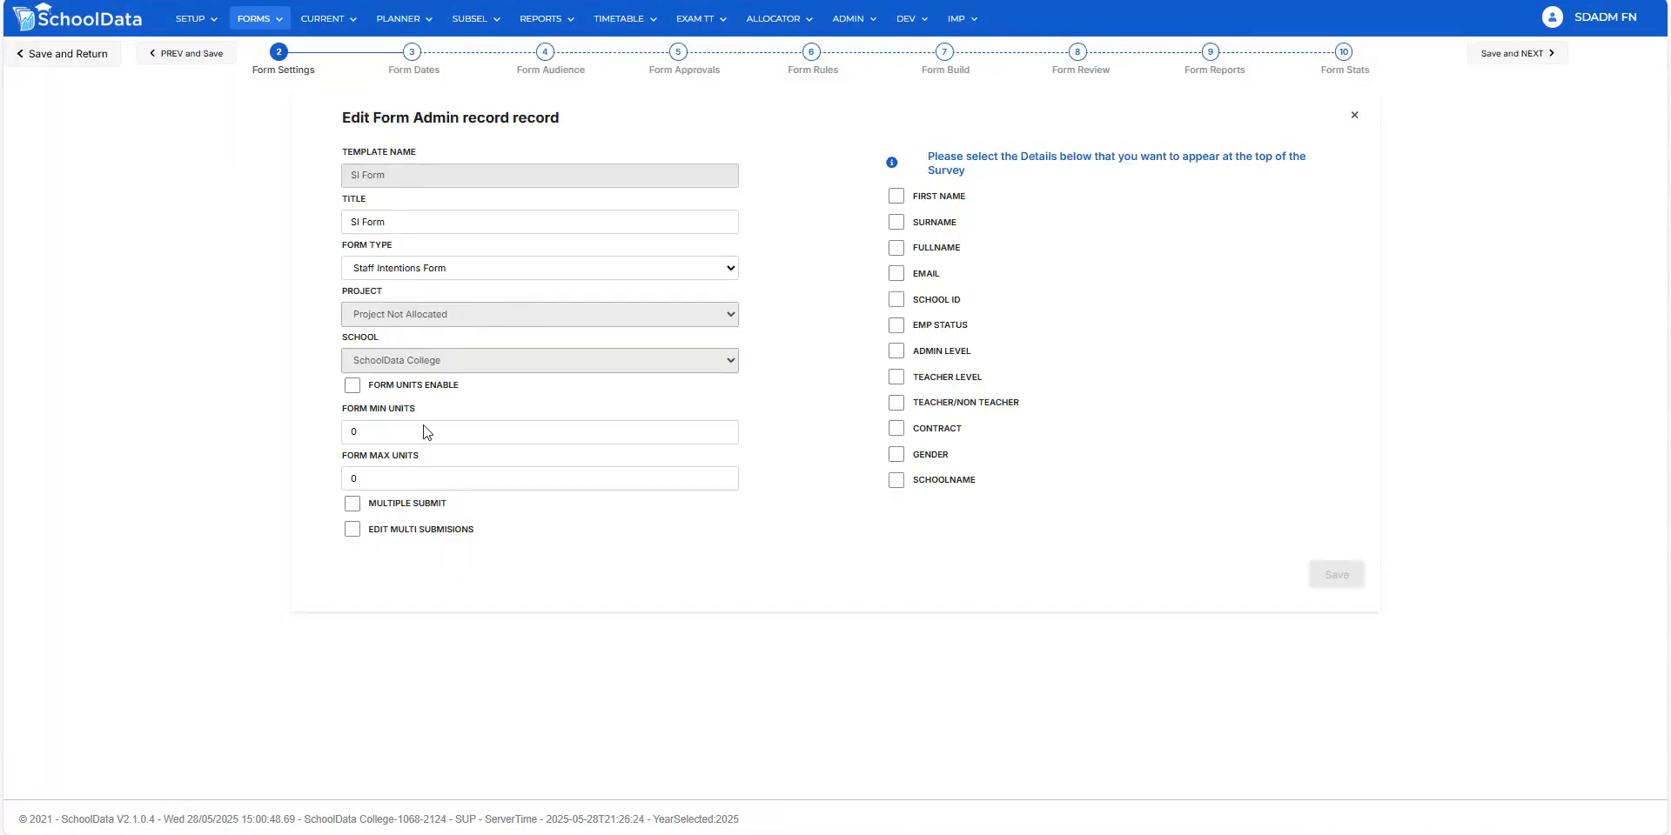
left_click(891, 250)
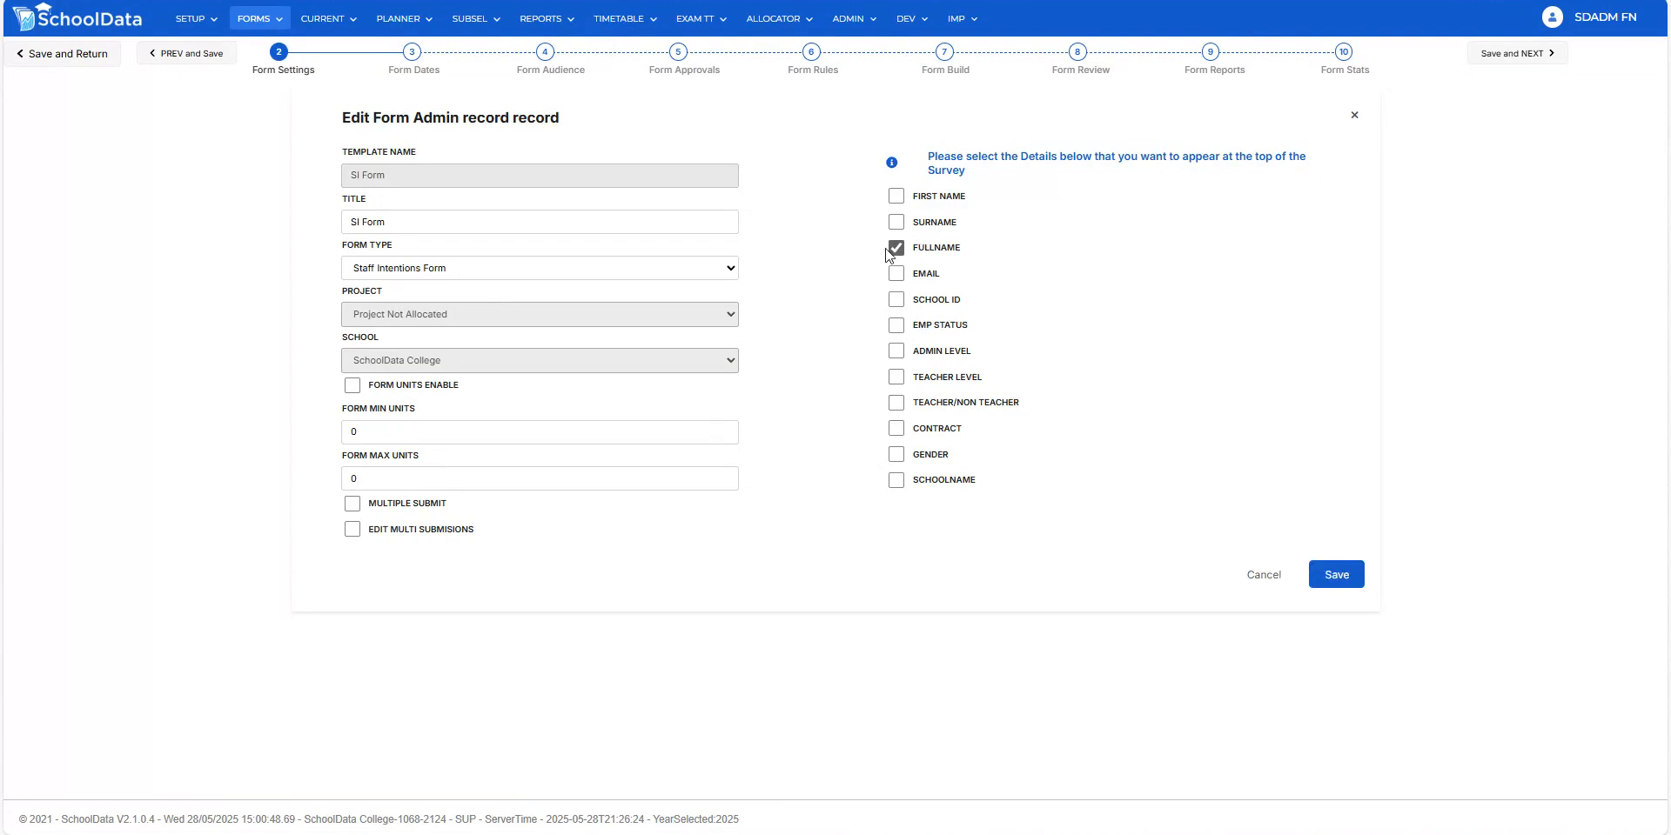
- In the form's date settings, set the open date to 29/05/2025 09:26 PM and the close date to 06/08/2025 09:26 PM
left_click(413, 61)
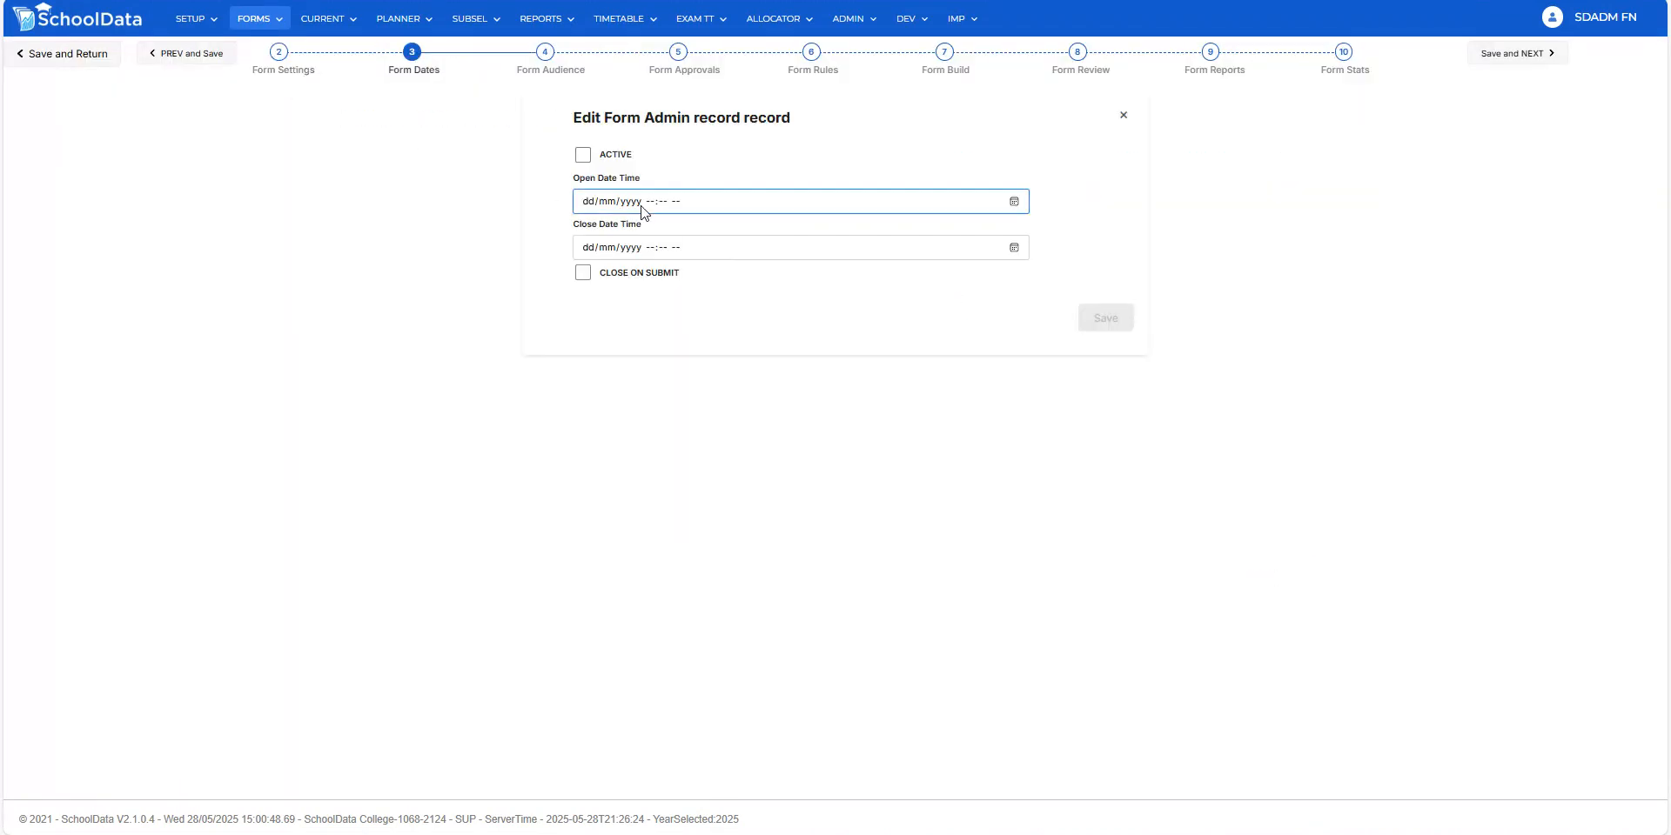
left_click(1014, 201)
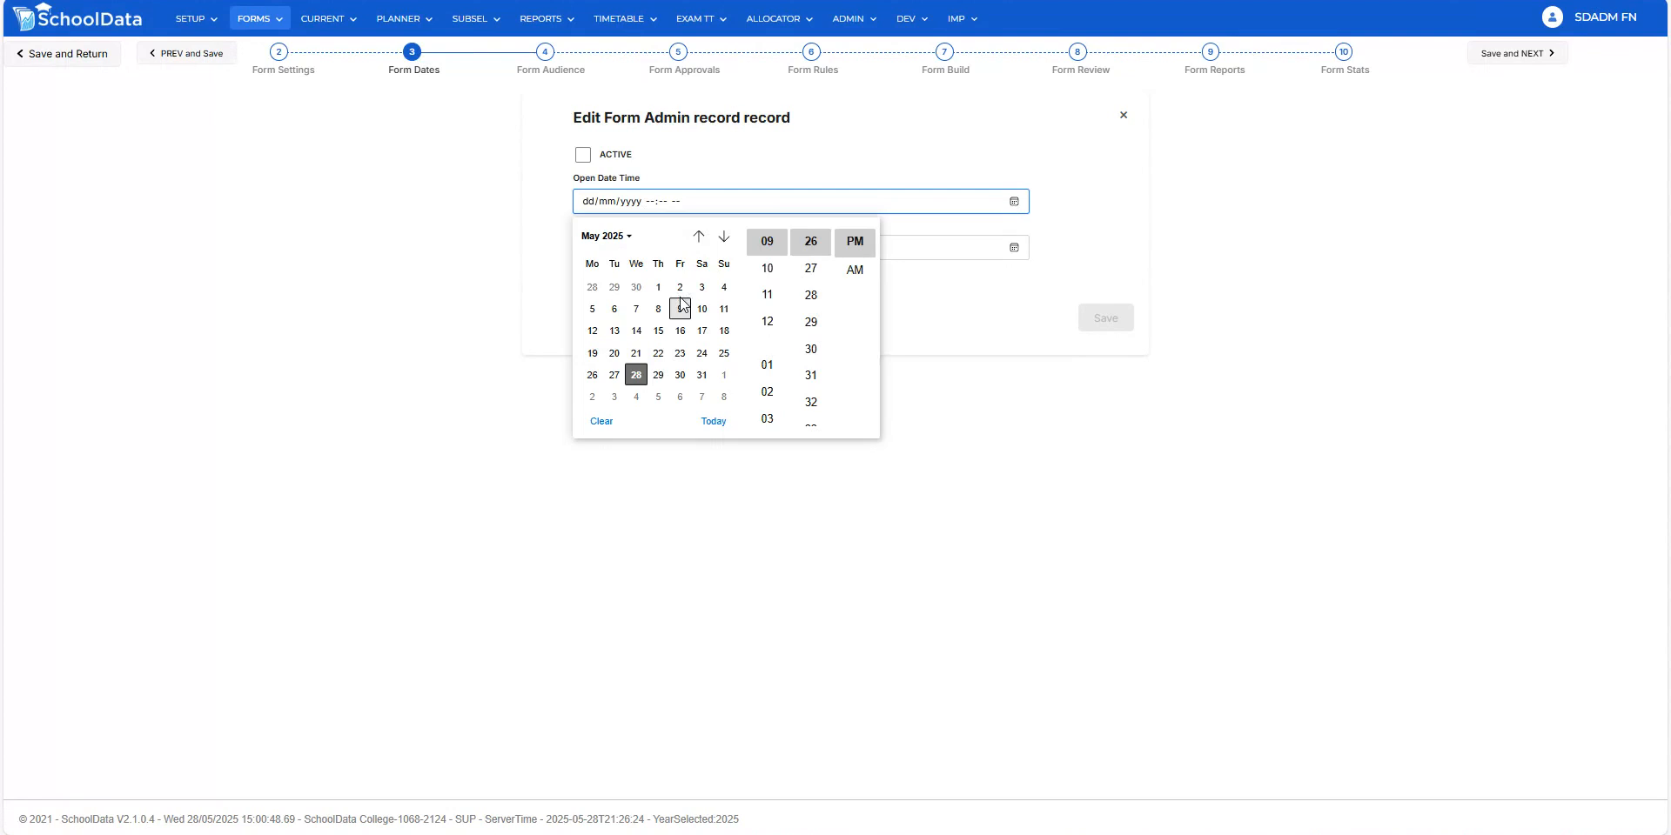
left_click(658, 375)
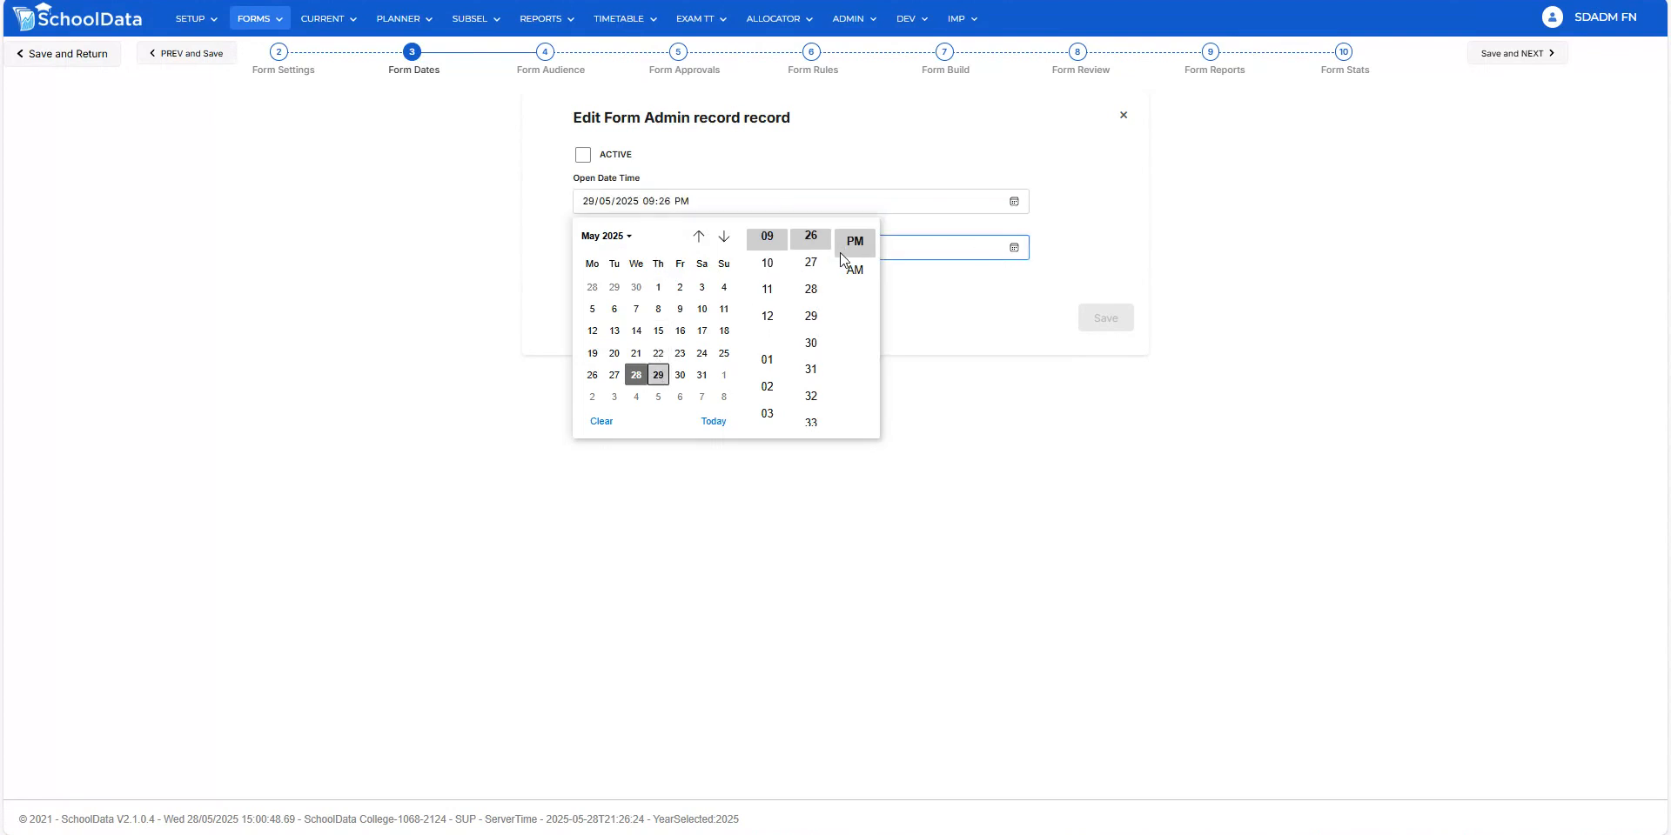
left_click(975, 222)
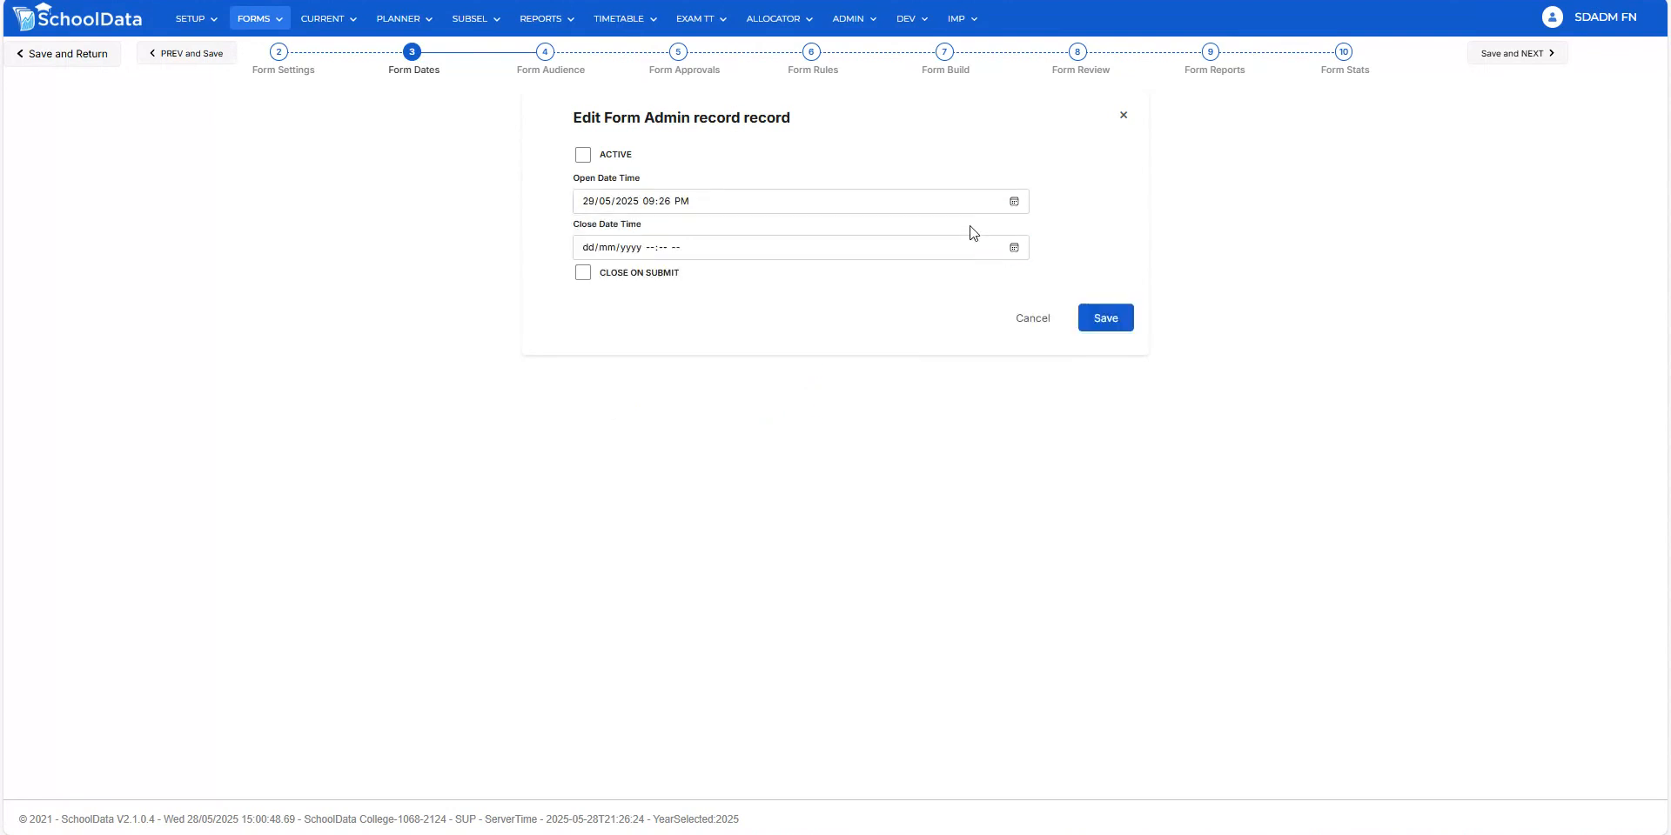
left_click(1014, 248)
left_click(723, 282)
left_click(723, 282)
left_click(723, 282)
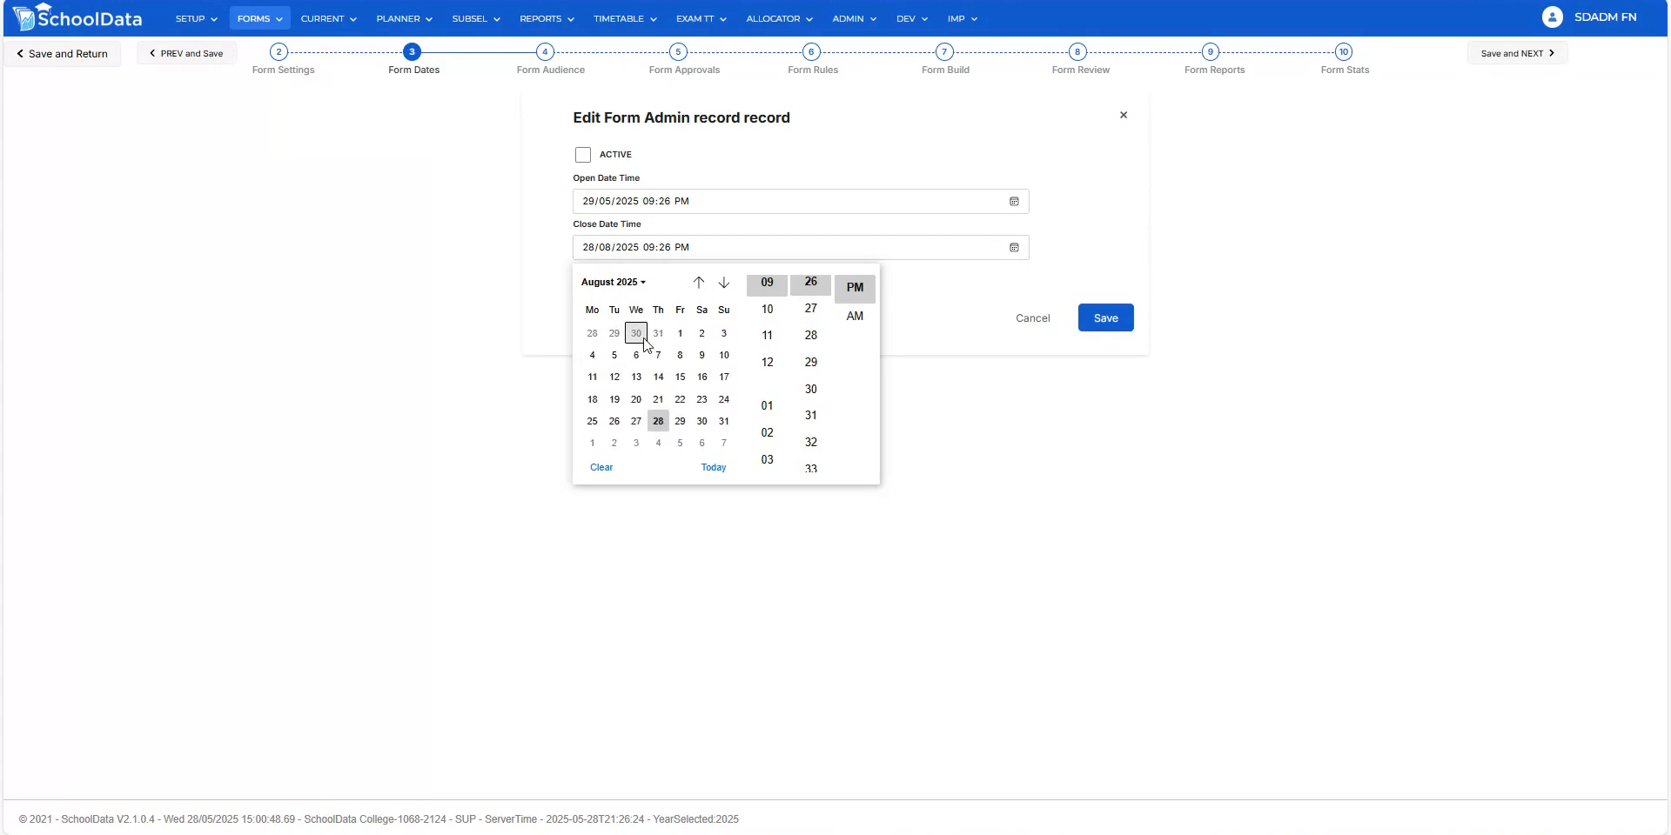
left_click(638, 353)
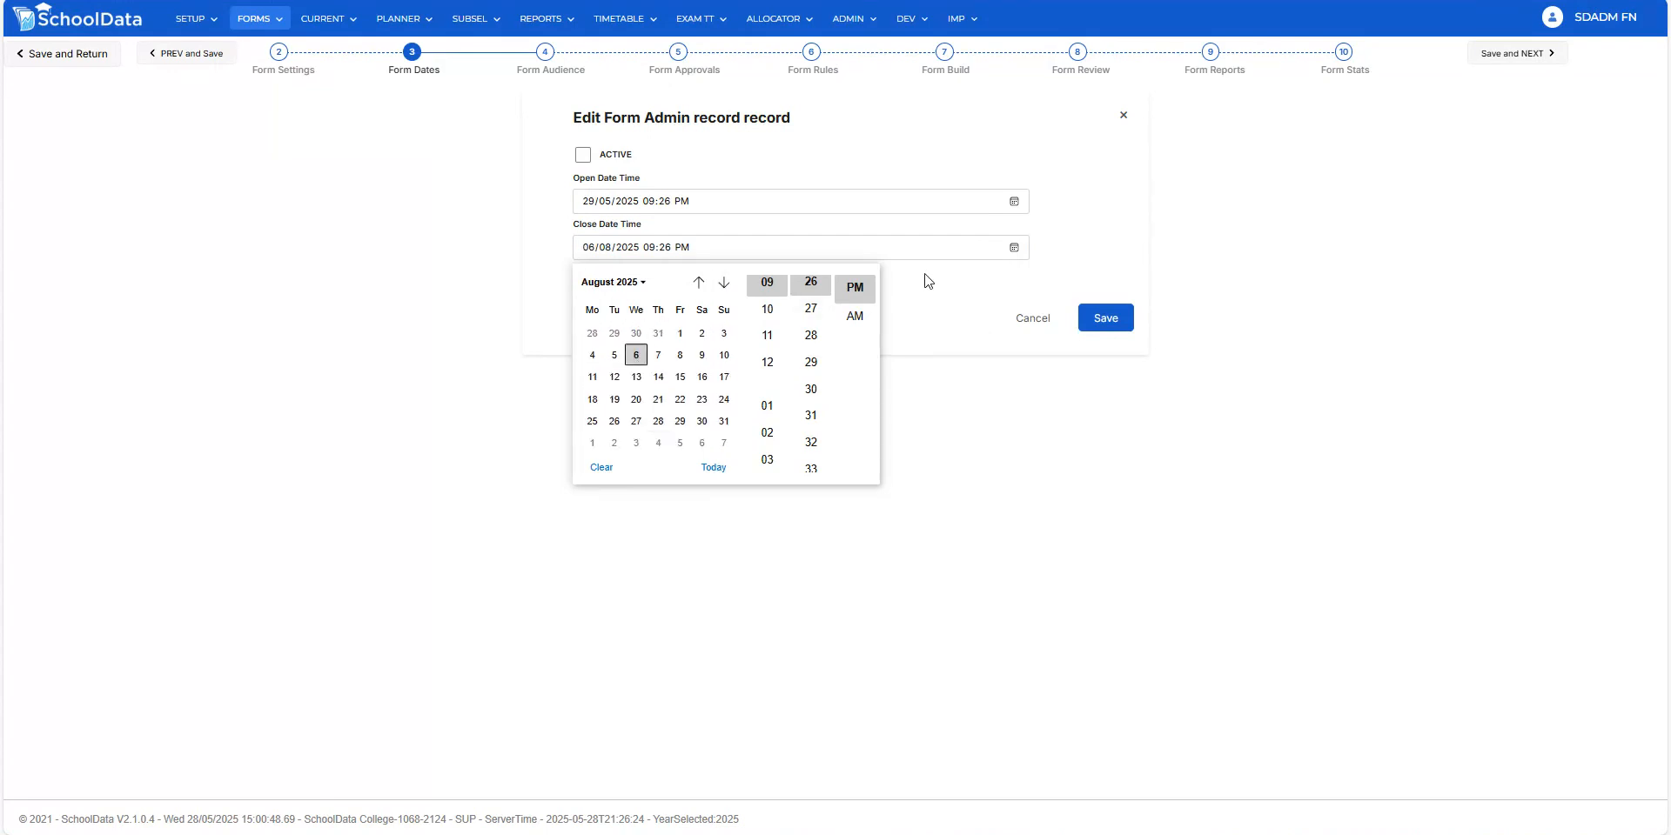
left_click(911, 312)
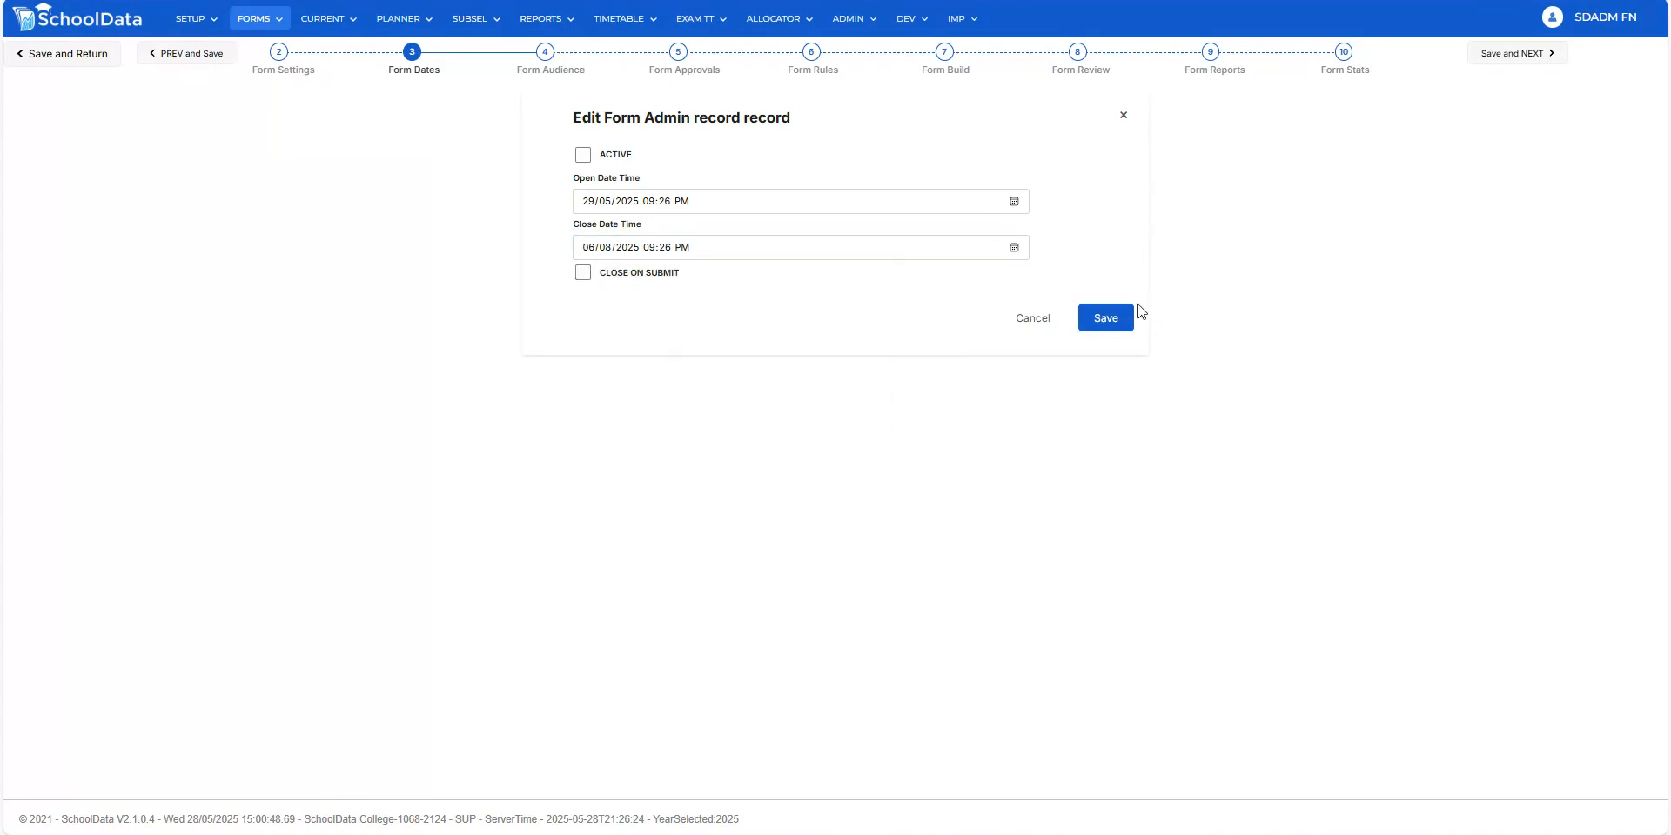
- Go past the audience to the form build page and add a question group headed "Future Intentions" with teacher/non-teaching value N
left_click(548, 64)
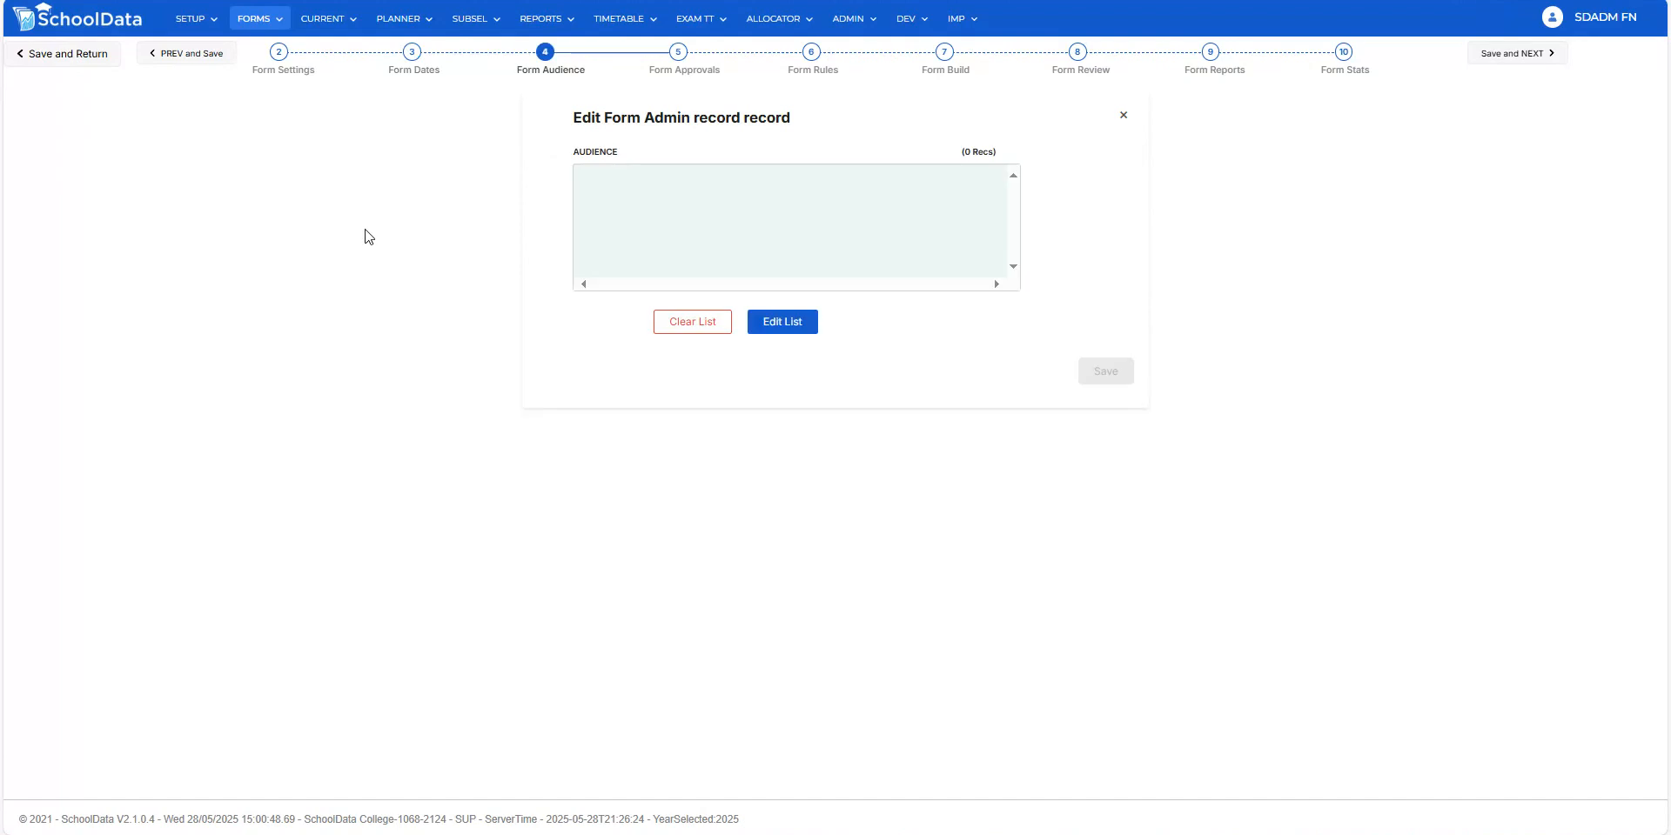
left_click(946, 53)
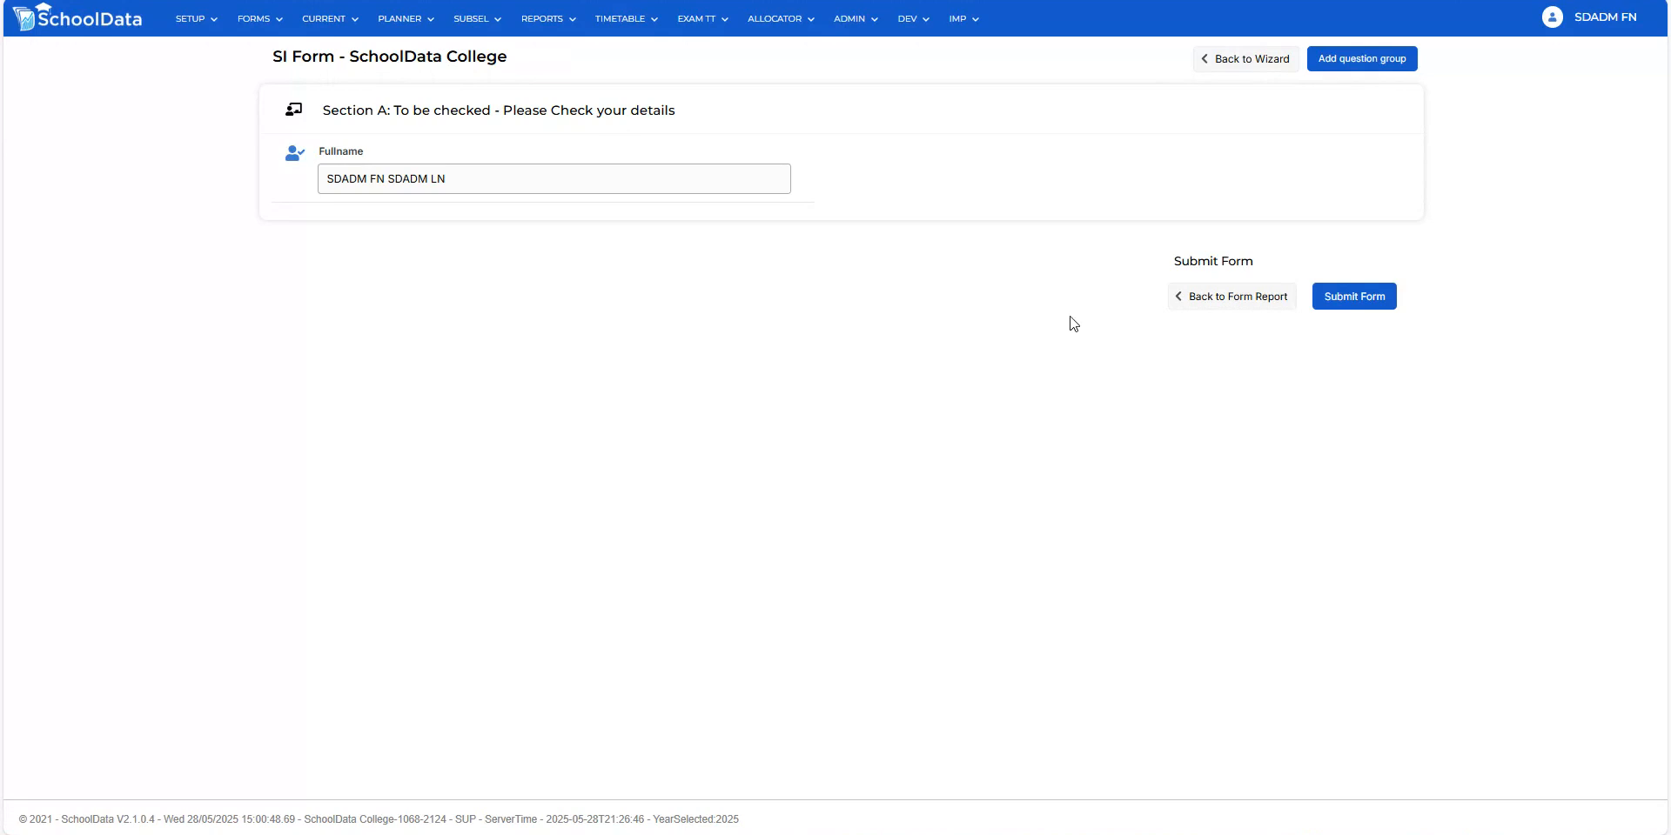
left_click(1366, 62)
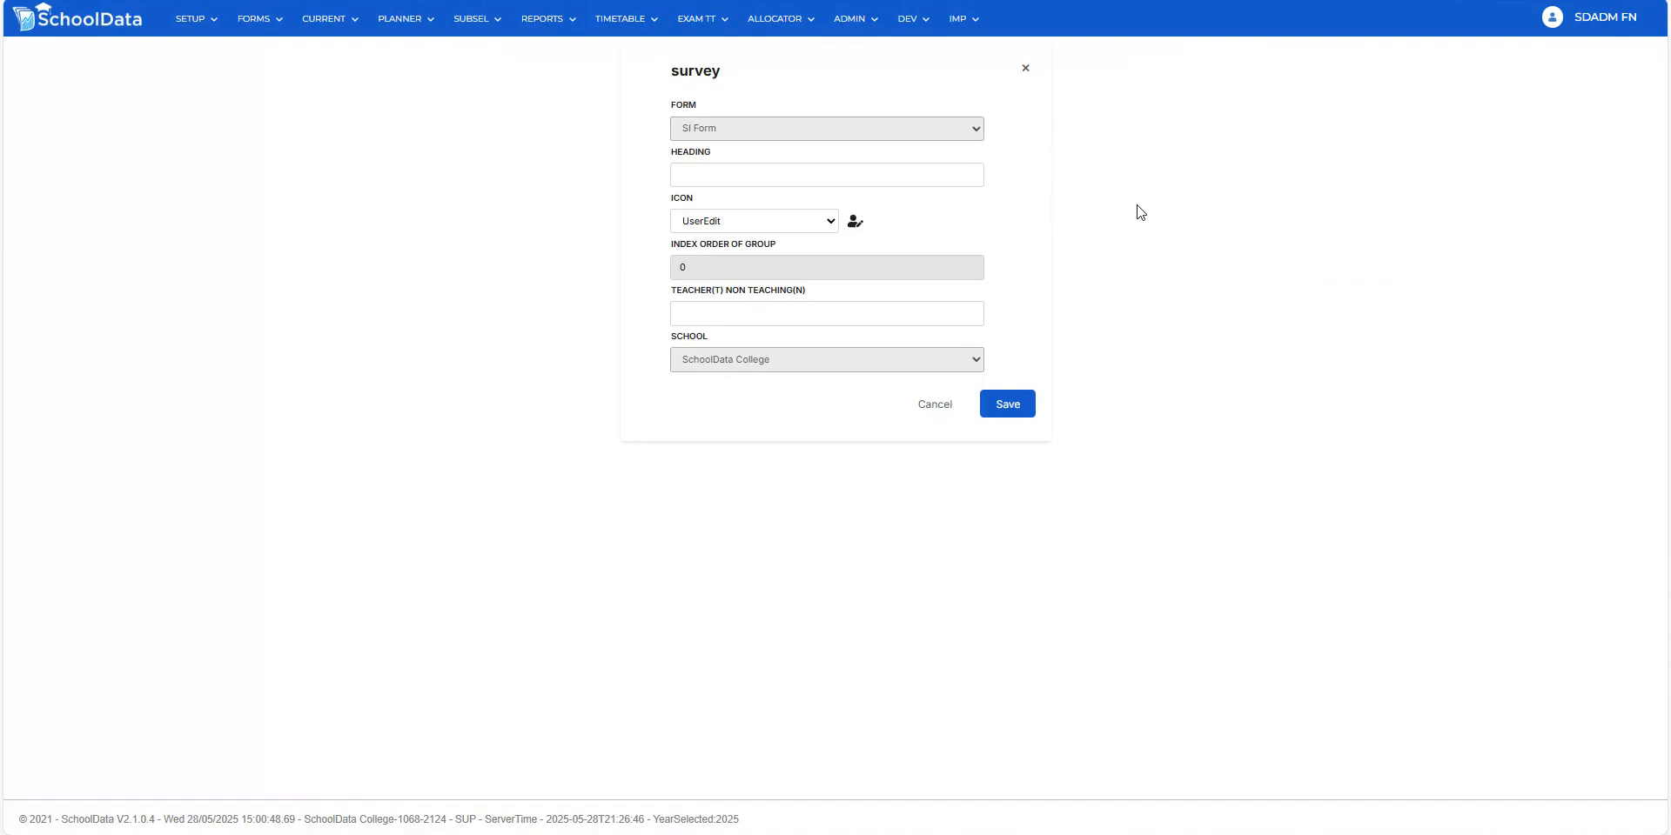
left_click(725, 176)
type("Future Intentions")
left_click(703, 311)
type("N")
left_click(1005, 405)
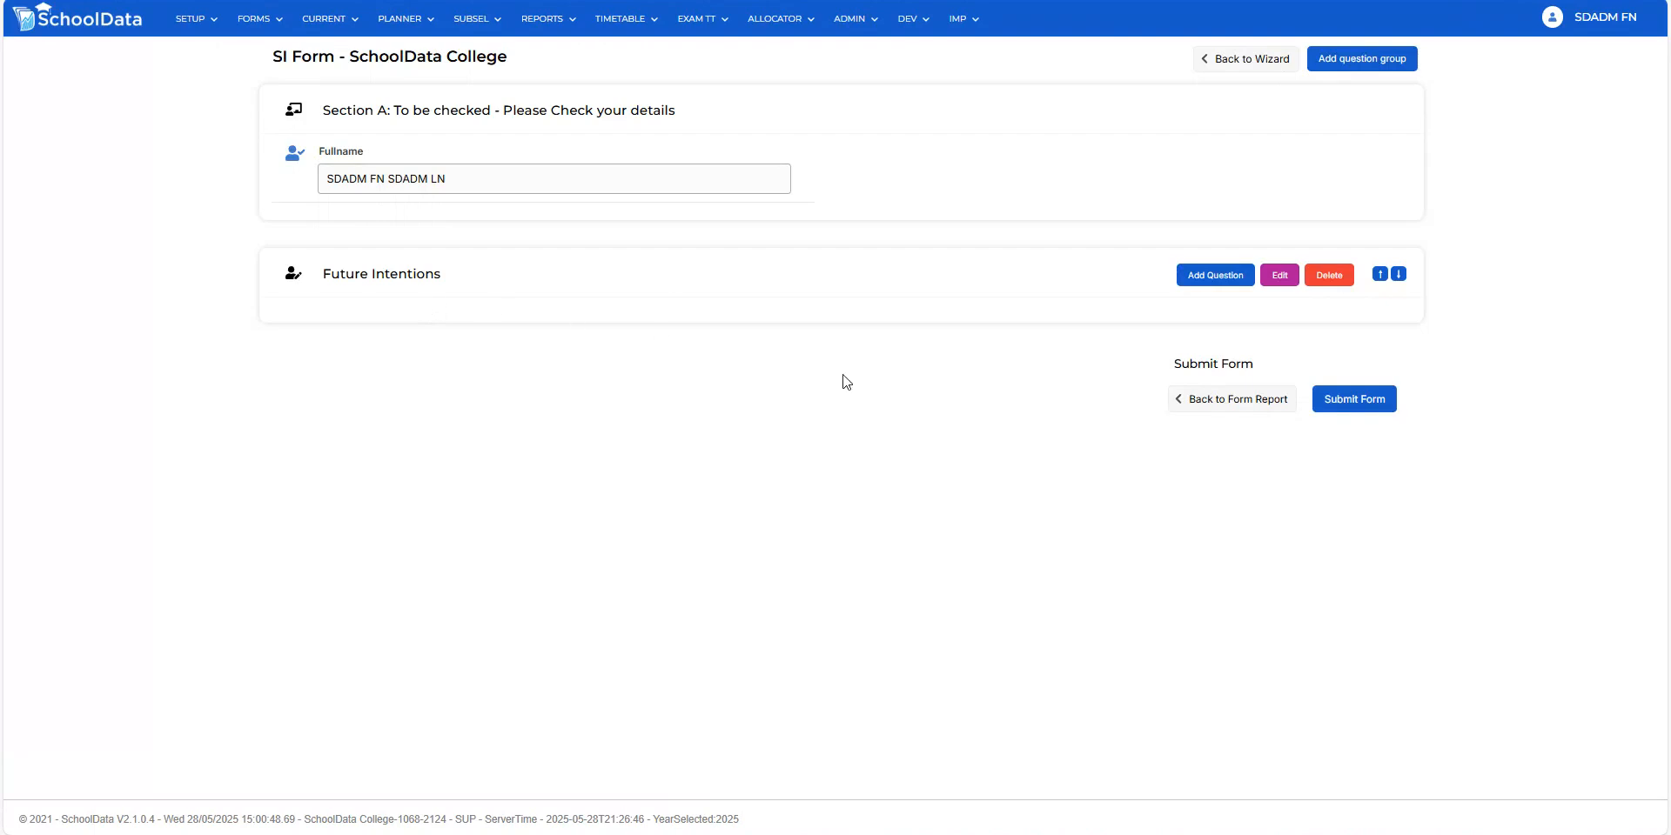
- Add the question "Would you like to be Full Time or Part Time next year?" to the Future Intentions group and save it
left_click(1215, 277)
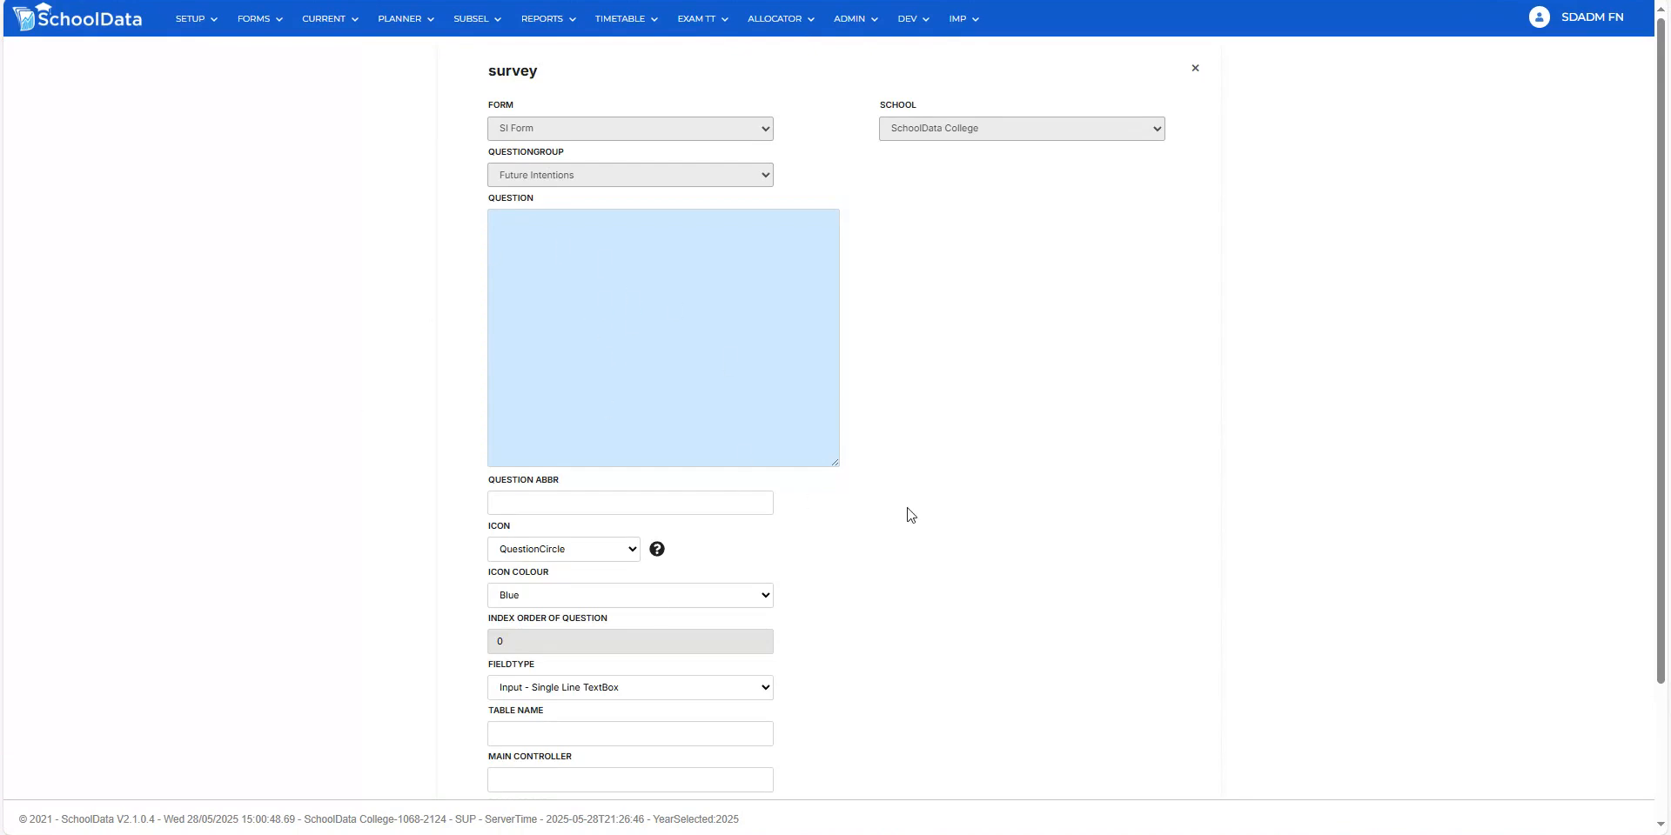
left_click(656, 276)
type("Would you like to be Full Time or Part Time next year?")
scroll(905, 348, "down", 2)
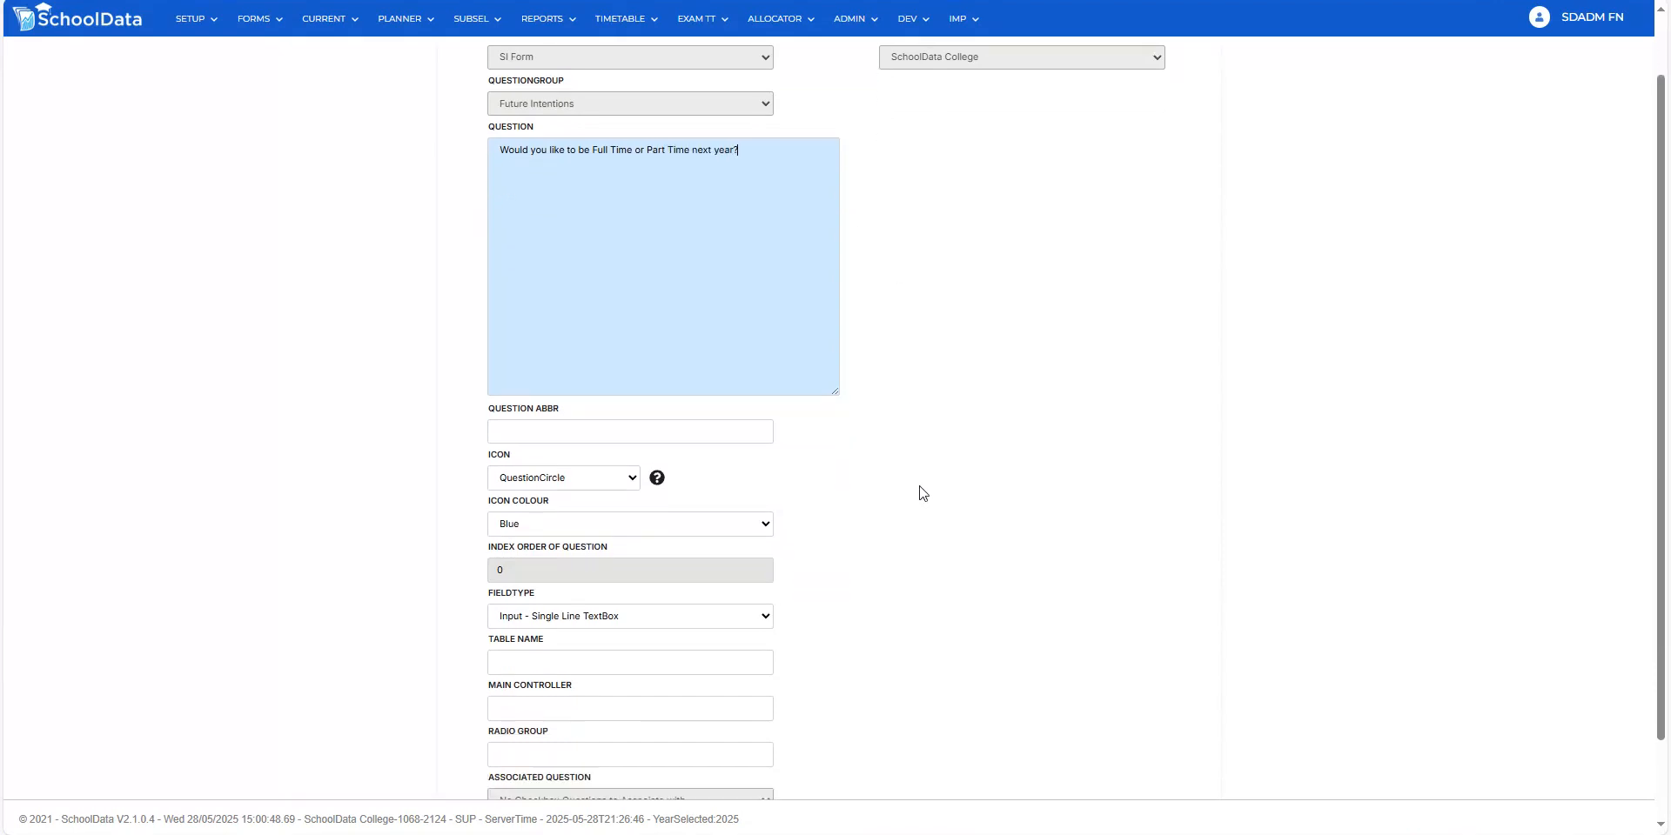
left_click(1192, 760)
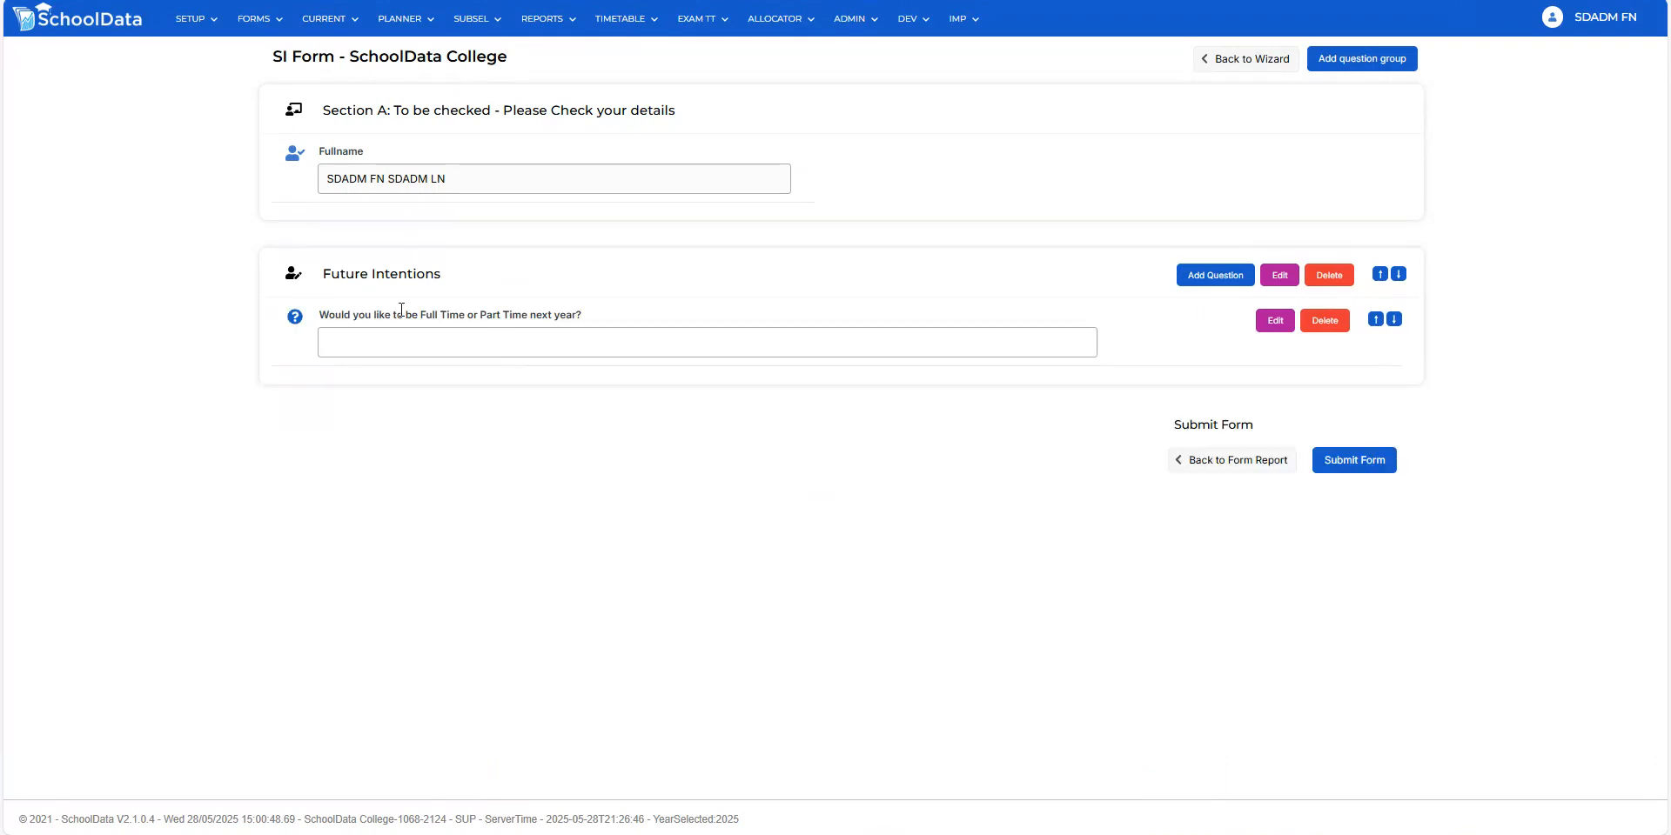
- Replace the full/part-time question text with an HTML paragraph in Arial 16px #333, with Full Time and Part Time strong in #0073b1, and save
left_click_drag(319, 314, 585, 325)
left_click(585, 324)
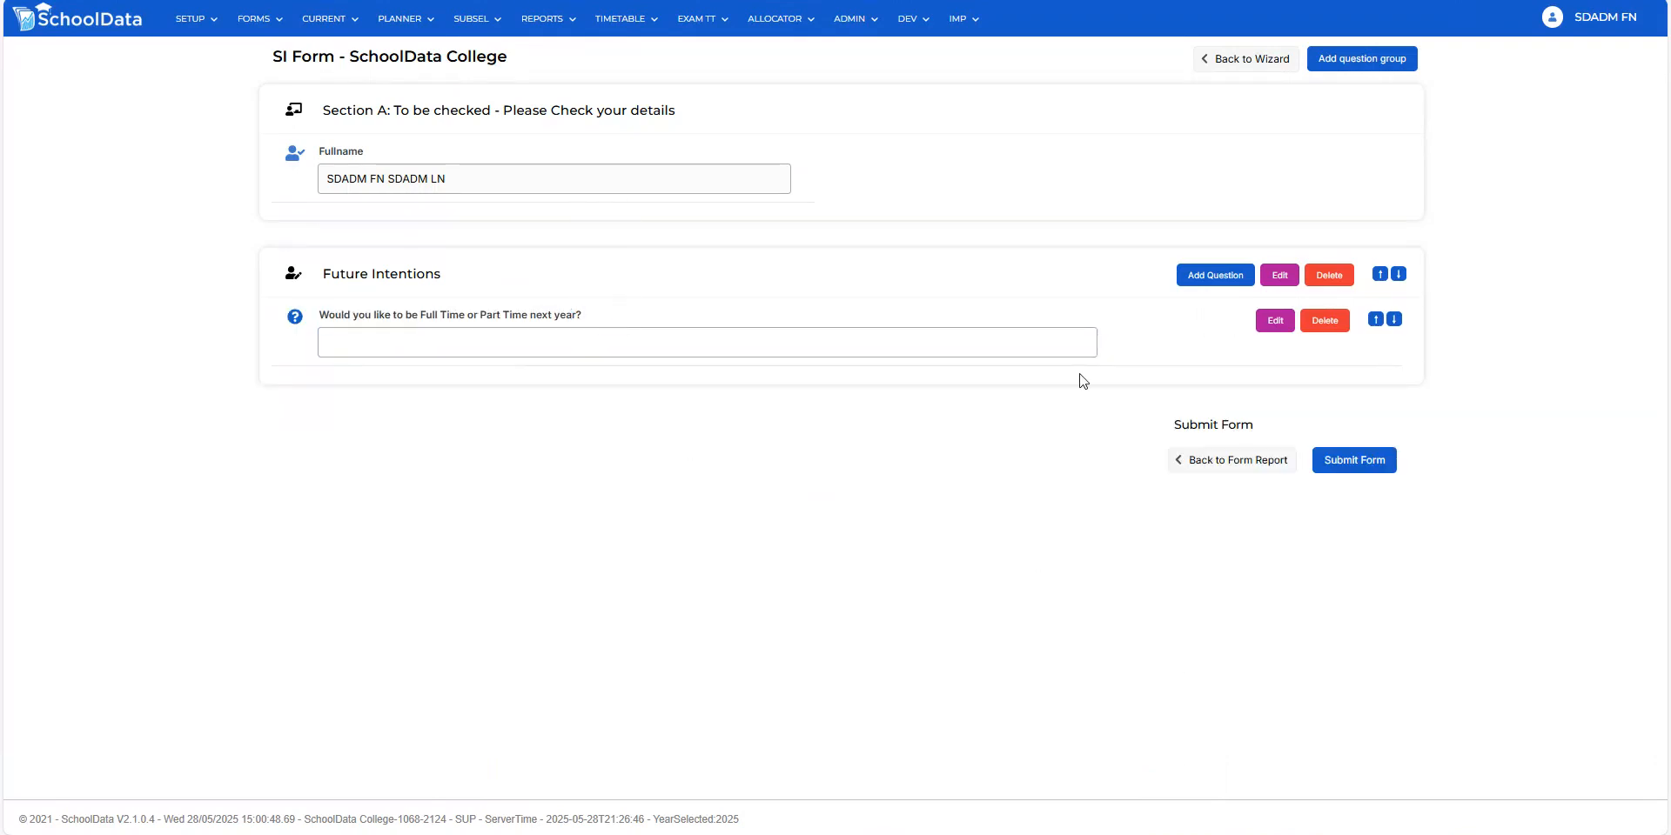
left_click(1272, 319)
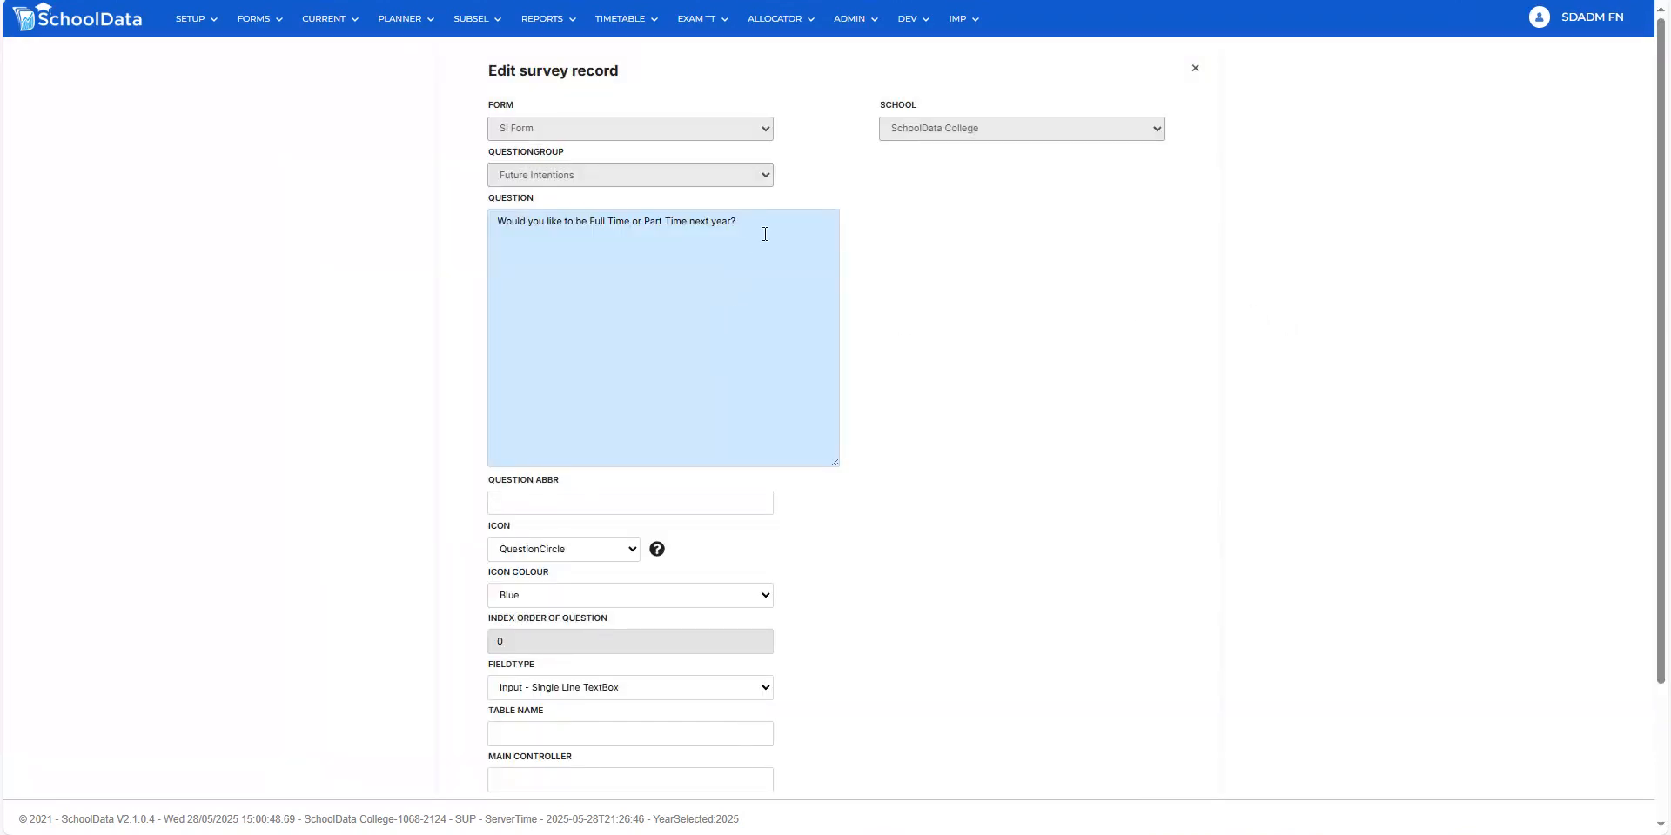
left_click_drag(762, 218, 409, 219)
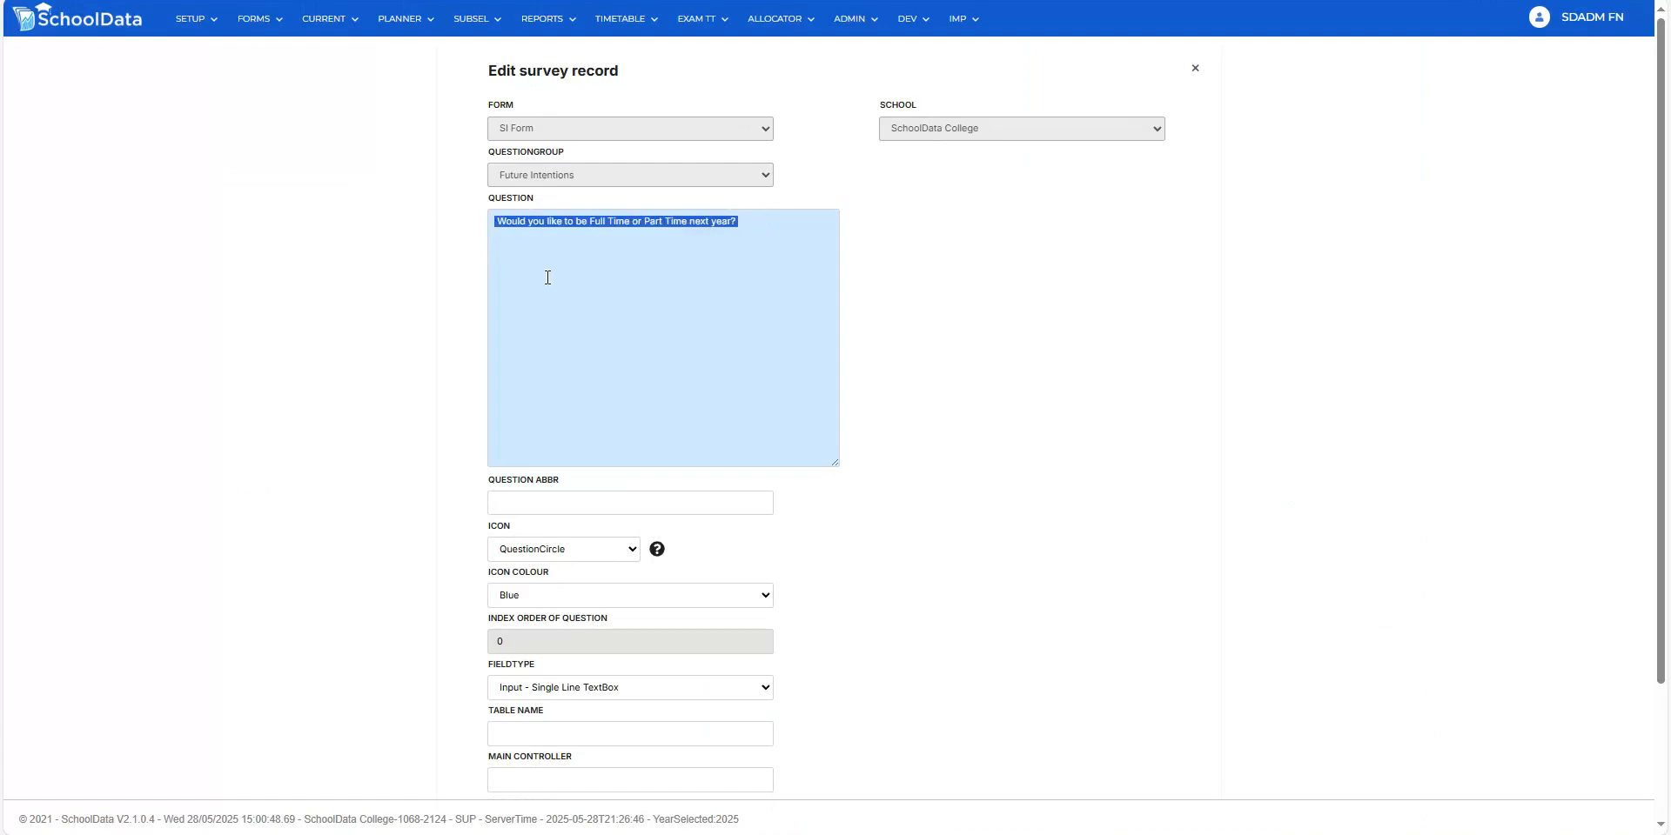
type("<p style=\"font-family: Arial, sans-serif; font-size: 16px; color: #333;\">   Would you like to be <strong style=\"color: #0073b1;\">Full Time</strong> or <strong style=\"color: #0073b1;\">Part Time</strong> next year? </p>")
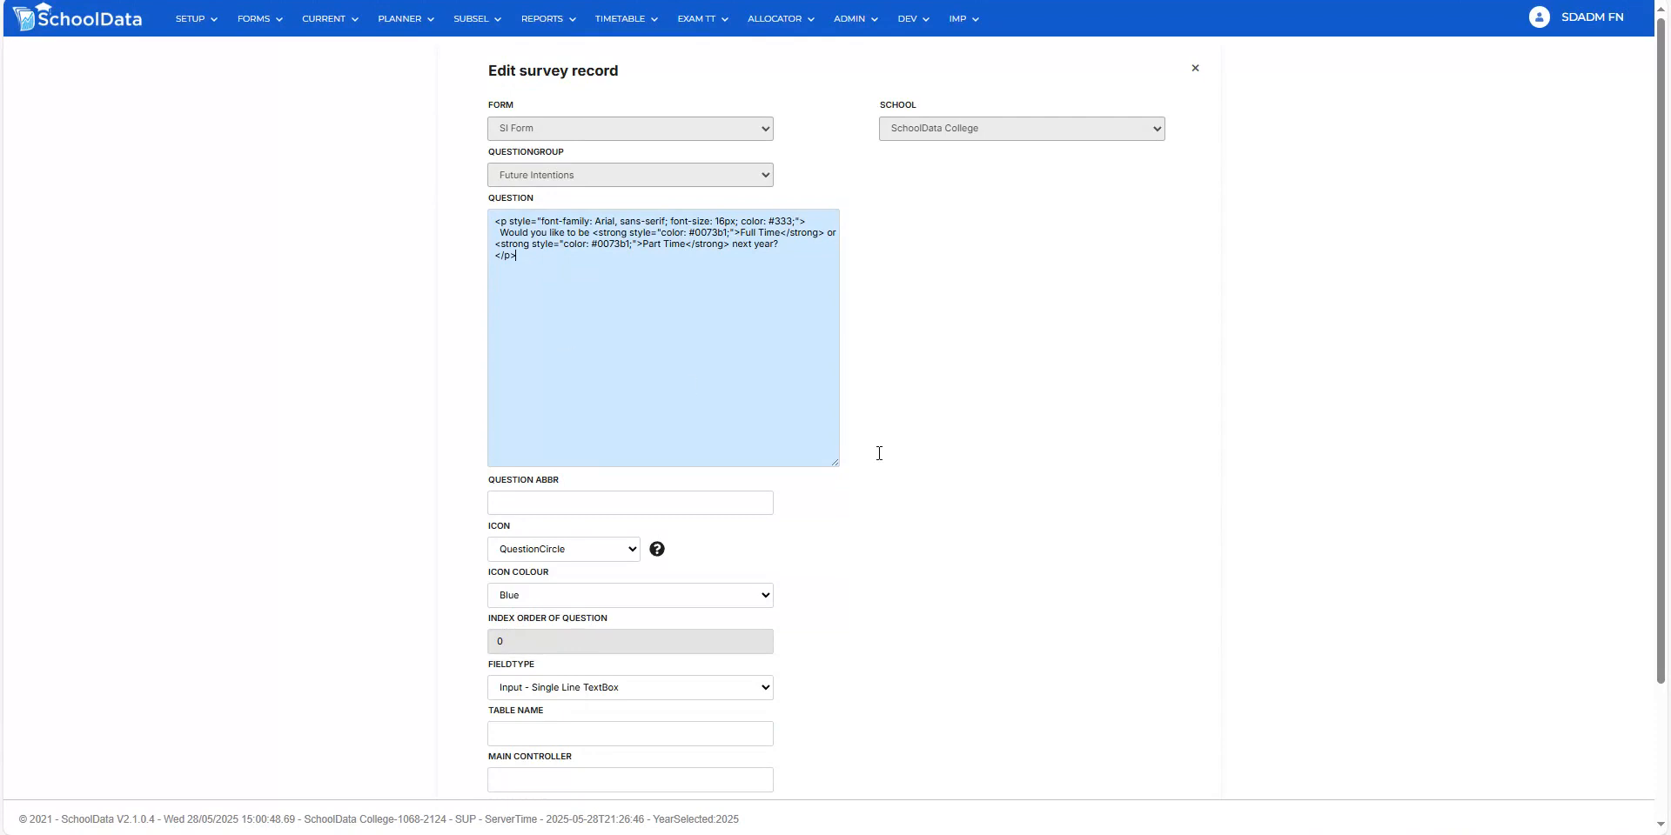
scroll(943, 500, "down", 3)
left_click(1171, 759)
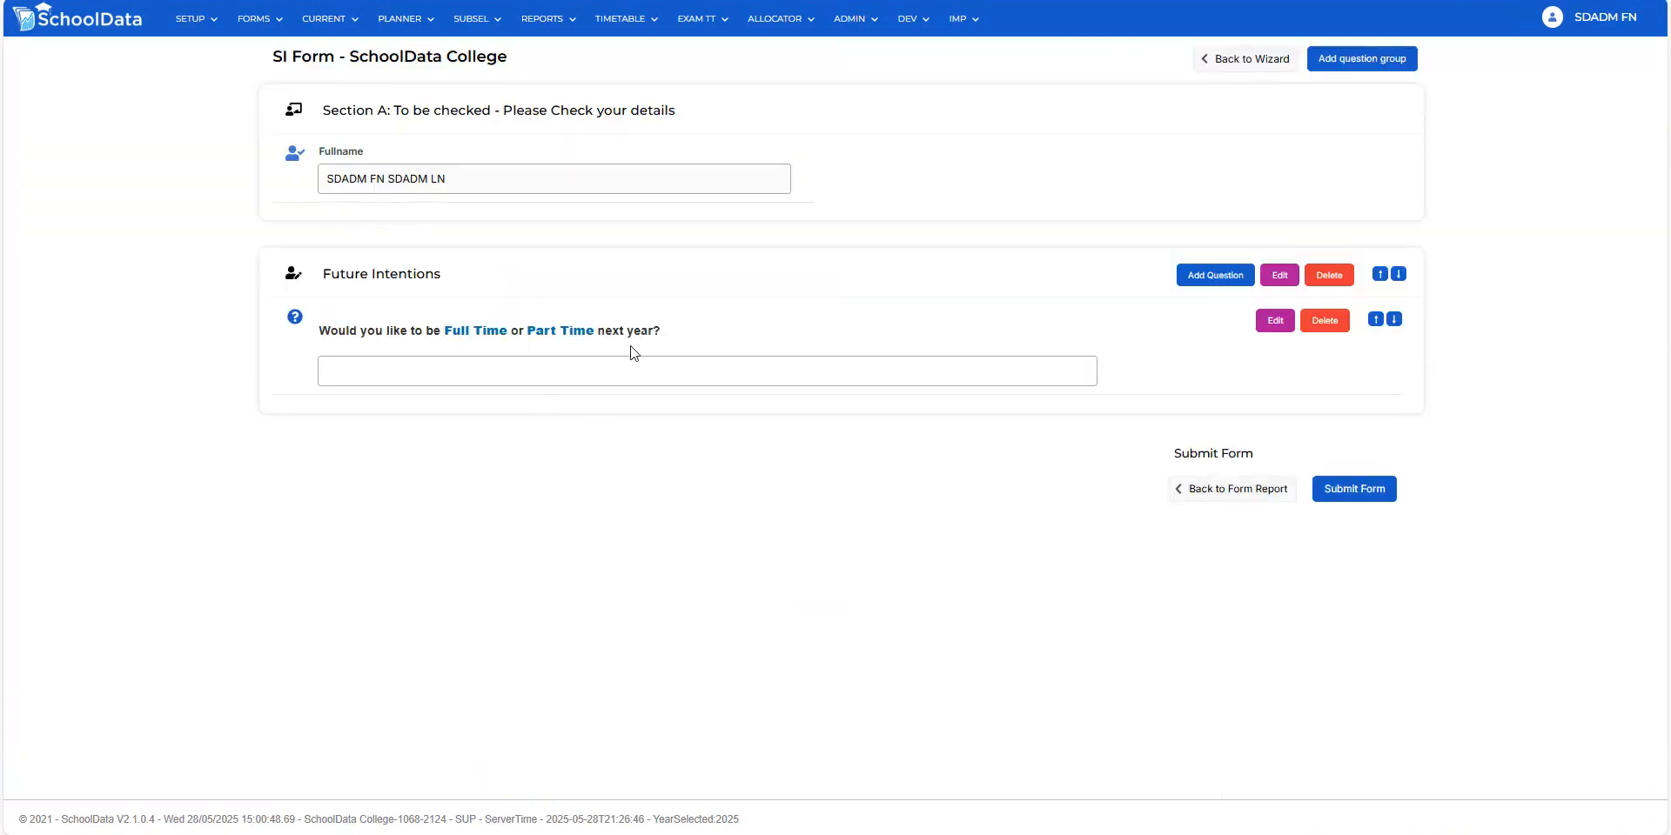
- Give the full/part-time question the abbreviation FTPT and field type Label - Information/Instructions Box, and save it
left_click(1266, 320)
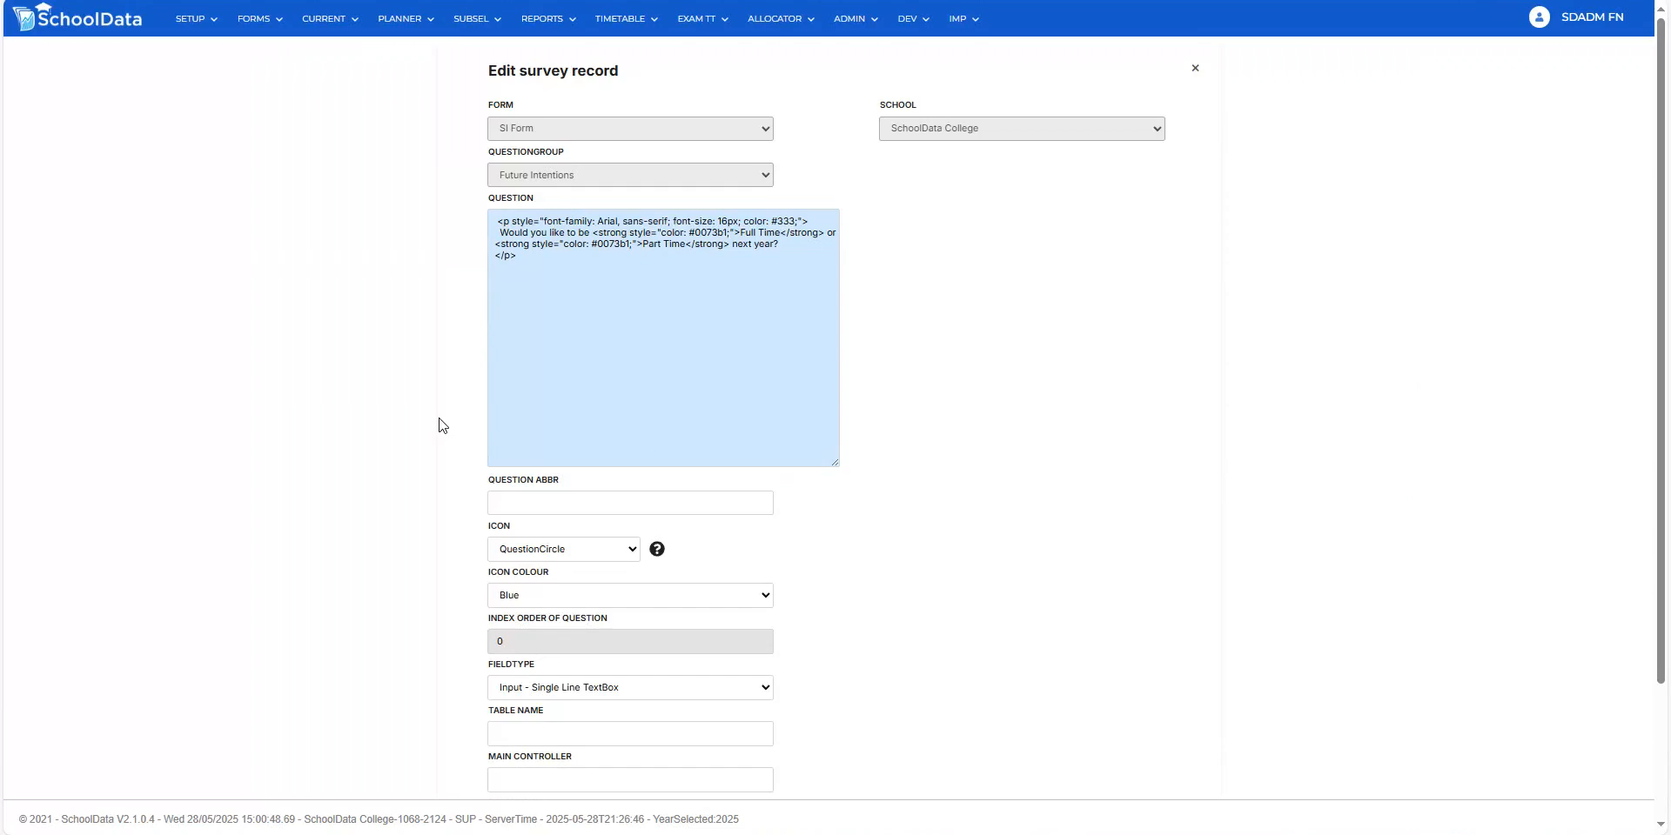
left_click(518, 502)
type("FTPT")
scroll(518, 502, "down", 2)
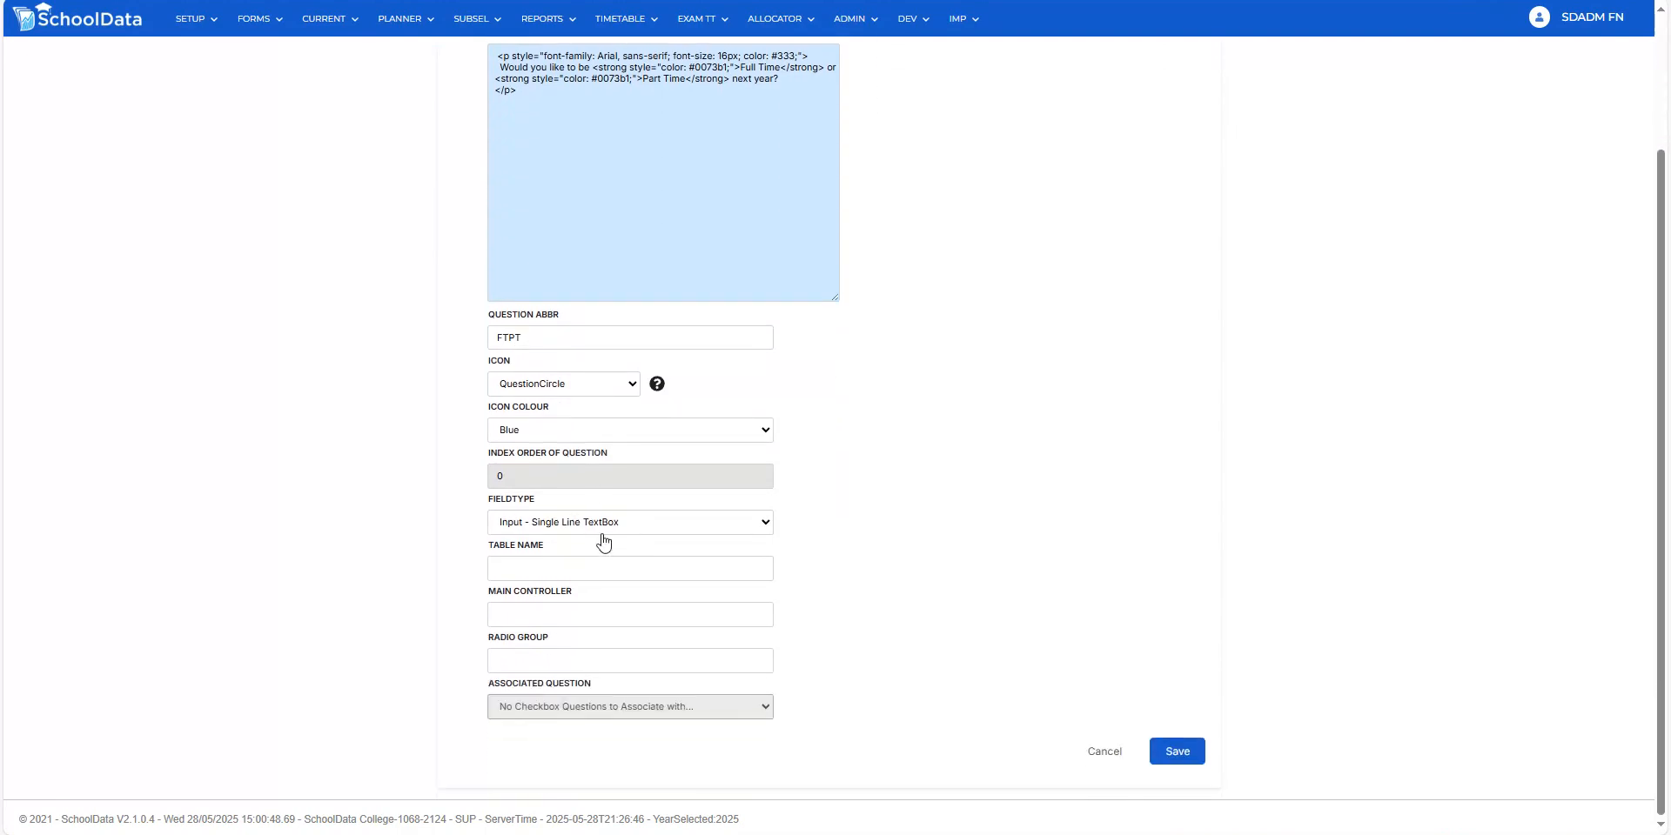
left_click(546, 526)
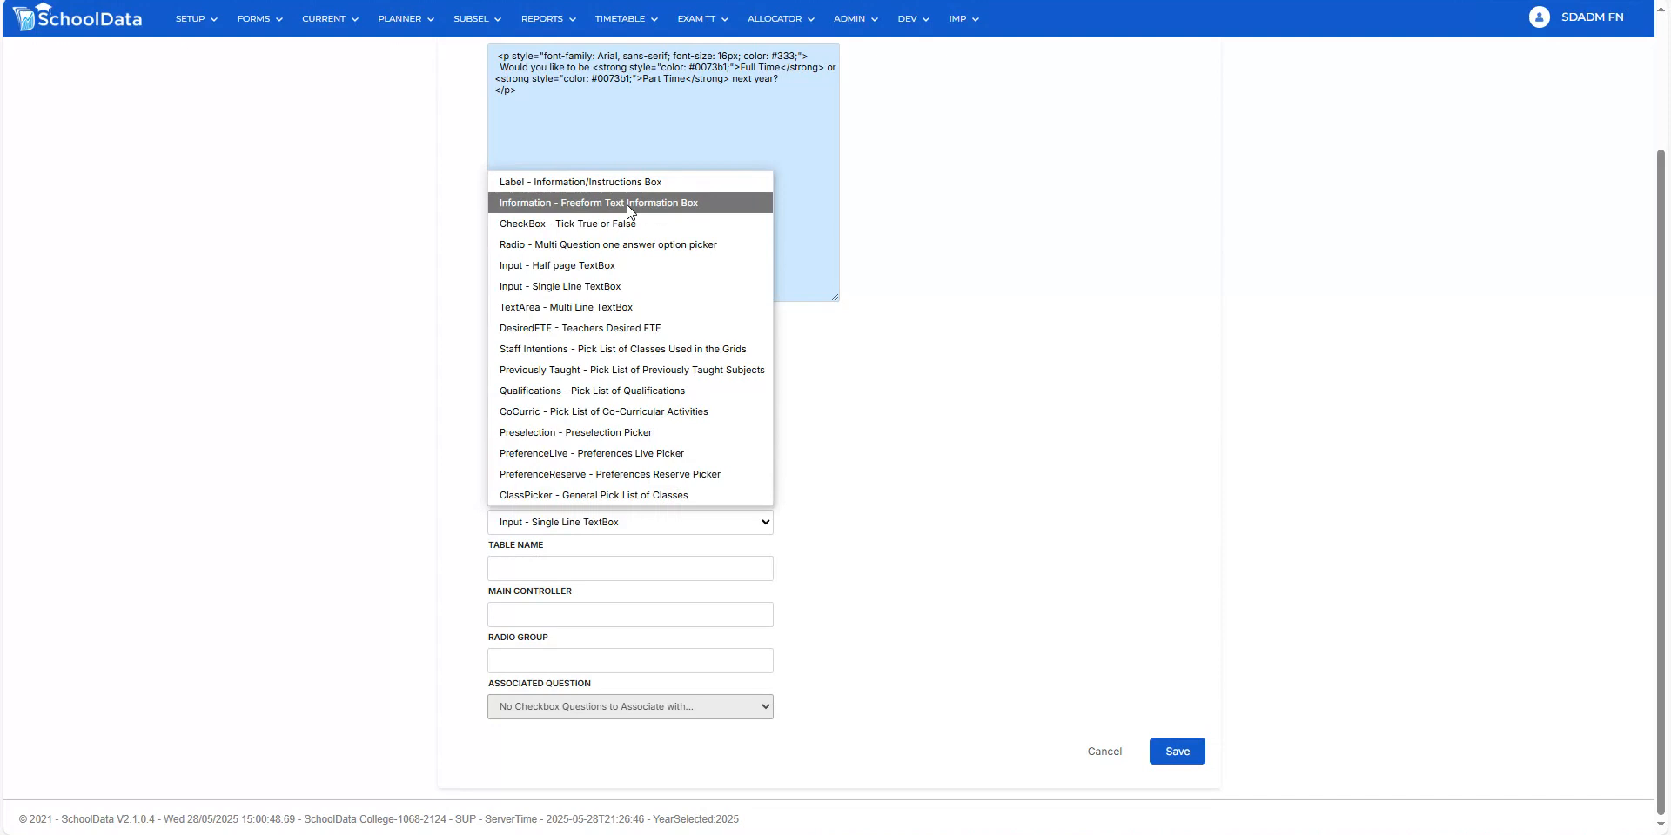
left_click(561, 178)
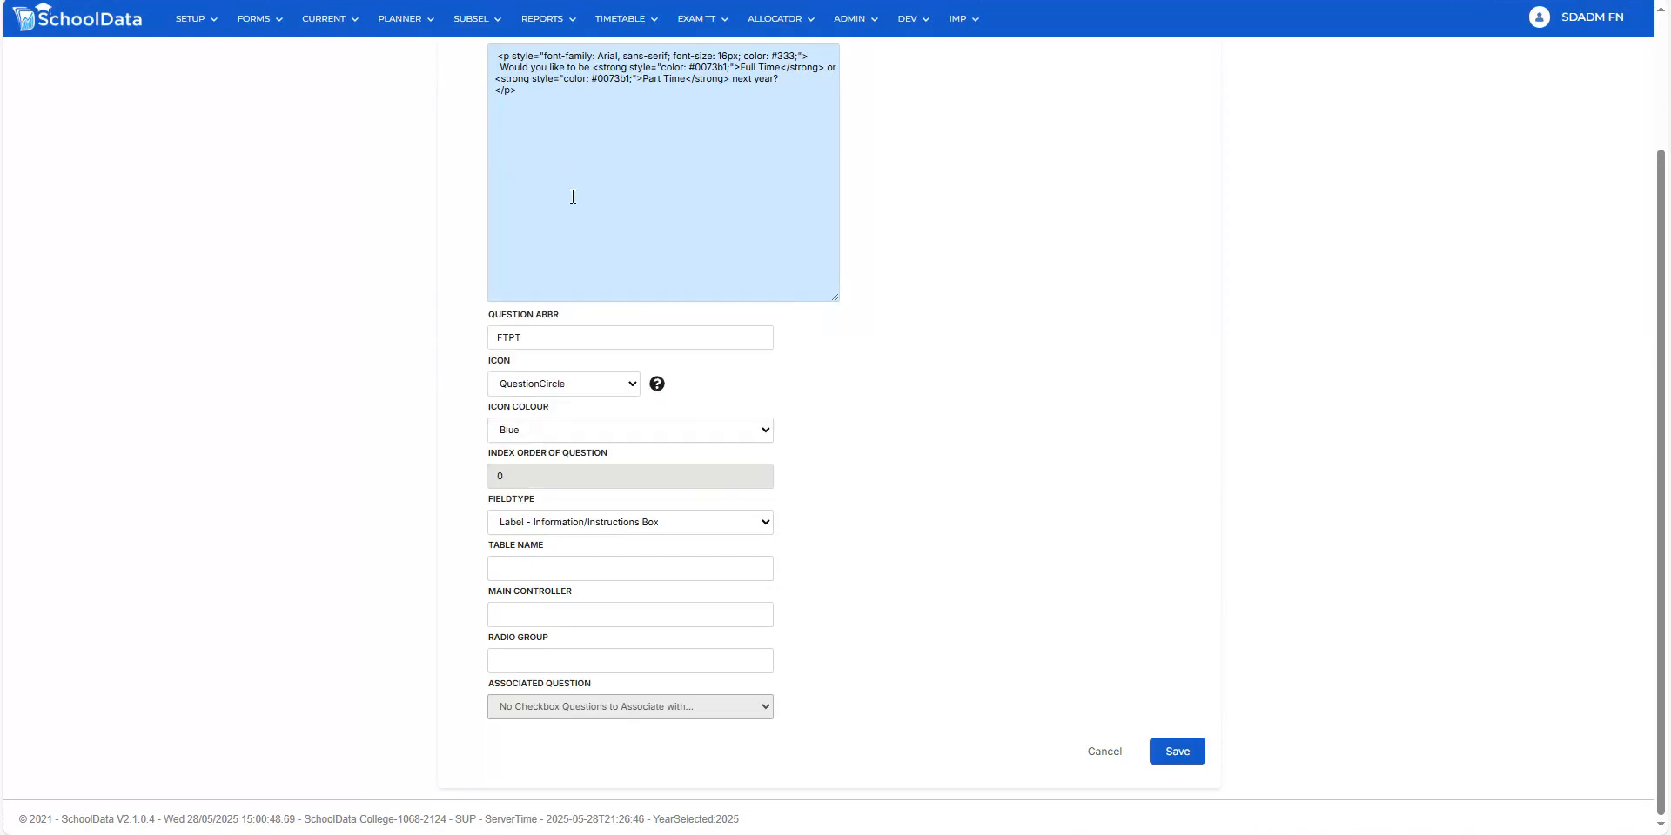
left_click(1170, 760)
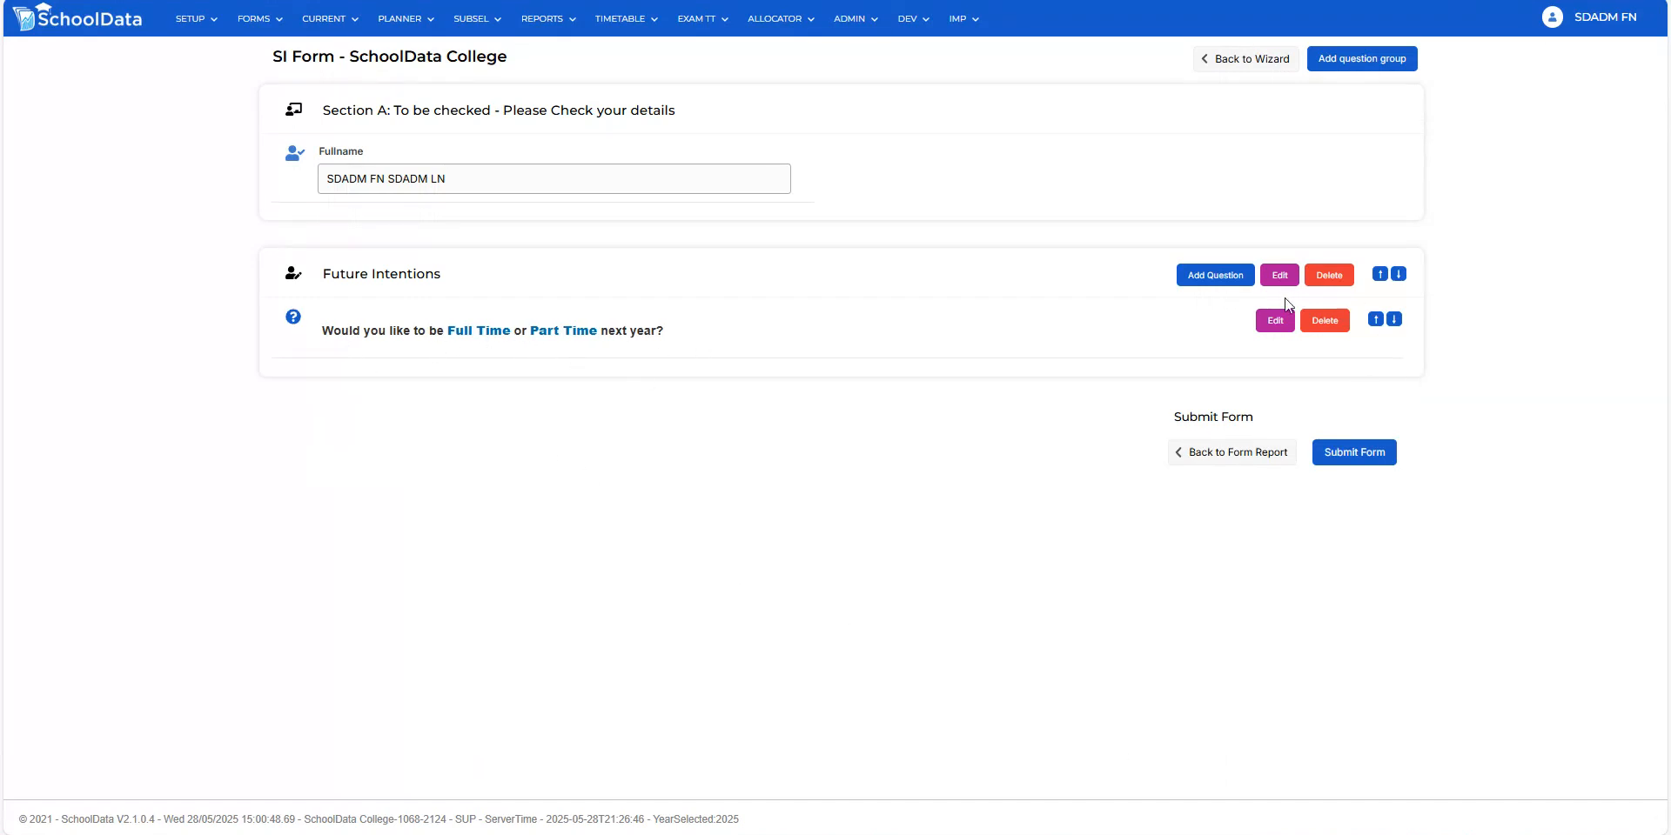
- Add a "Full Time" question to Future Intentions with abbreviation FT and field type CheckBox - Tick True or False, and save it
left_click(1275, 320)
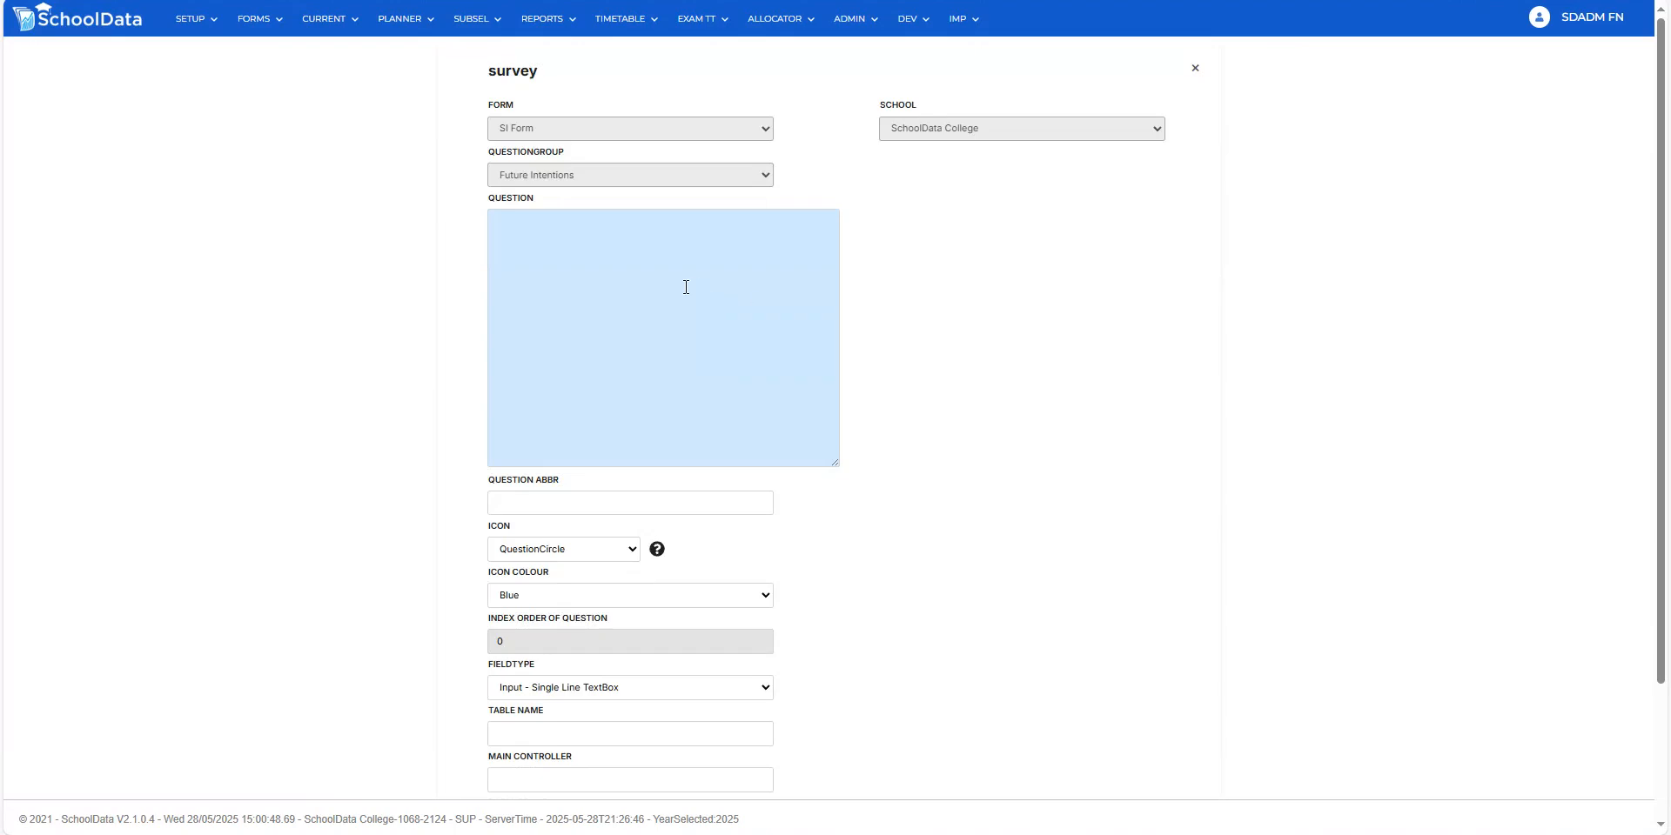
left_click(571, 693)
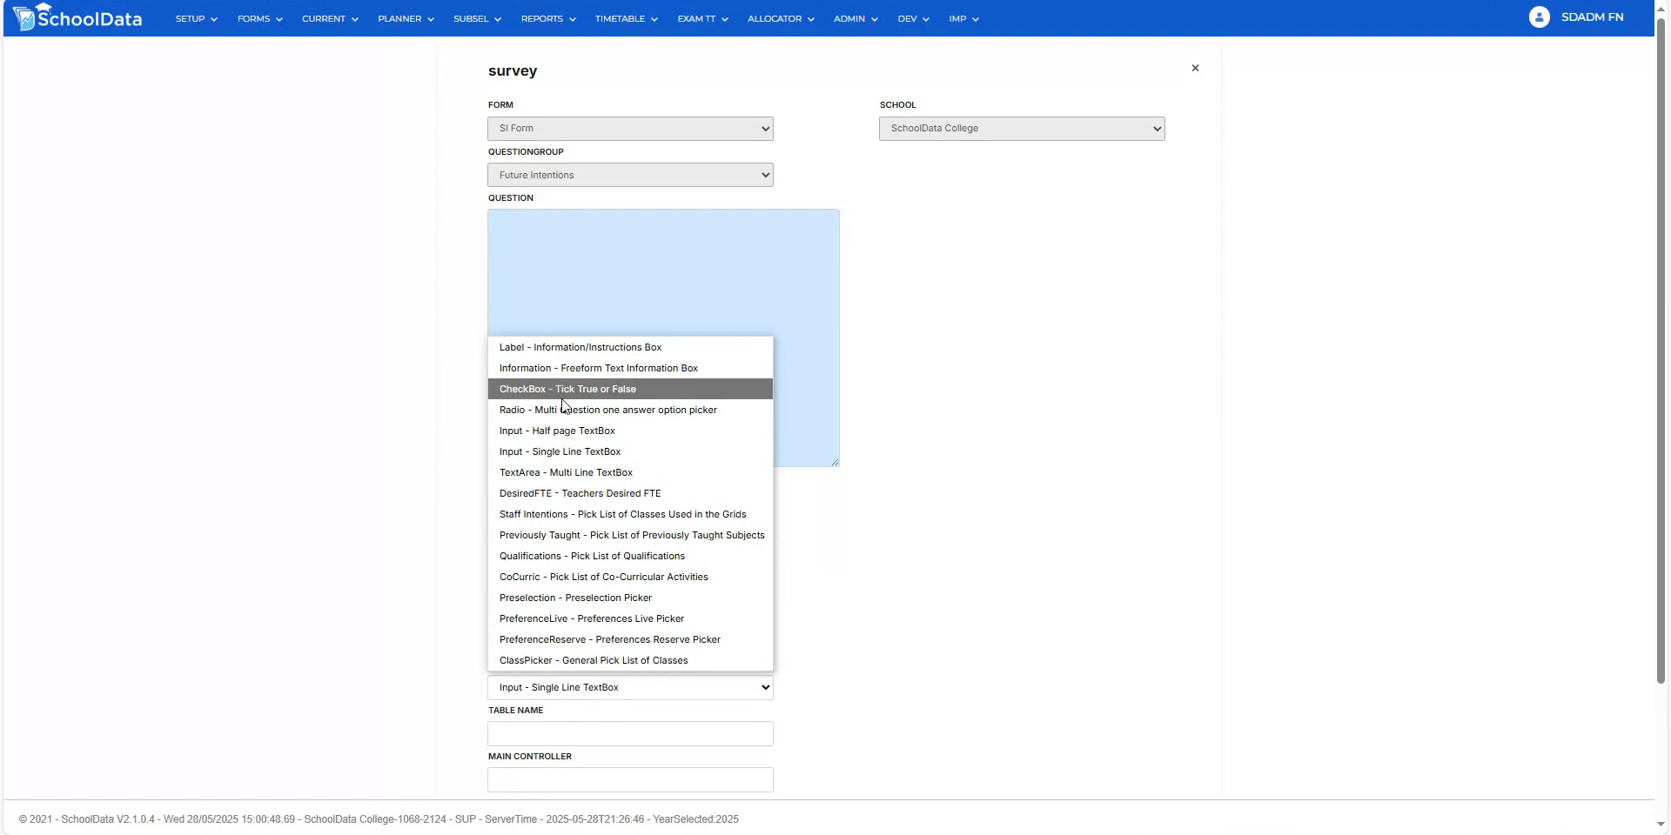
left_click(589, 259)
type("Full")
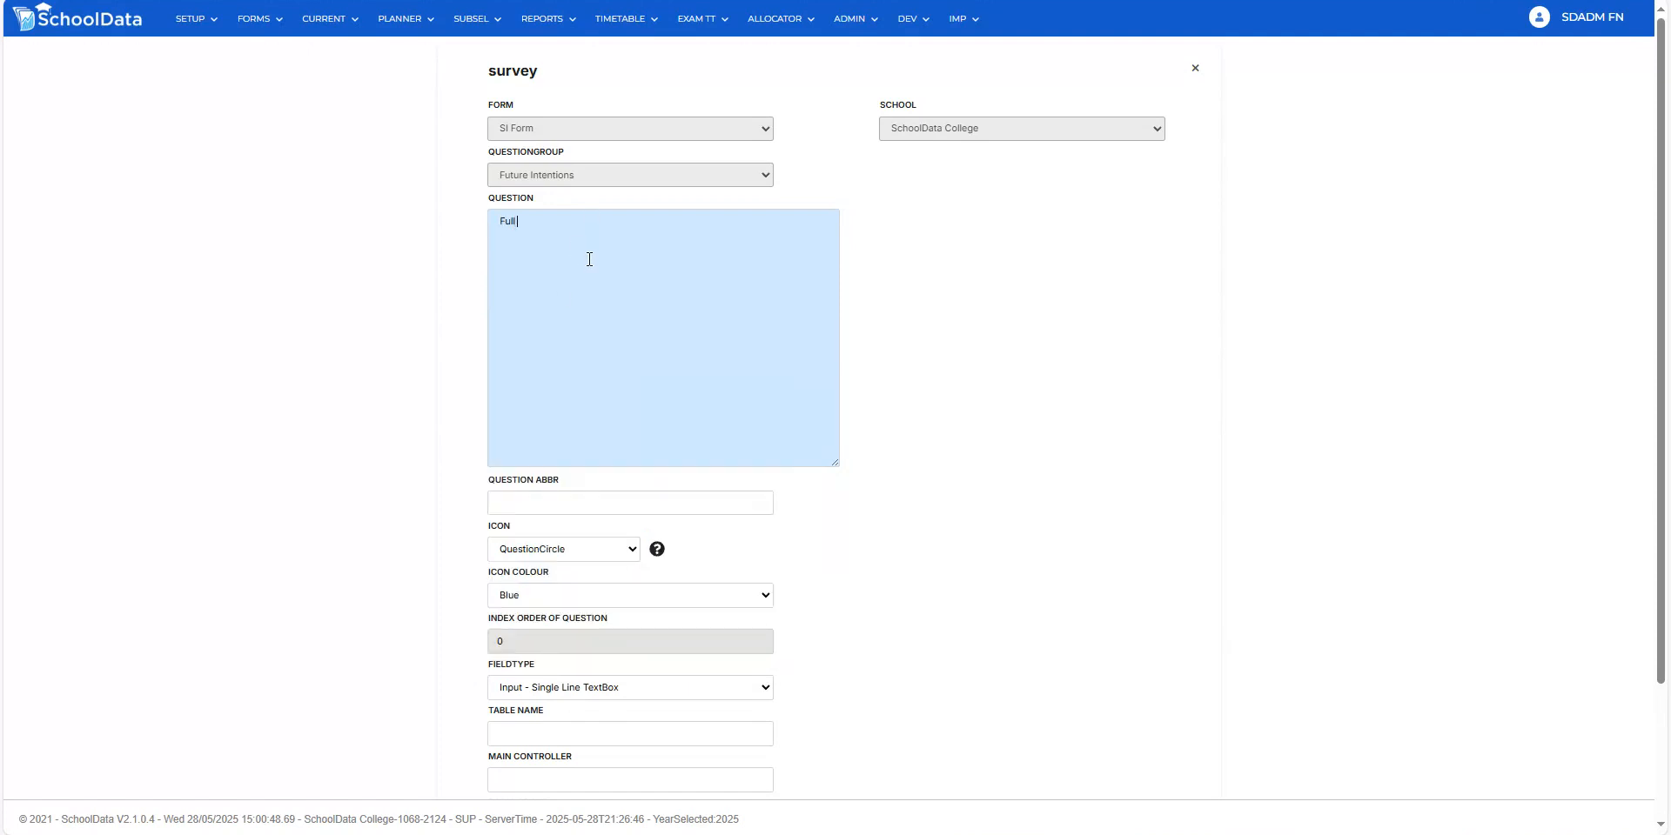
type(" Time")
left_click(613, 691)
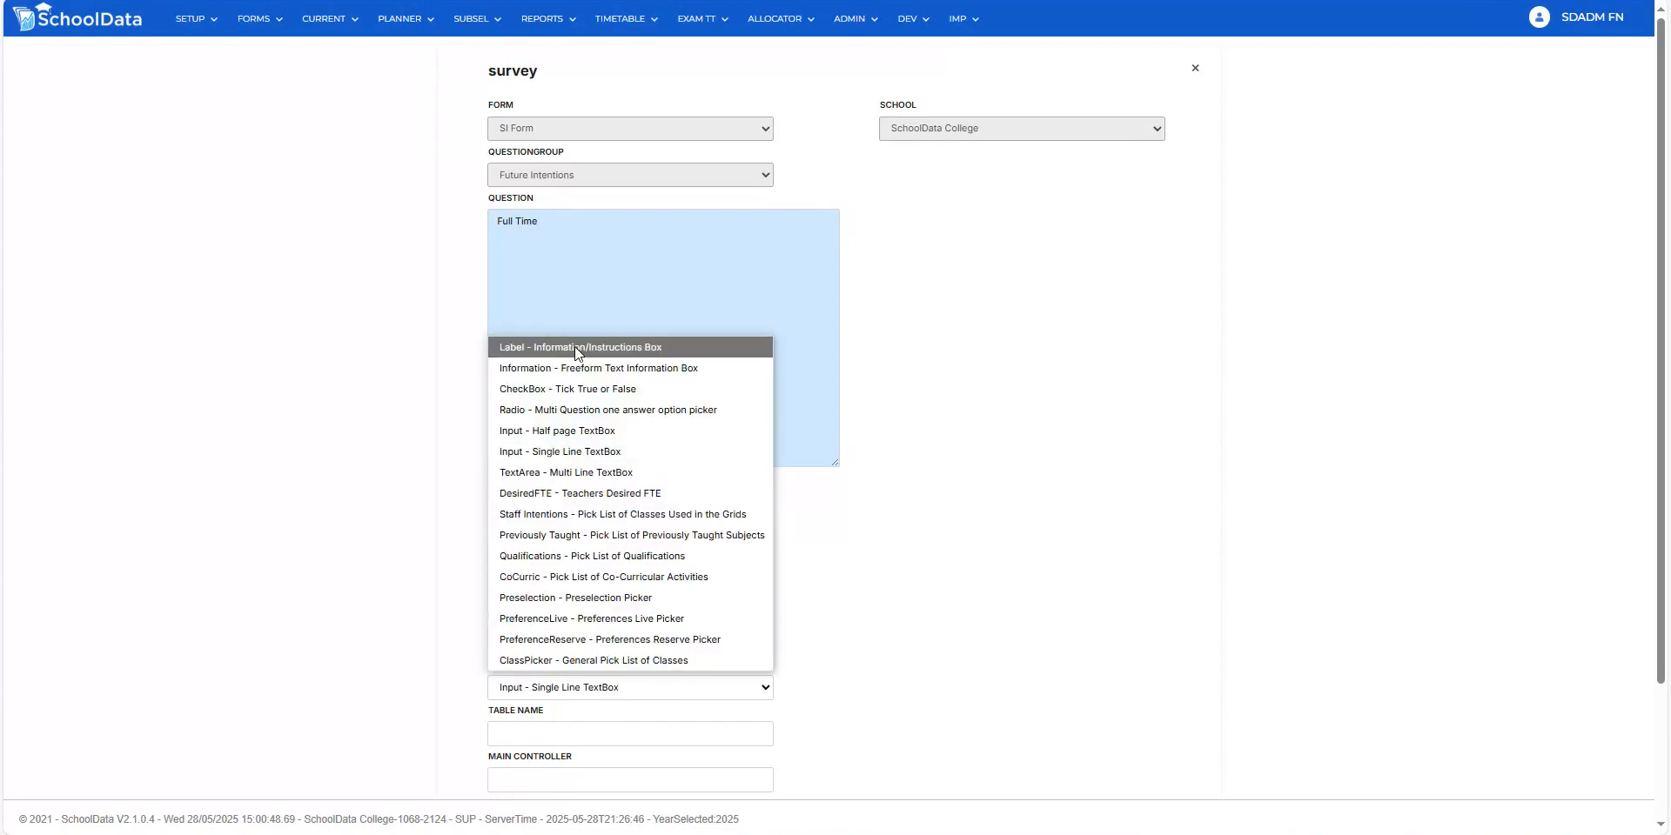
left_click(566, 389)
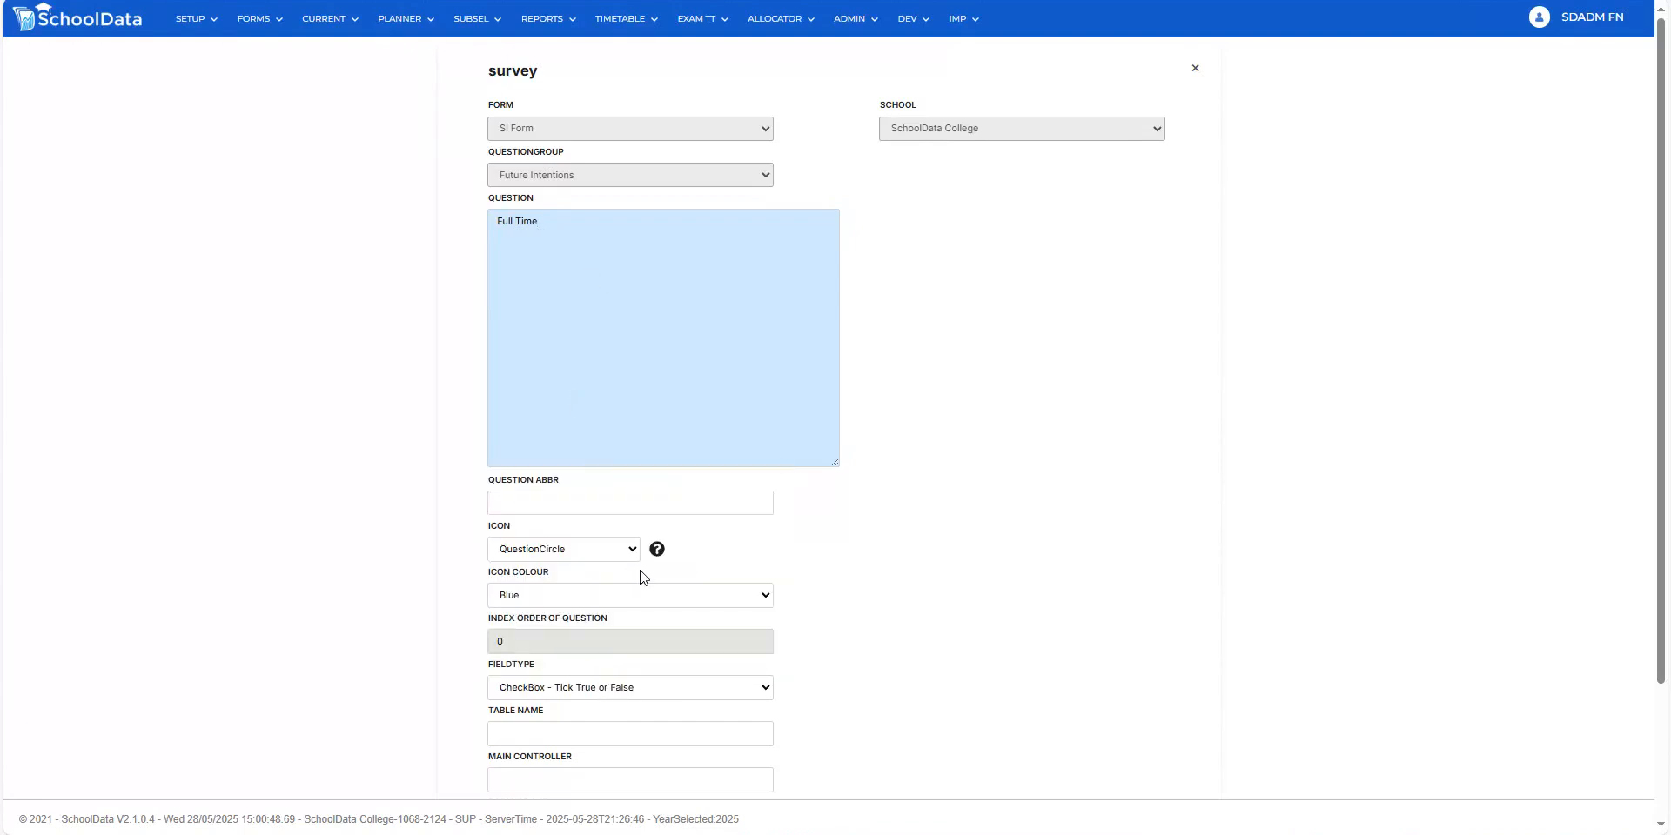
left_click(534, 500)
type("FT")
scroll(879, 519, "down", 2)
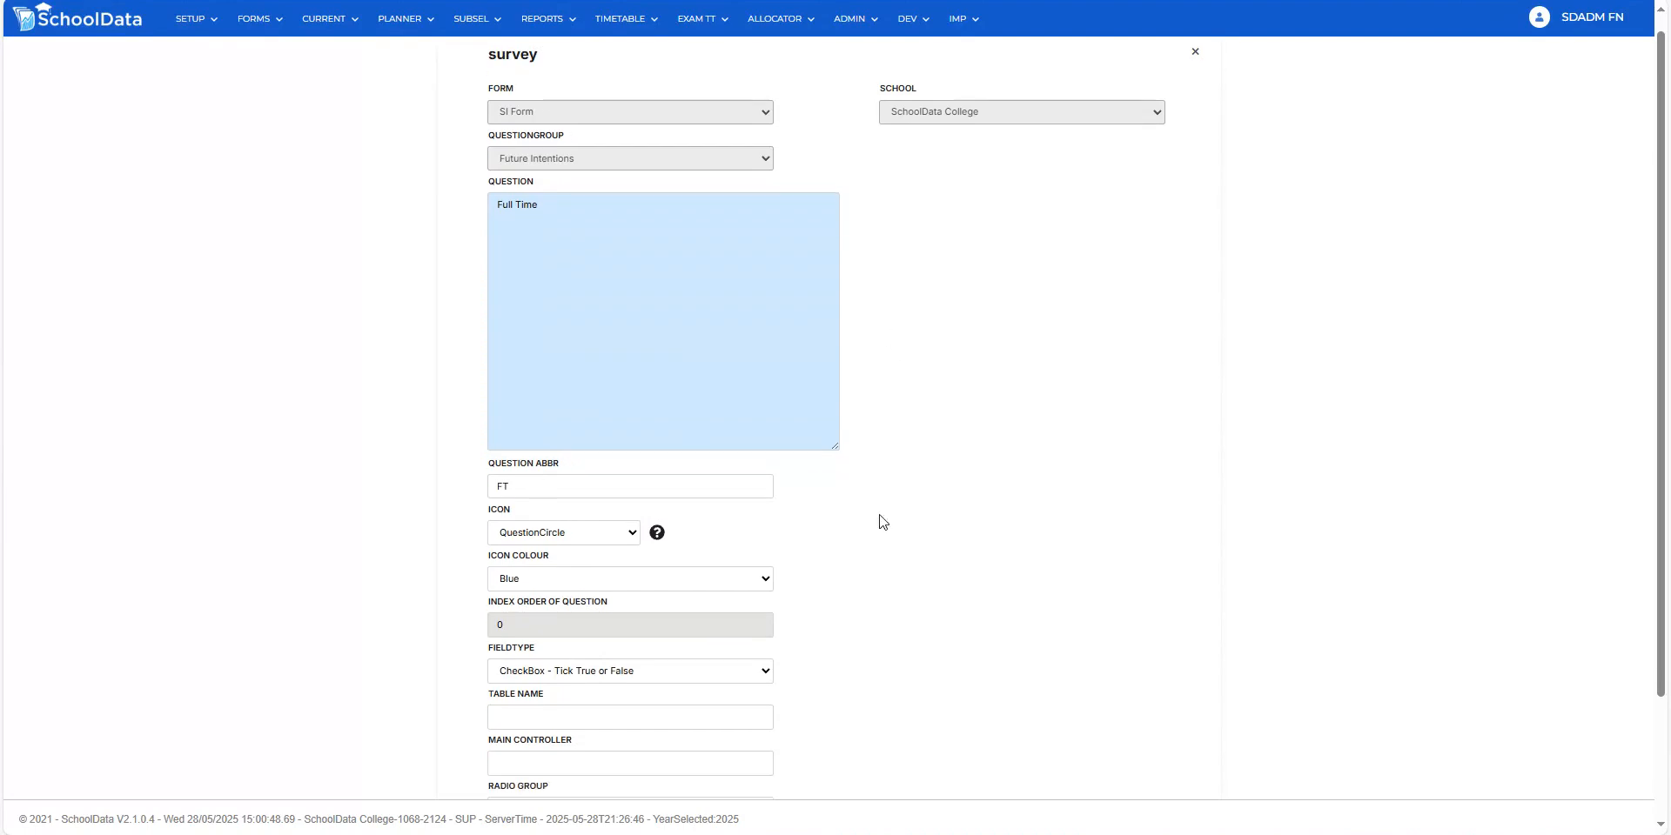
left_click(1176, 750)
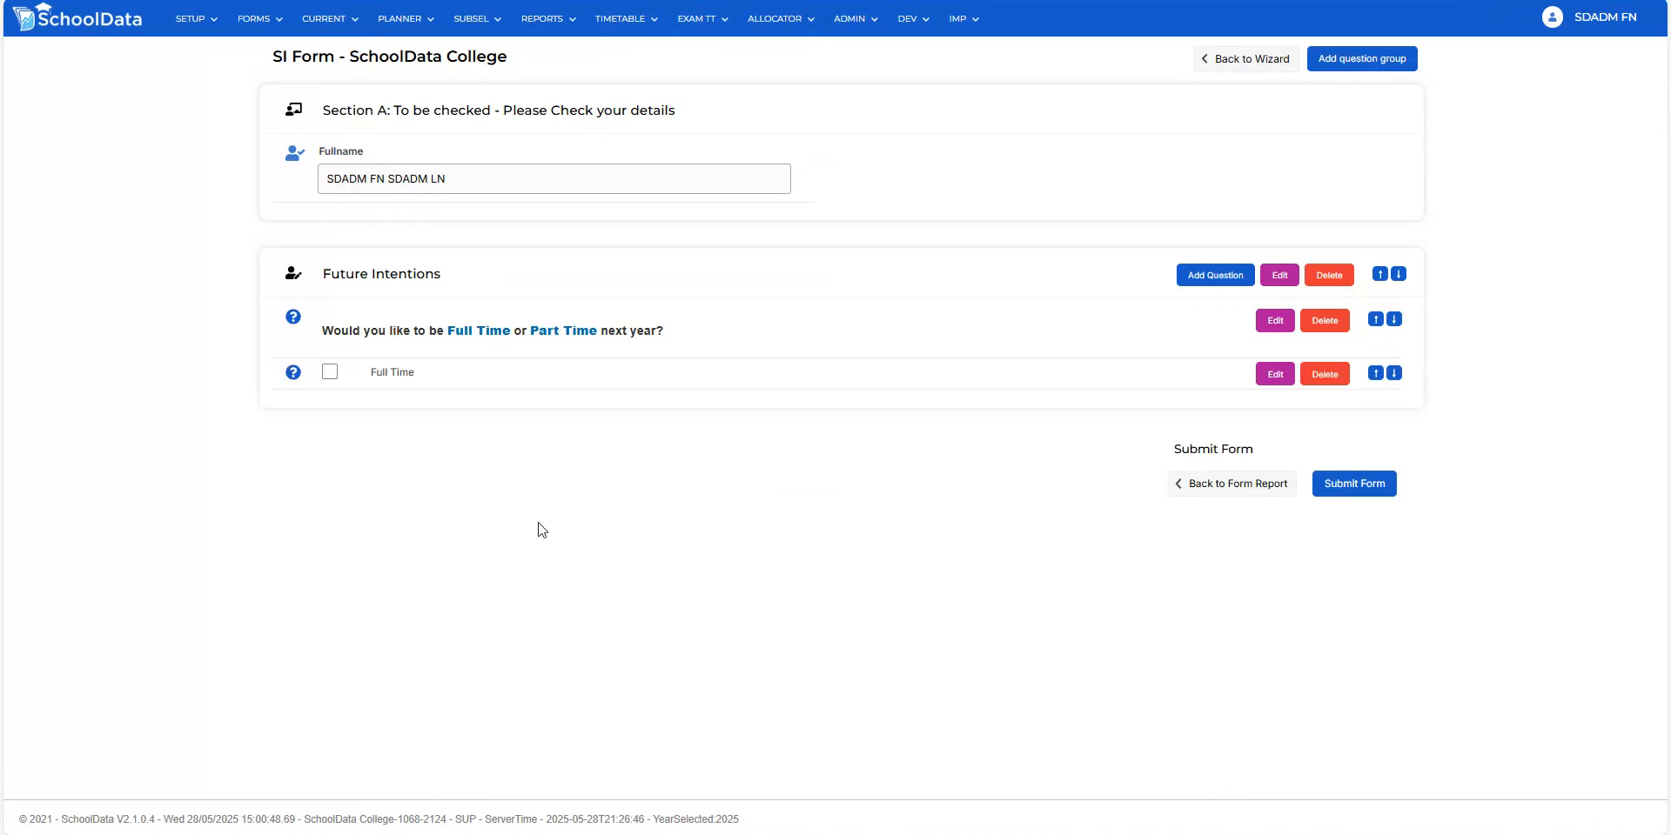
- Add a "Part Time" question to Future Intentions with abbreviation PT and field type CheckBox - Tick True or False, and save it
left_click(1215, 279)
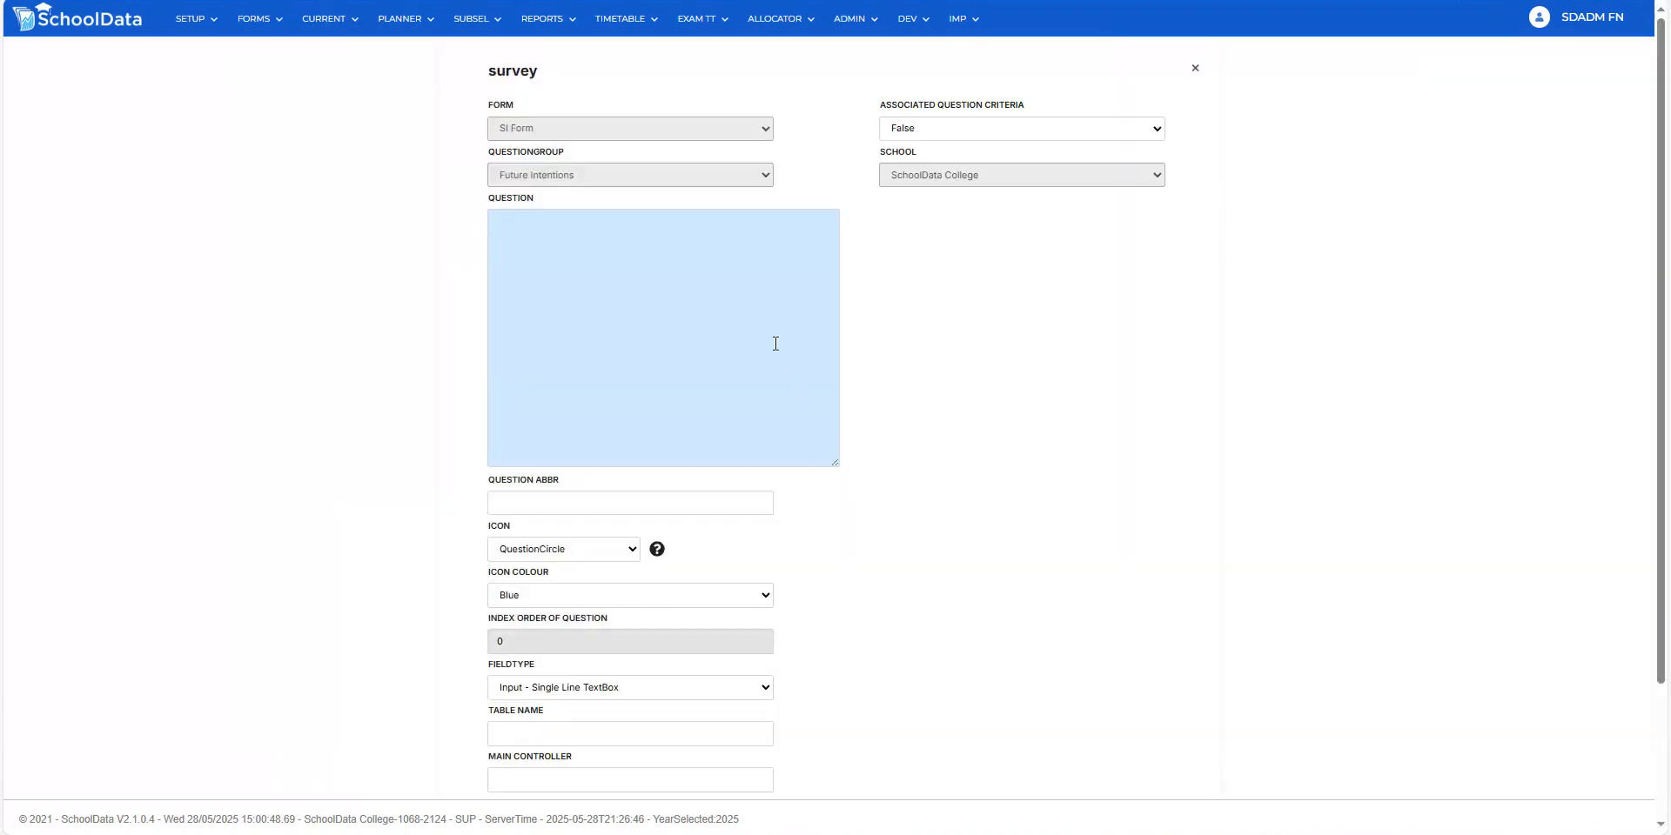
type("Part Time")
left_click(577, 499)
type("PT")
scroll(557, 470, "down", 2)
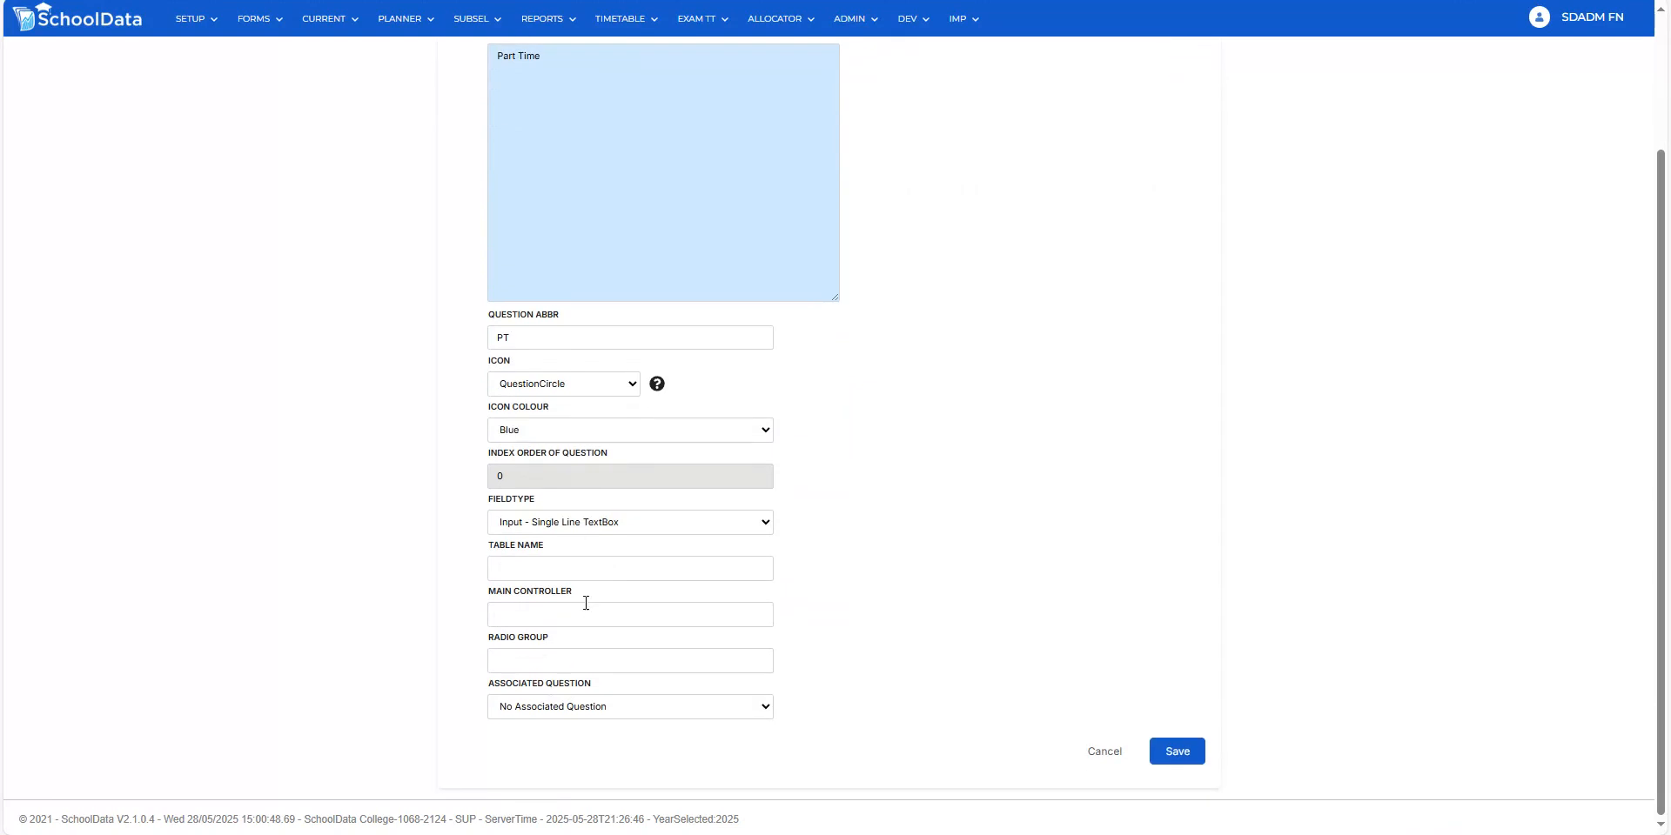
left_click(537, 225)
left_click(1166, 750)
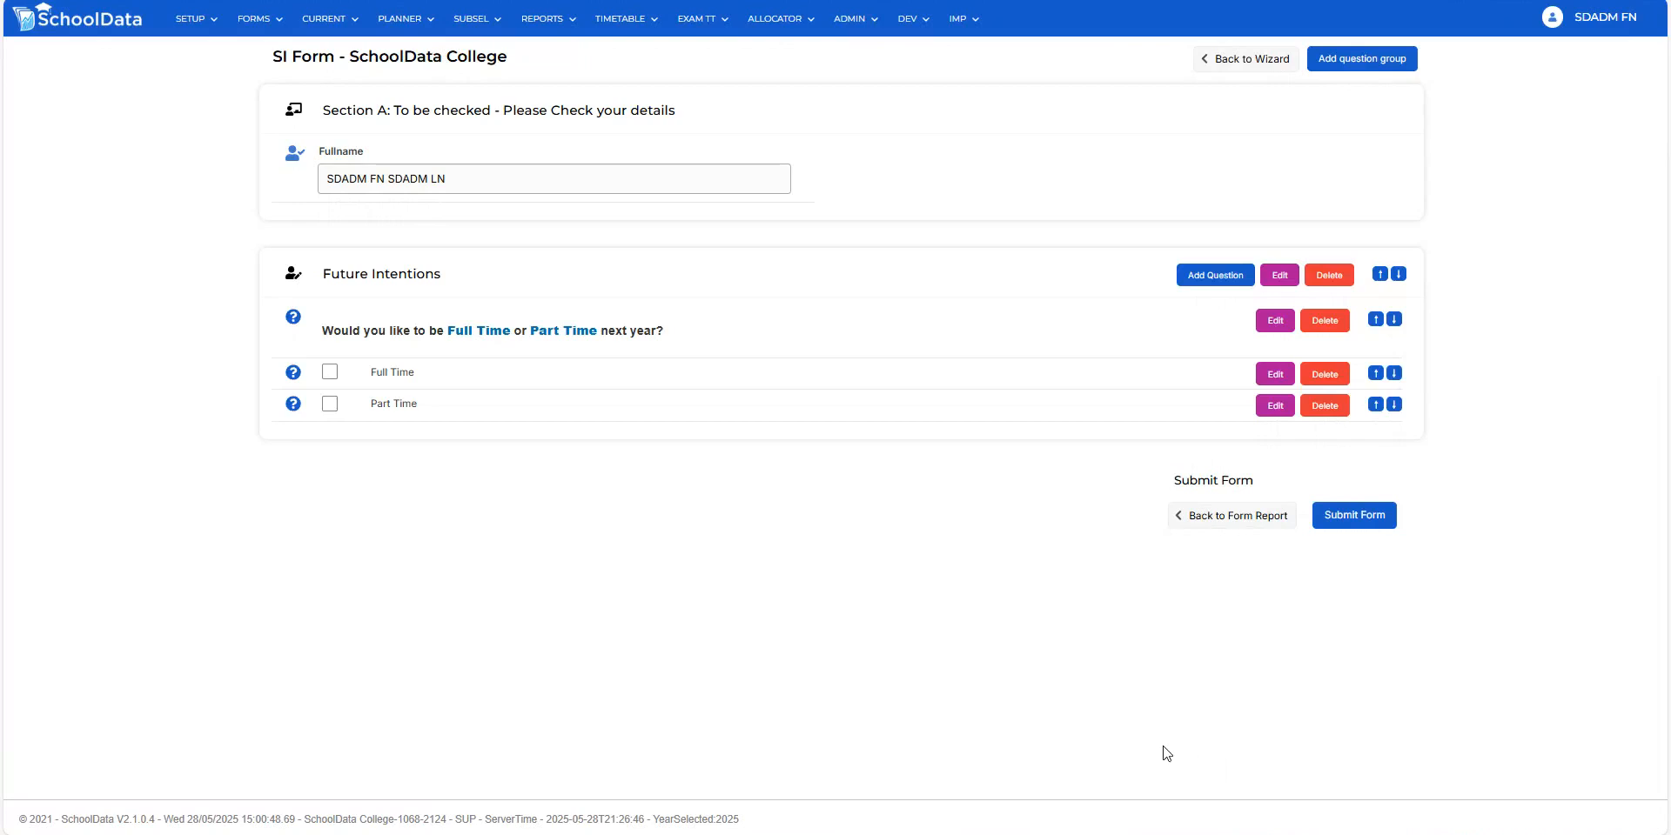
- Test the Full Time and Part Time checkboxes by toggling each of them on and off
left_click(330, 371)
left_click(330, 403)
left_click(330, 371)
left_click(330, 404)
- Change the Full Time question's field type to Radio - Multi Question one answer option picker and save it
left_click(1272, 375)
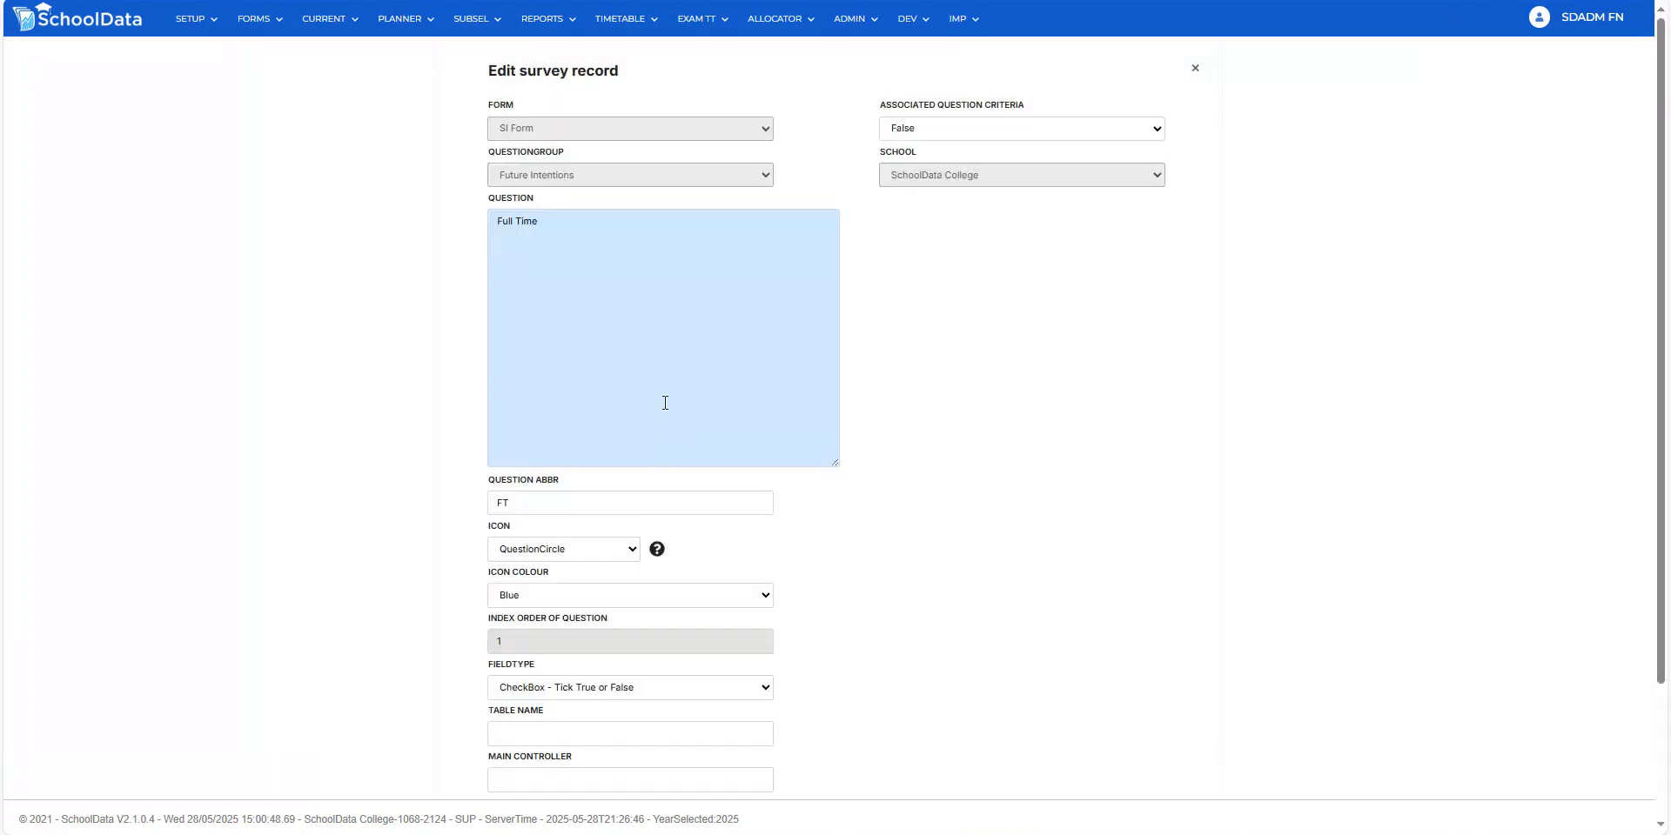
left_click(597, 687)
left_click(549, 415)
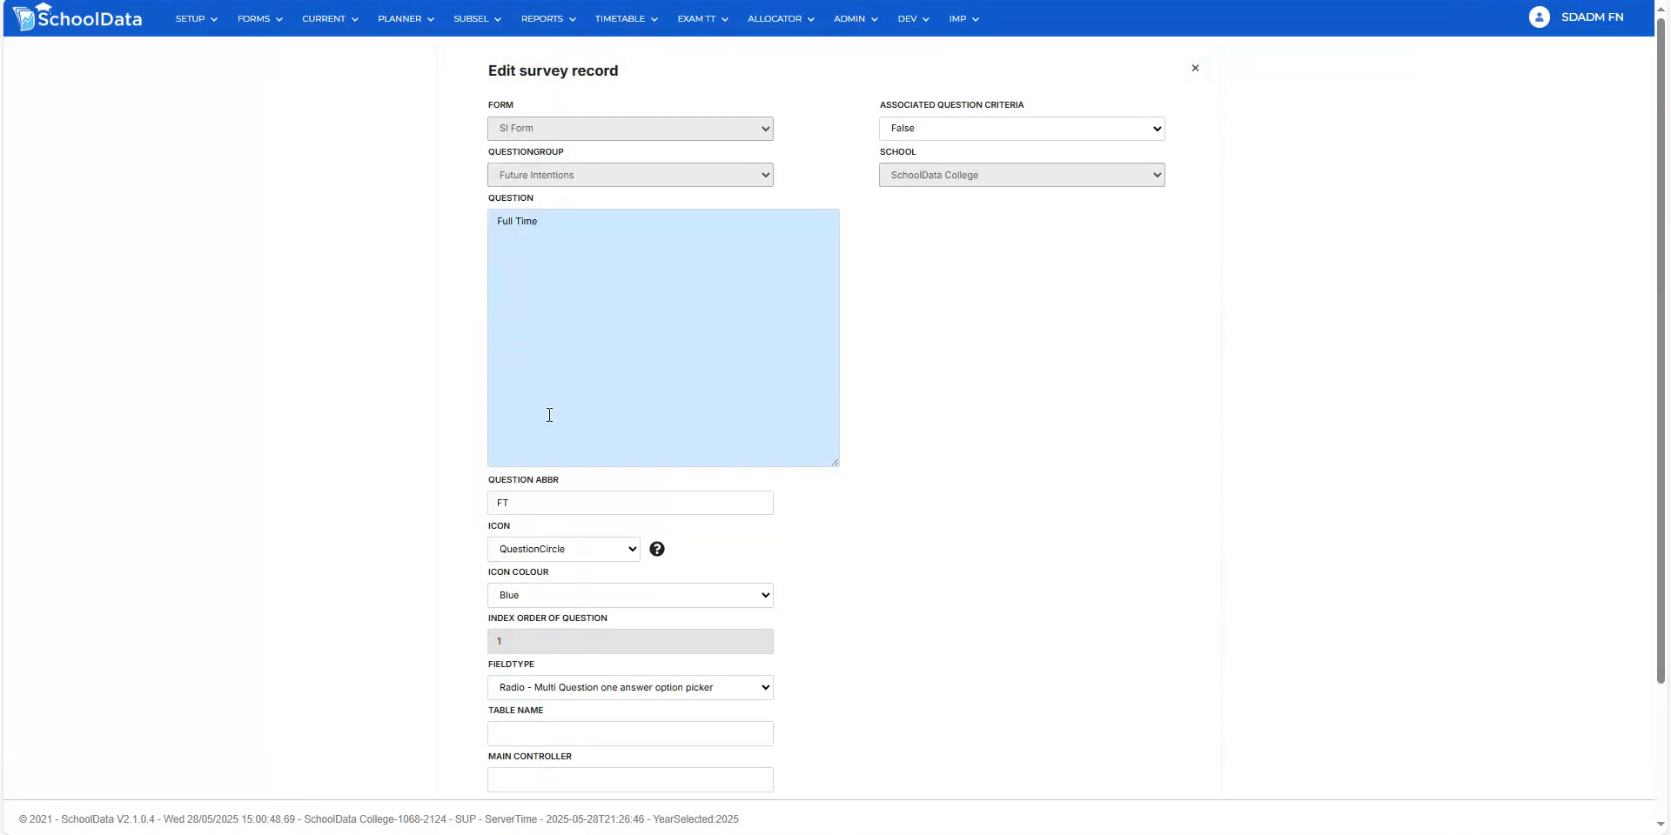
scroll(981, 604, "down", 2)
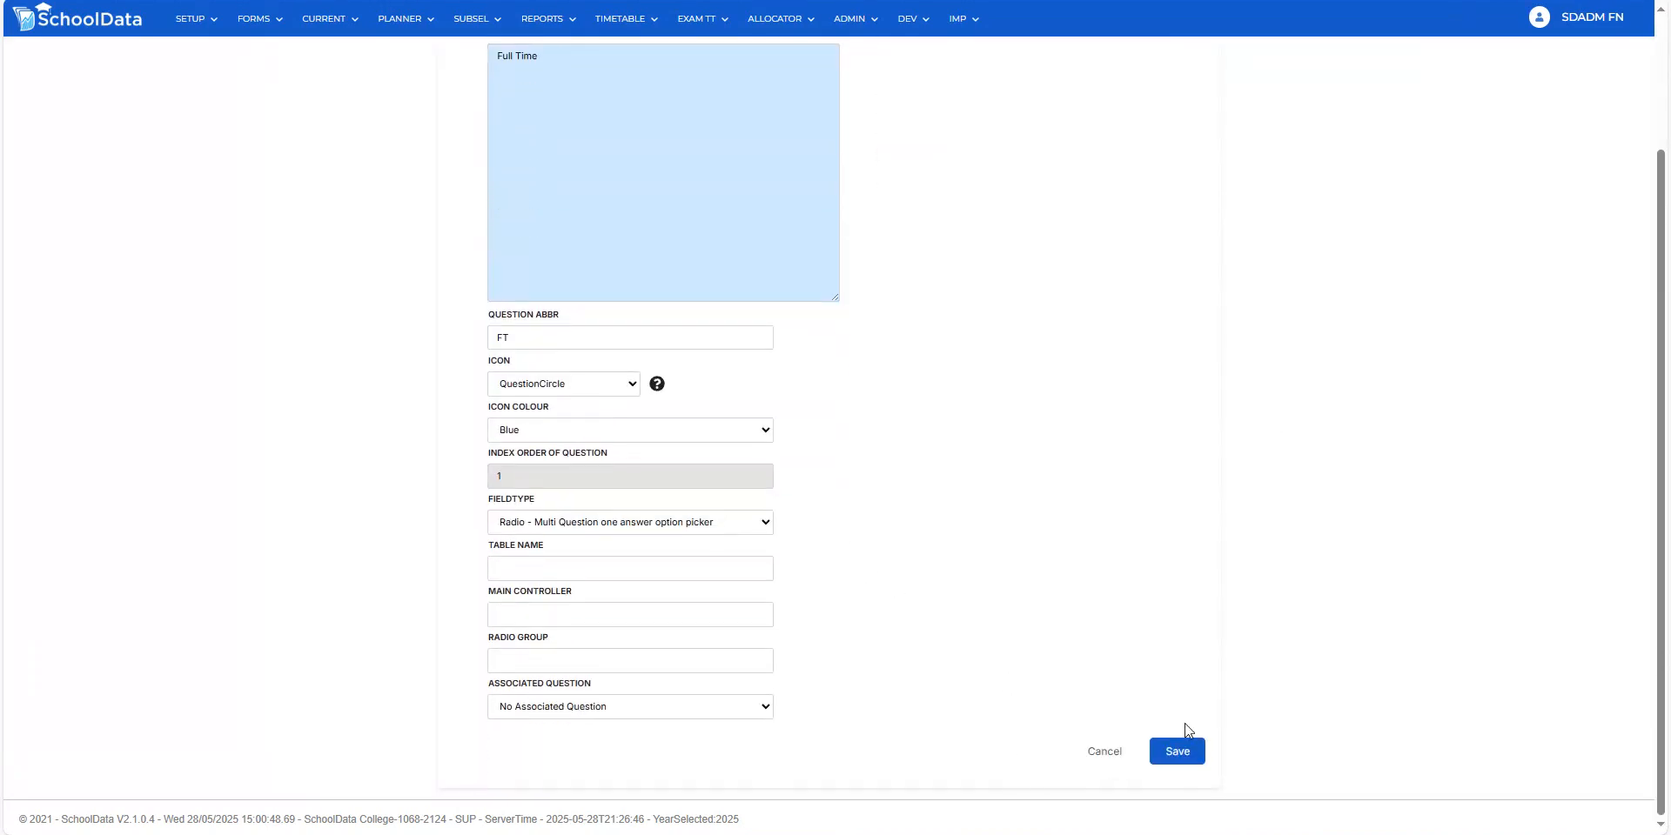
left_click(1166, 755)
- Change the Part Time question's field type to Radio - Multi Question one answer option picker and save it
left_click(1271, 416)
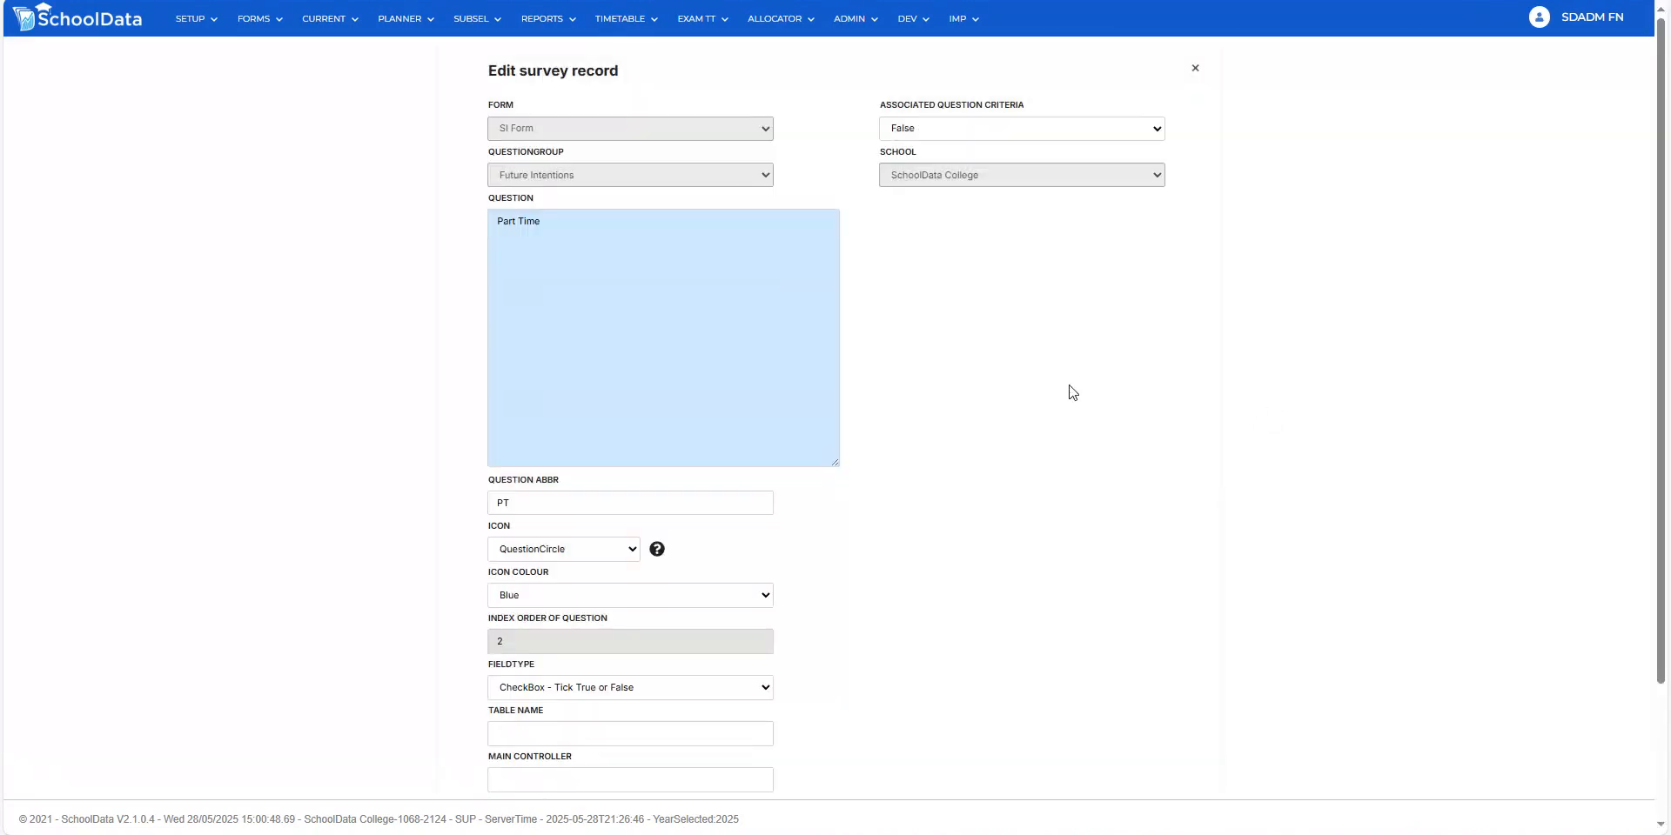
scroll(759, 505, "down", 2)
left_click(585, 522)
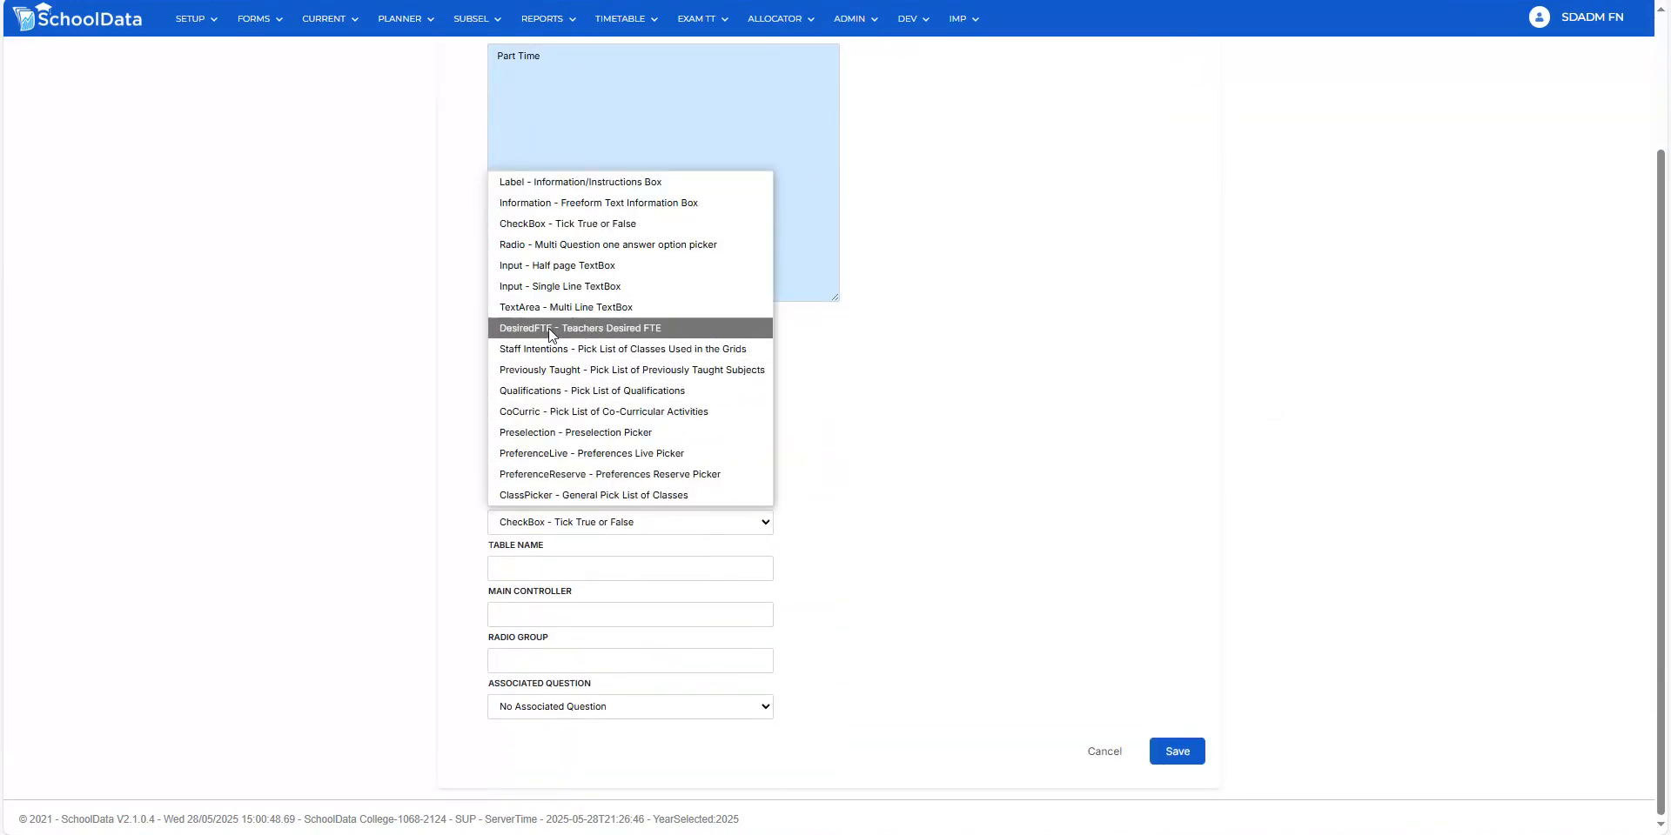
left_click(548, 245)
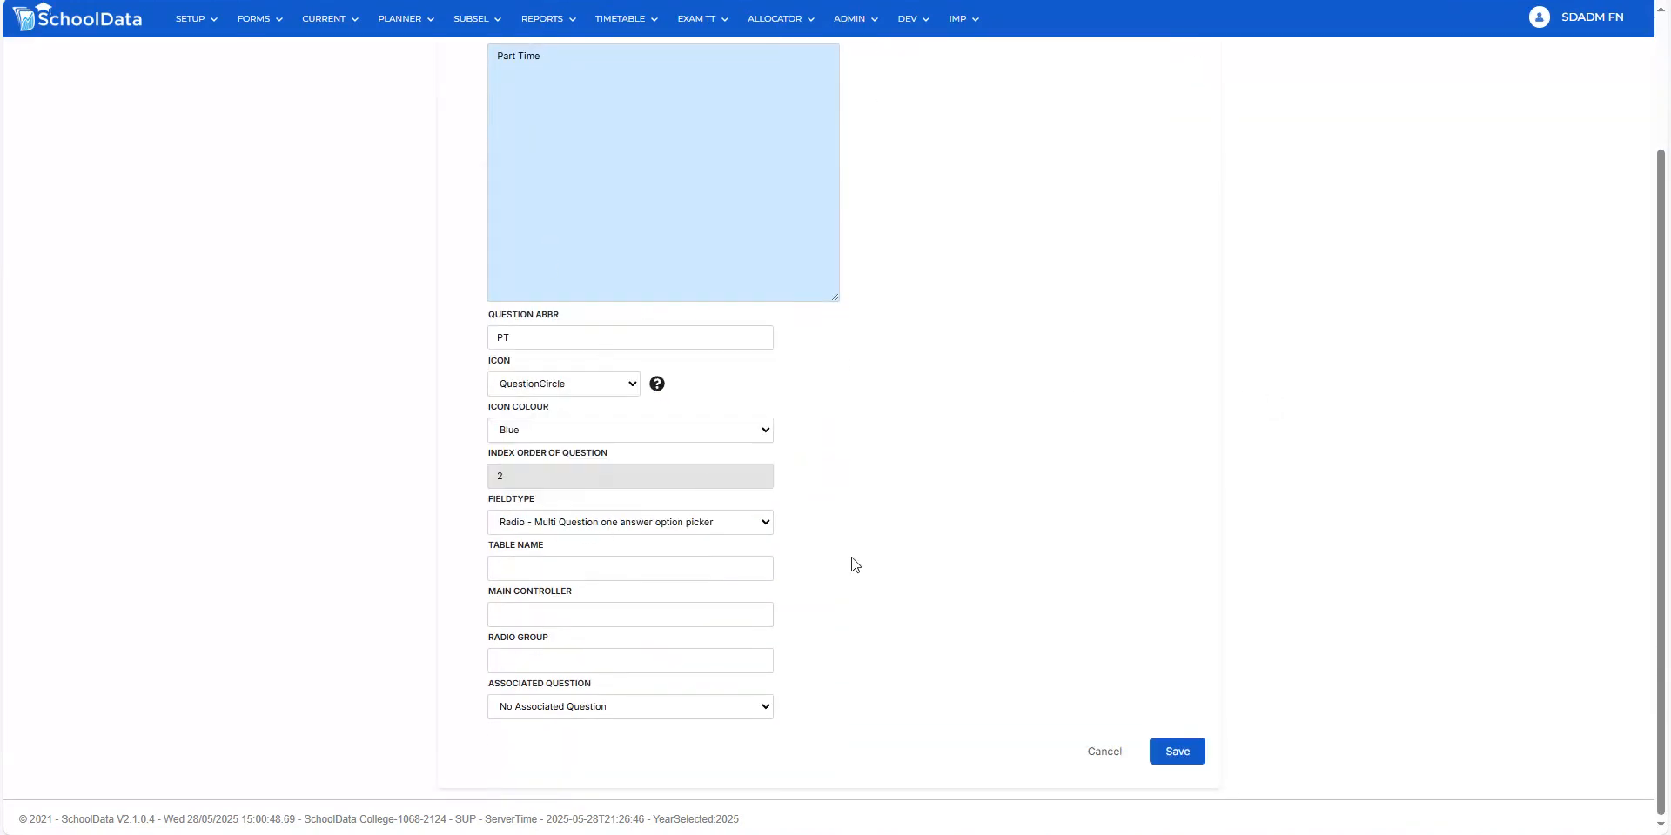
left_click(1173, 754)
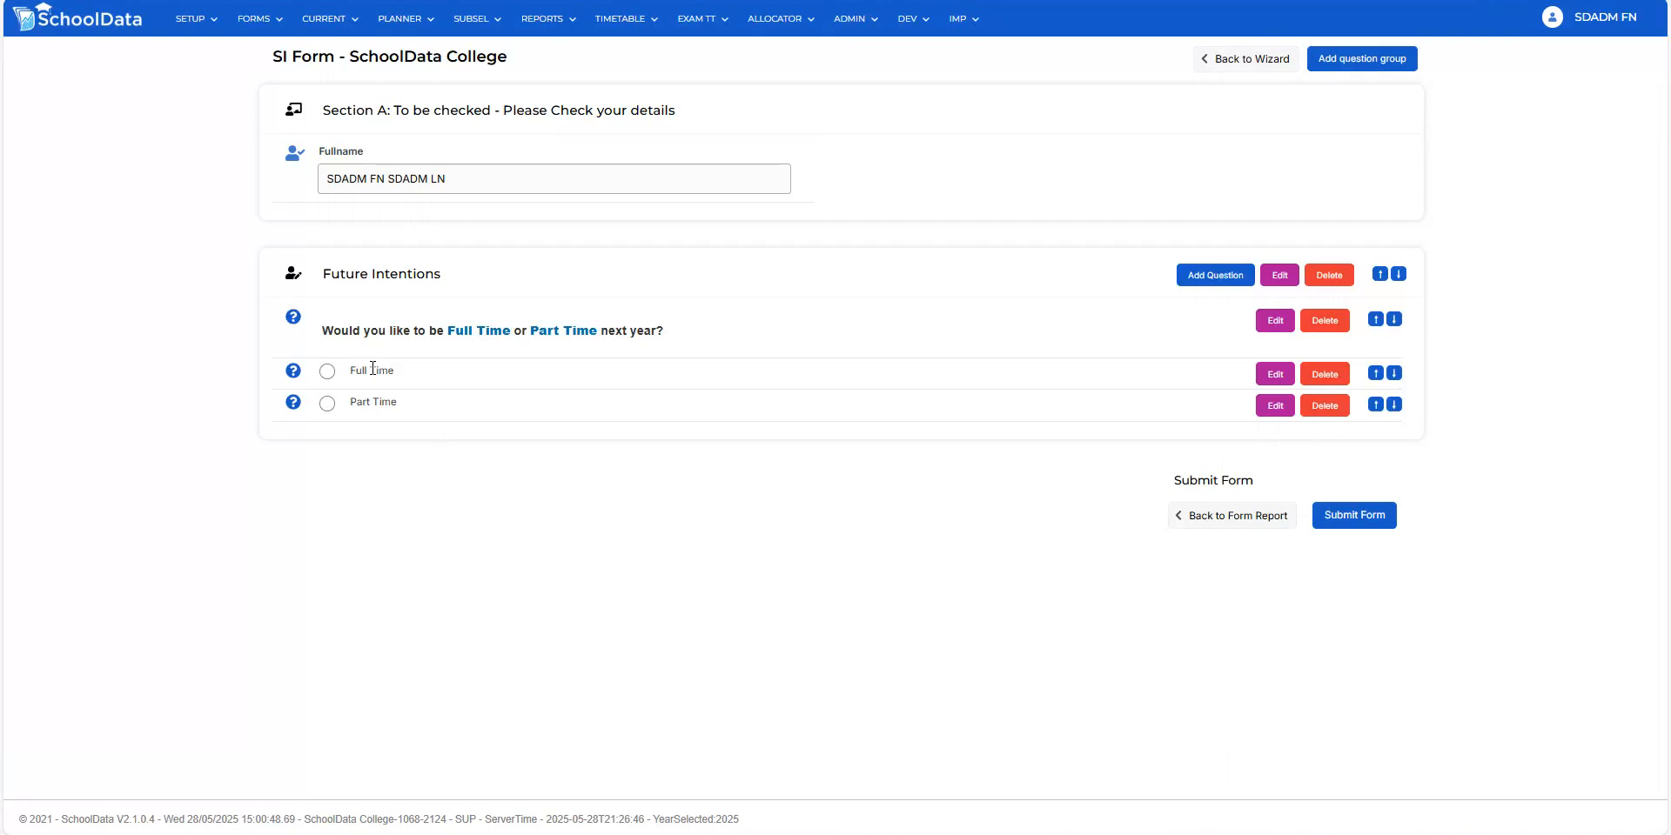
- Test selecting the Part Time and Full Time radio options, then reload the form and select Part Time again
left_click(327, 403)
left_click(328, 372)
key("F5")
left_click(325, 405)
- Set the Full Time question's radio group to FTPT and save it
left_click(1272, 376)
scroll(726, 504, "down", 2)
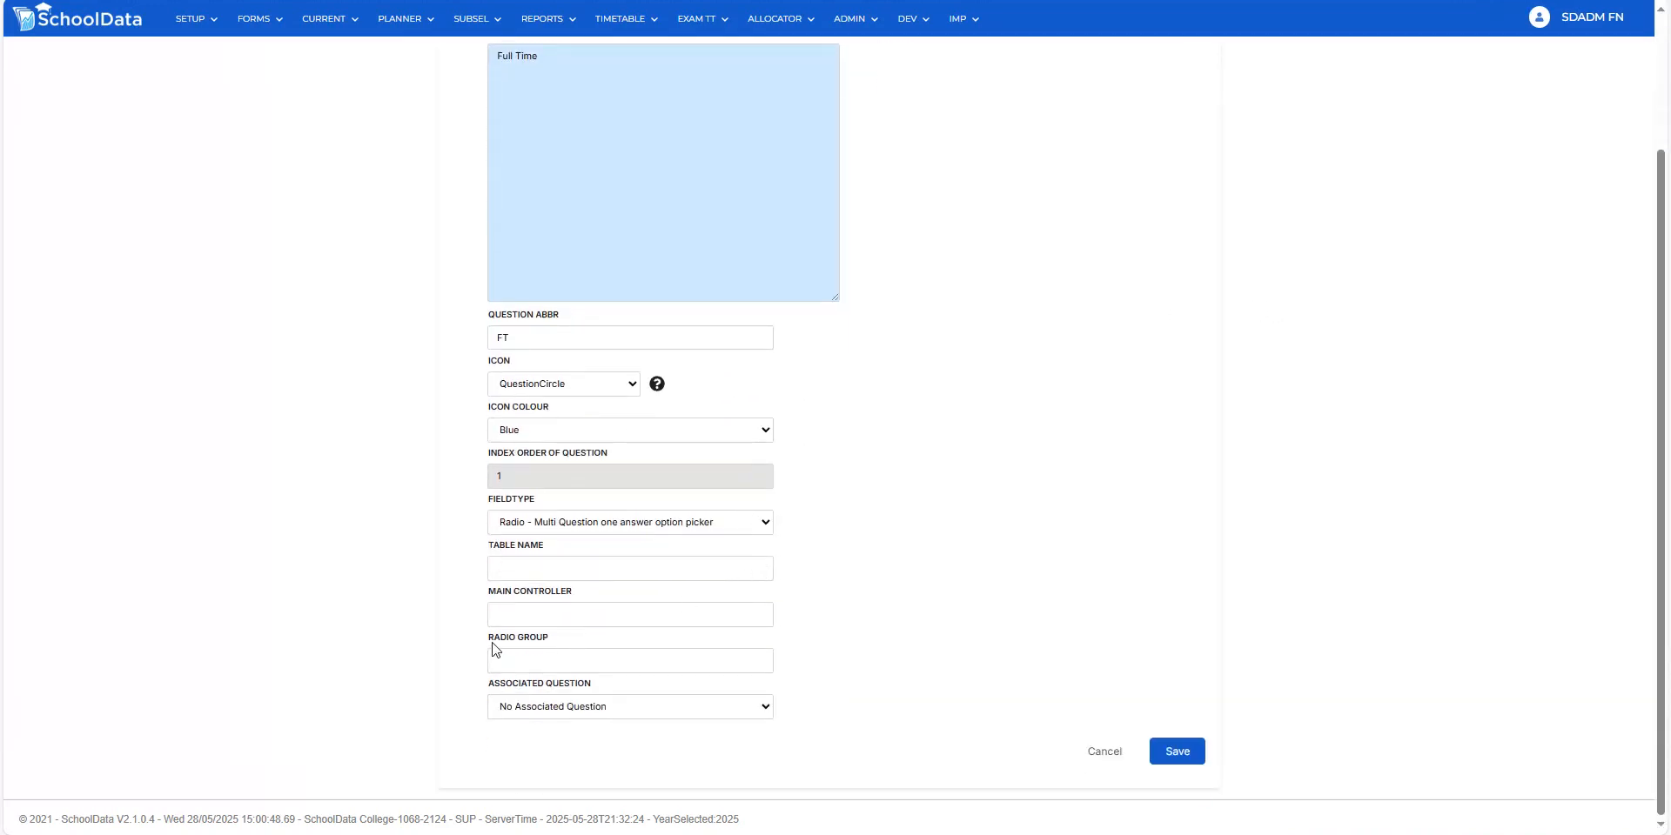
left_click(536, 652)
type("FTPT")
left_click(1175, 753)
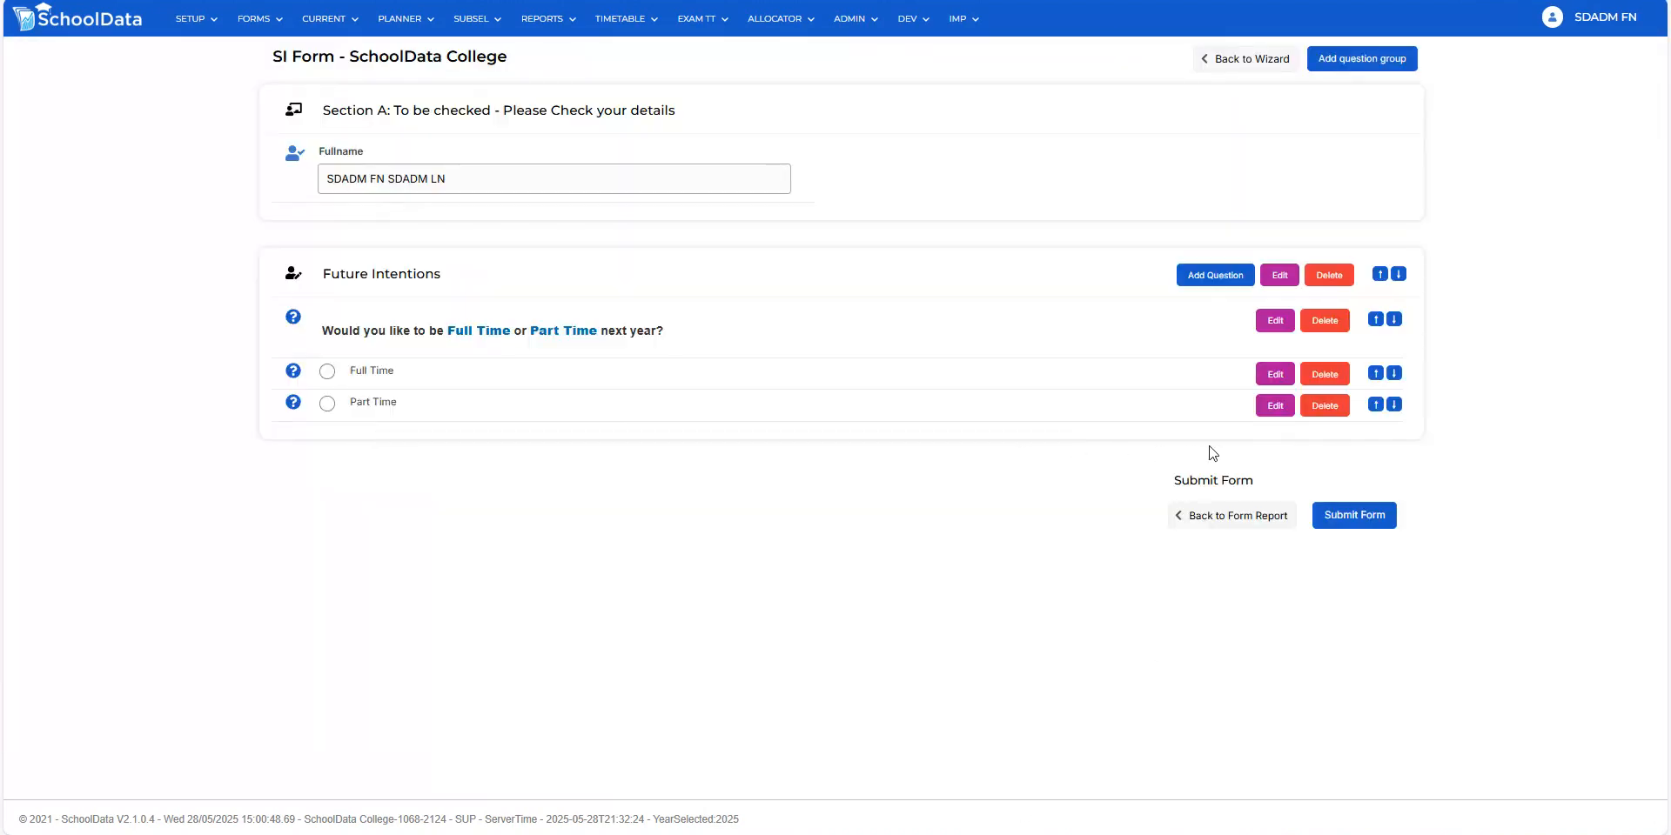
- Set the Part Time question's radio group to FTPT, save it, and test switching between the two radio options
left_click(1274, 405)
scroll(598, 676, "down", 1)
scroll(598, 676, "down", 2)
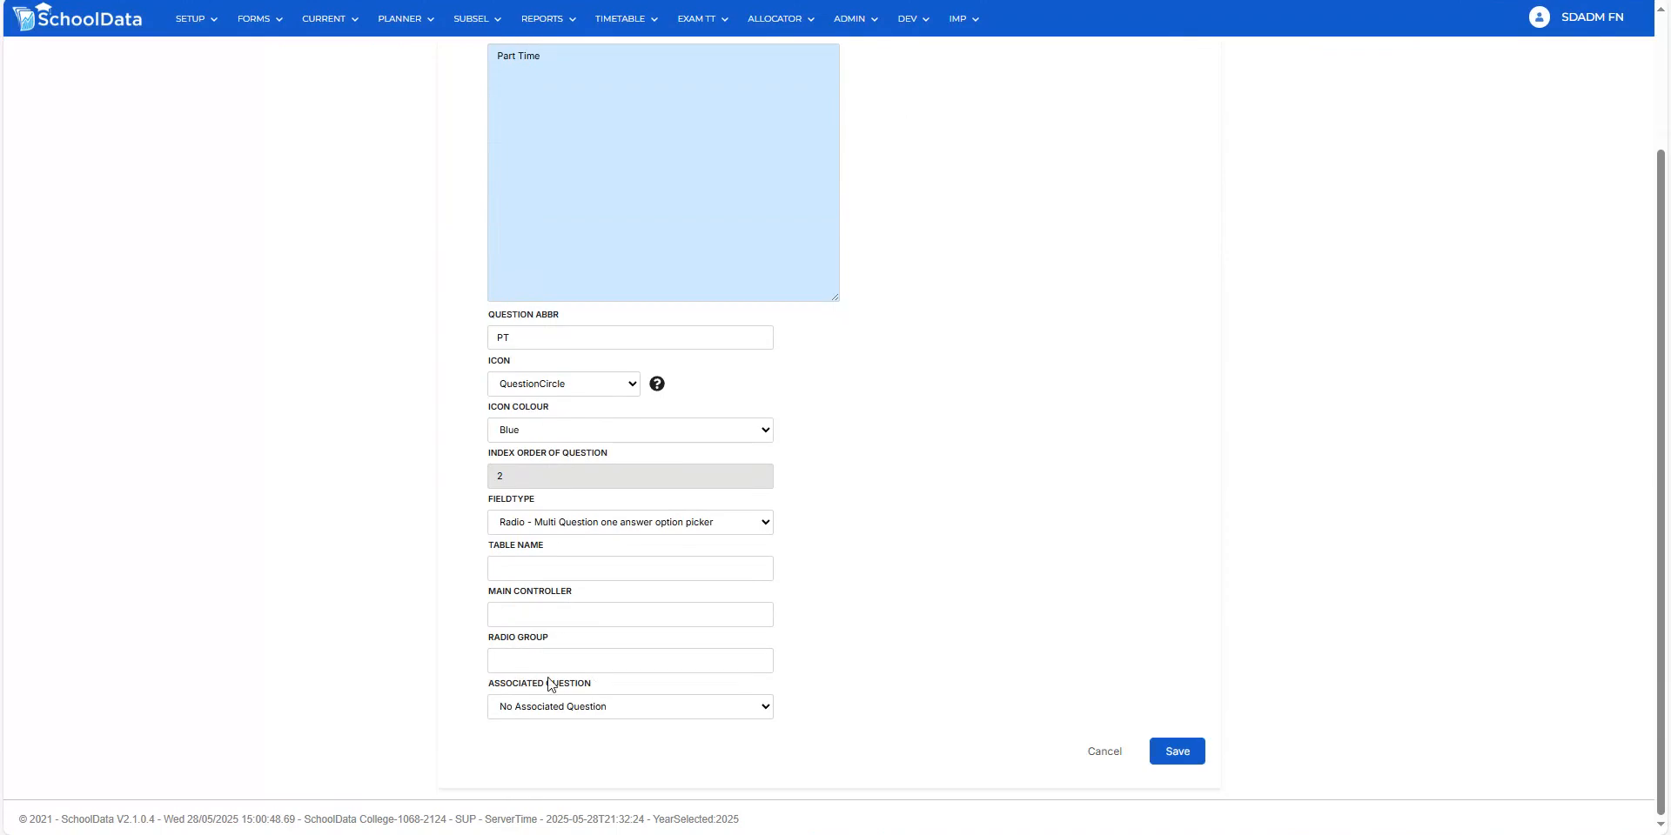
left_click(534, 661)
type("FTPT")
left_click(1169, 760)
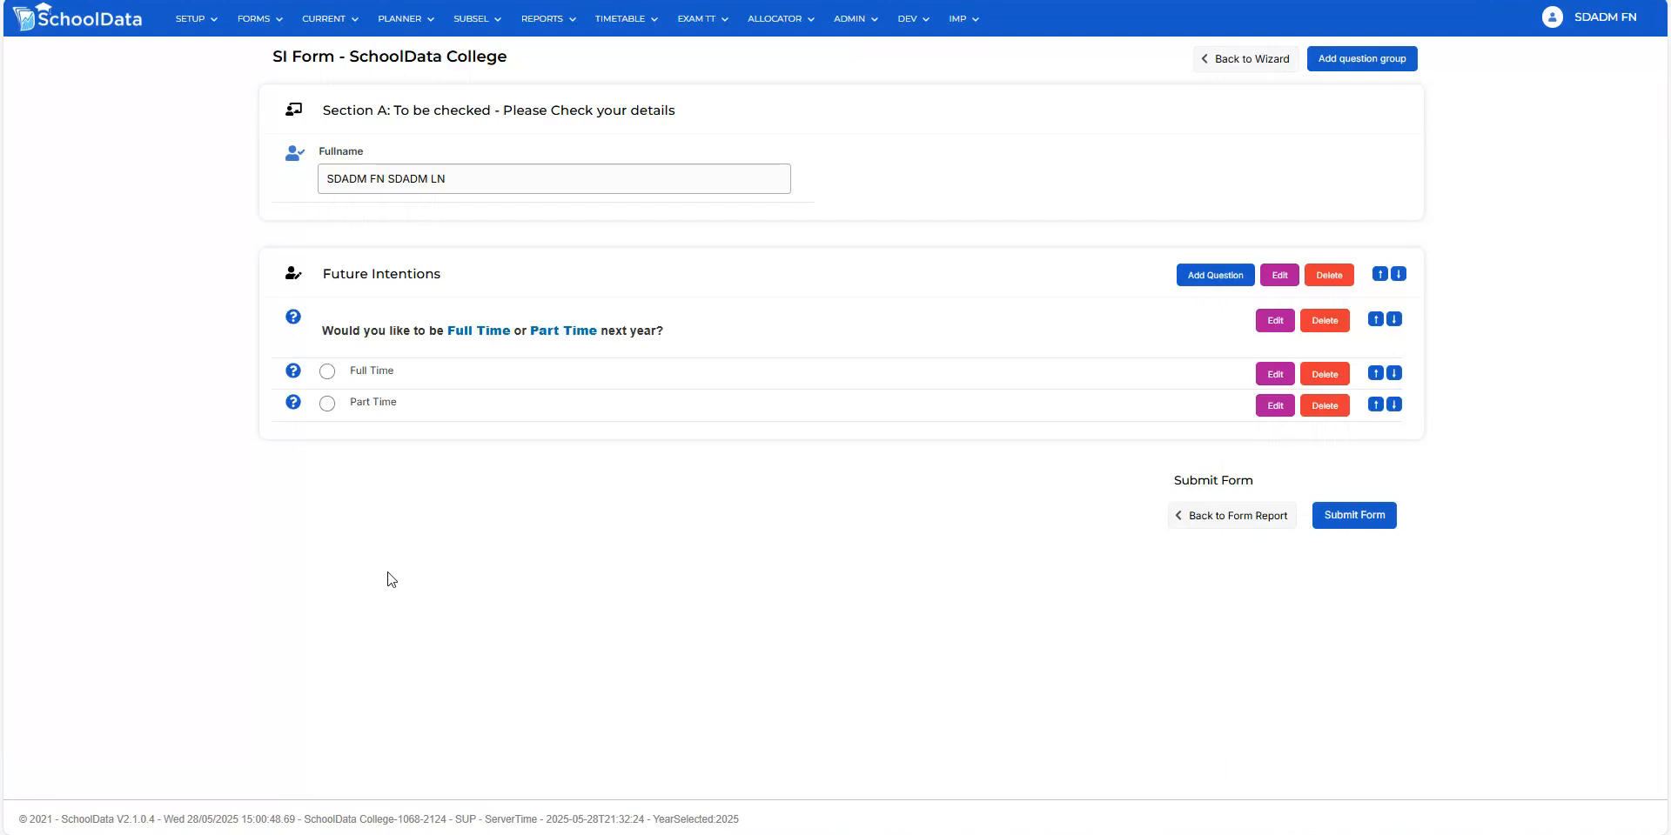
left_click(328, 372)
left_click(328, 404)
- Add the question "Do you have any feedback to give?" with field type Input - Half page TextBox and abbreviation Feedback, and save it
left_click(1209, 276)
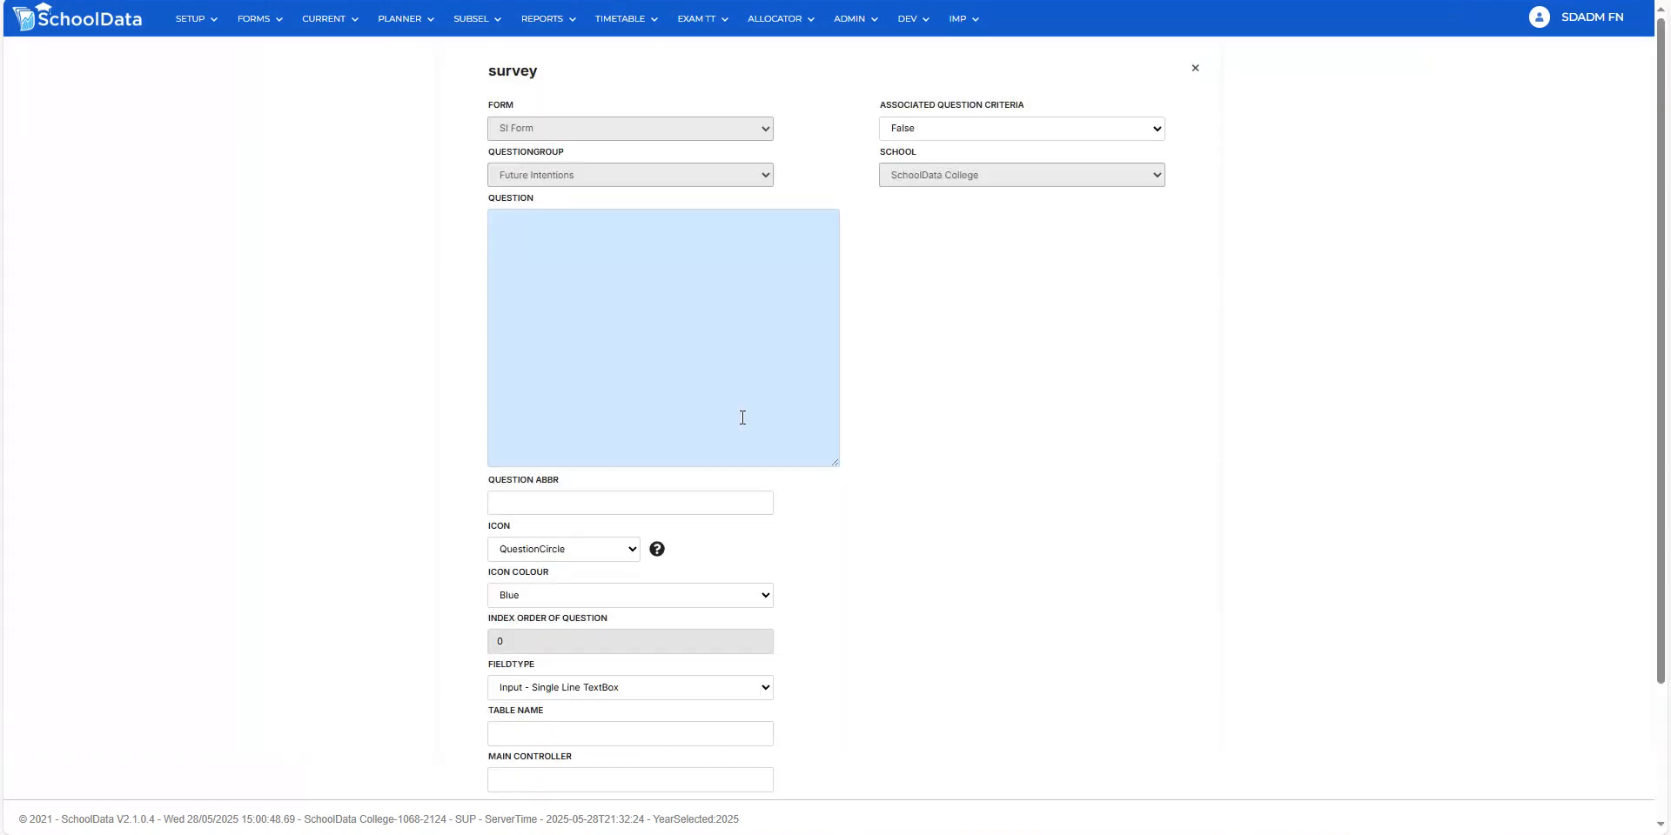
type("Do you have any feedback to give?")
left_click(578, 694)
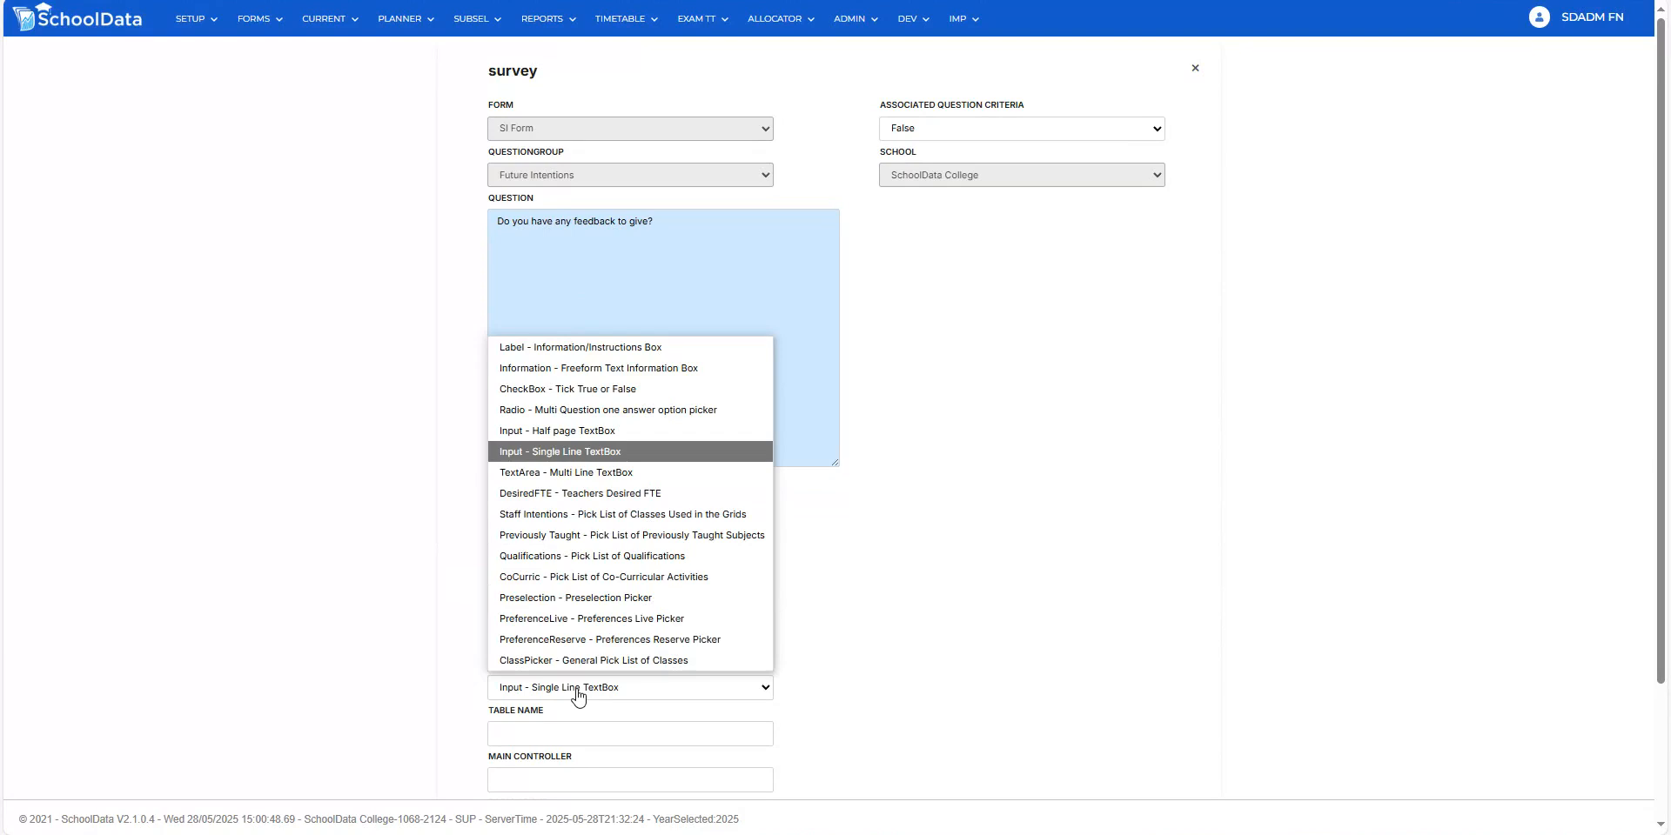
left_click(558, 431)
scroll(783, 496, "down", 2)
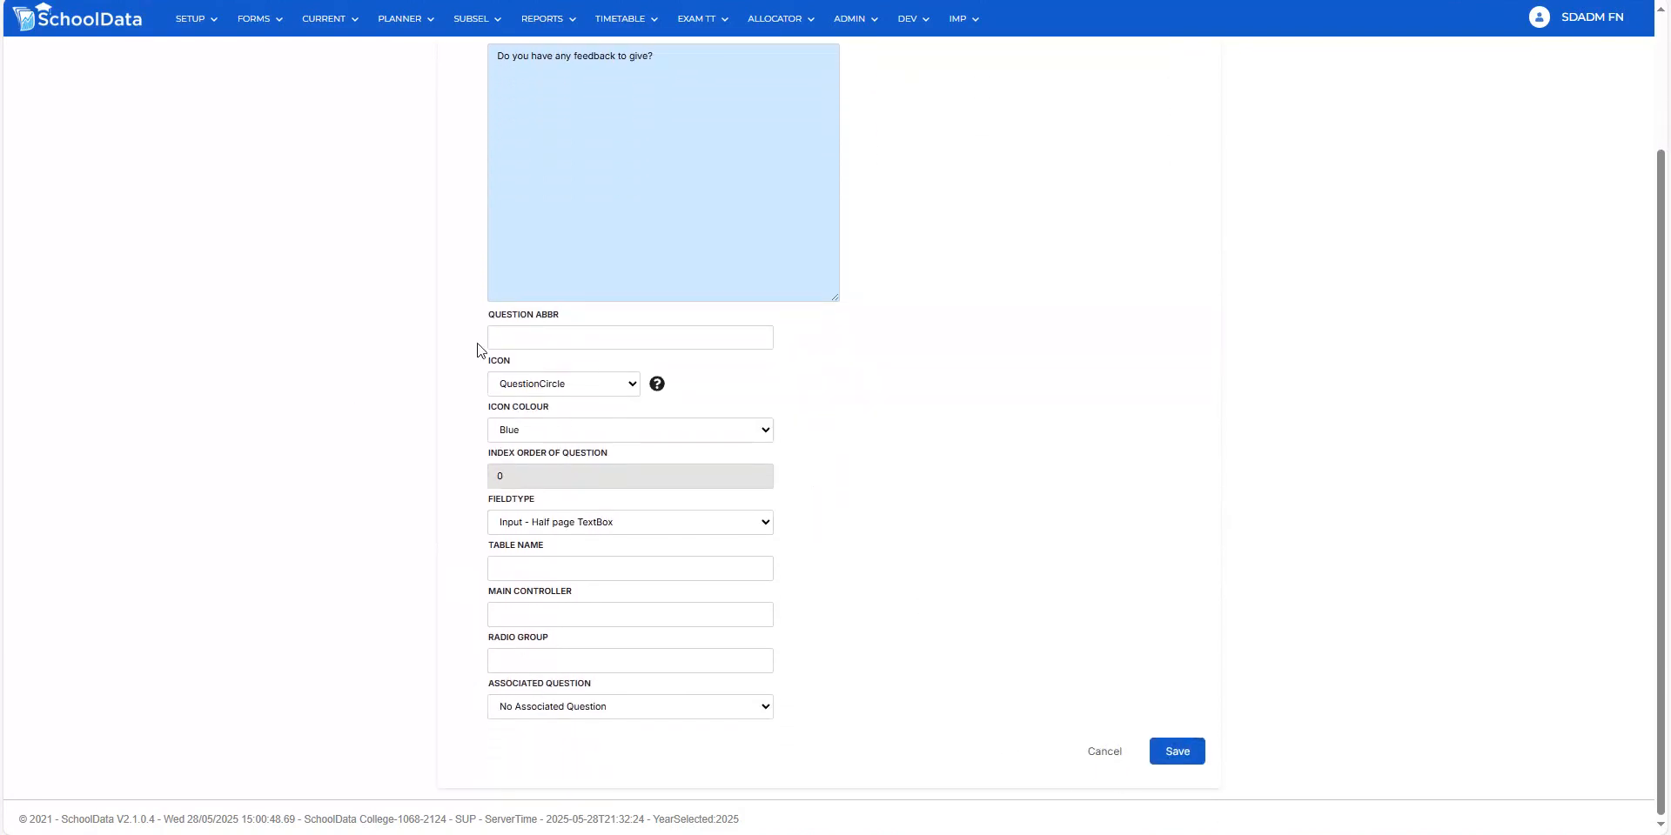
left_click(515, 338)
type("Feedback")
left_click(1176, 751)
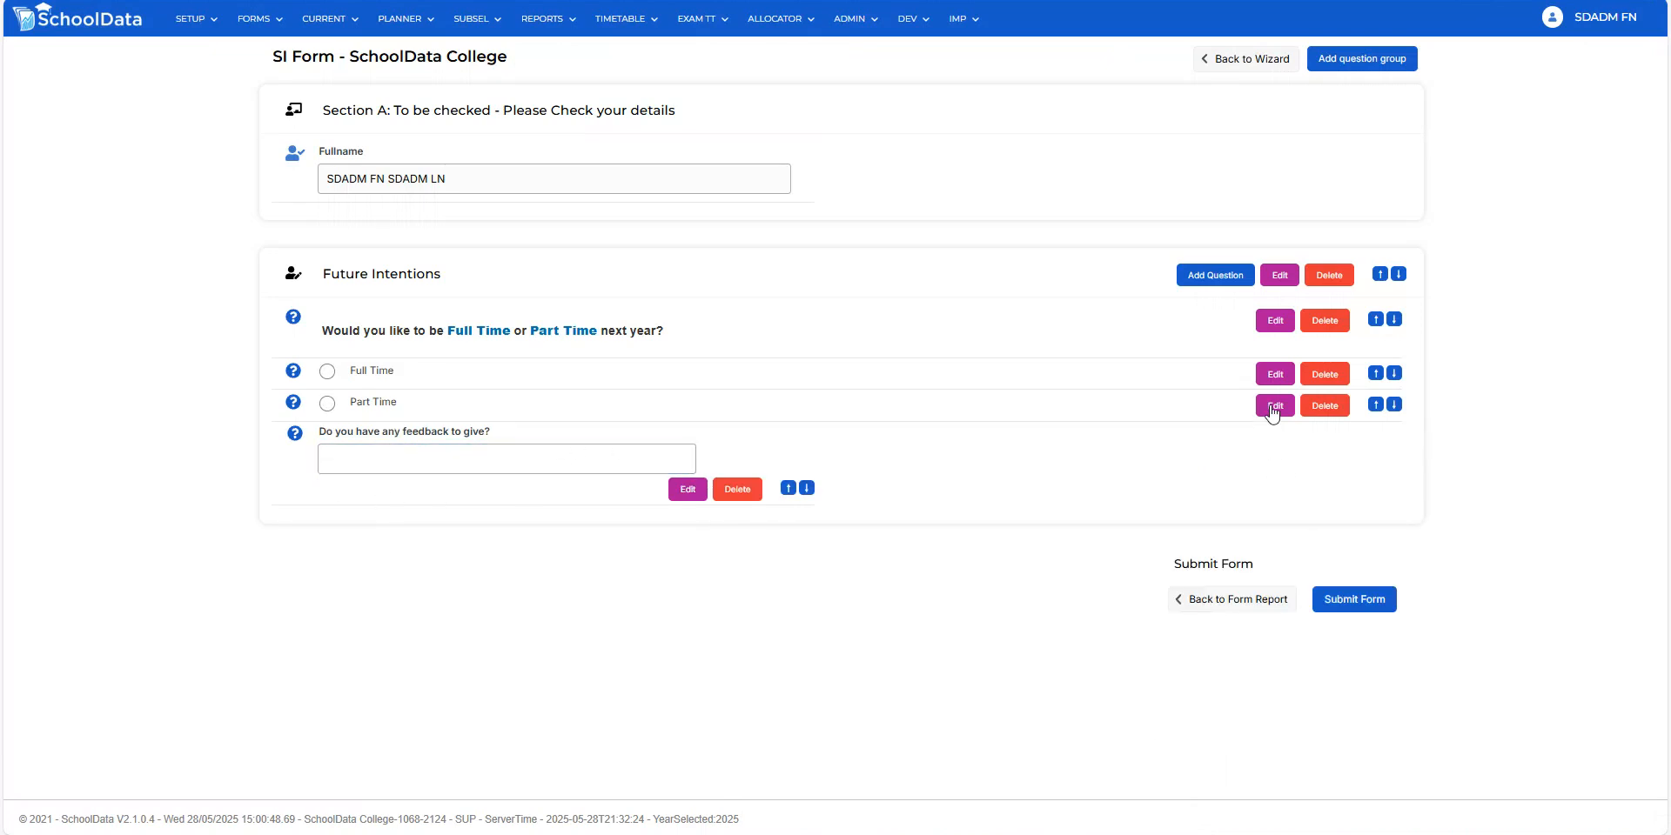
- Change the feedback question's field type to Input - Single Line TextBox, save it, and try the resulting text box
left_click(688, 489)
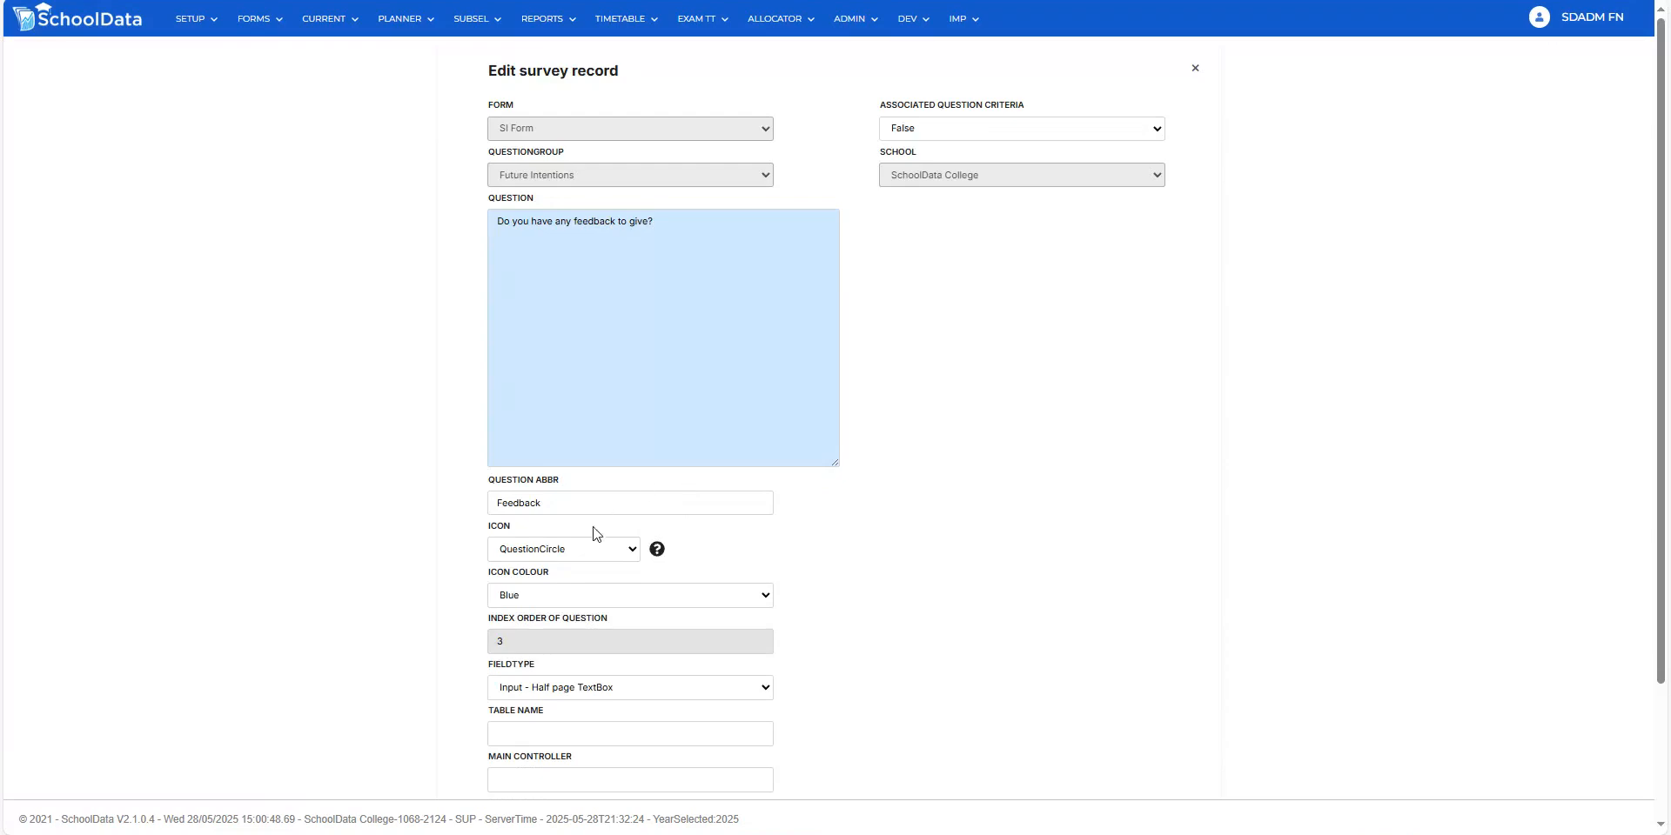
left_click(571, 700)
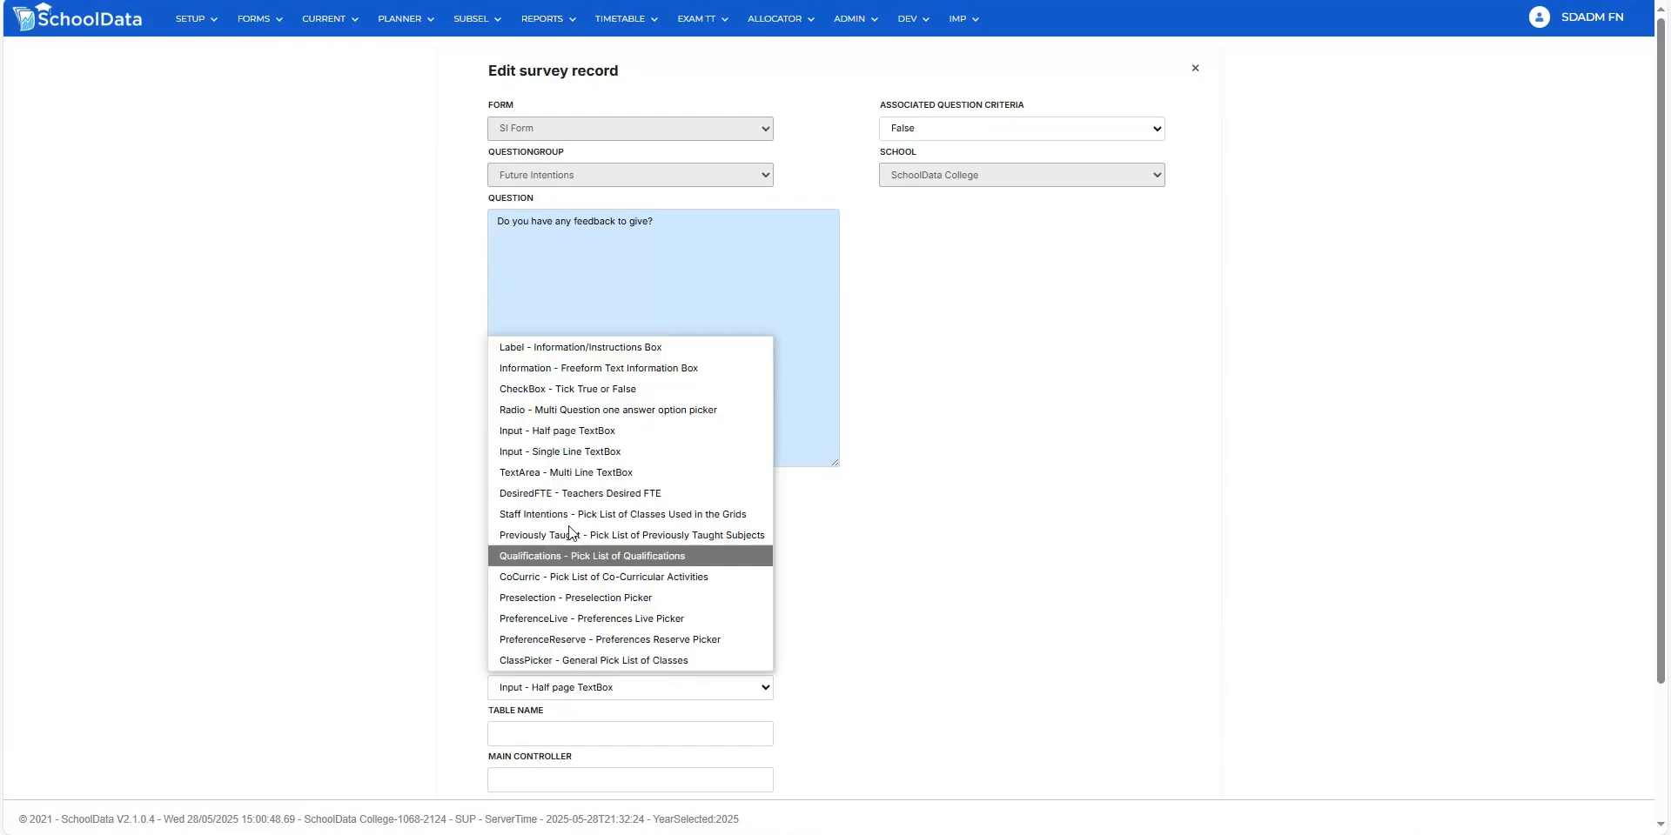
left_click(564, 451)
scroll(887, 740, "down", 3)
left_click(1179, 750)
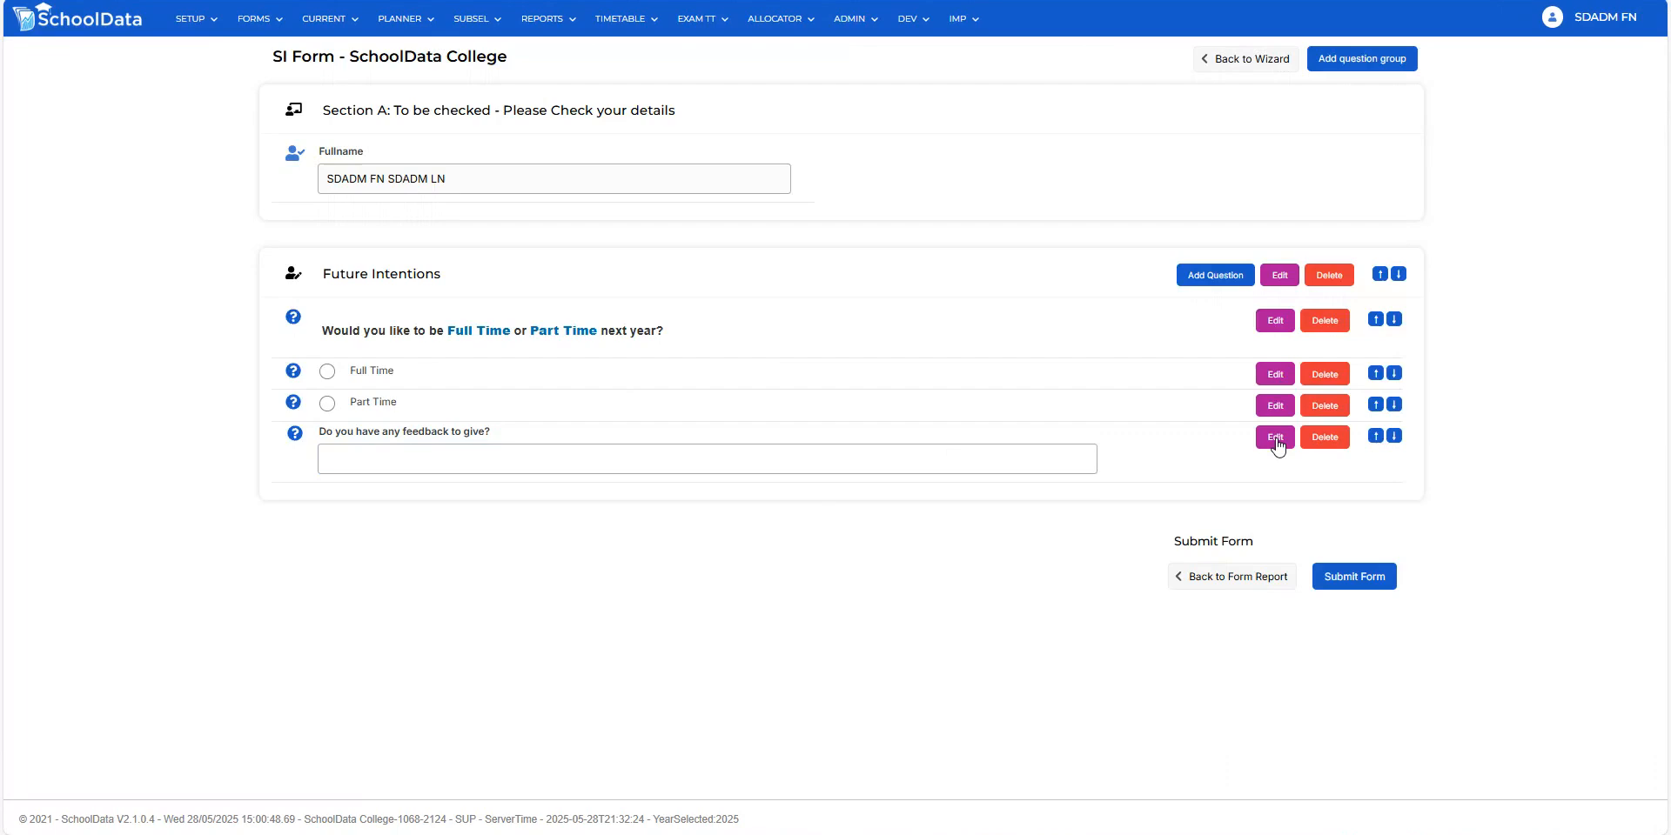
left_click(453, 450)
- Change the feedback question's field type to TextArea - Multi Line TextBox and save it
left_click(1275, 437)
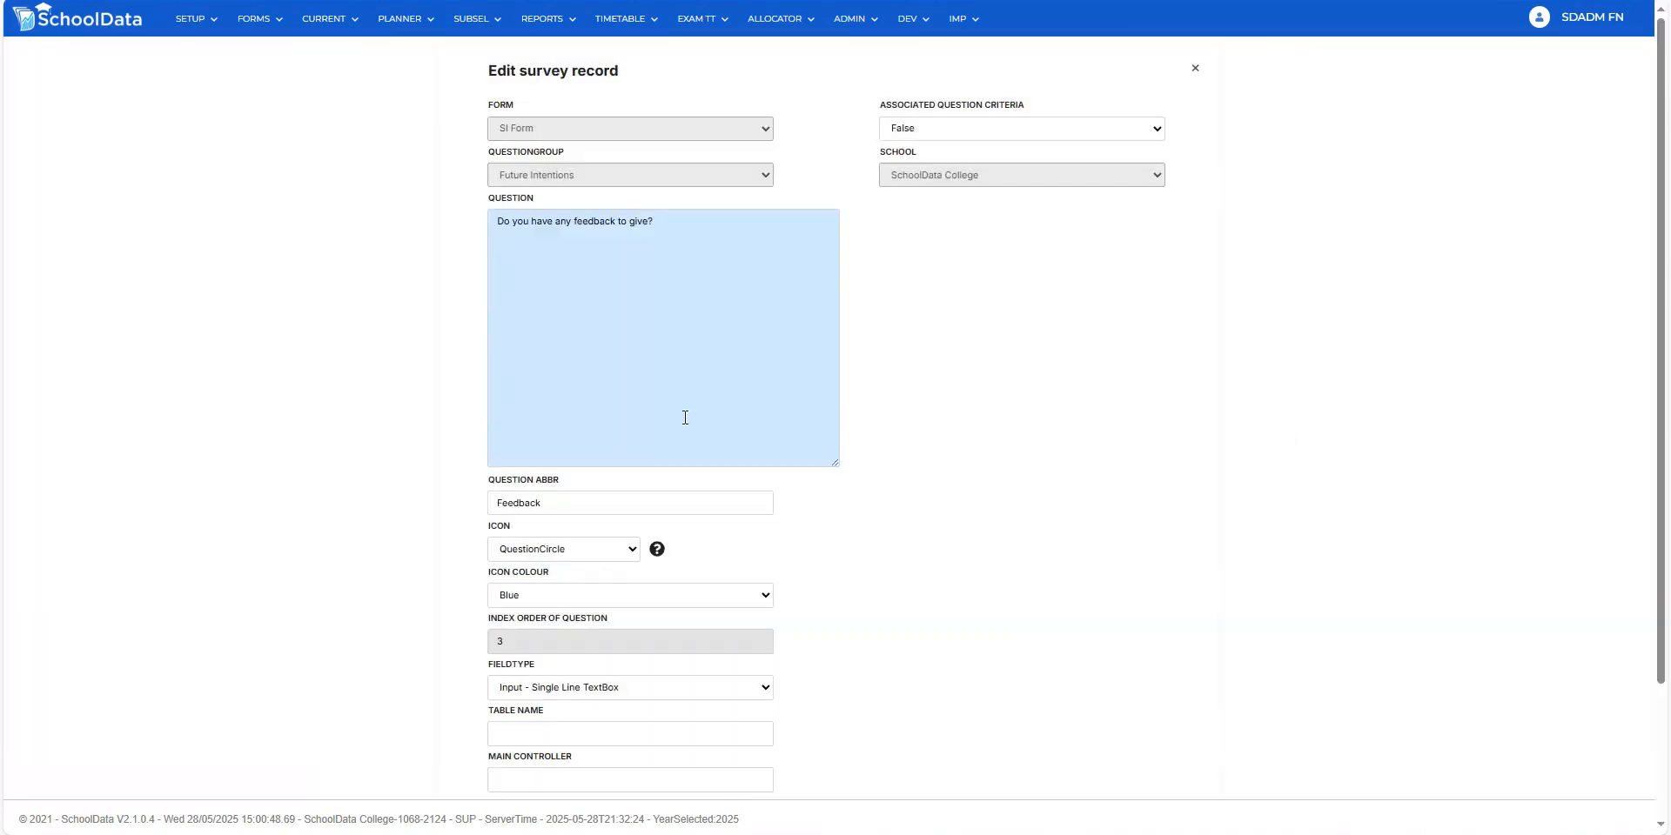
left_click(572, 684)
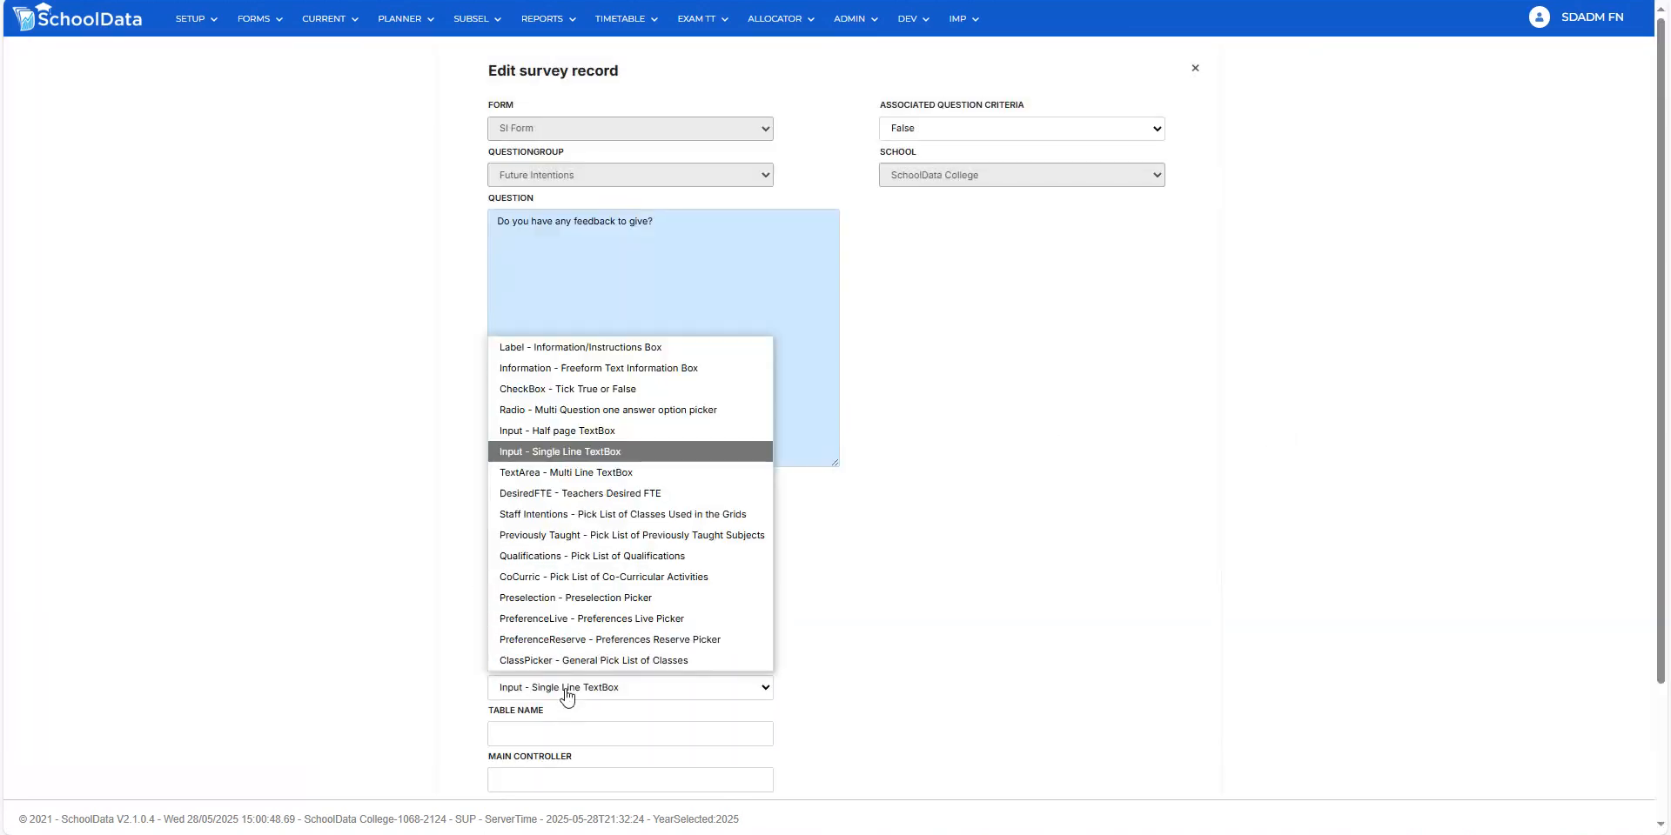
left_click(532, 472)
scroll(835, 522, "down", 2)
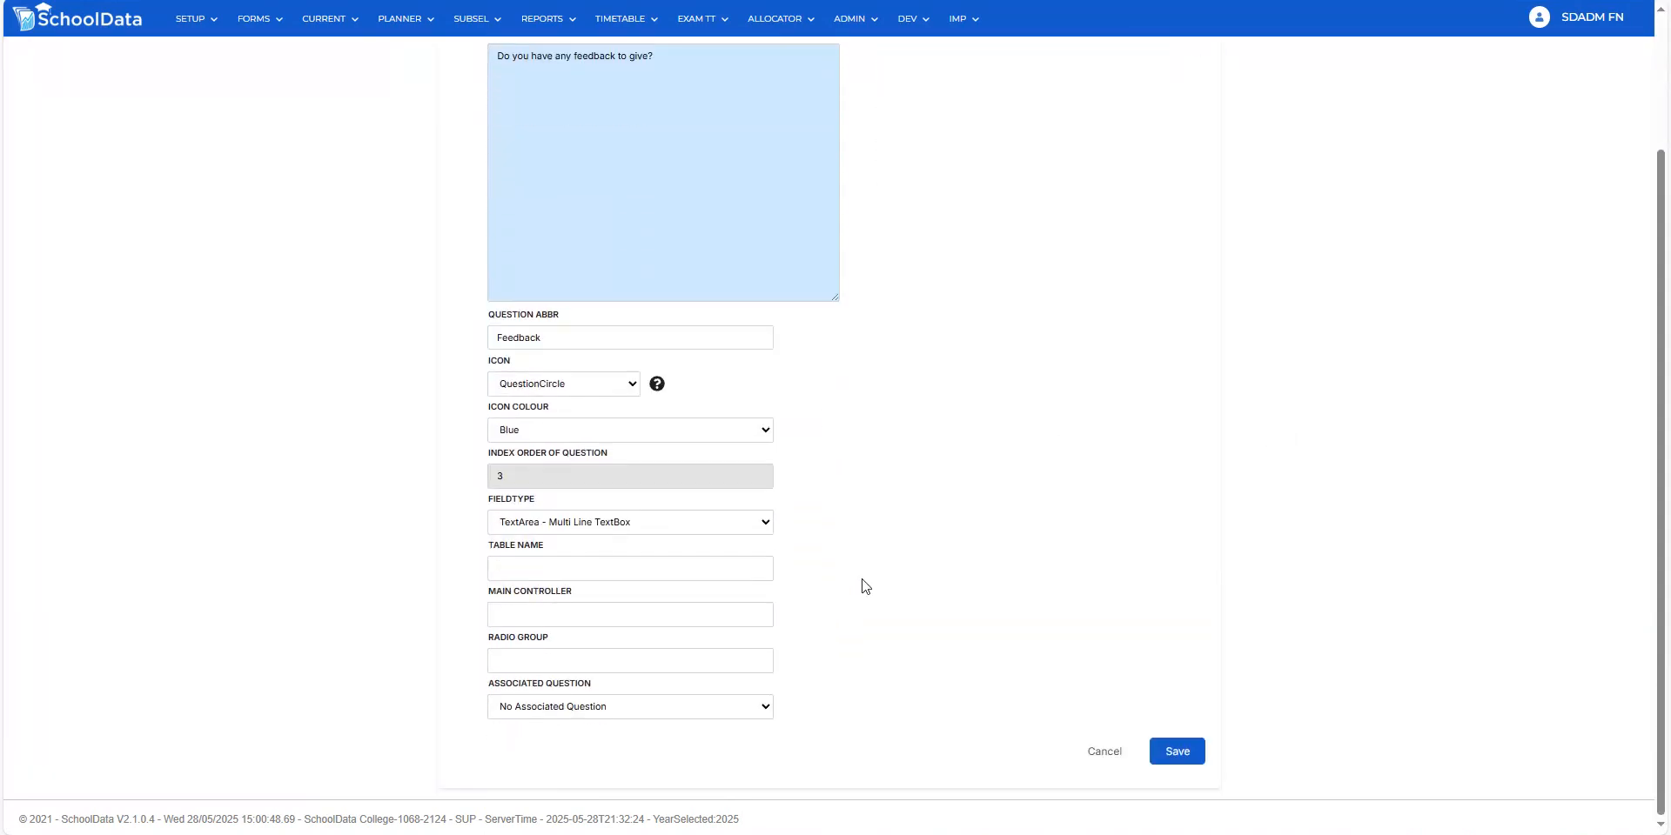
left_click(1177, 752)
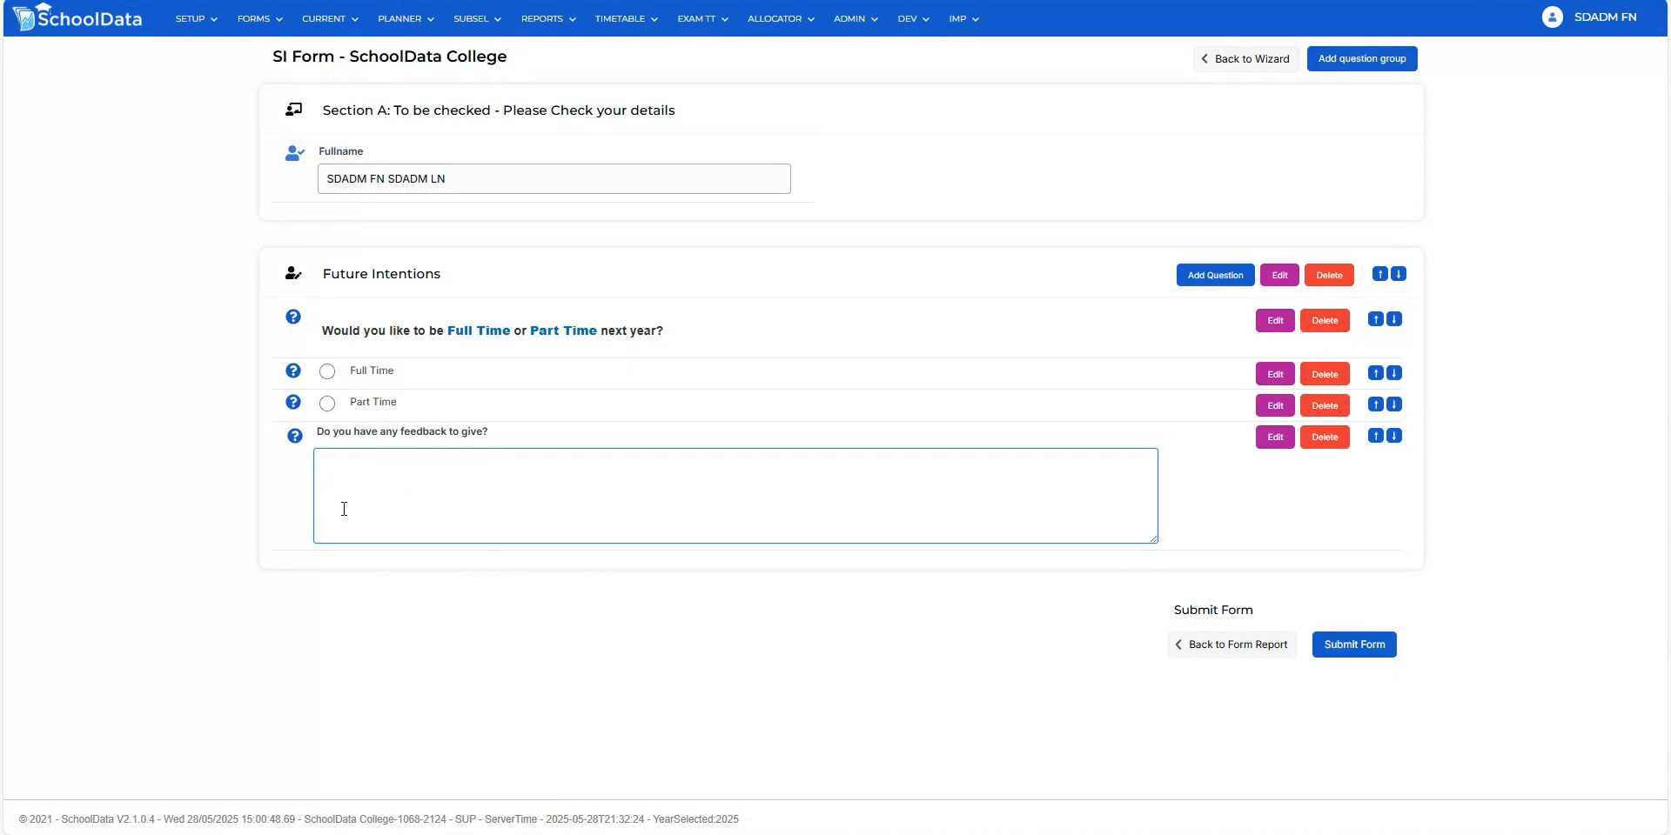
- Start a new question in the Future Intentions group with the text "Please indicate your preferred FTE for next year."
left_click(1185, 275)
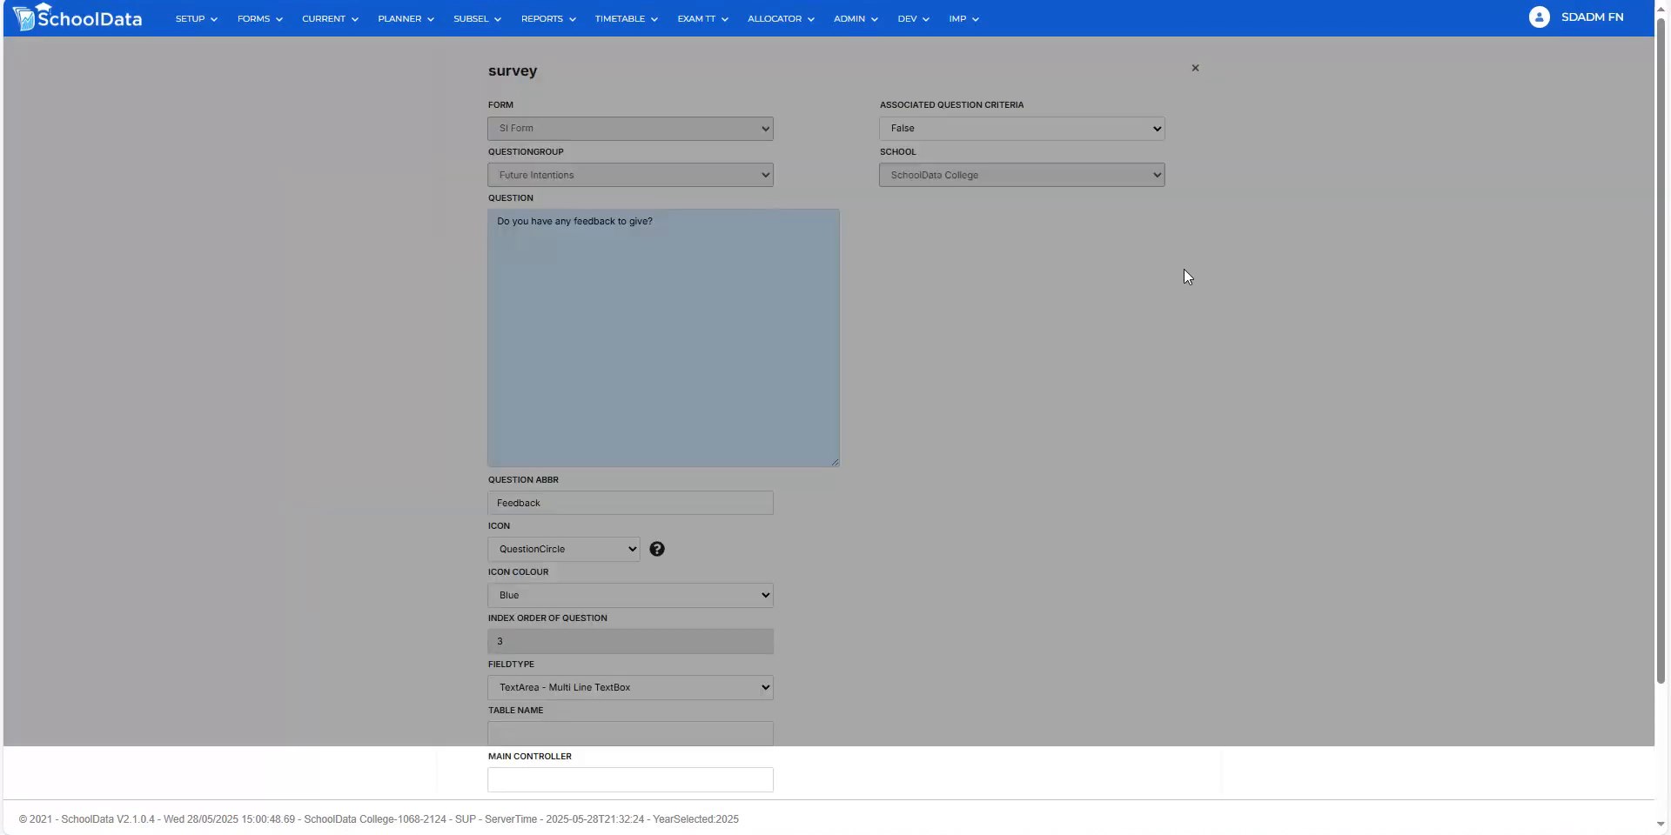
scroll(727, 507, "down", 2)
left_click(588, 526)
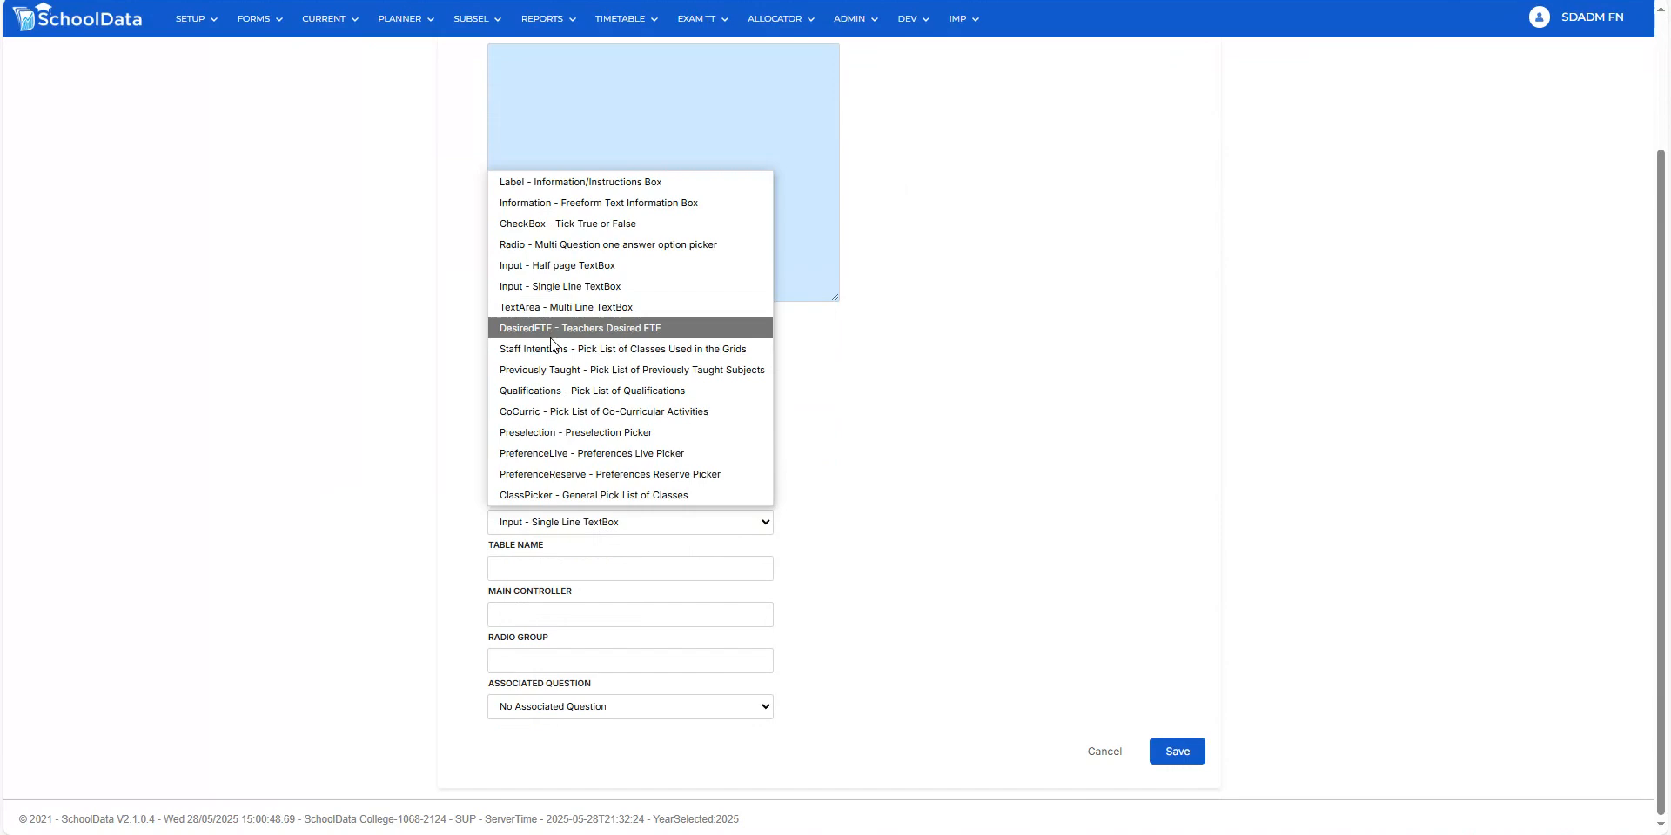
left_click(608, 122)
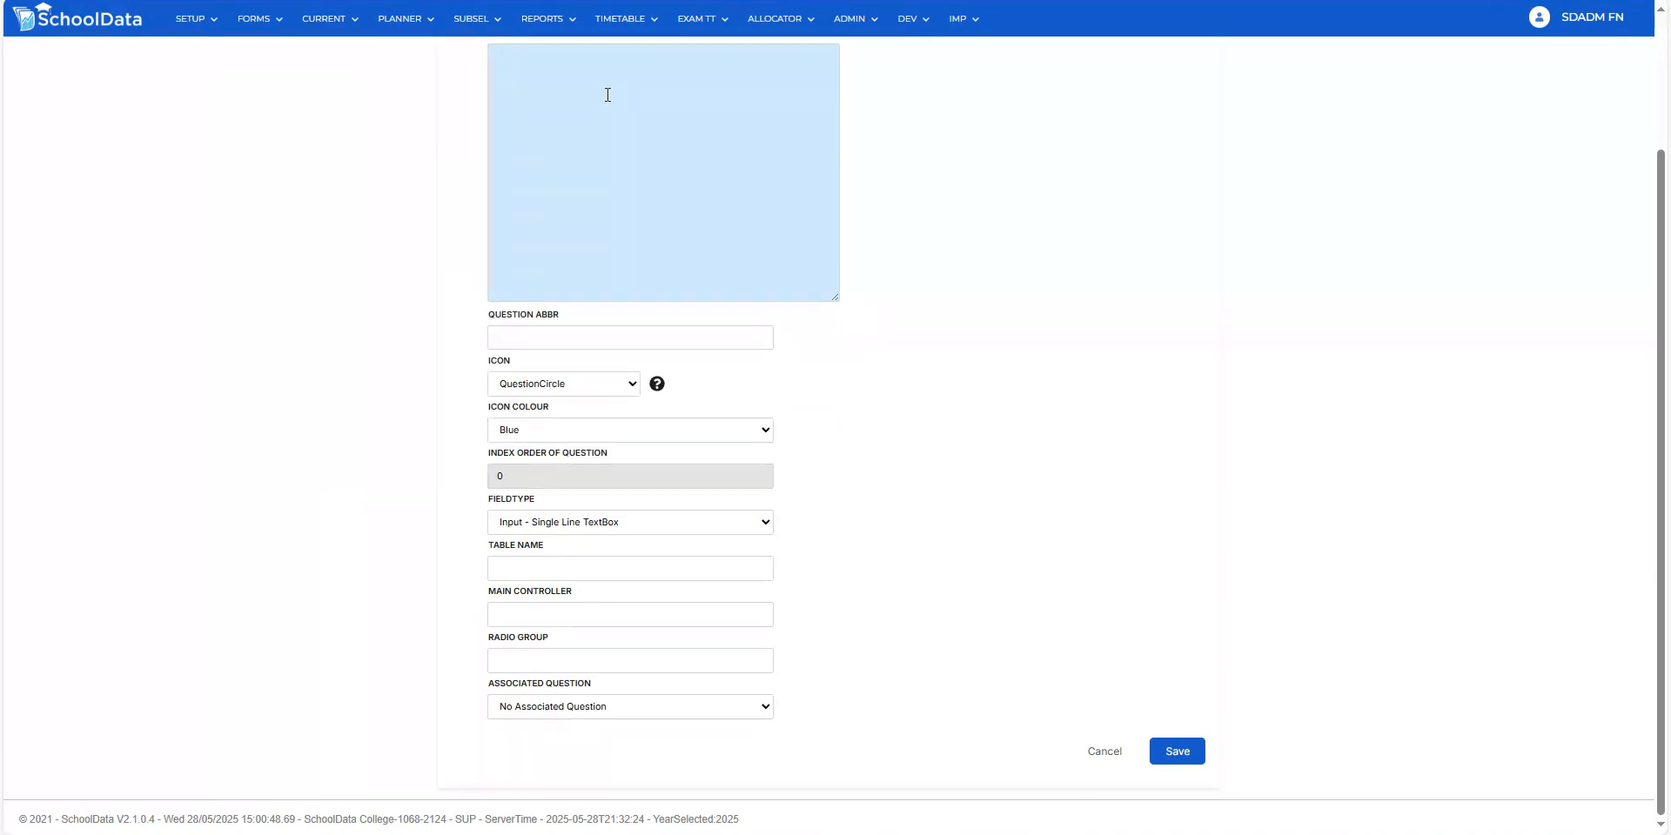
type("Please indicate your preferred FTE for next ")
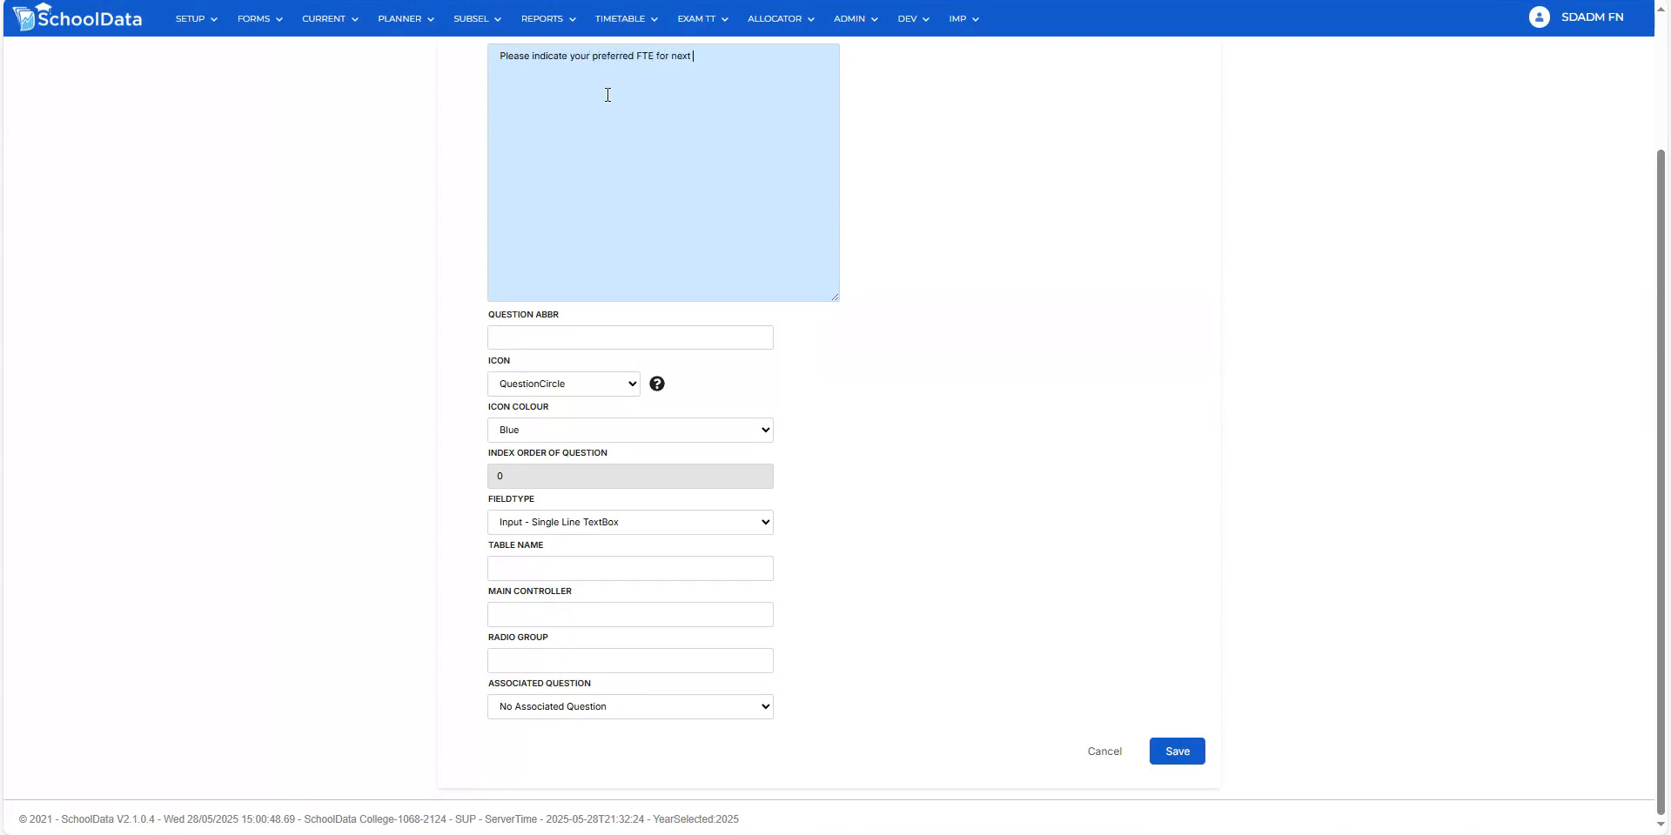
type("year.")
- Give the new question the field type DesiredFTE - Teachers Desired FTE and abbreviation PrefFTE, and save it
left_click(596, 522)
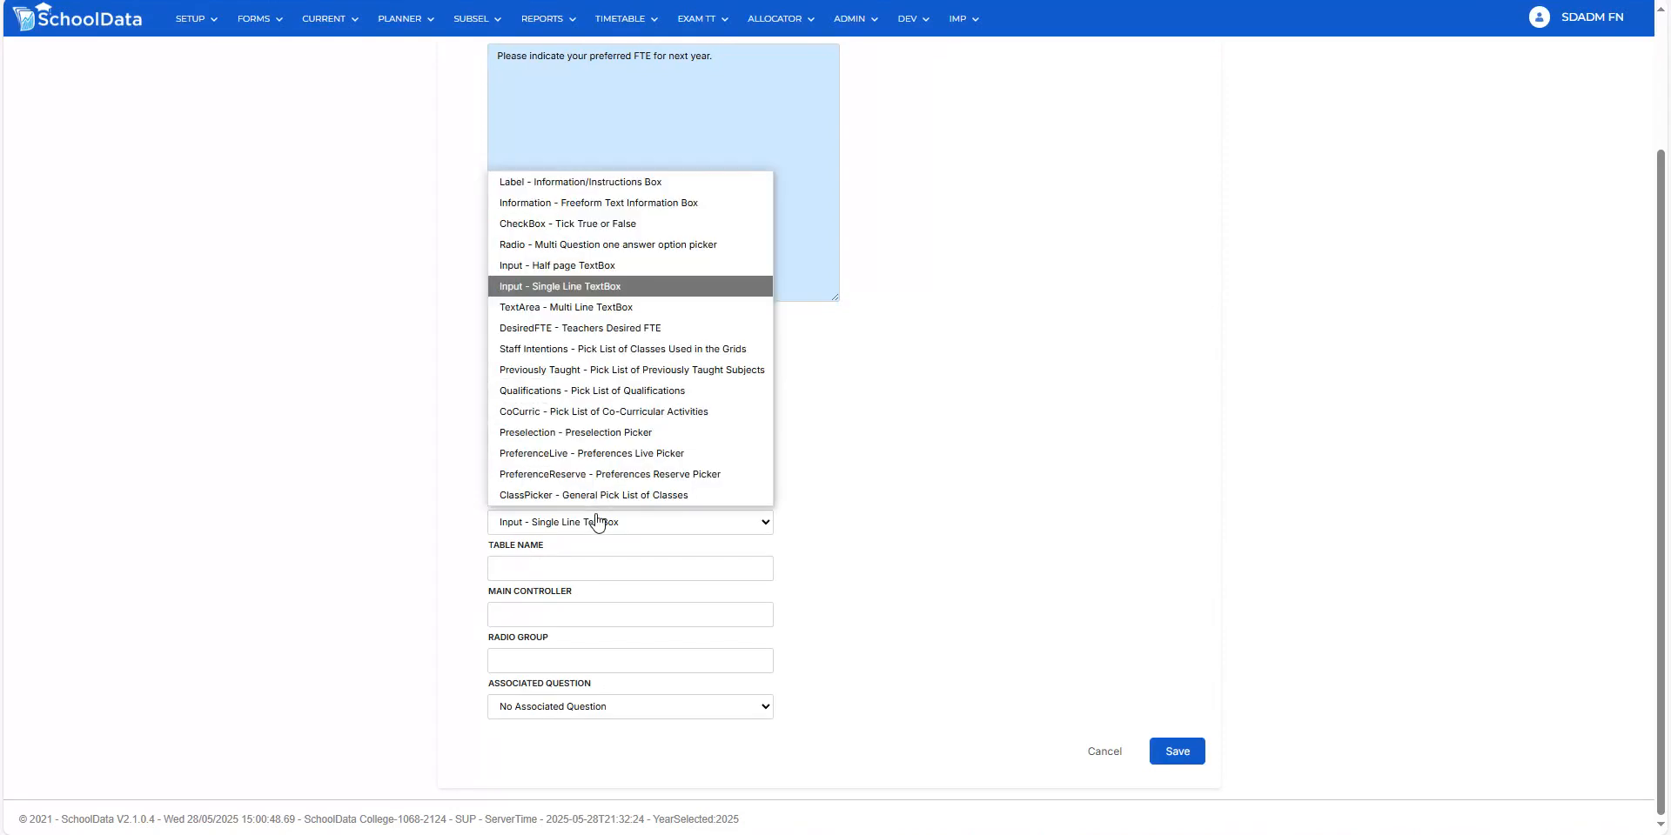
left_click(553, 330)
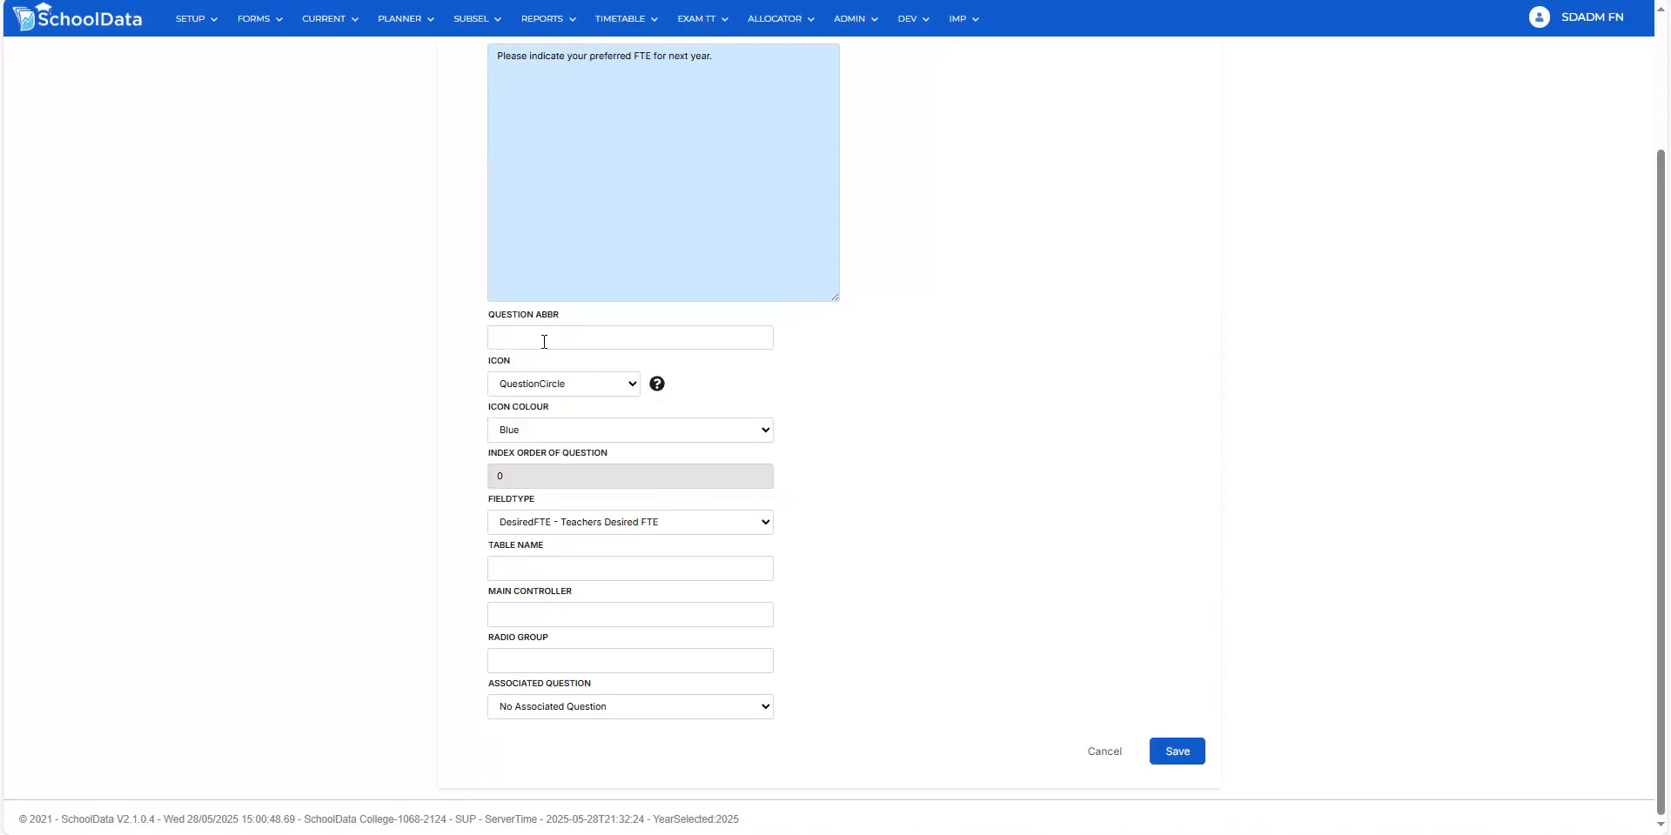
left_click(541, 338)
type("PrefFTE")
left_click(1176, 753)
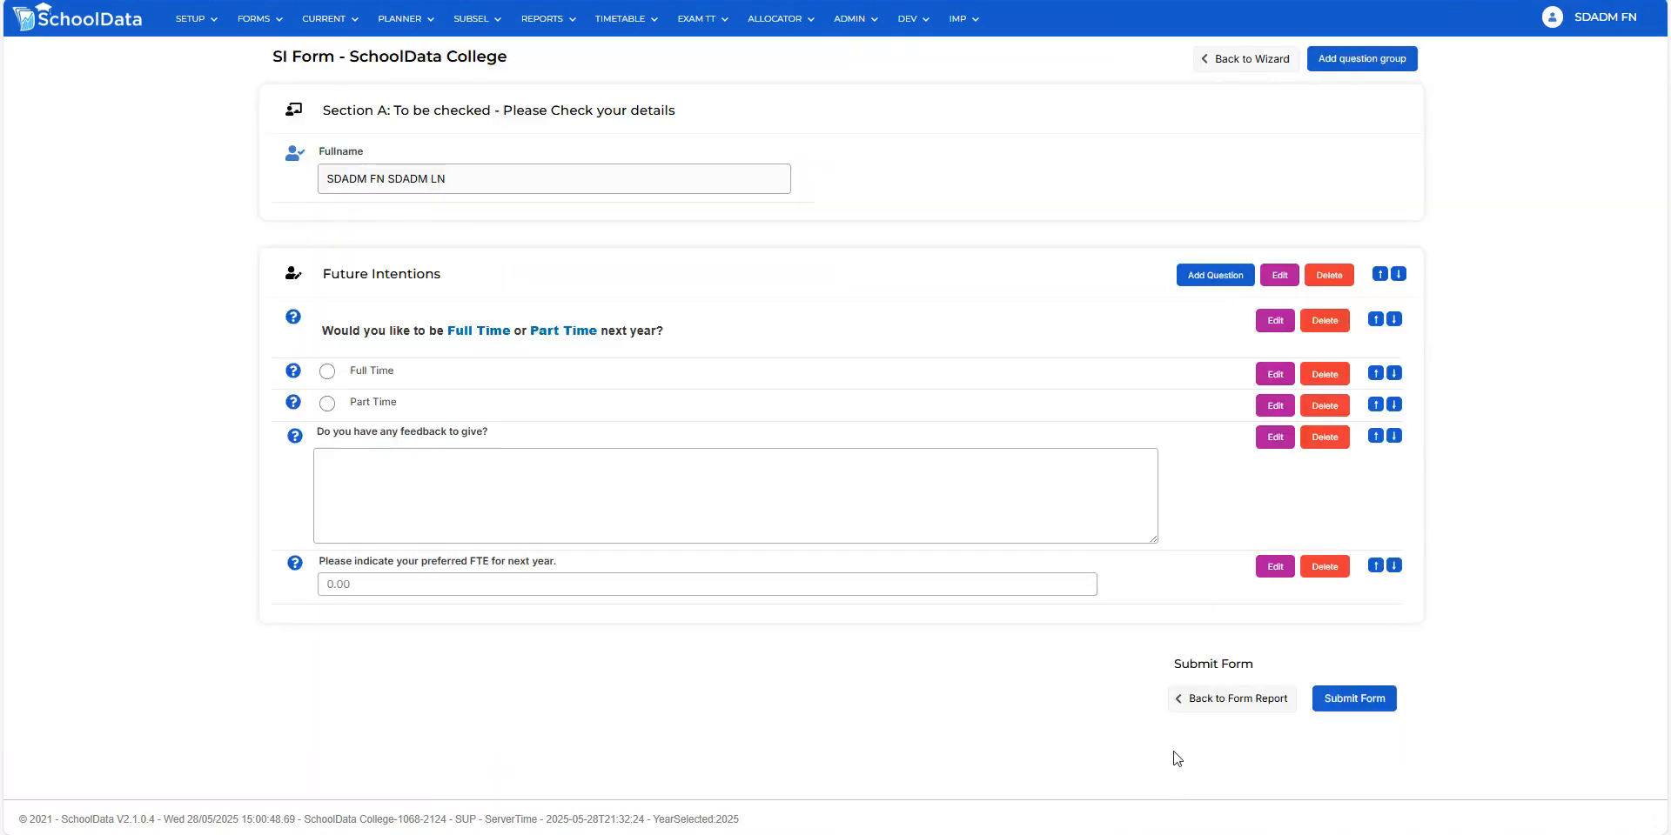
left_click(351, 585)
left_click(304, 587)
- Set the preferred FTE question's associated question to Part Time and its associated question criteria to True, and save it
left_click(1275, 566)
scroll(736, 627, "down", 2)
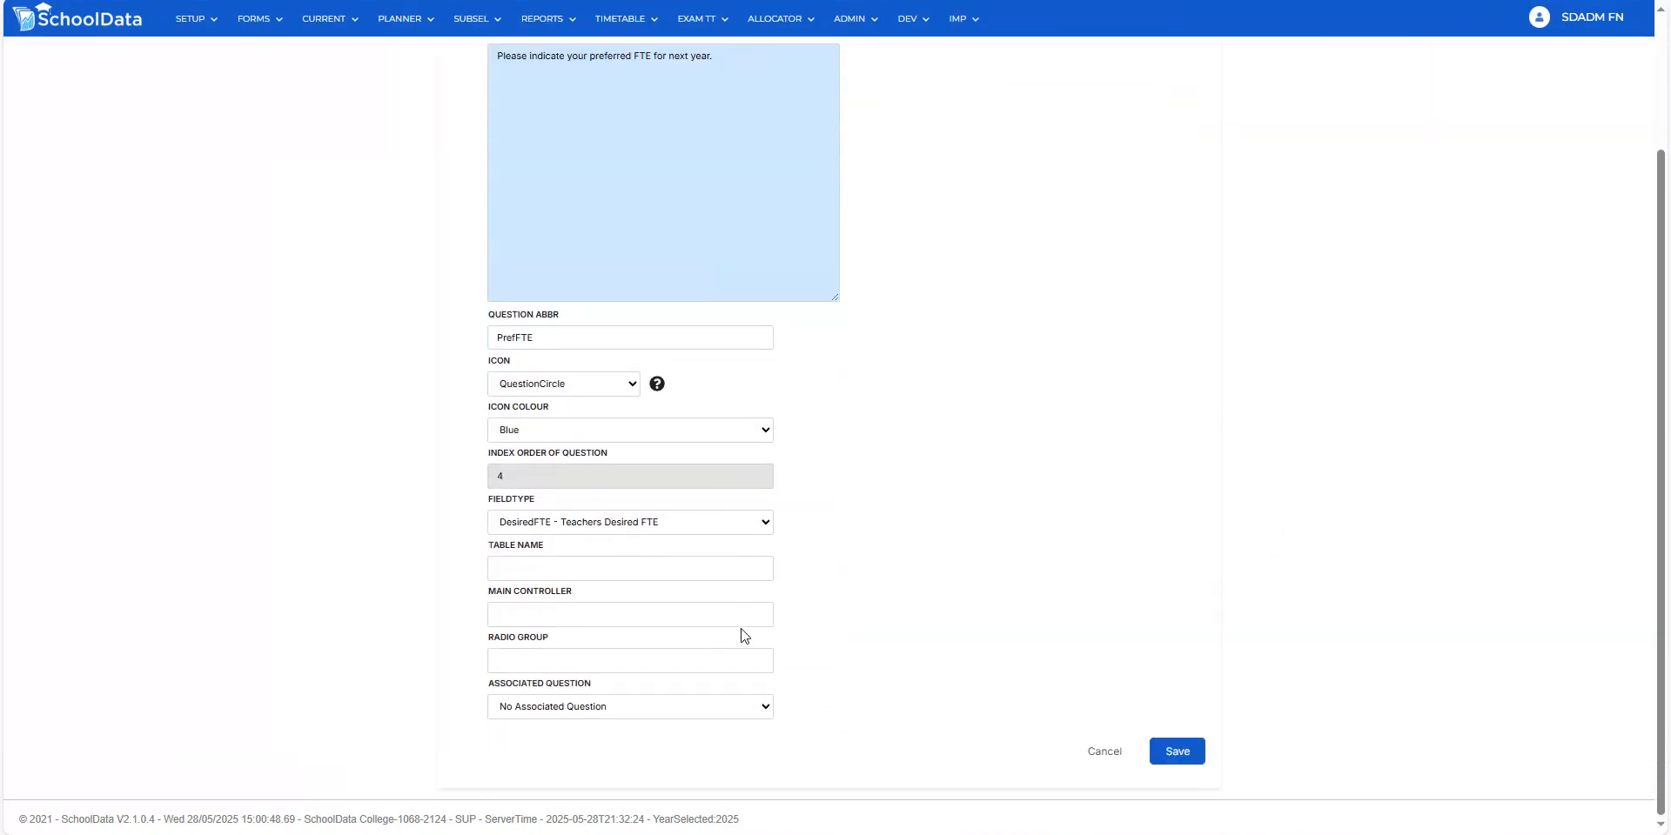
left_click(541, 714)
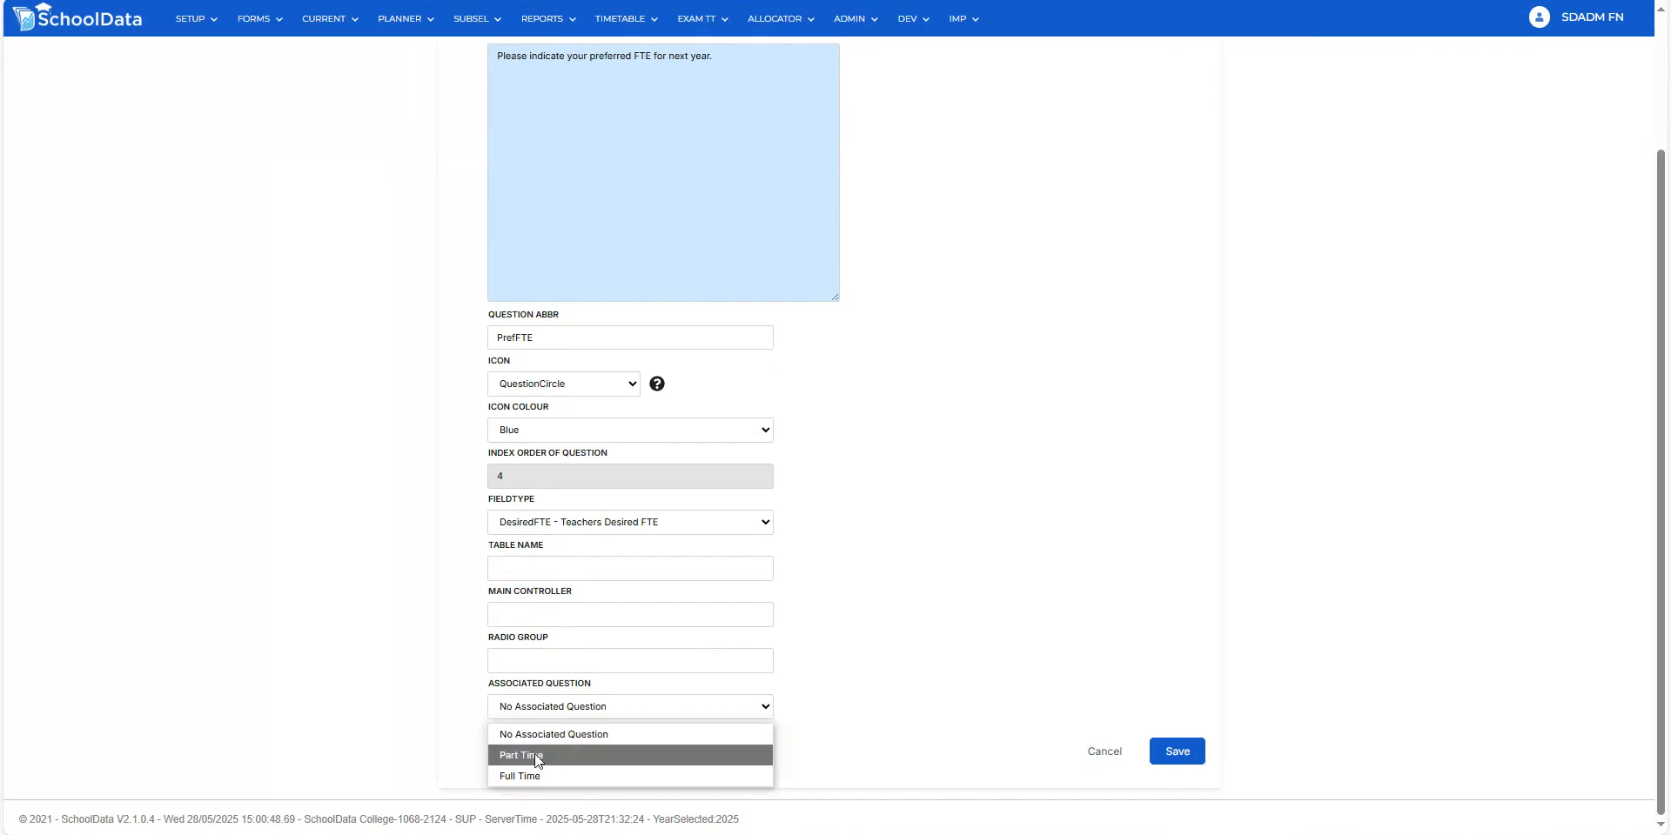
left_click(535, 755)
scroll(1064, 365, "up", 2)
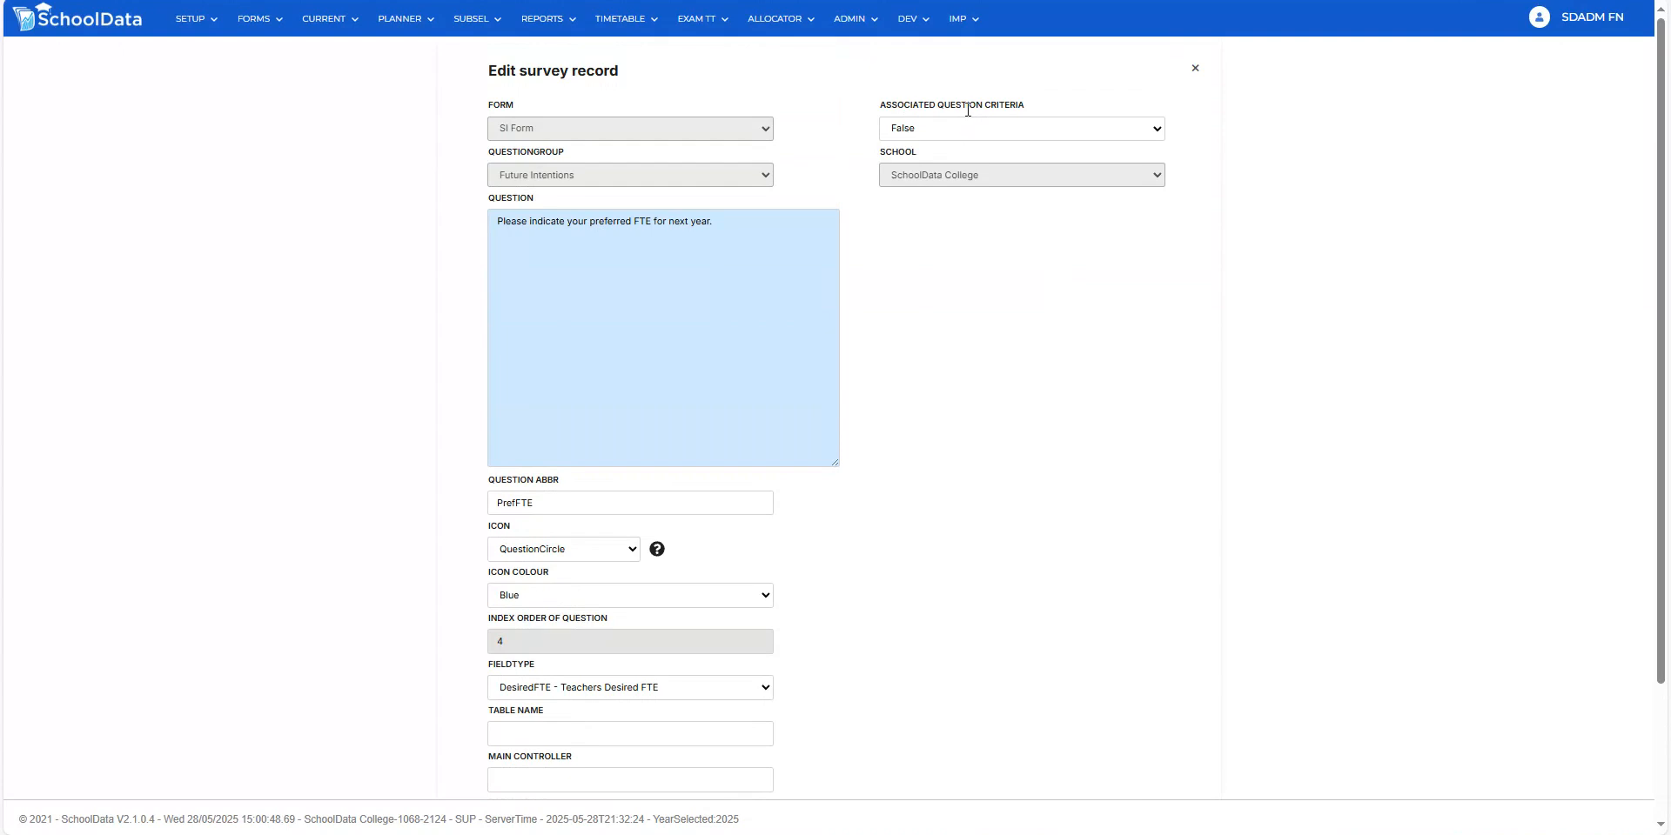
left_click(932, 131)
left_click(905, 155)
scroll(891, 511, "down", 2)
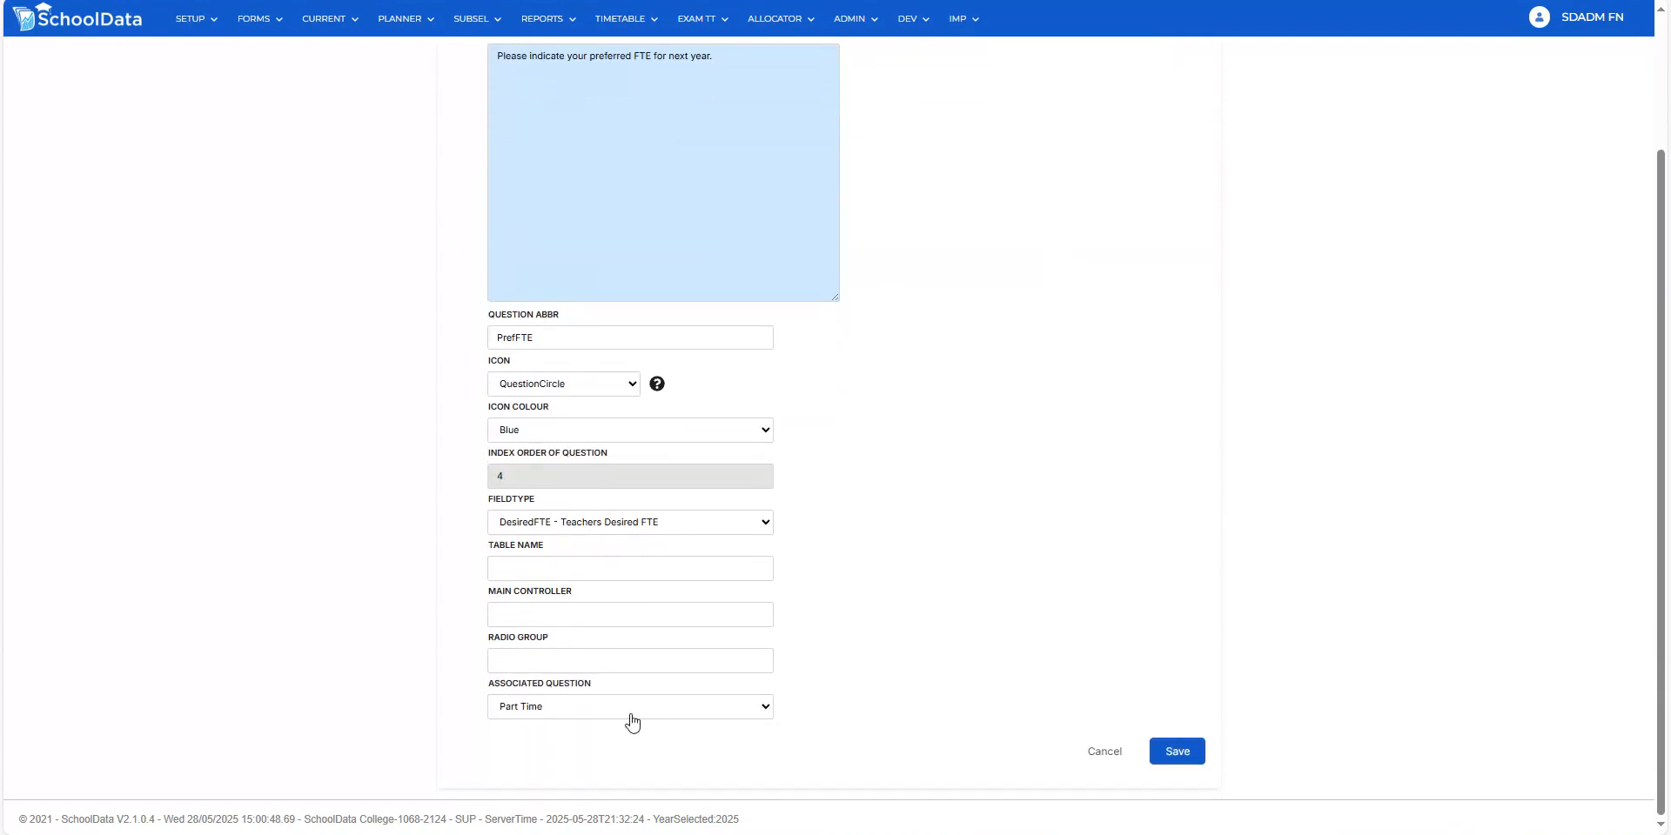
scroll(1043, 348, "up", 2)
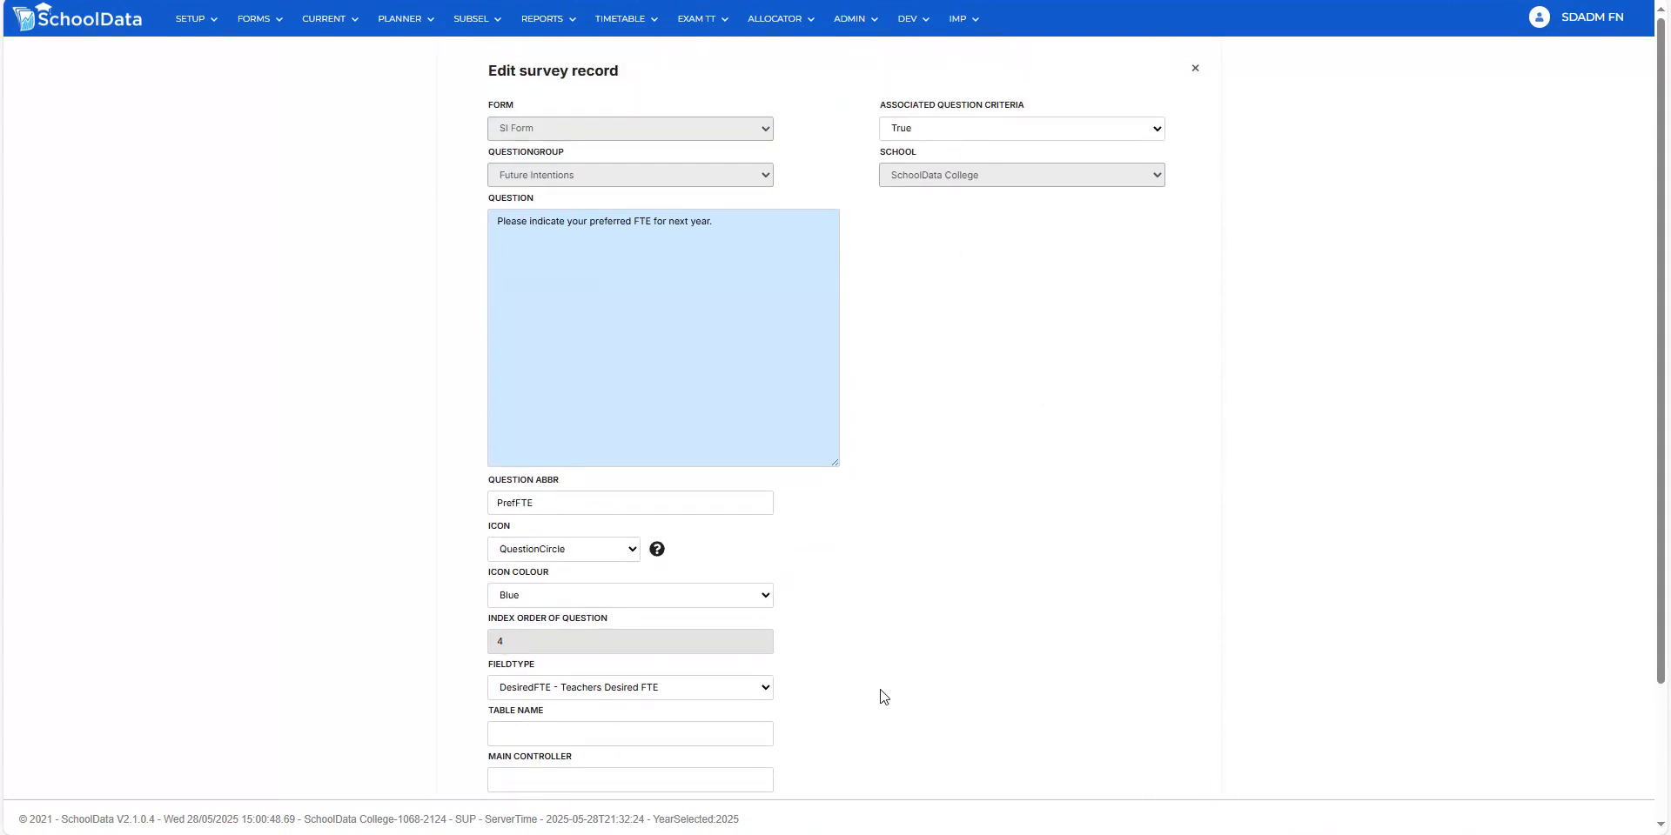
scroll(887, 674, "down", 1)
scroll(891, 663, "down", 1)
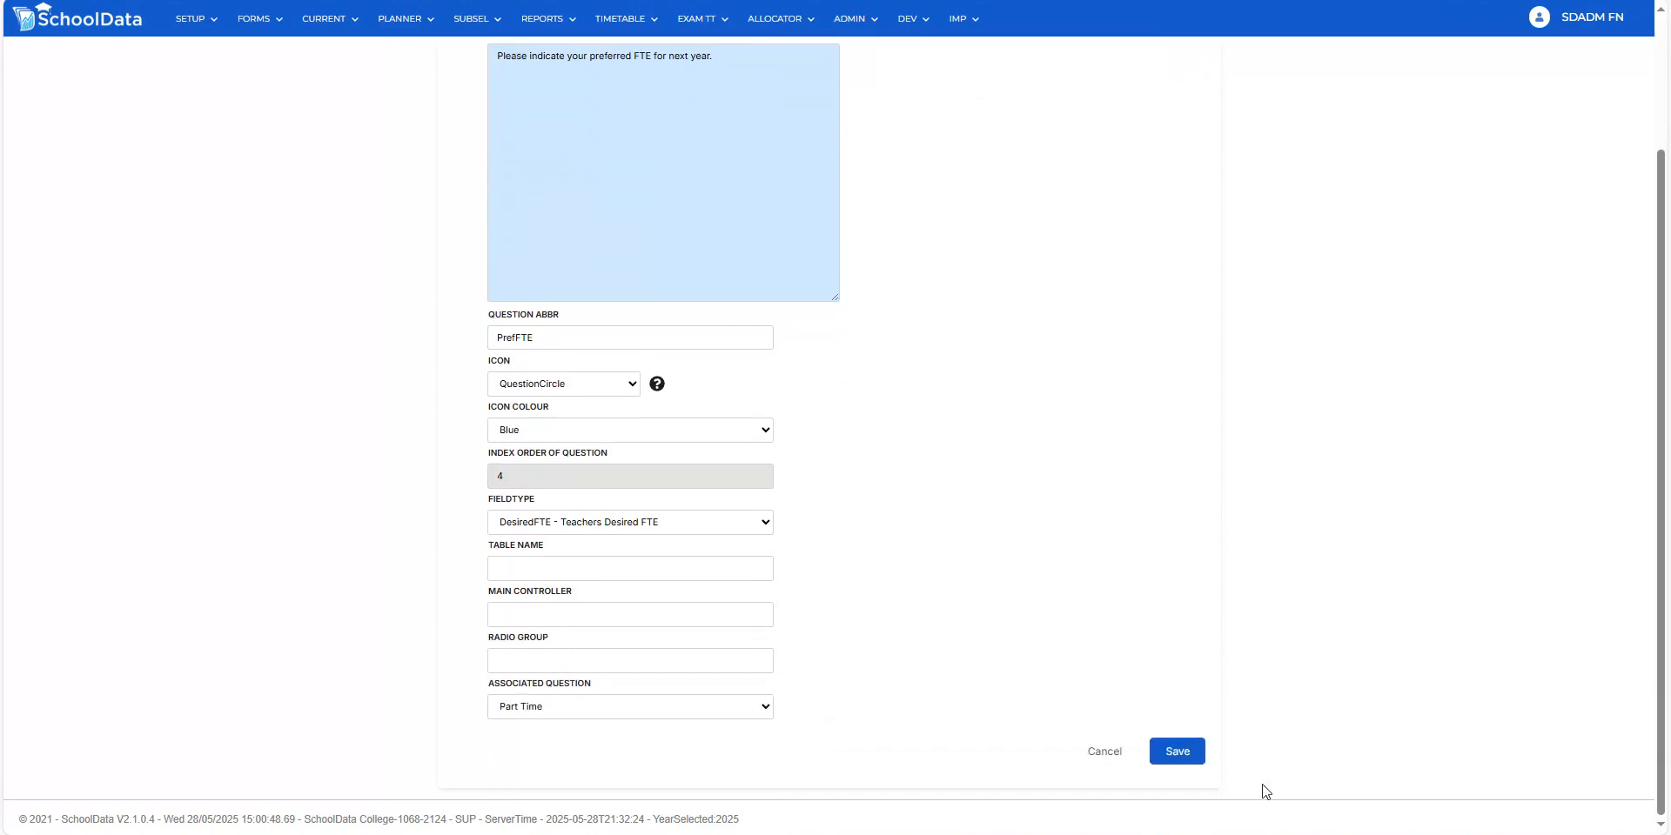
left_click(1176, 750)
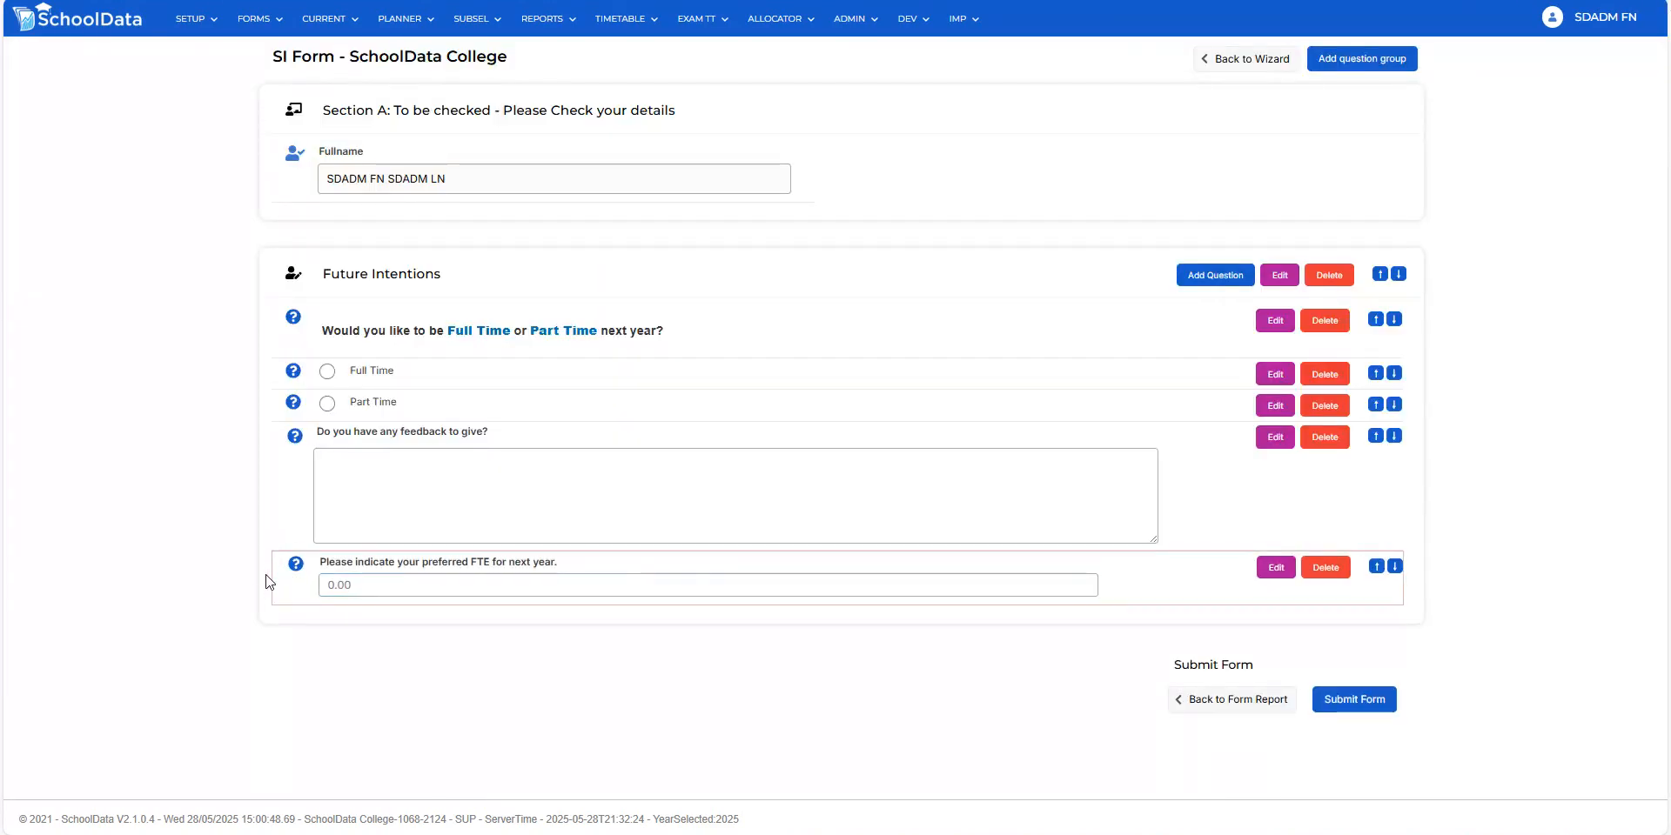
- Test the link between the preferred FTE field and the Part Time radio option by selecting each of them
left_click(659, 523)
left_click(329, 597)
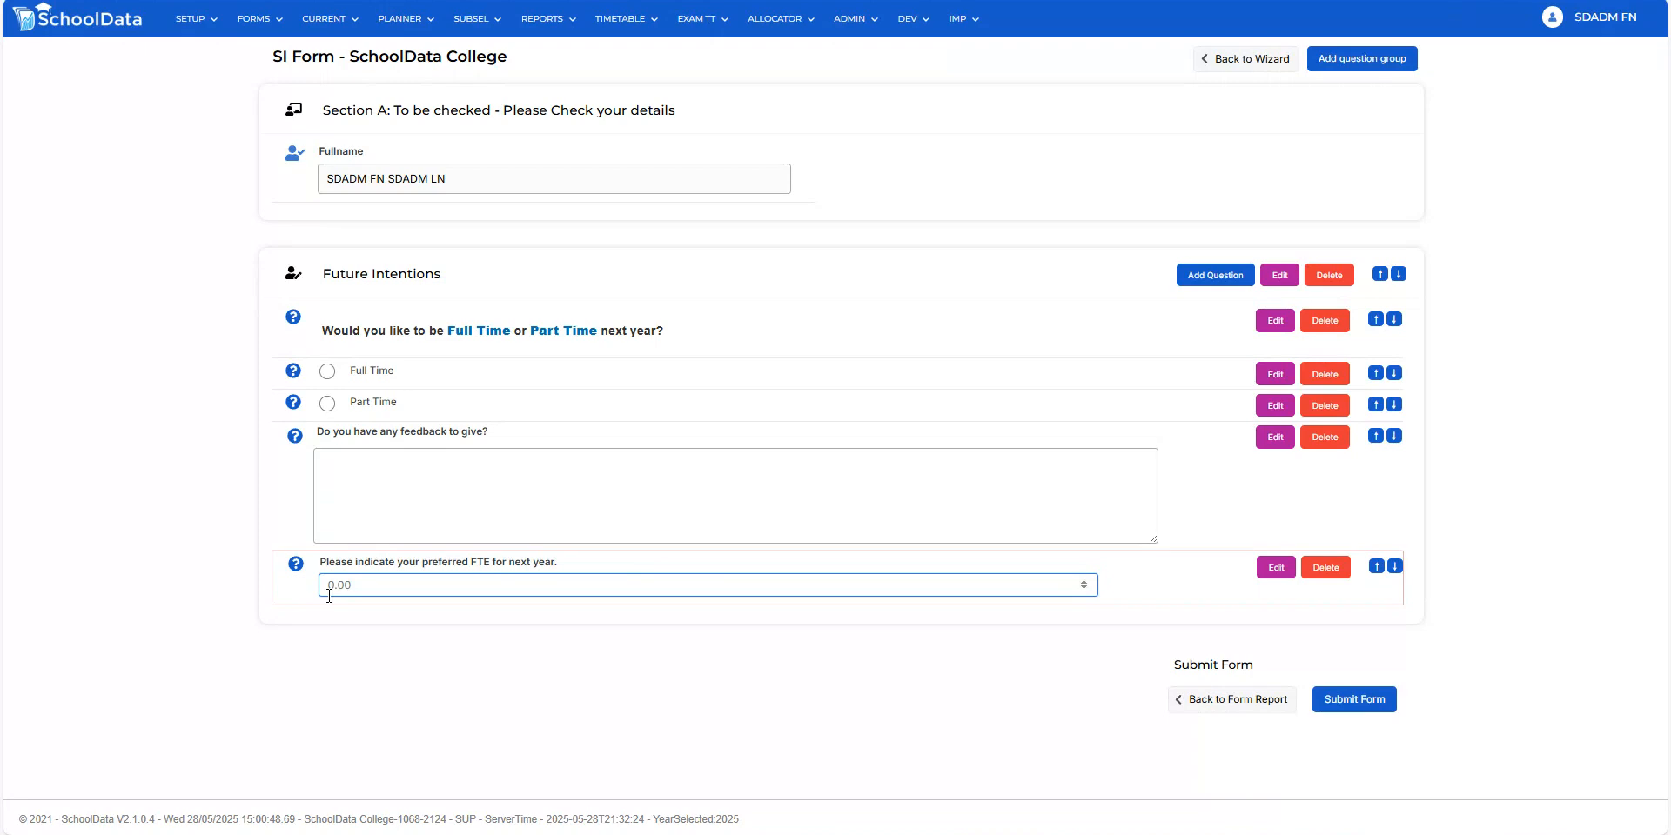
left_click(327, 404)
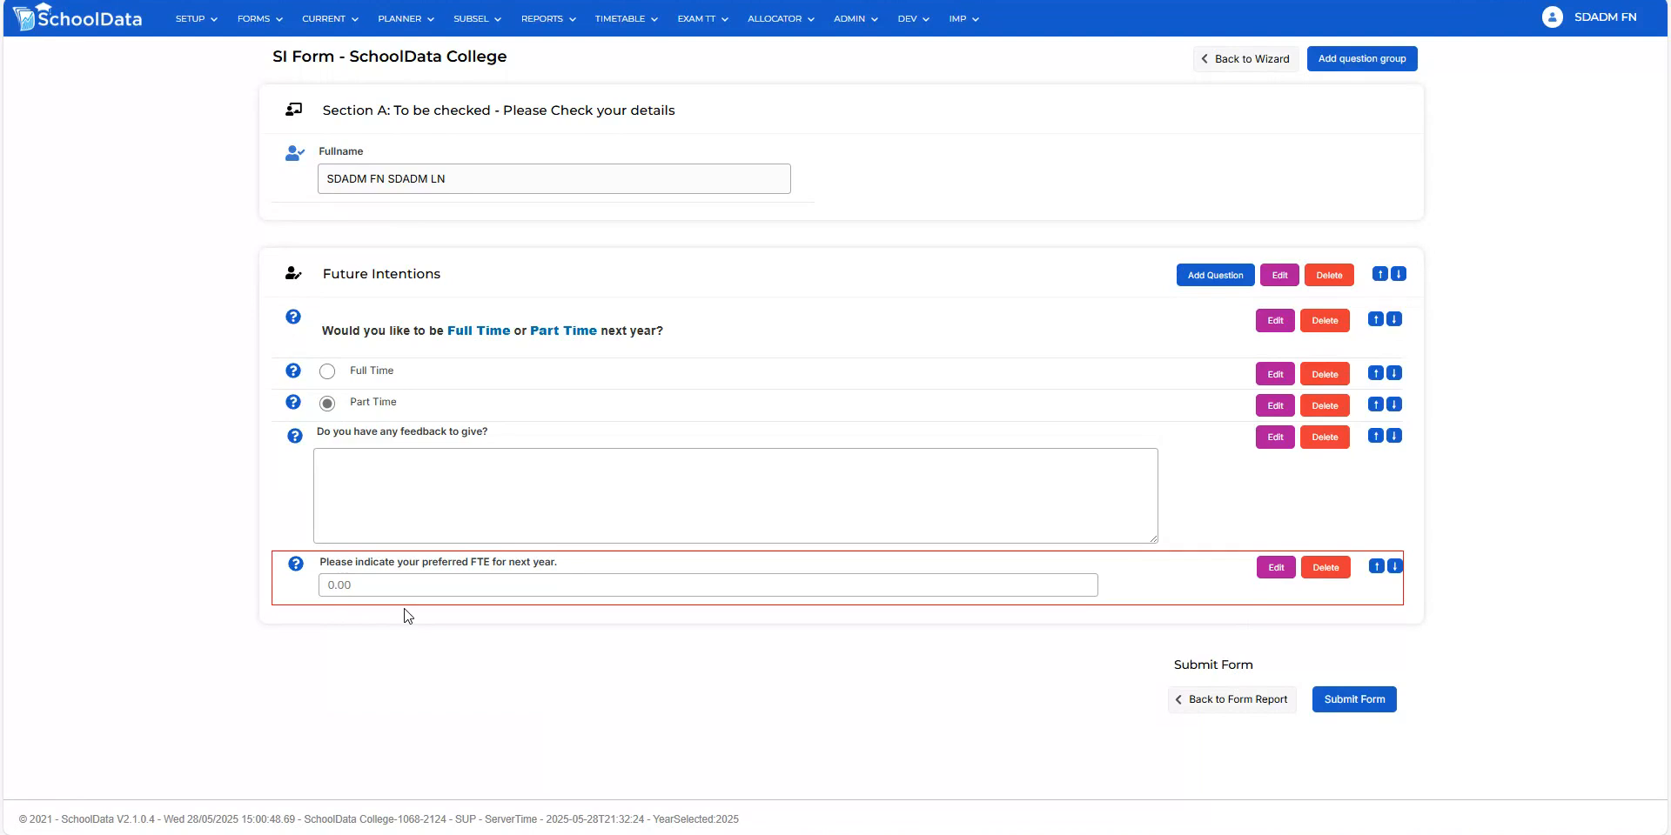
- Start another Future Intentions question with the text "Which subjects would you like to teach next year?"
left_click(1212, 277)
scroll(619, 443, "down", 2)
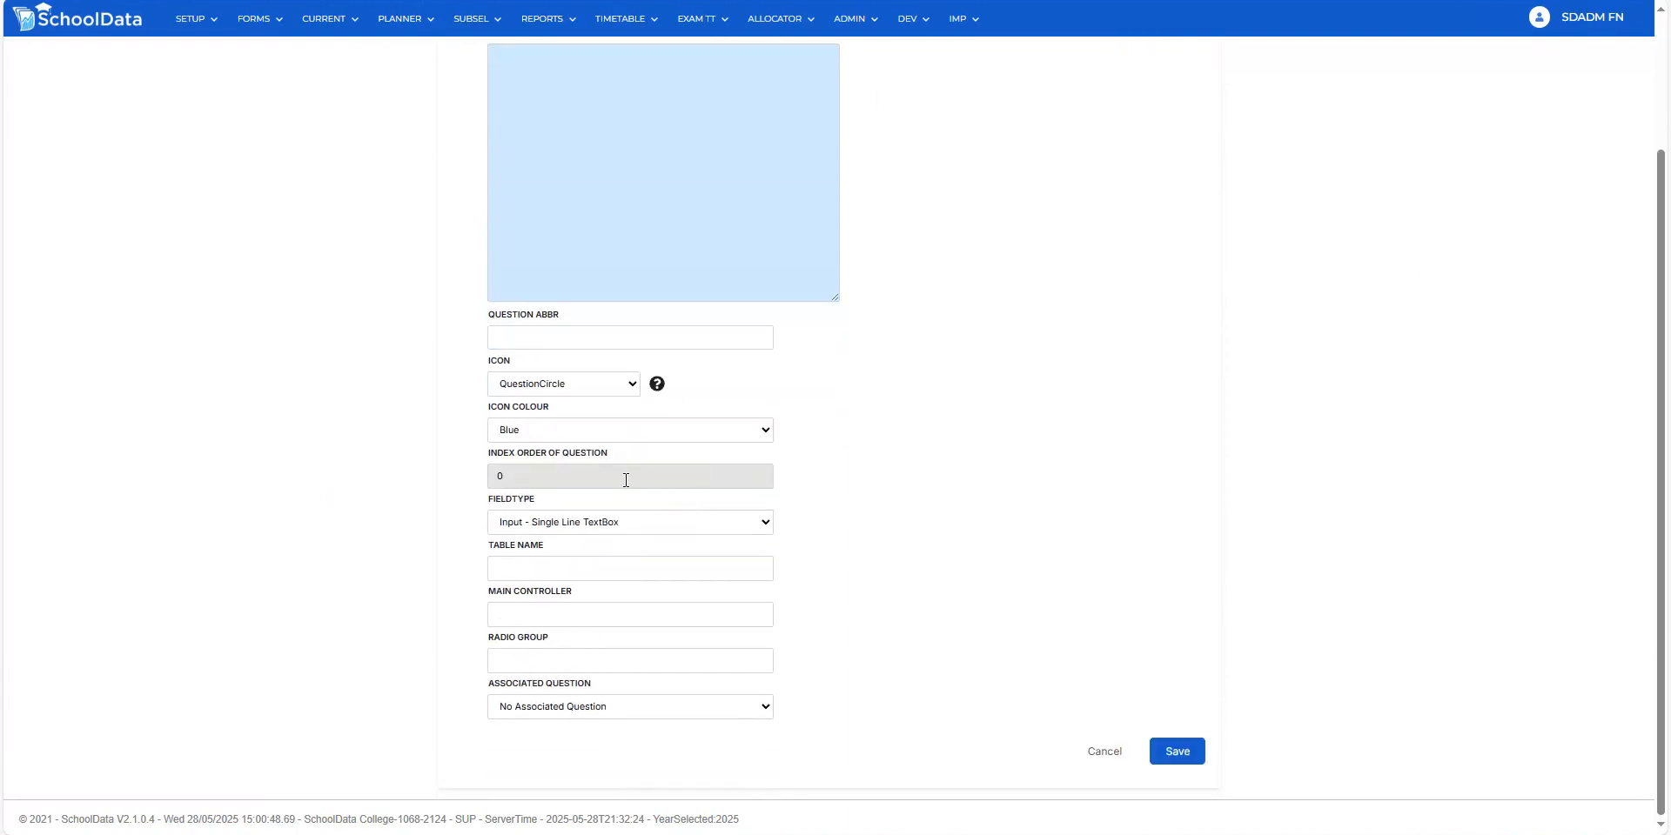
left_click(560, 520)
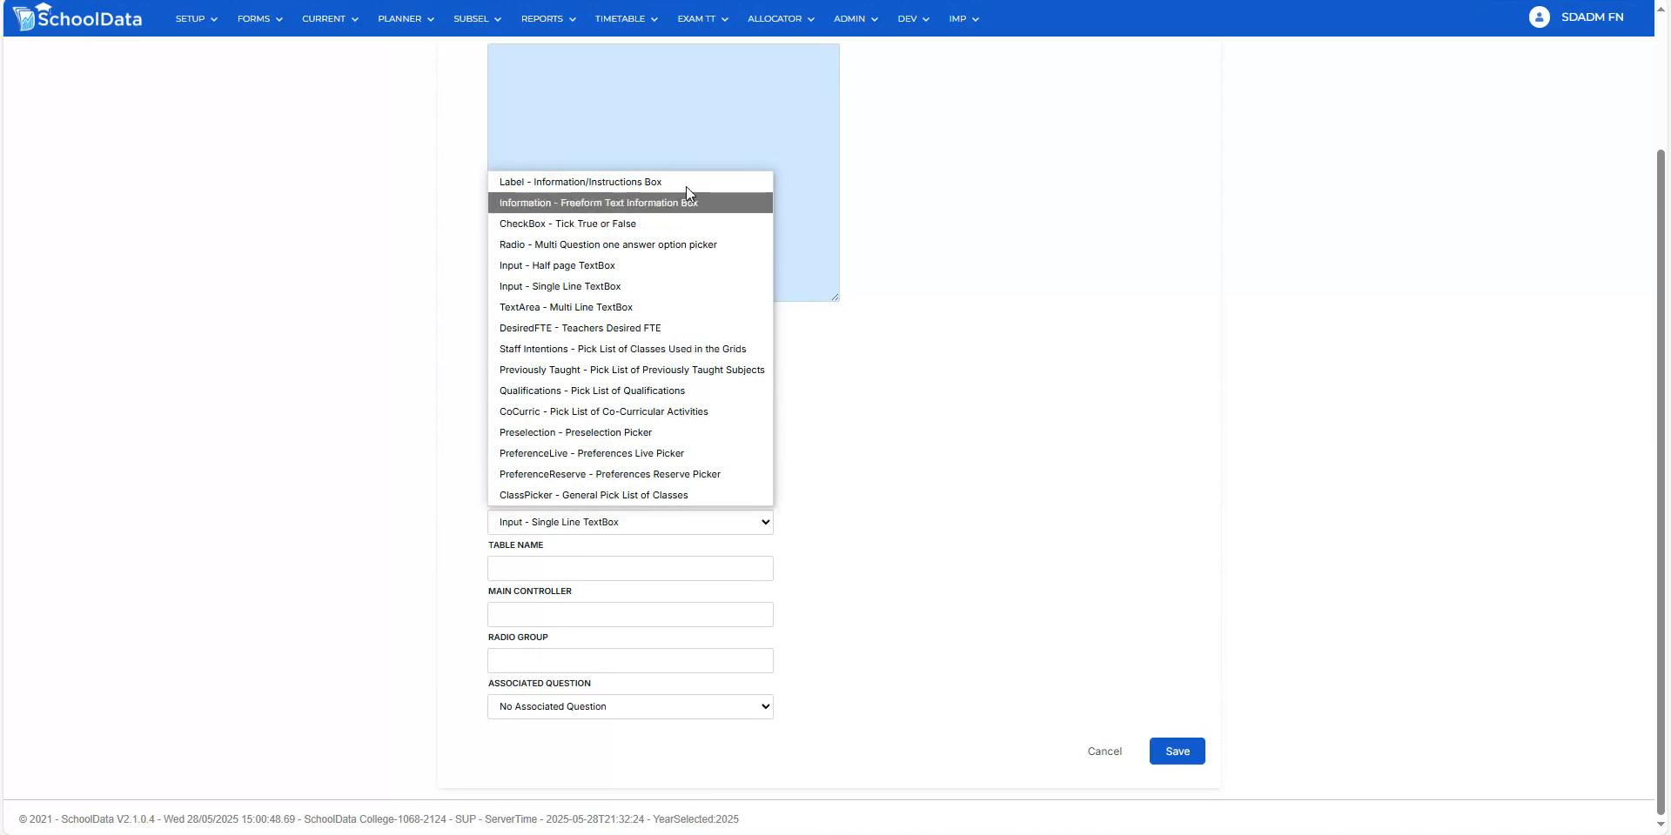
left_click(702, 93)
type("Which c")
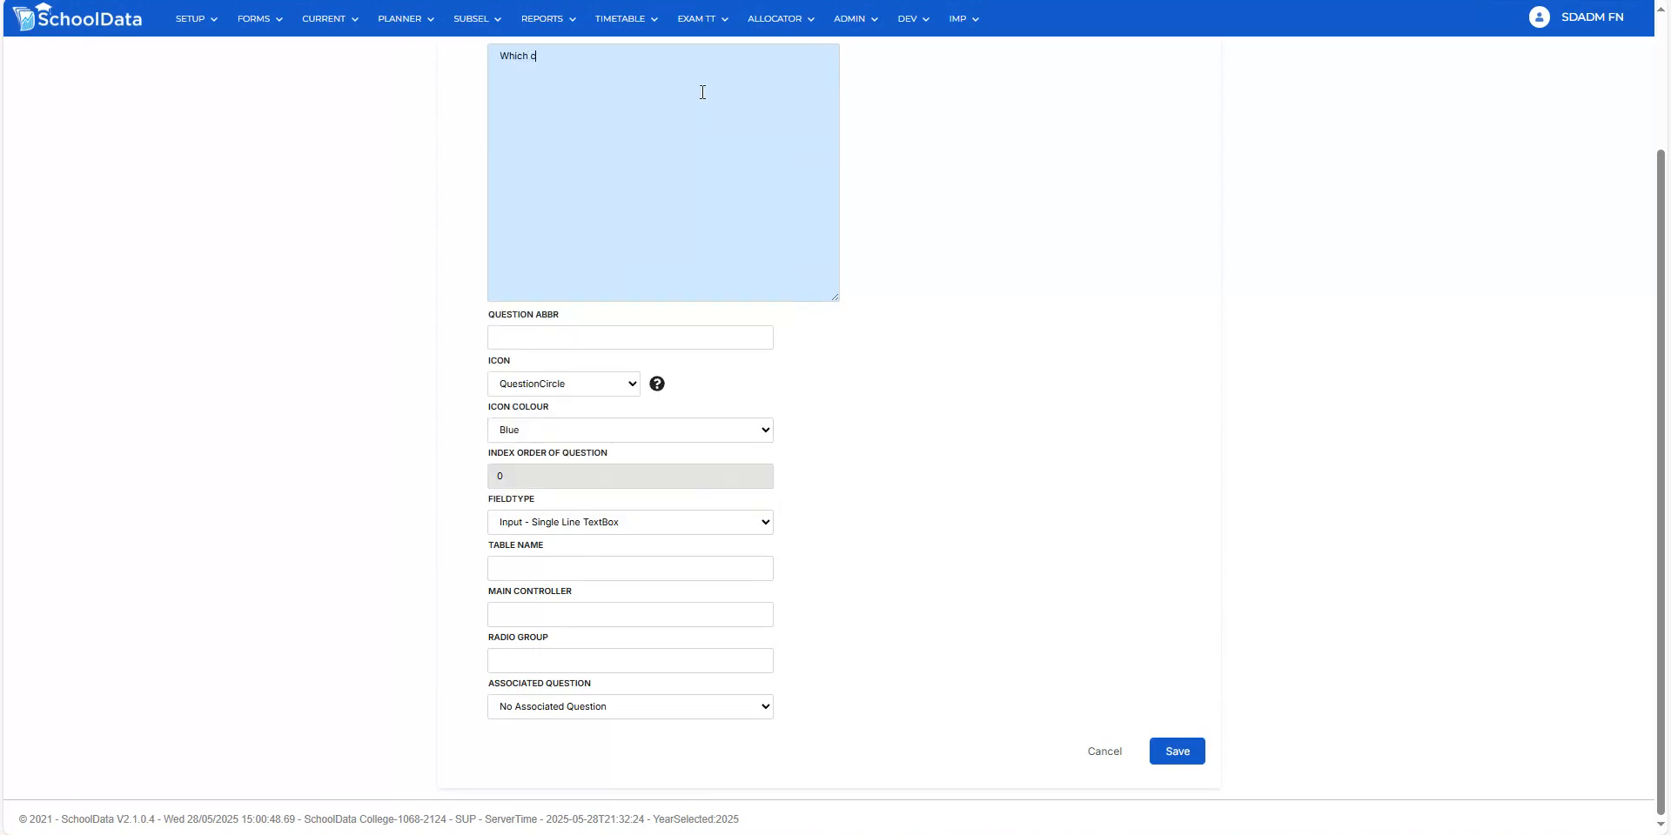
type("subjects would you like to teach next year?")
- Set the question's field type to Staff Intentions - Pick List of Classes Used in the Grids and try to save it
left_click(609, 522)
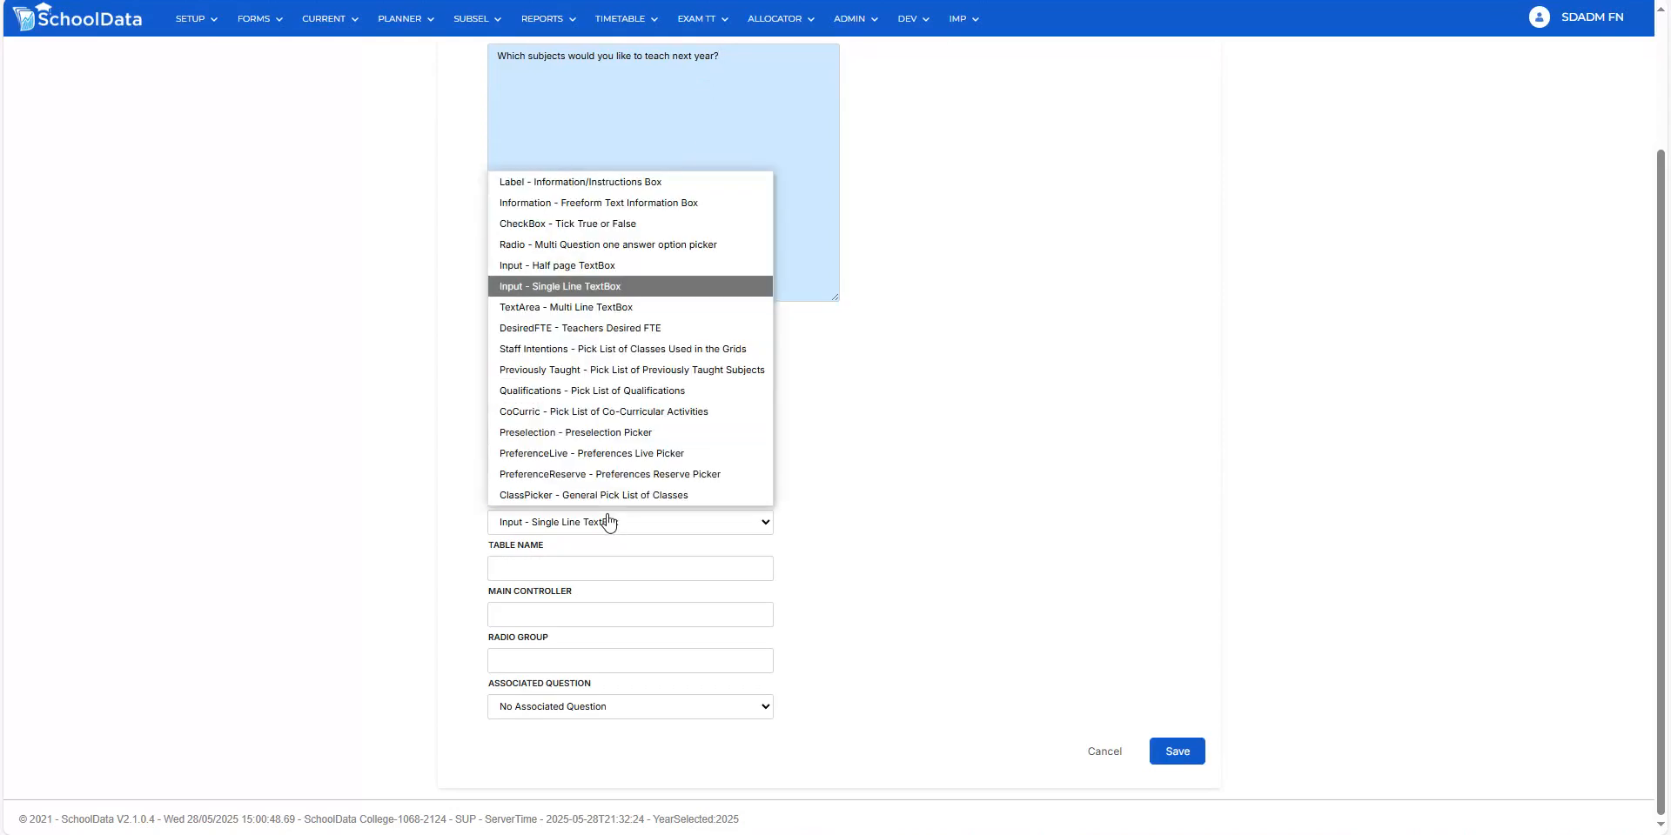
left_click(570, 349)
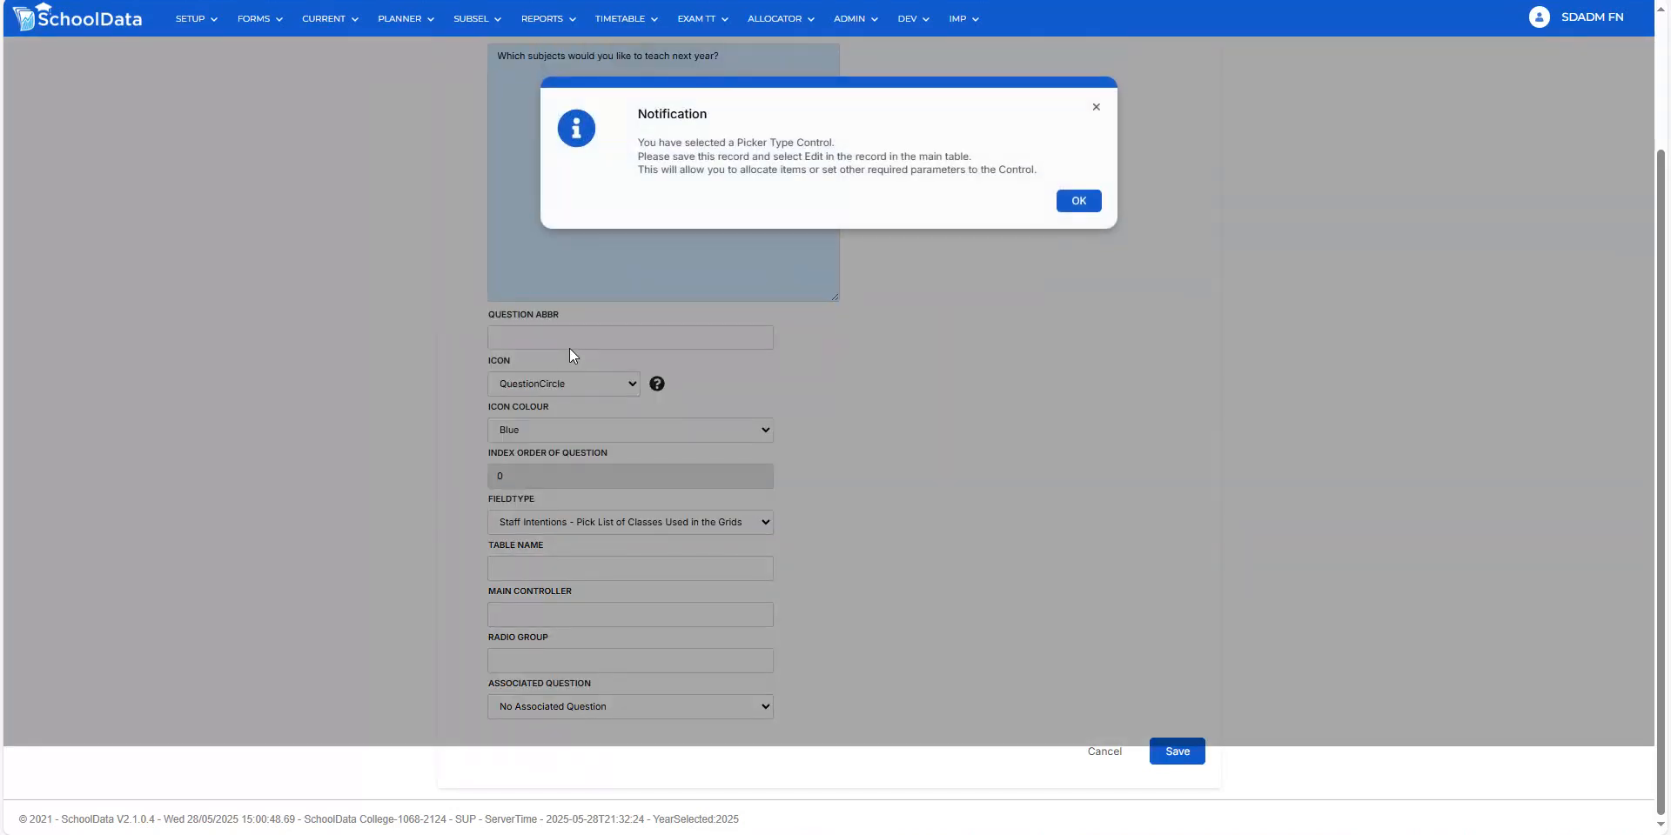
left_click(1083, 205)
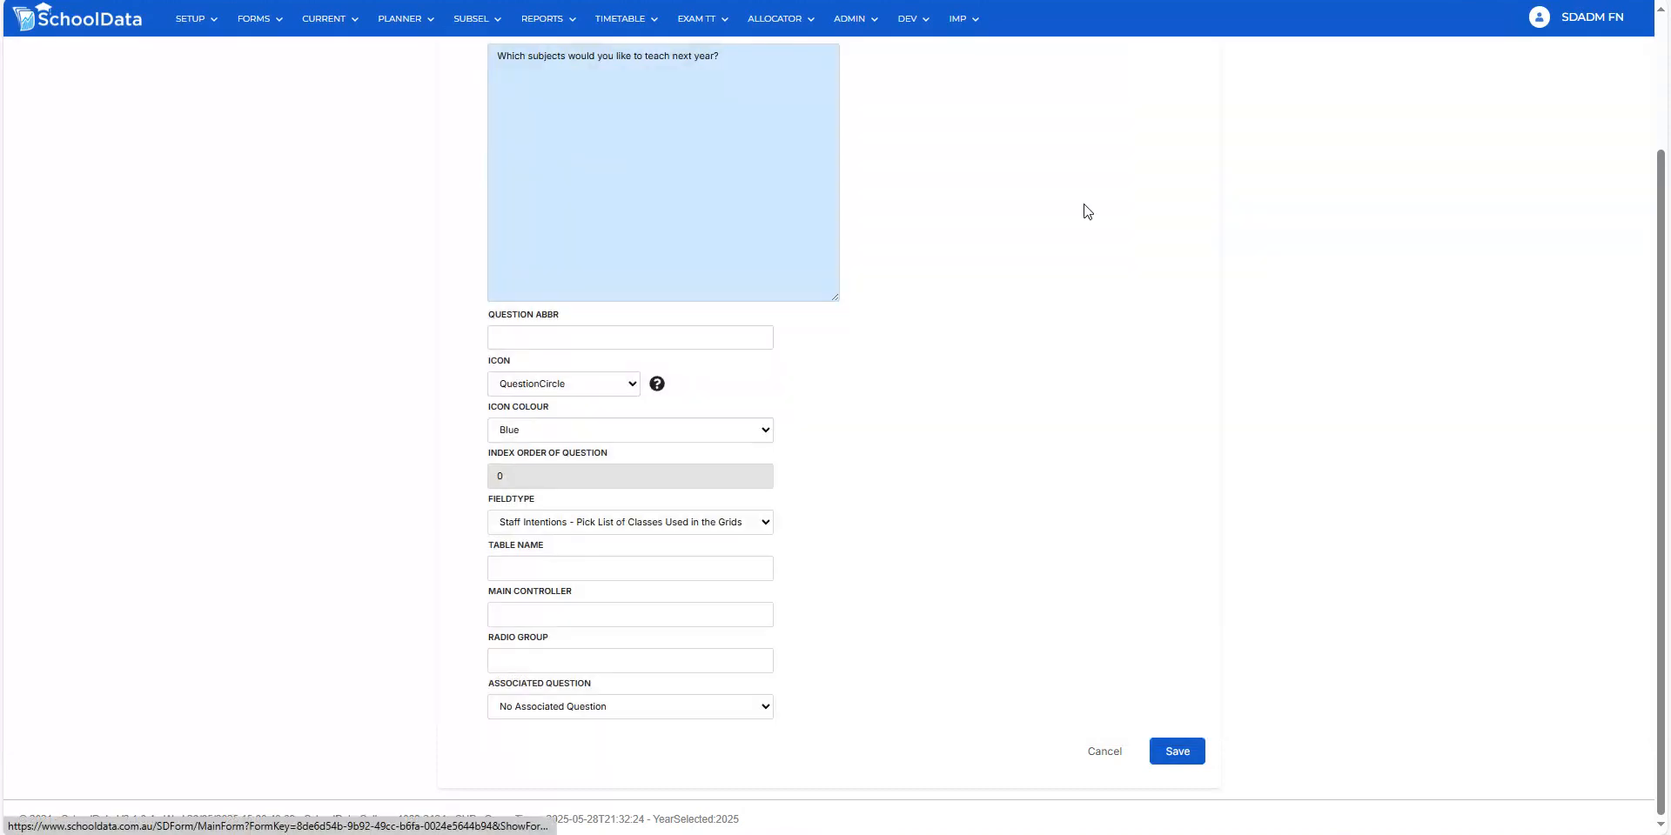
left_click(1169, 757)
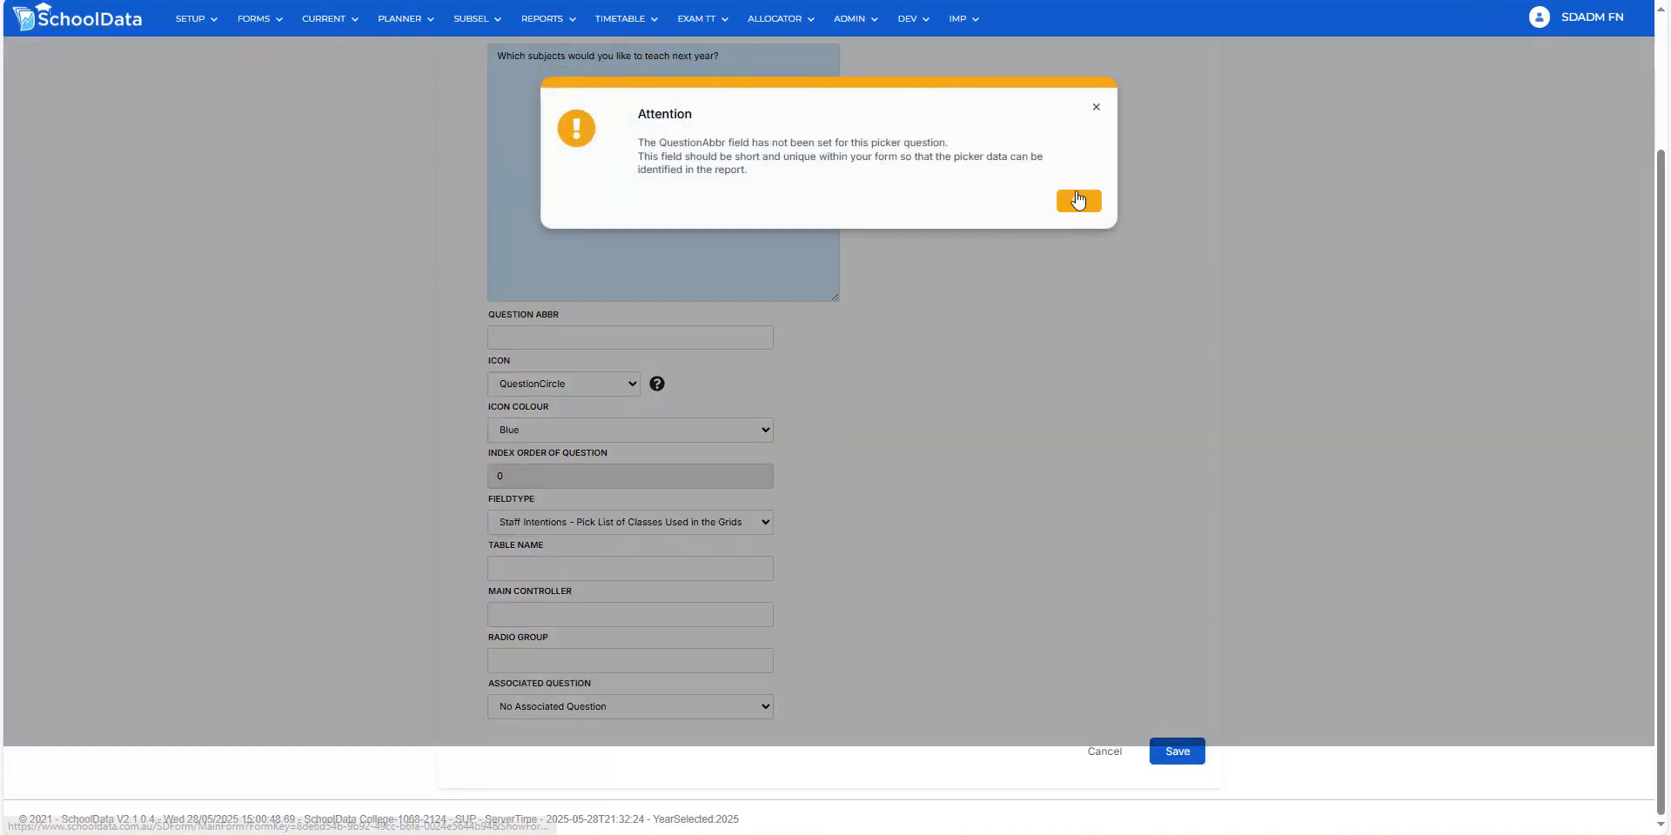
left_click(1078, 200)
- Enter the question abbreviation teachPref and save the subjects question
scroll(579, 458, "up", 1)
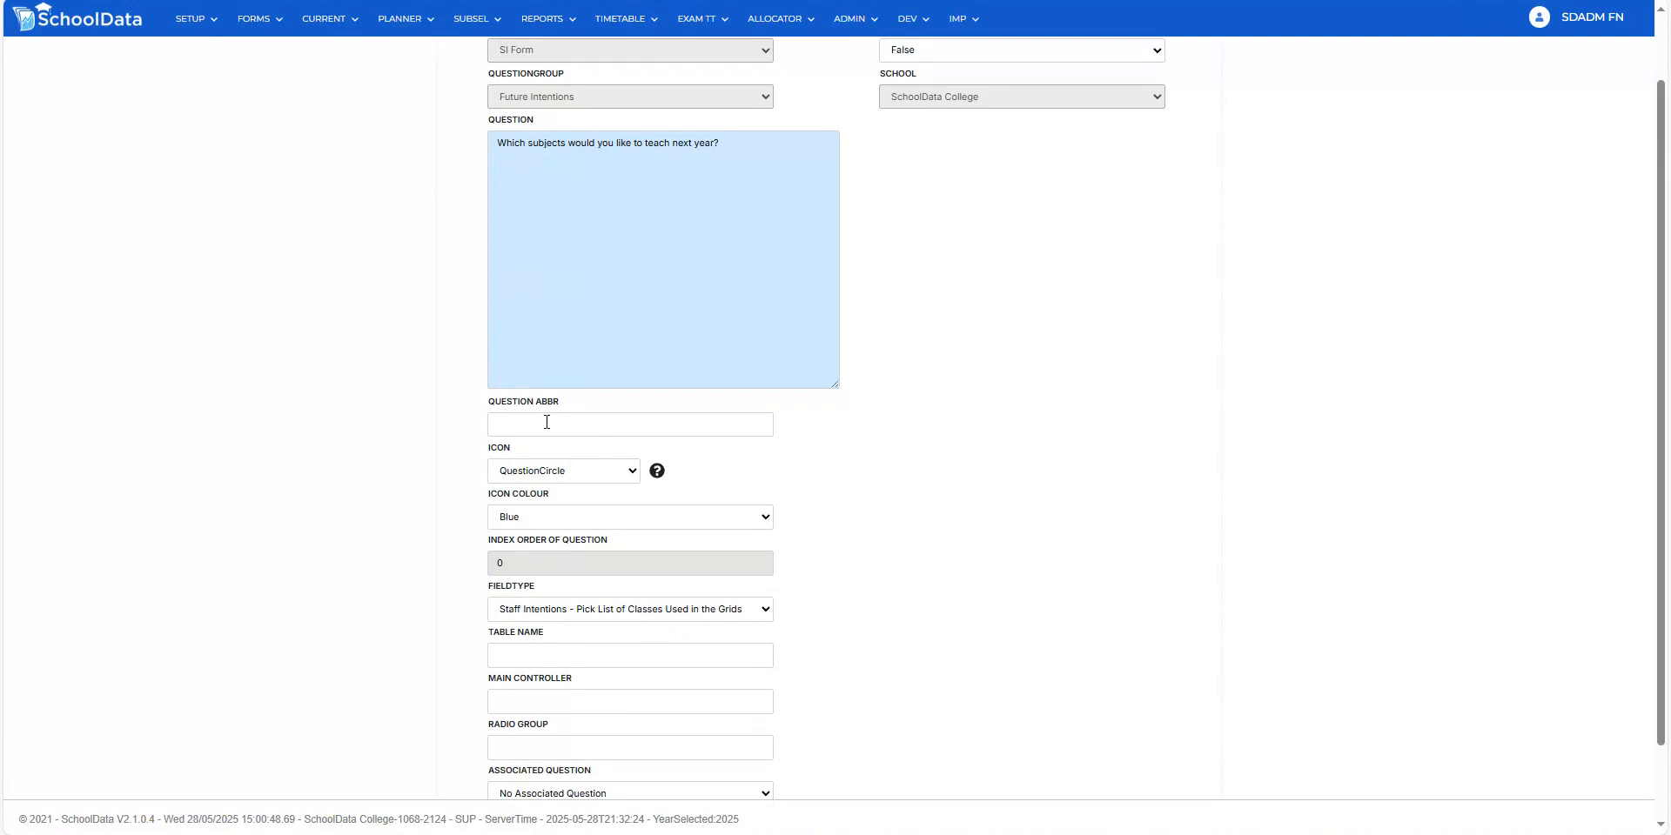
type("teachPref")
scroll(594, 458, "up", 1)
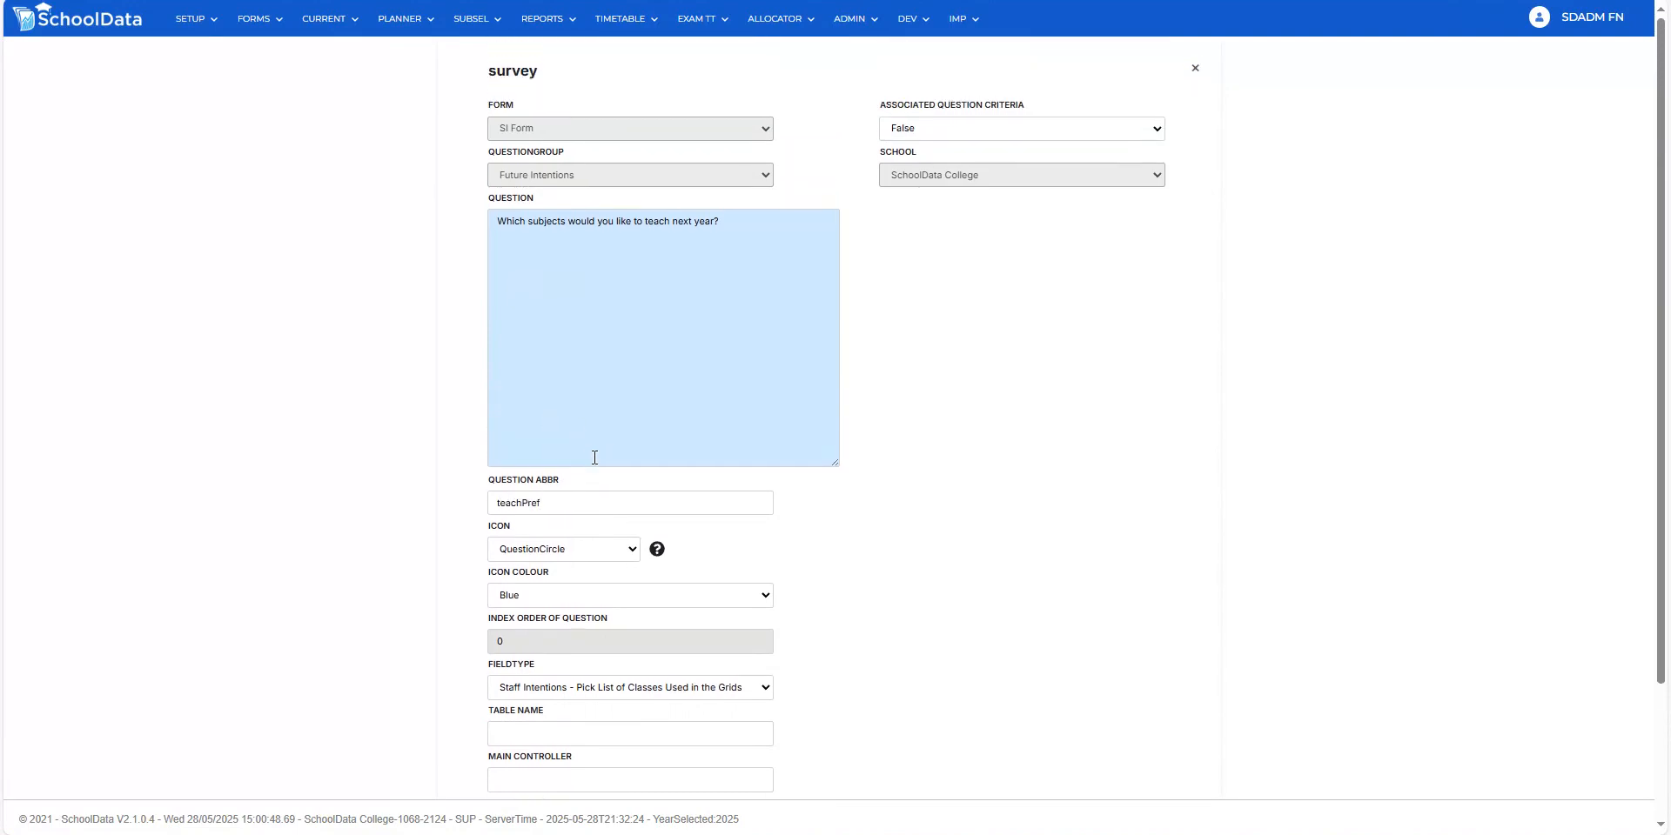
scroll(1053, 775, "down", 2)
left_click(1174, 758)
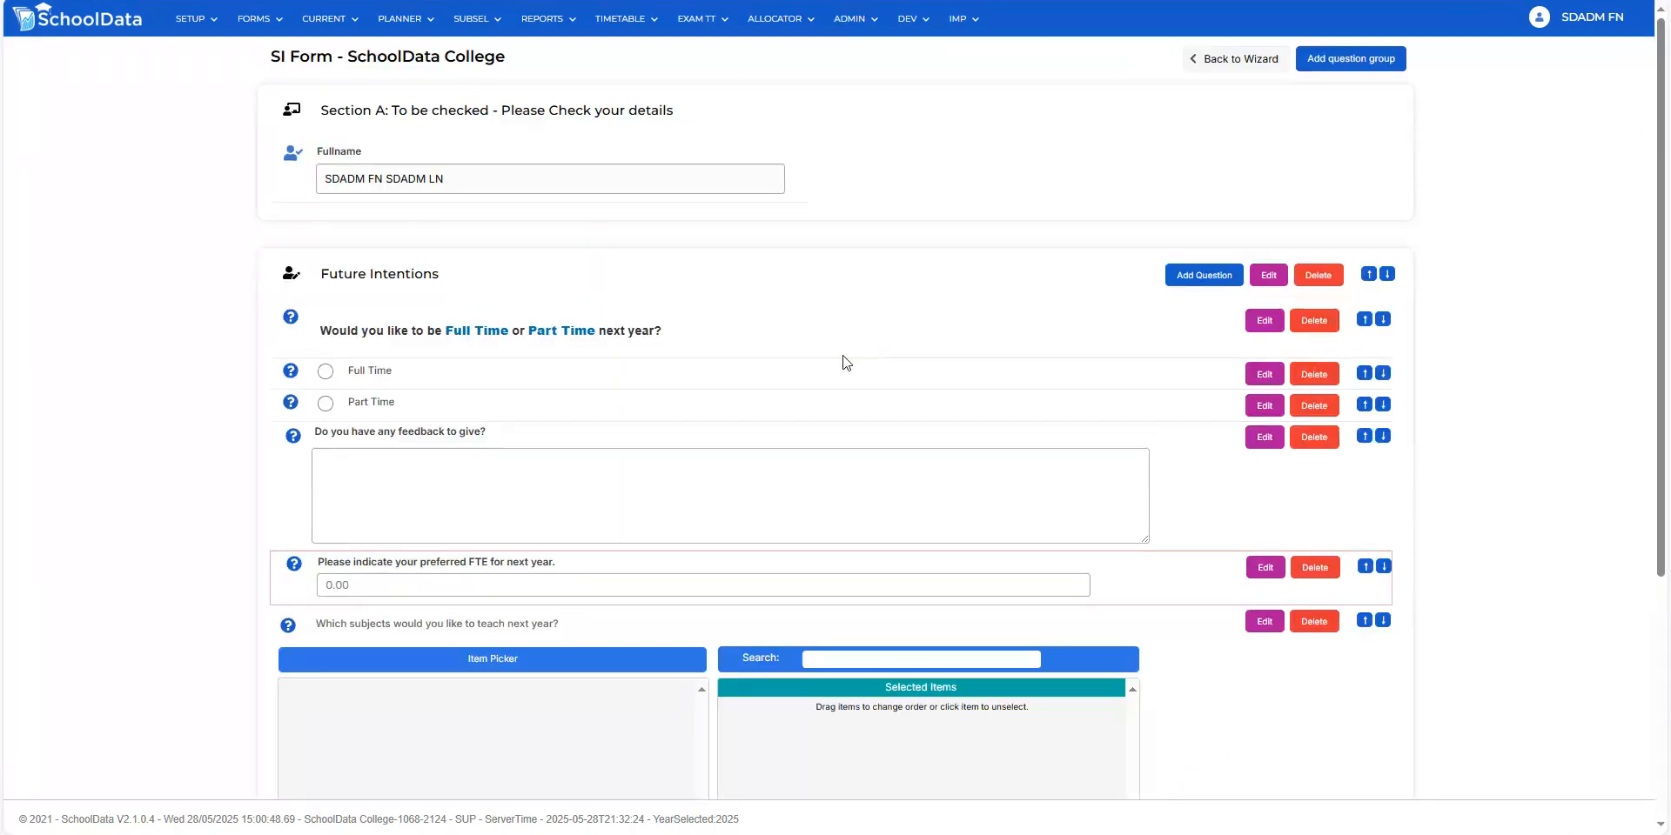
- Open the "Which subjects would you like to teach next year?" question for editing and open its list of classes in the Subjects Picker
scroll(879, 510, "down", 4)
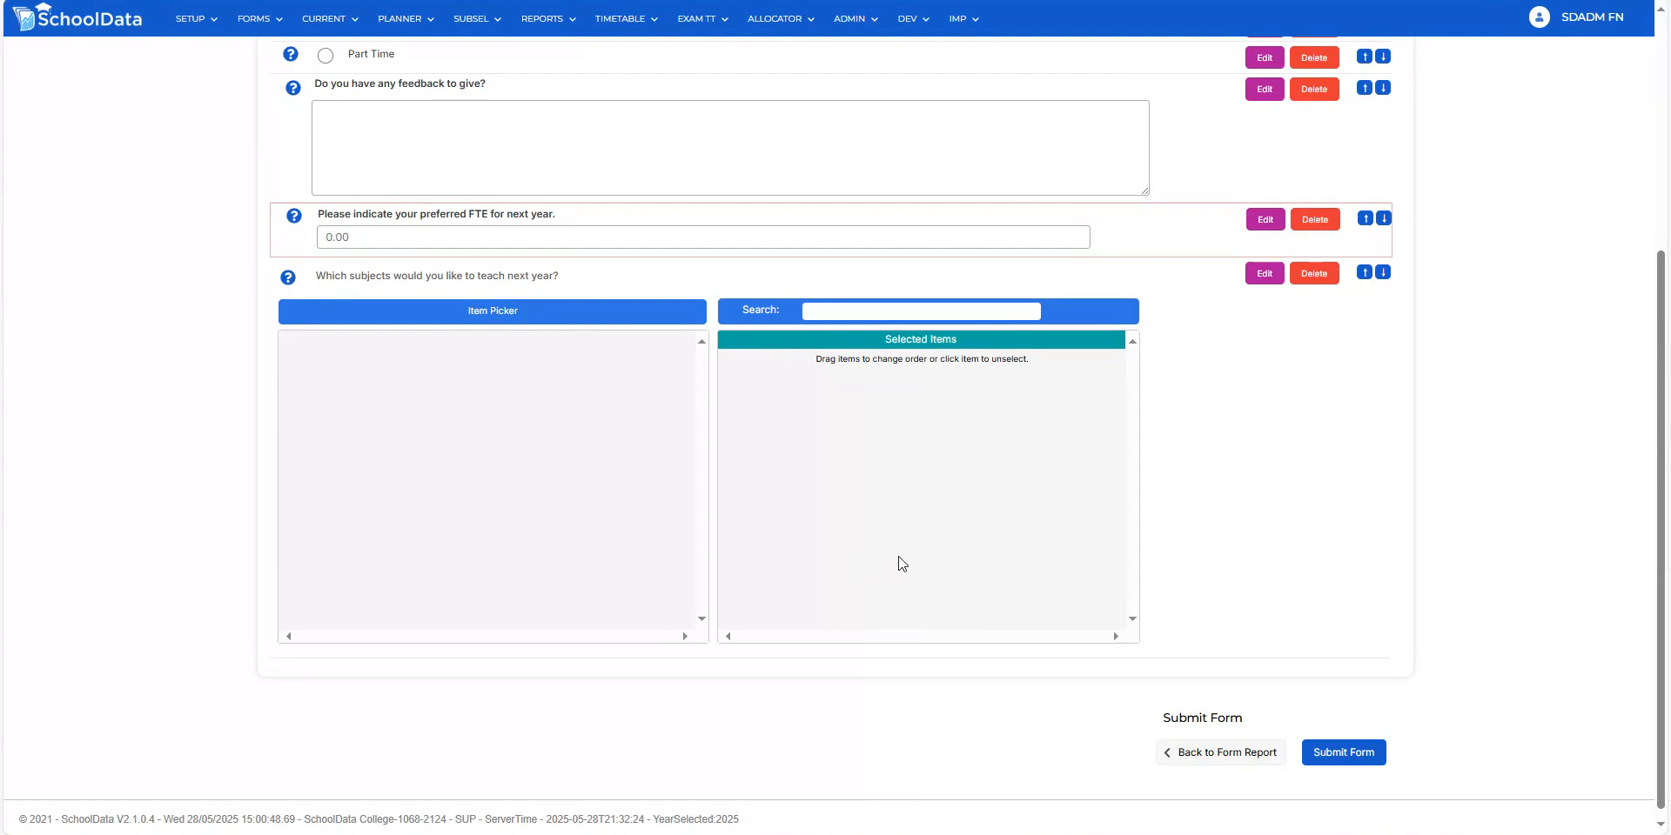
left_click(1266, 275)
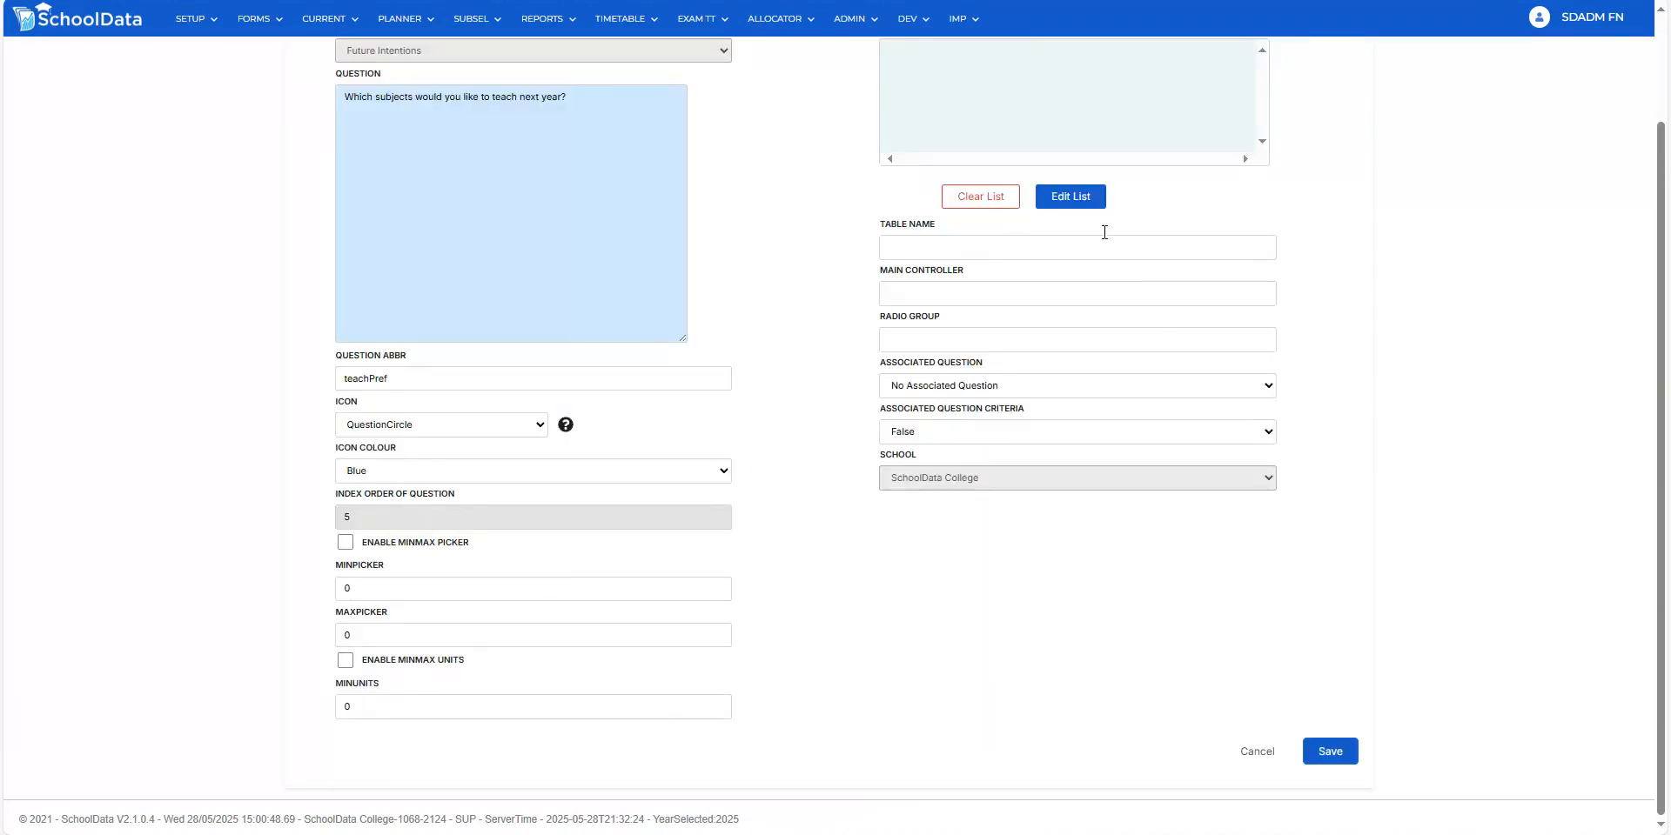
scroll(829, 423, "up", 1)
scroll(829, 424, "up", 1)
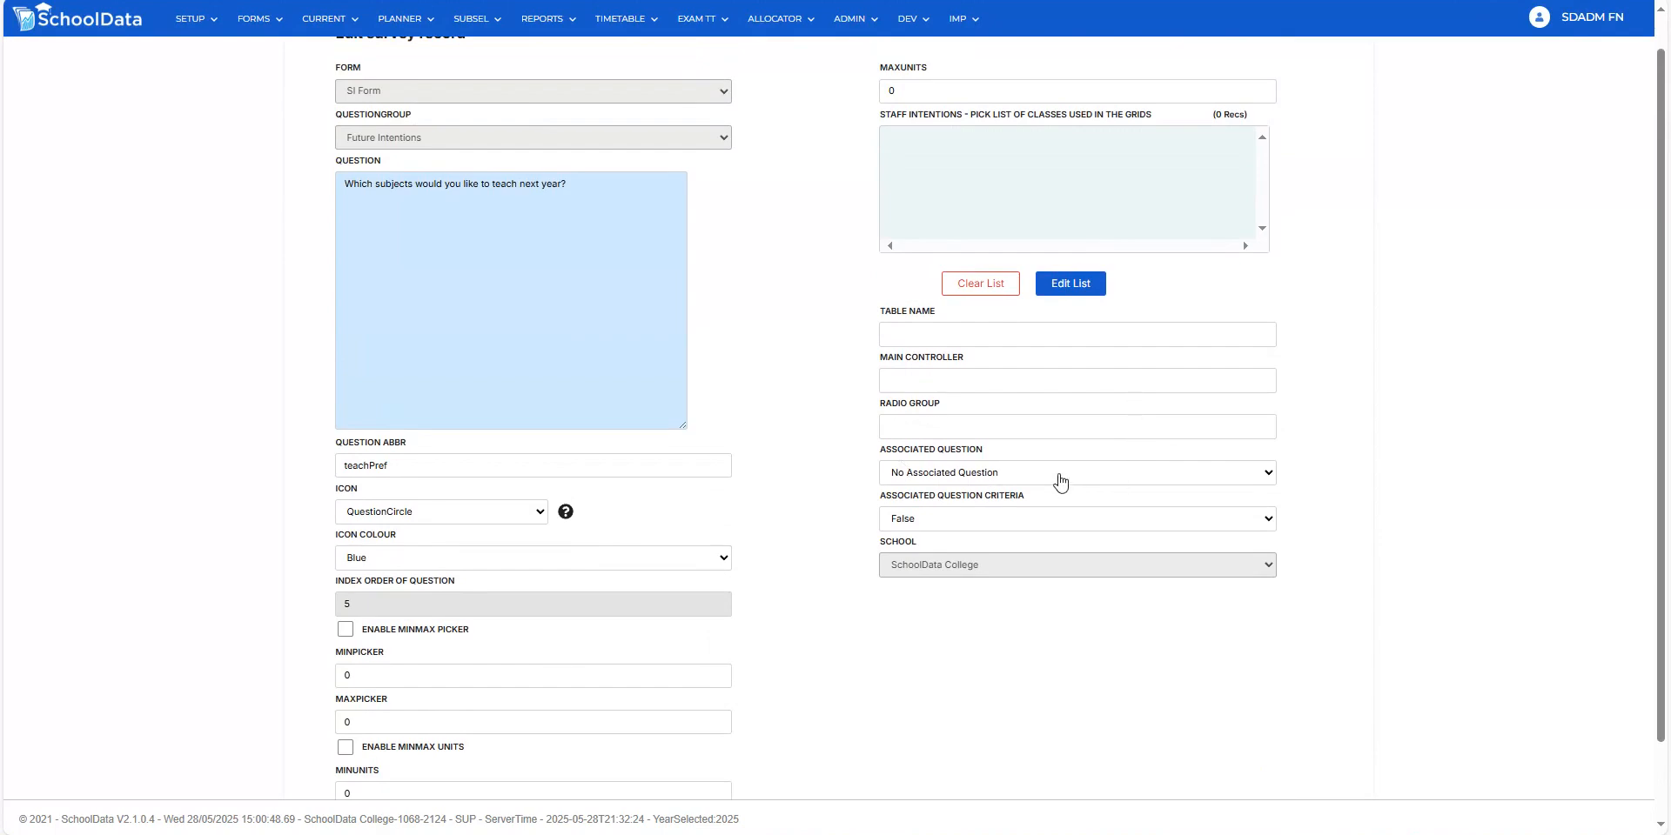
scroll(703, 319, "down", 2)
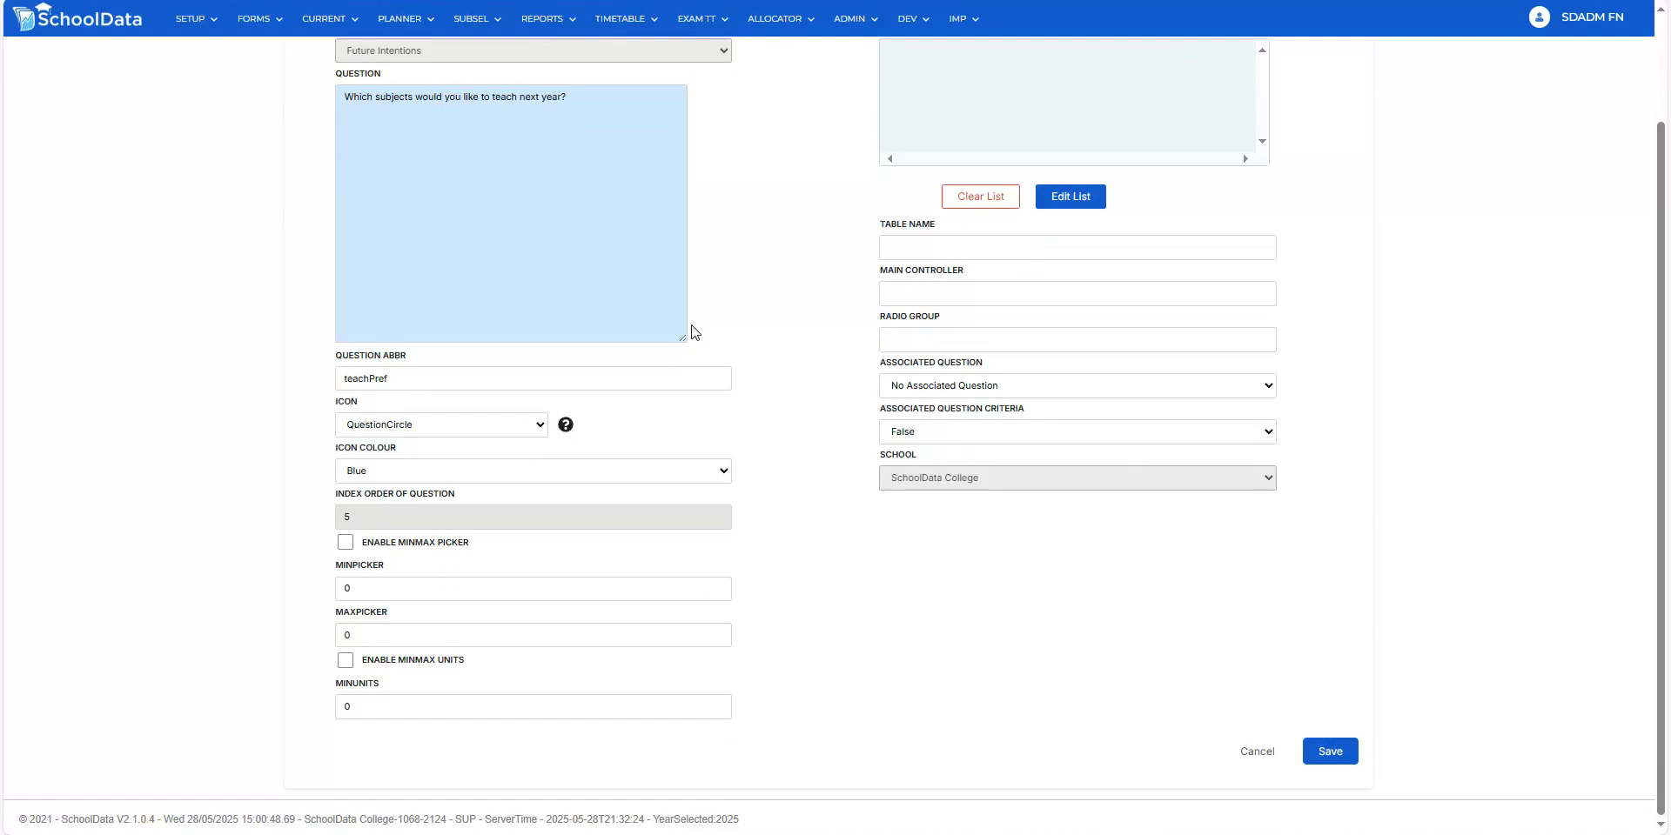
scroll(757, 383, "up", 3)
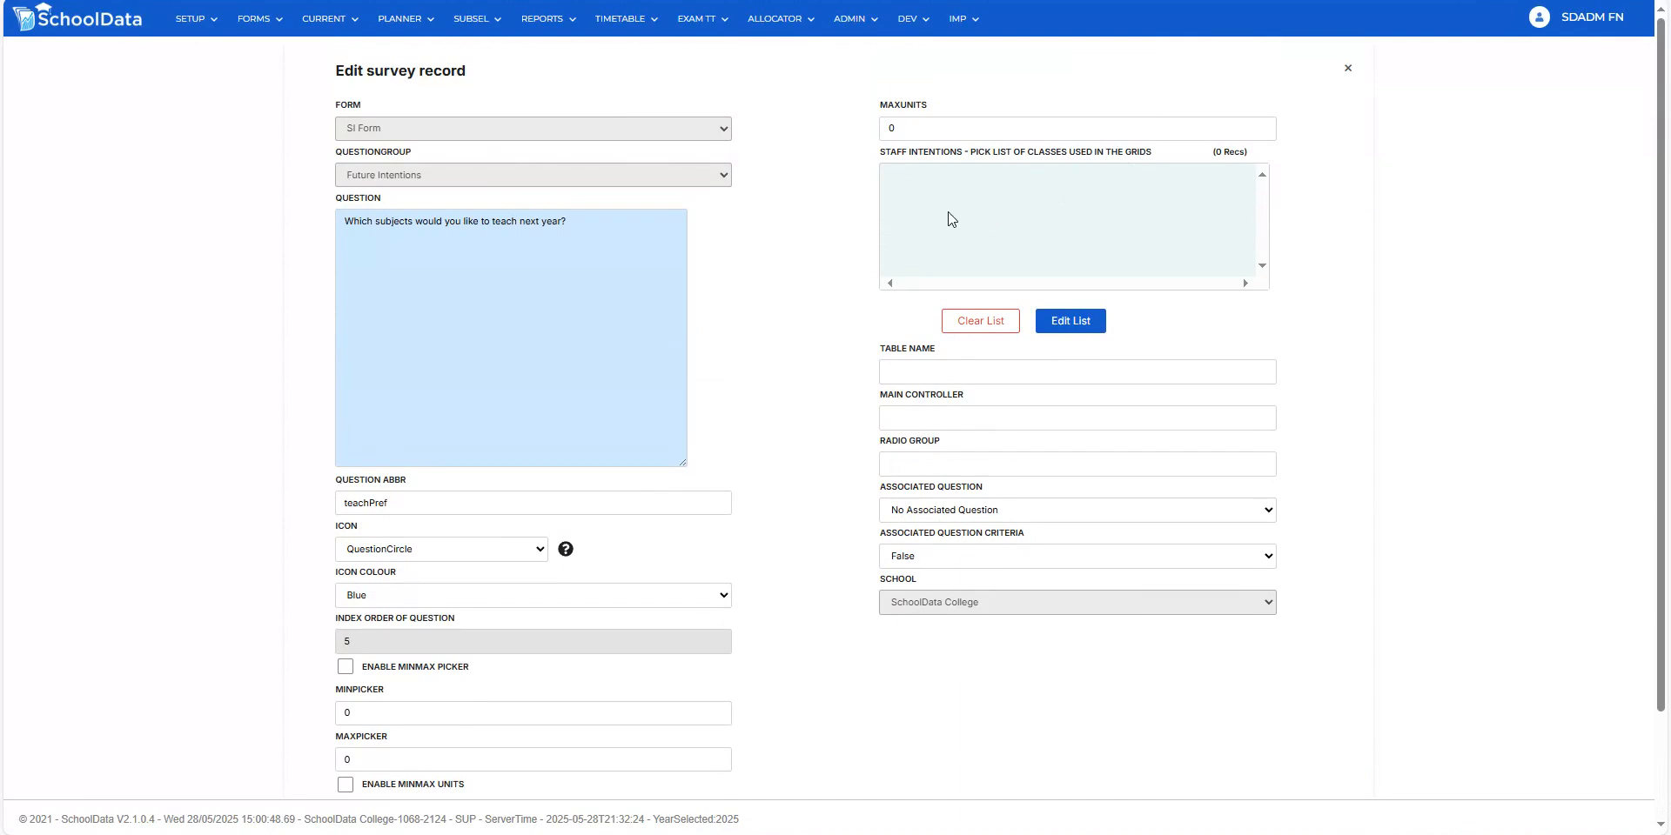
left_click(1054, 322)
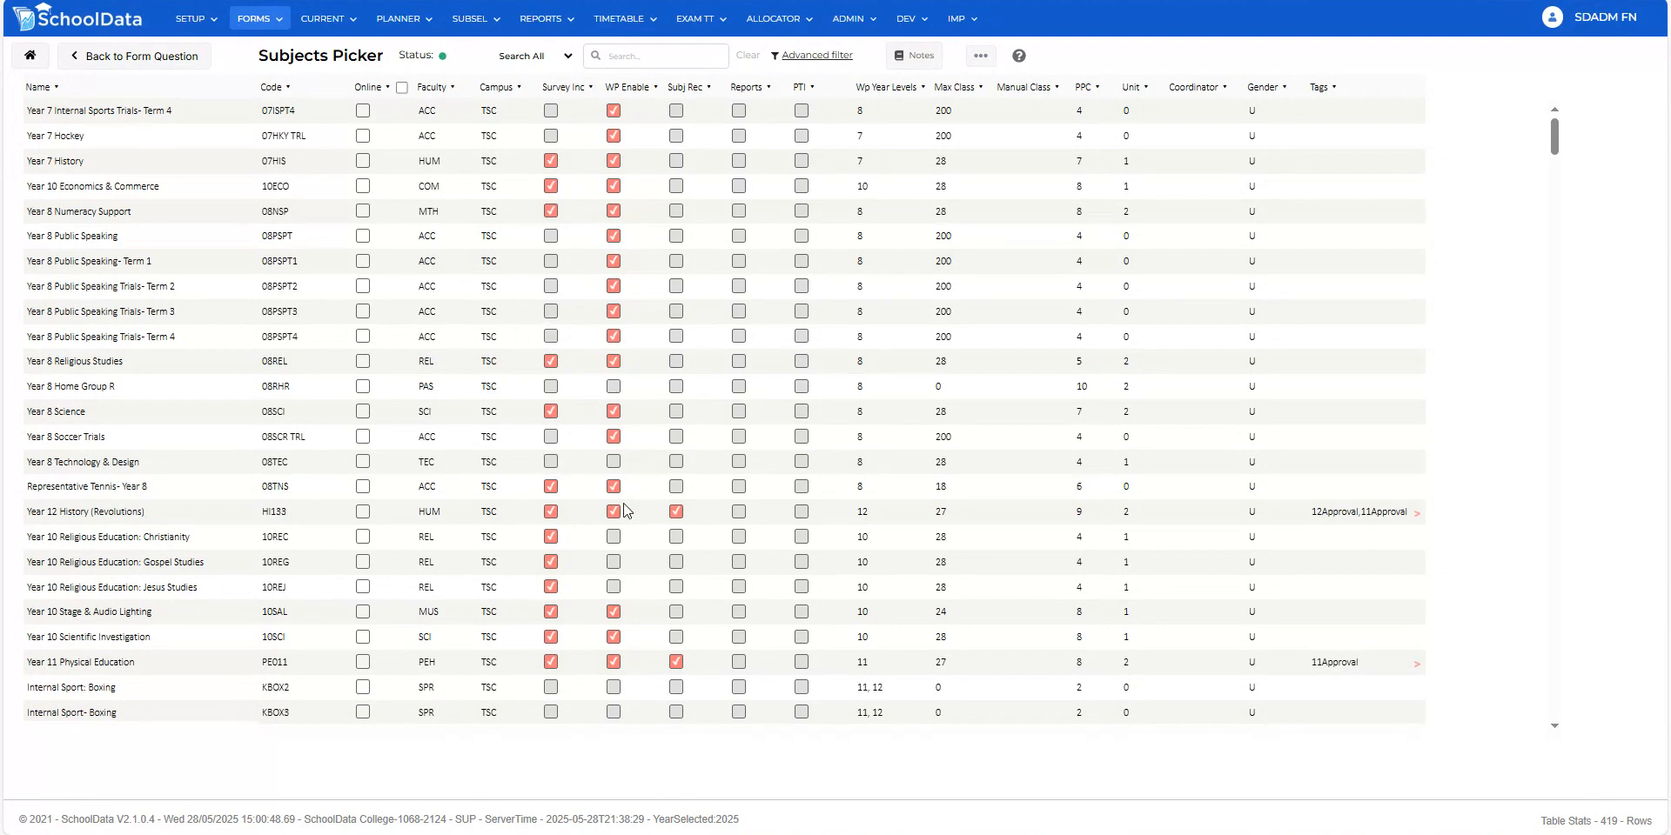
- Filter the Subjects Picker to subjects that have Survey Inc ticked, using the = comparator
left_click(811, 56)
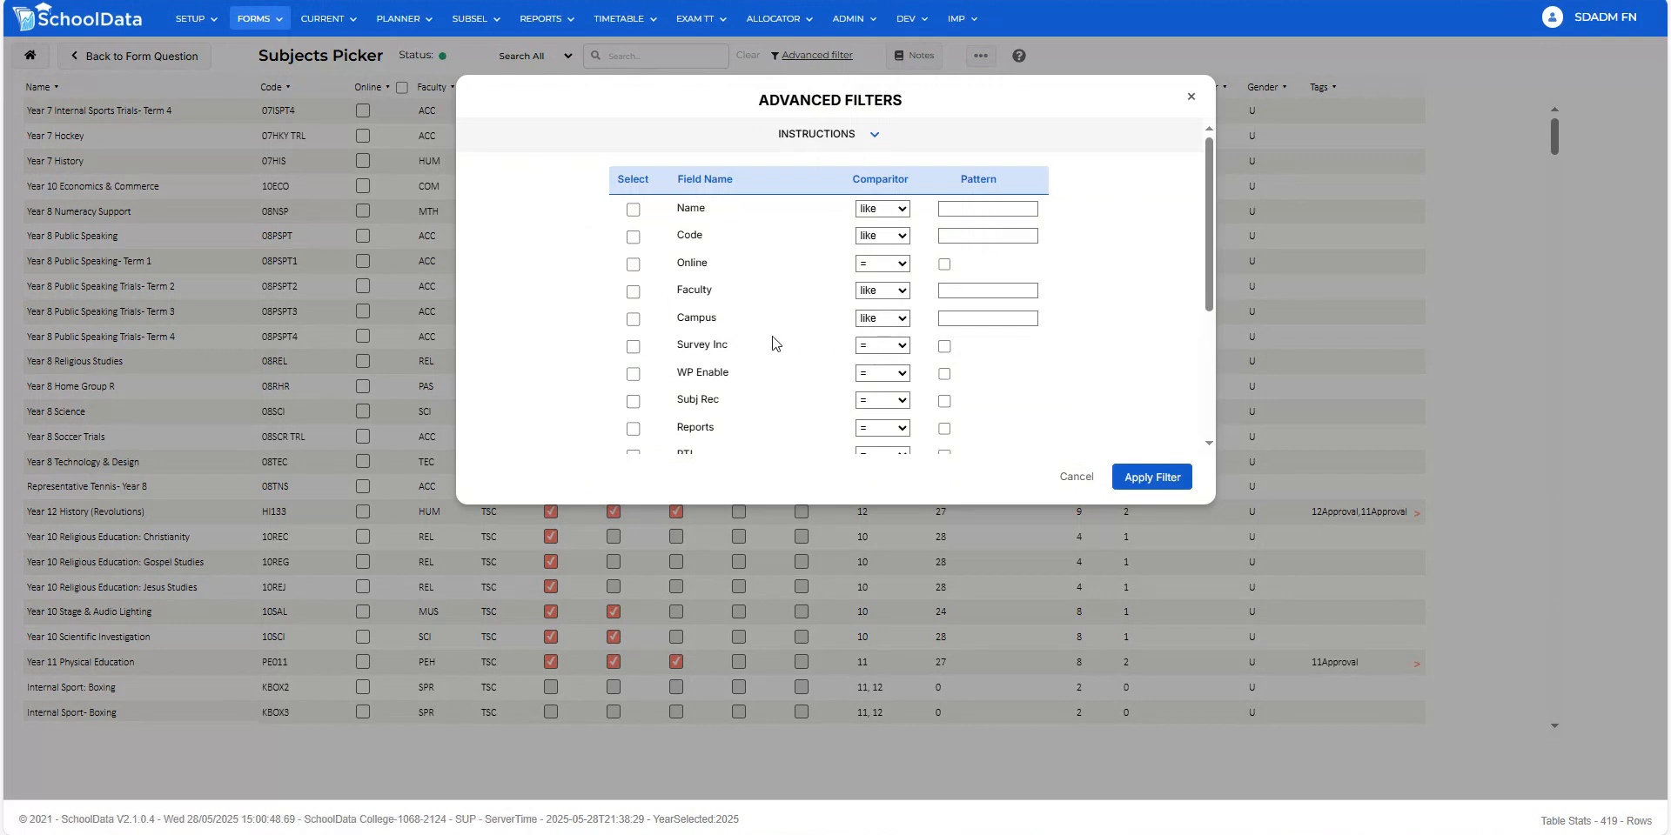
left_click(633, 346)
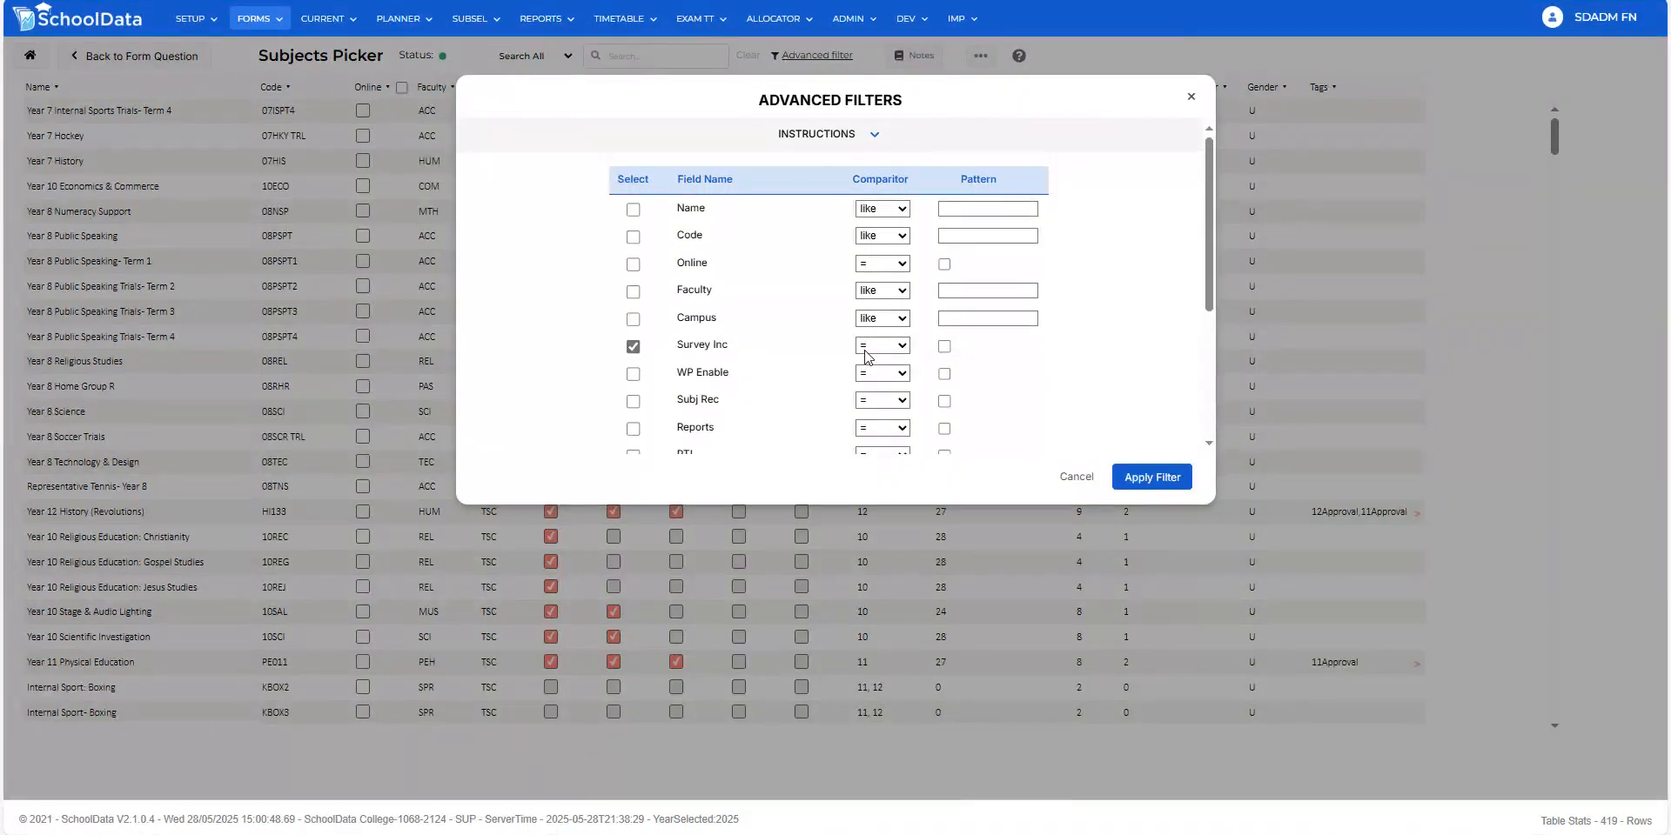
left_click(944, 348)
left_click(1150, 478)
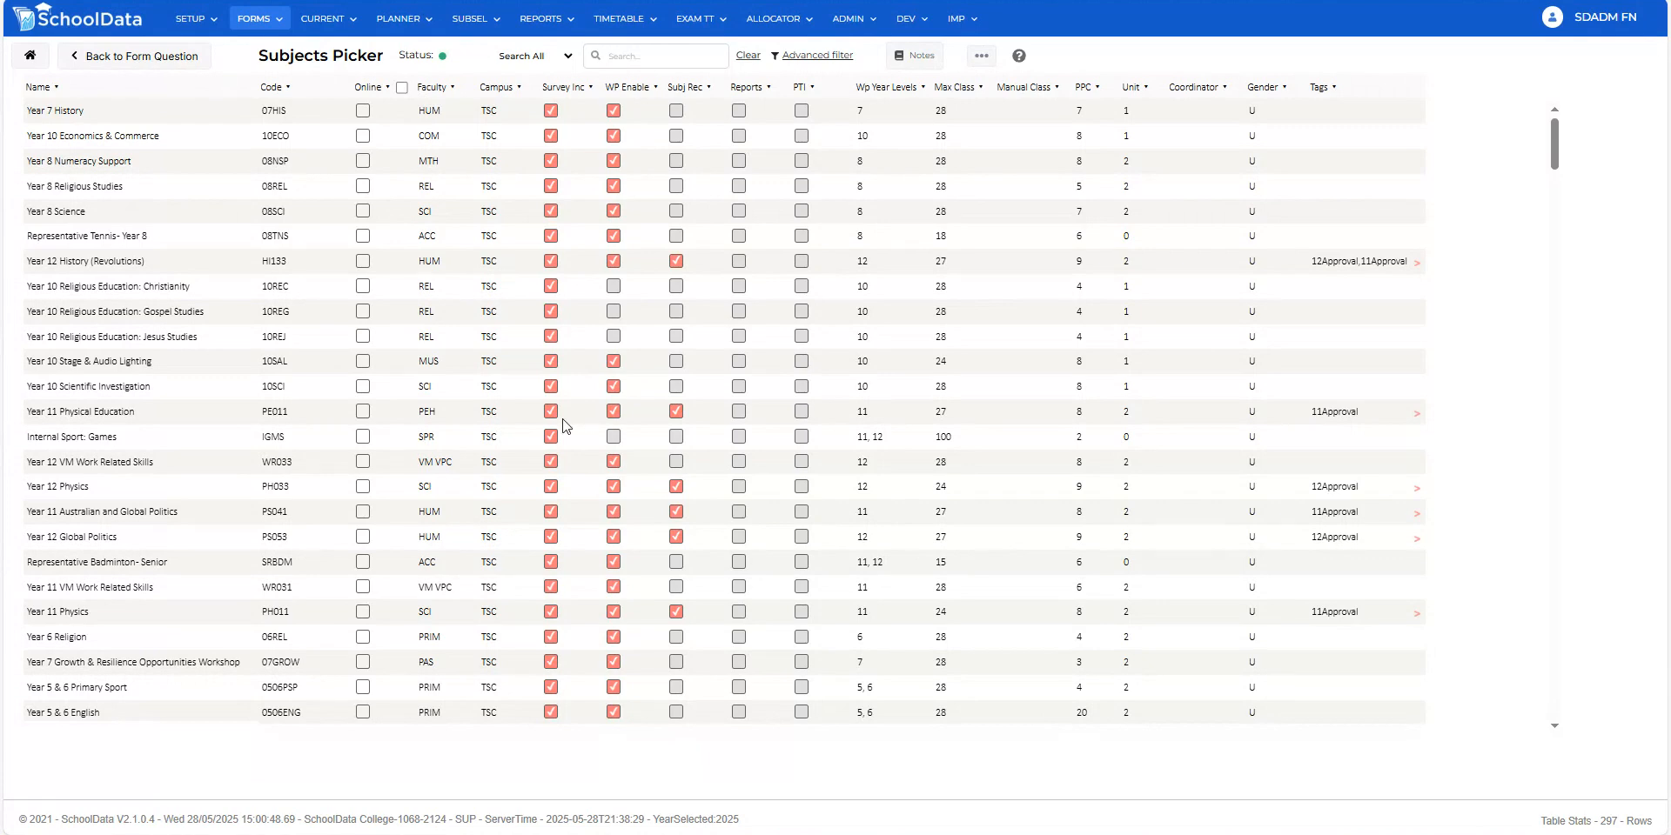
- Add subjects 08NSP, 08REL, 08SCI, 08TNS and HI133 to the question's pick list and return to the question record
left_click(363, 161)
left_click(363, 186)
left_click(363, 212)
left_click(363, 236)
left_click(363, 261)
left_click(108, 57)
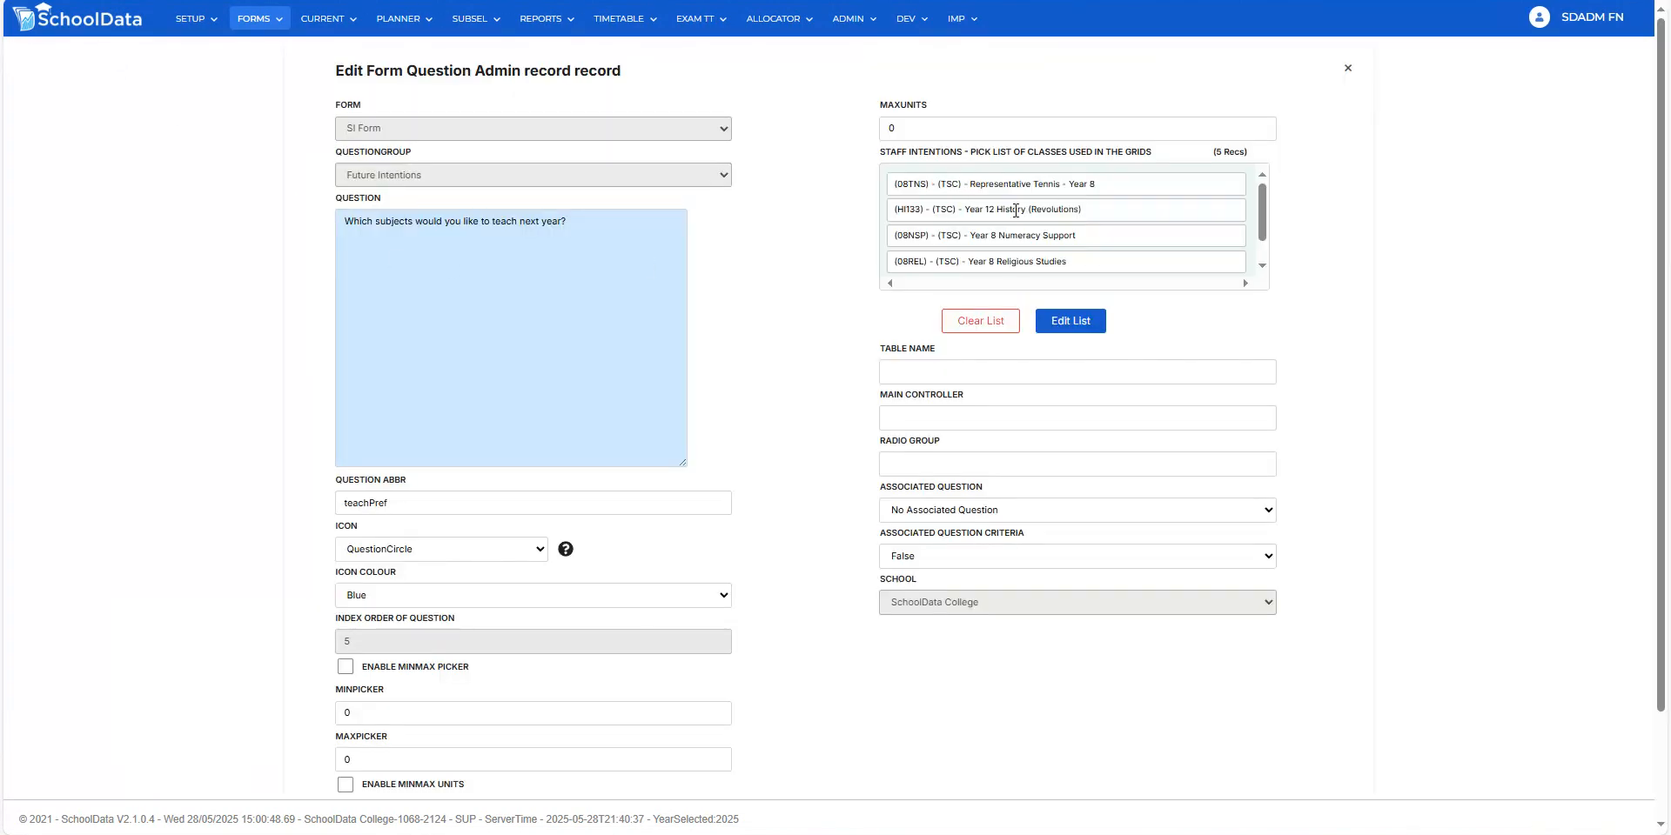
- Enable the min/max picker for the subjects question with a minimum of 3 and a maximum of 200, and save it
left_click(1030, 382)
left_click(795, 492)
scroll(795, 493, "down", 3)
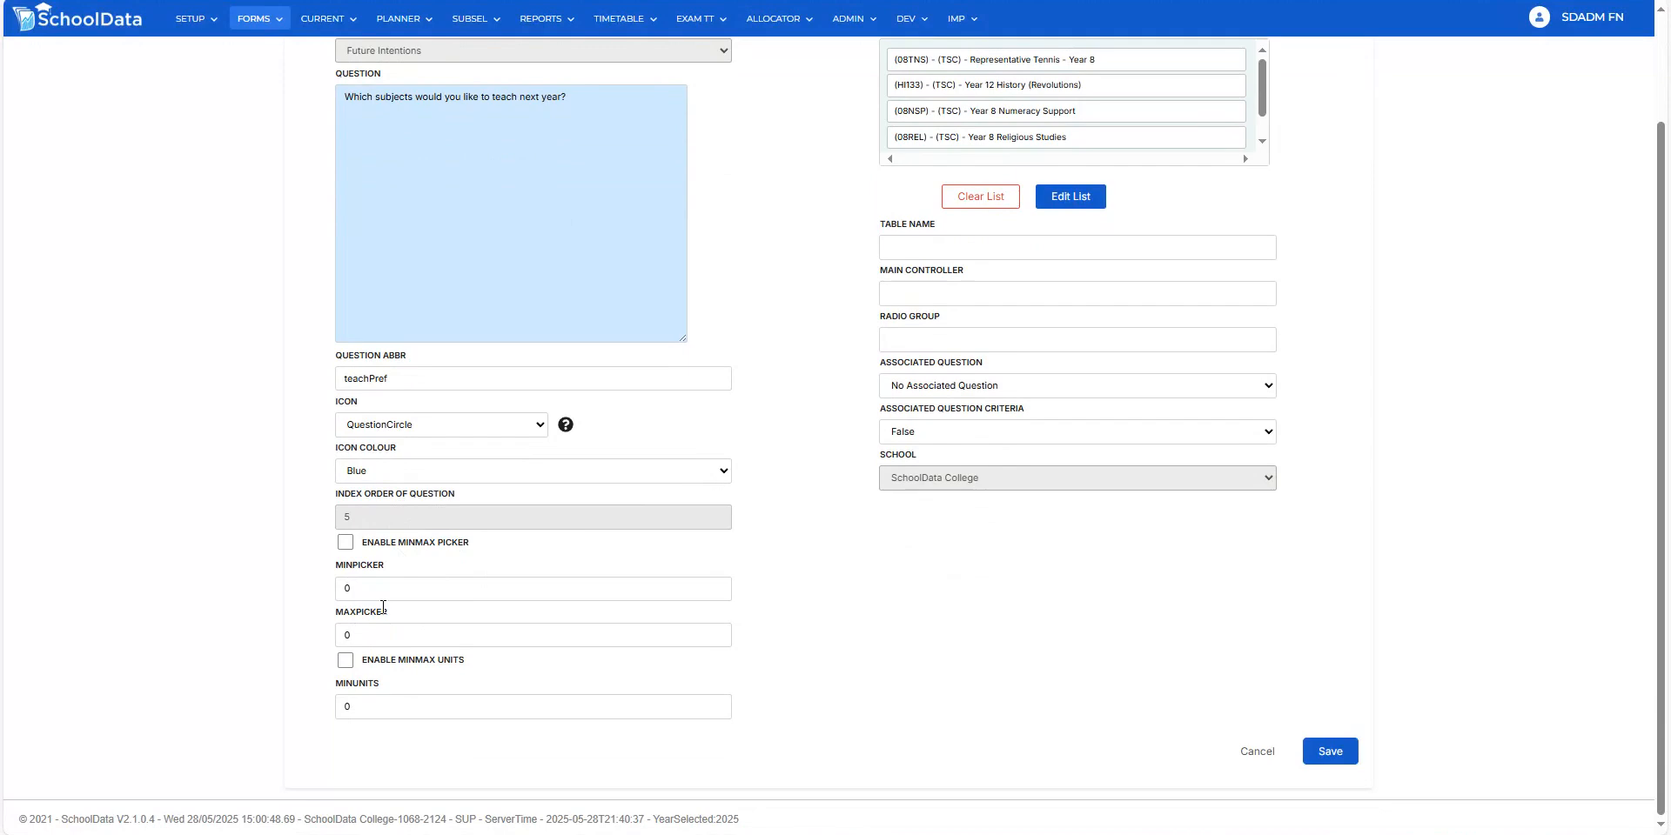
left_click(345, 543)
left_click_drag(363, 584, 320, 590)
type("3")
key("Tab")
type("200")
left_click(1329, 763)
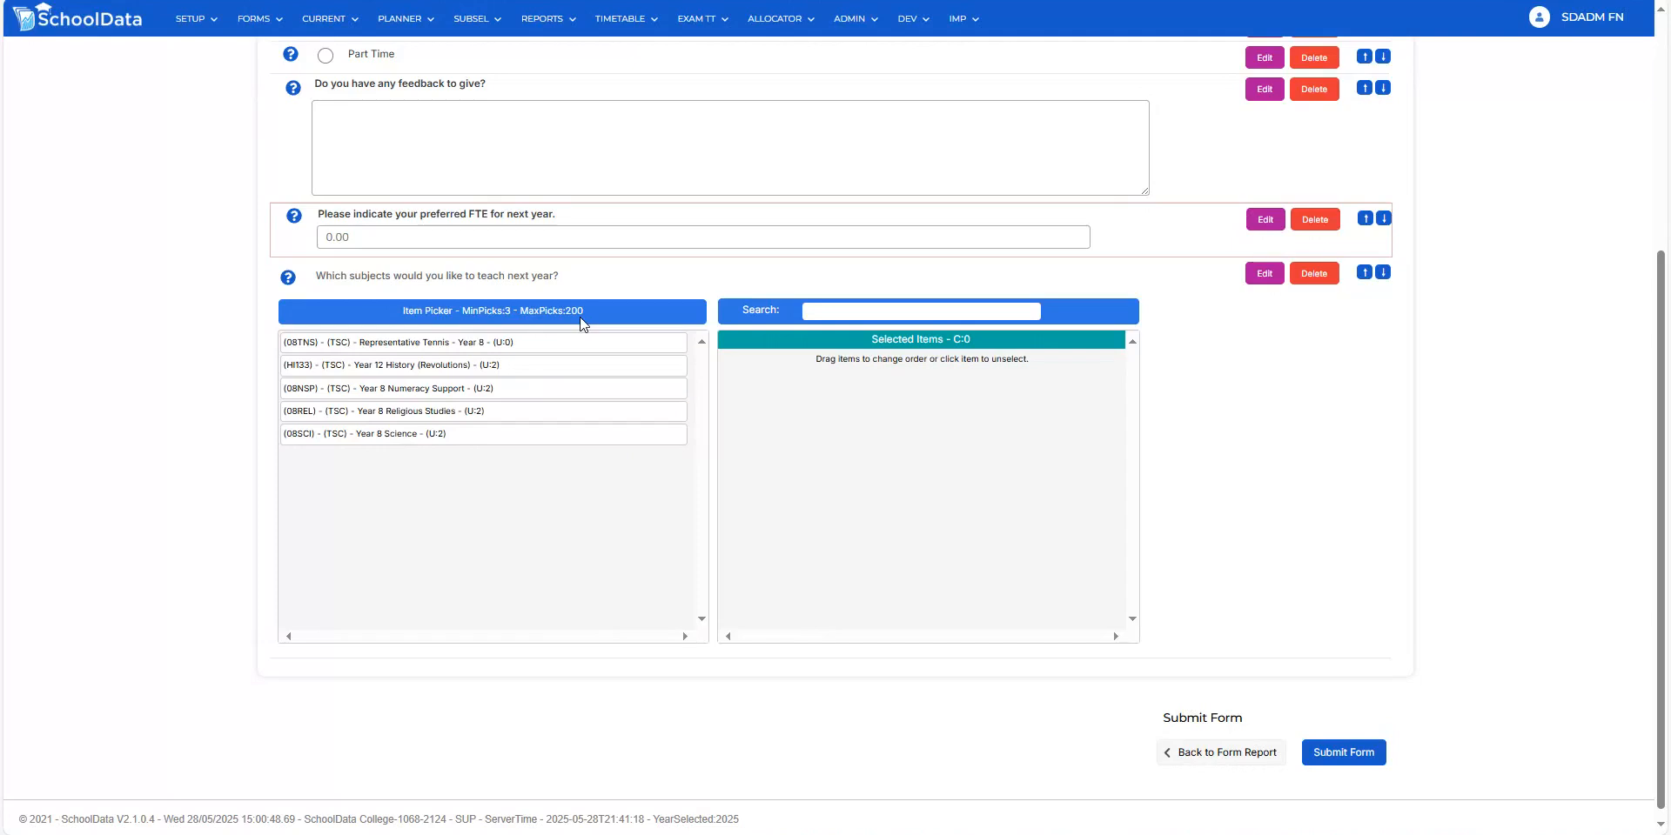
- Test the item picker by selecting Year 12 History, Year 8 Religious Studies and Year 8 Science, moving Science first and unselecting History
left_click(426, 370)
left_click(417, 391)
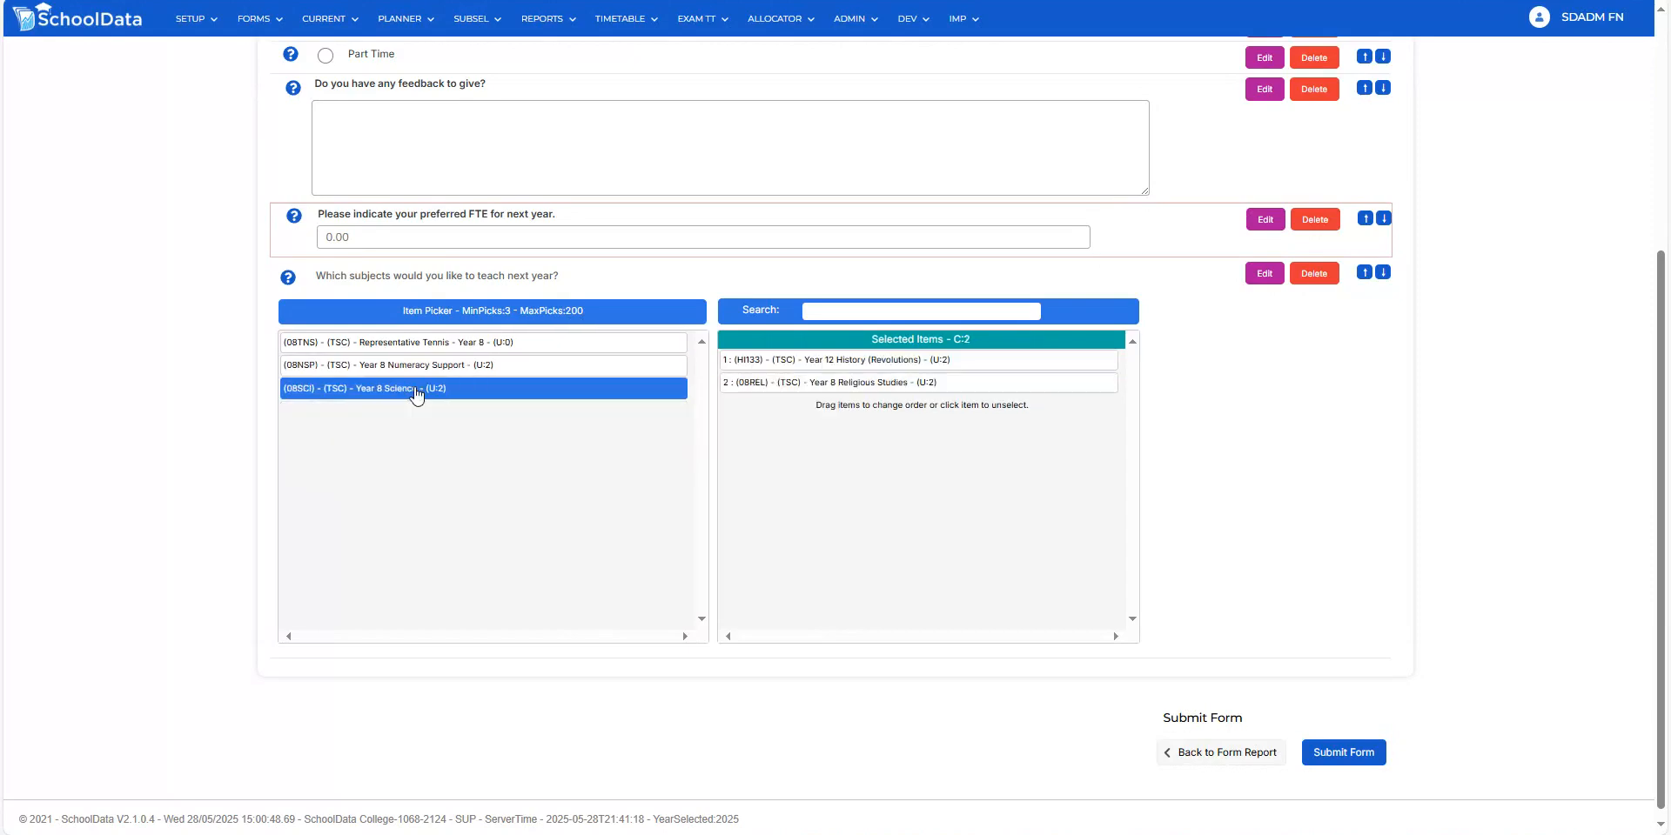
left_click(448, 389)
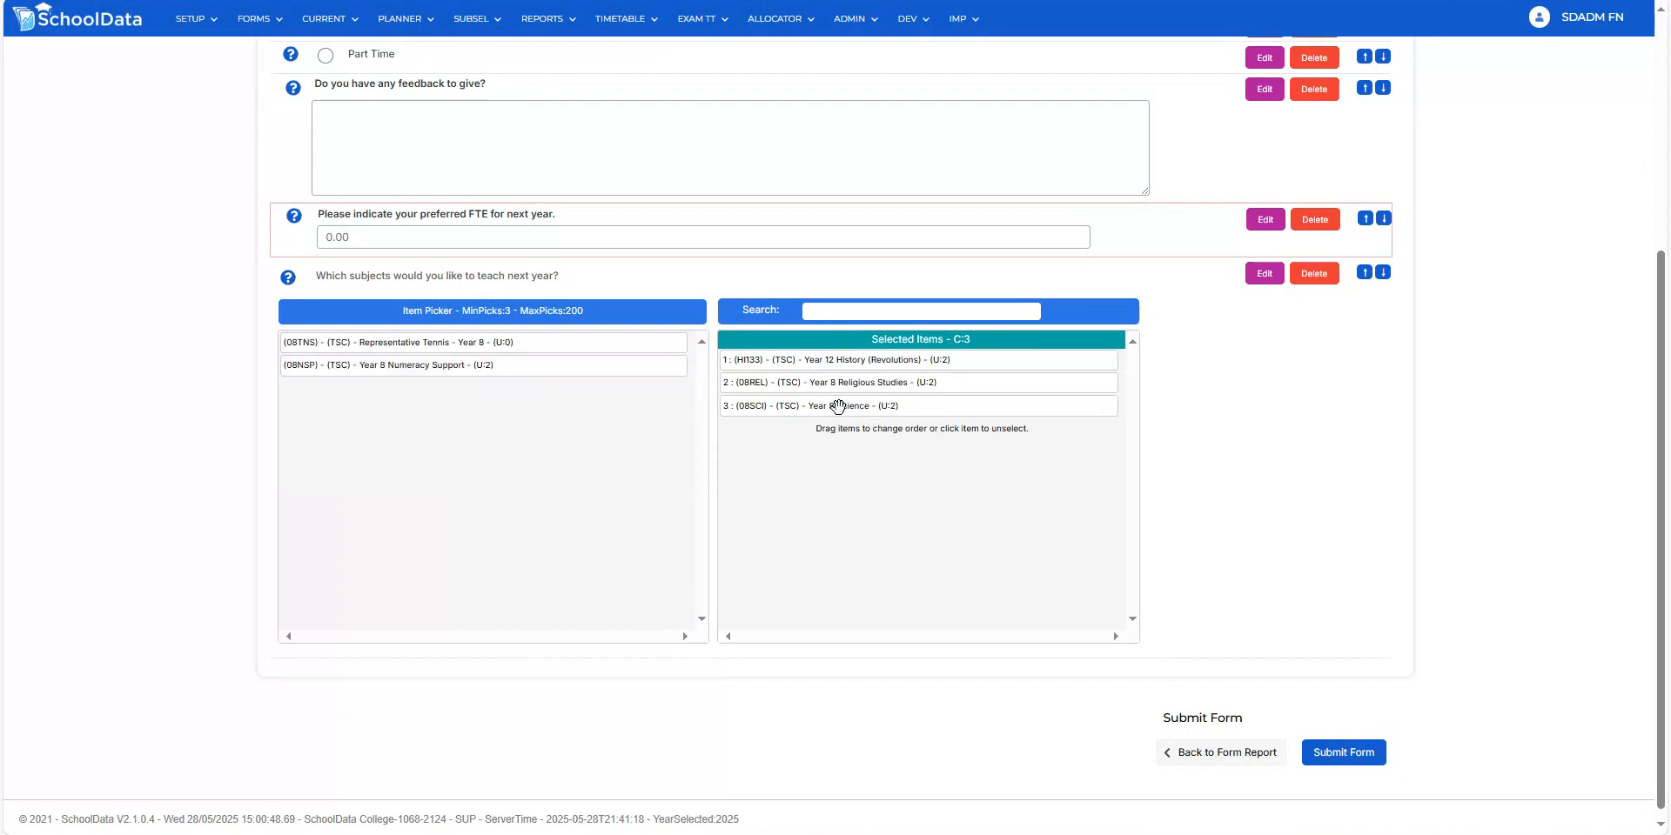
left_click_drag(837, 403, 840, 358)
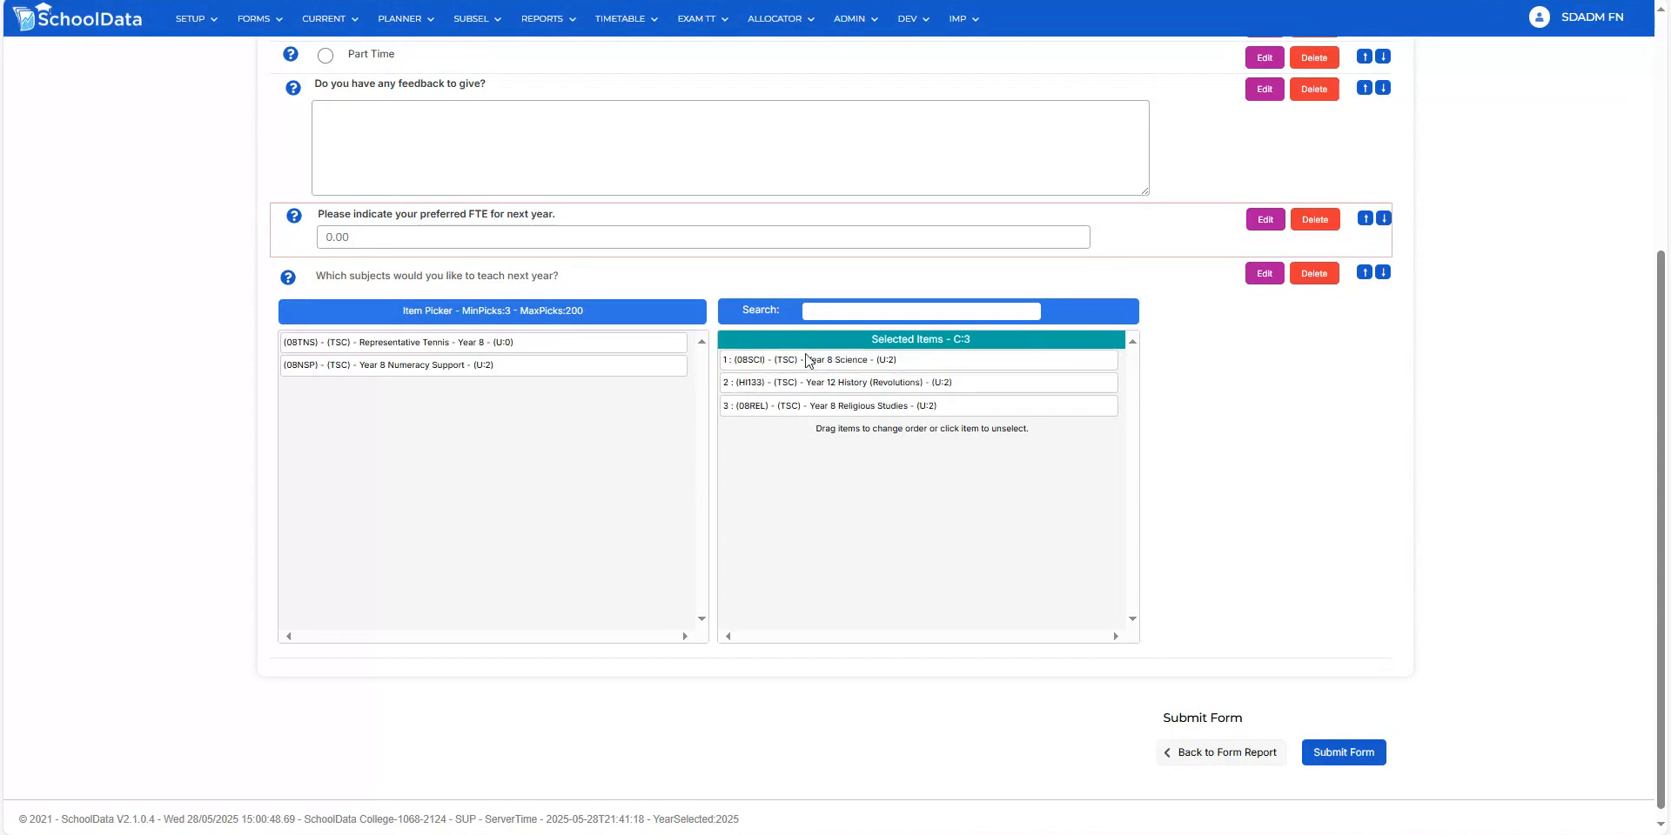
left_click(852, 382)
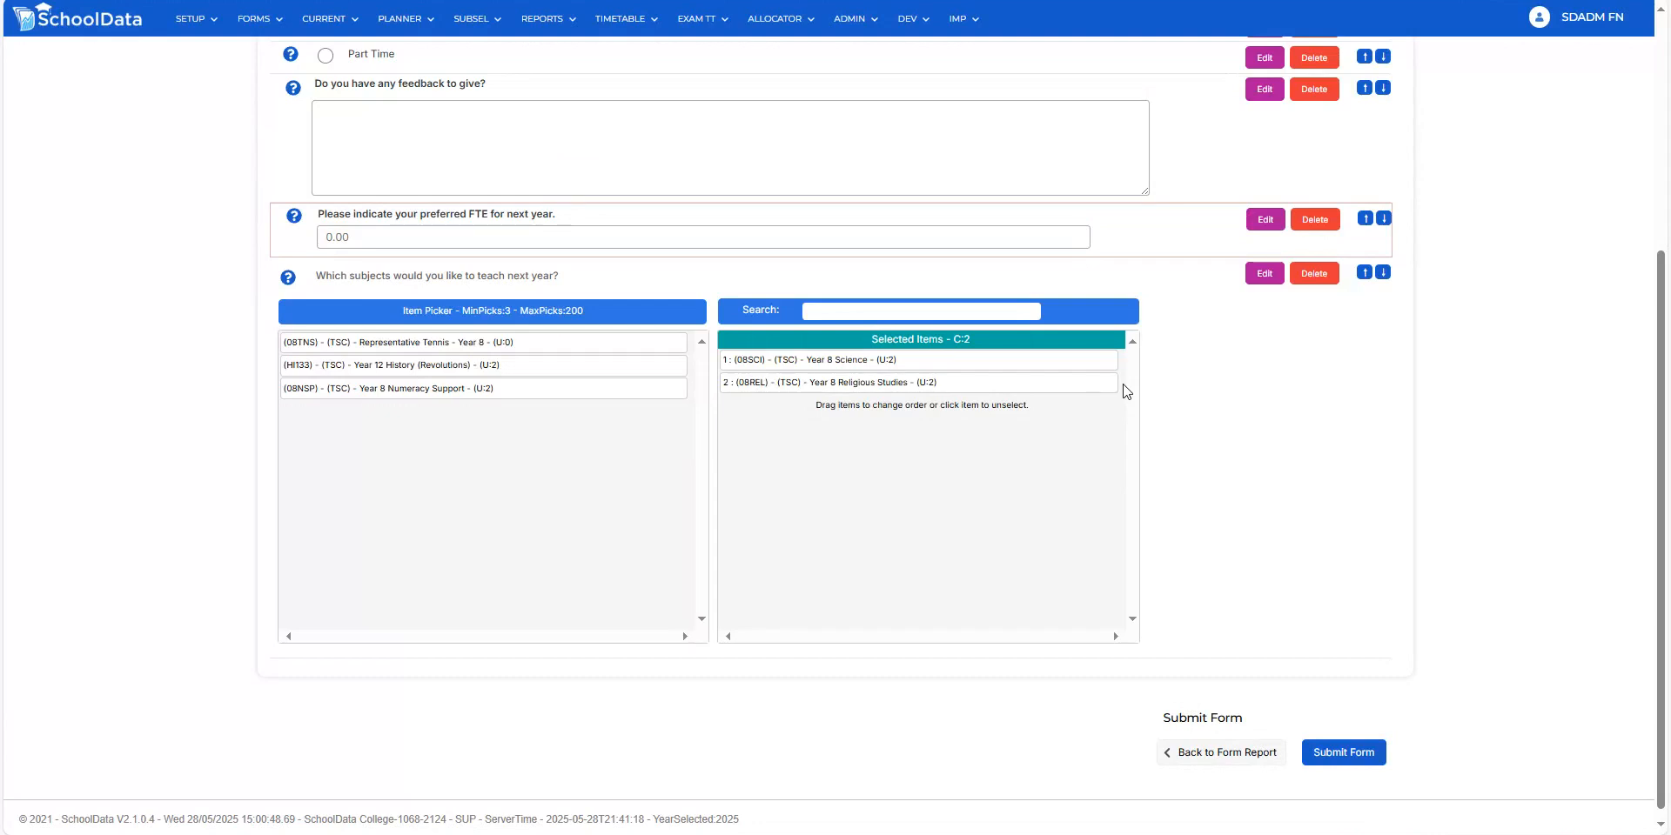
- Try to submit the form with only two subjects selected, read the form error and dismiss it
scroll(1395, 496, "down", 1)
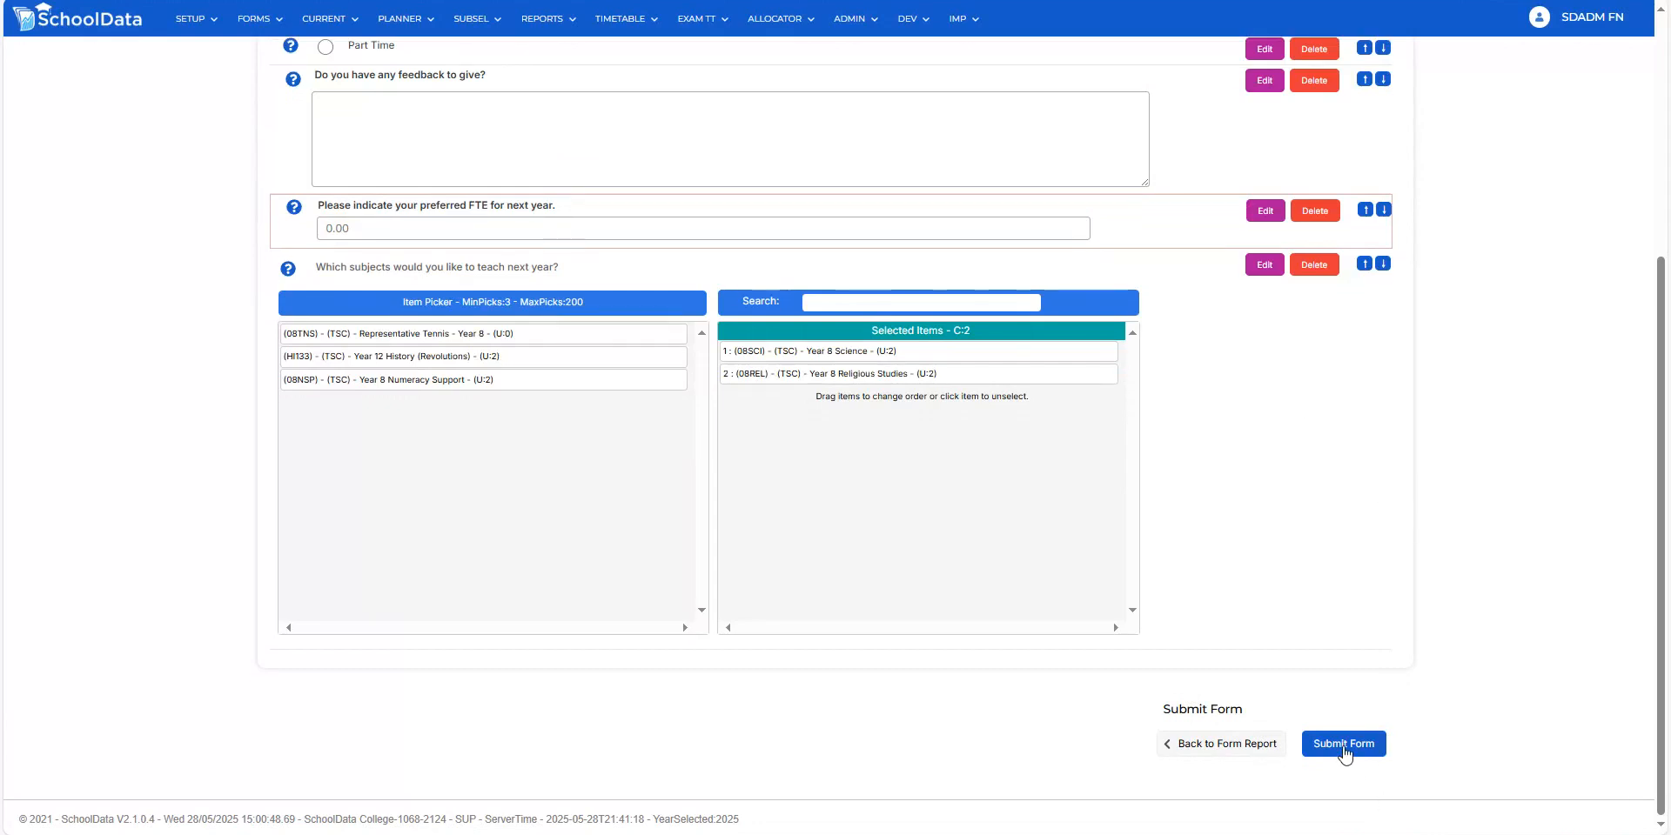
left_click(1344, 746)
left_click(1079, 172)
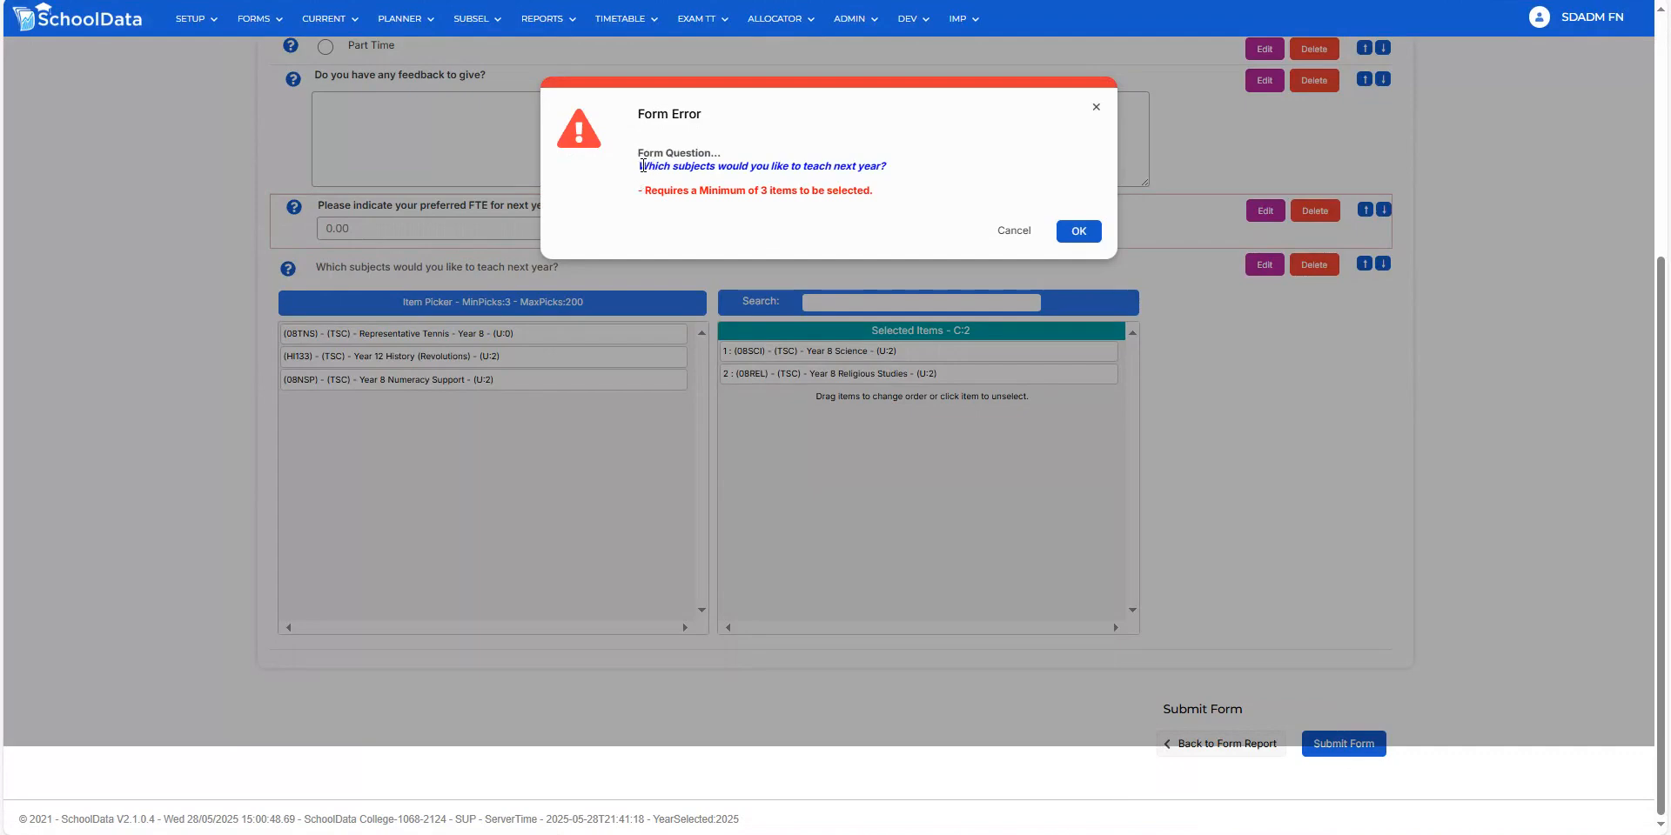
left_click_drag(642, 166, 886, 169)
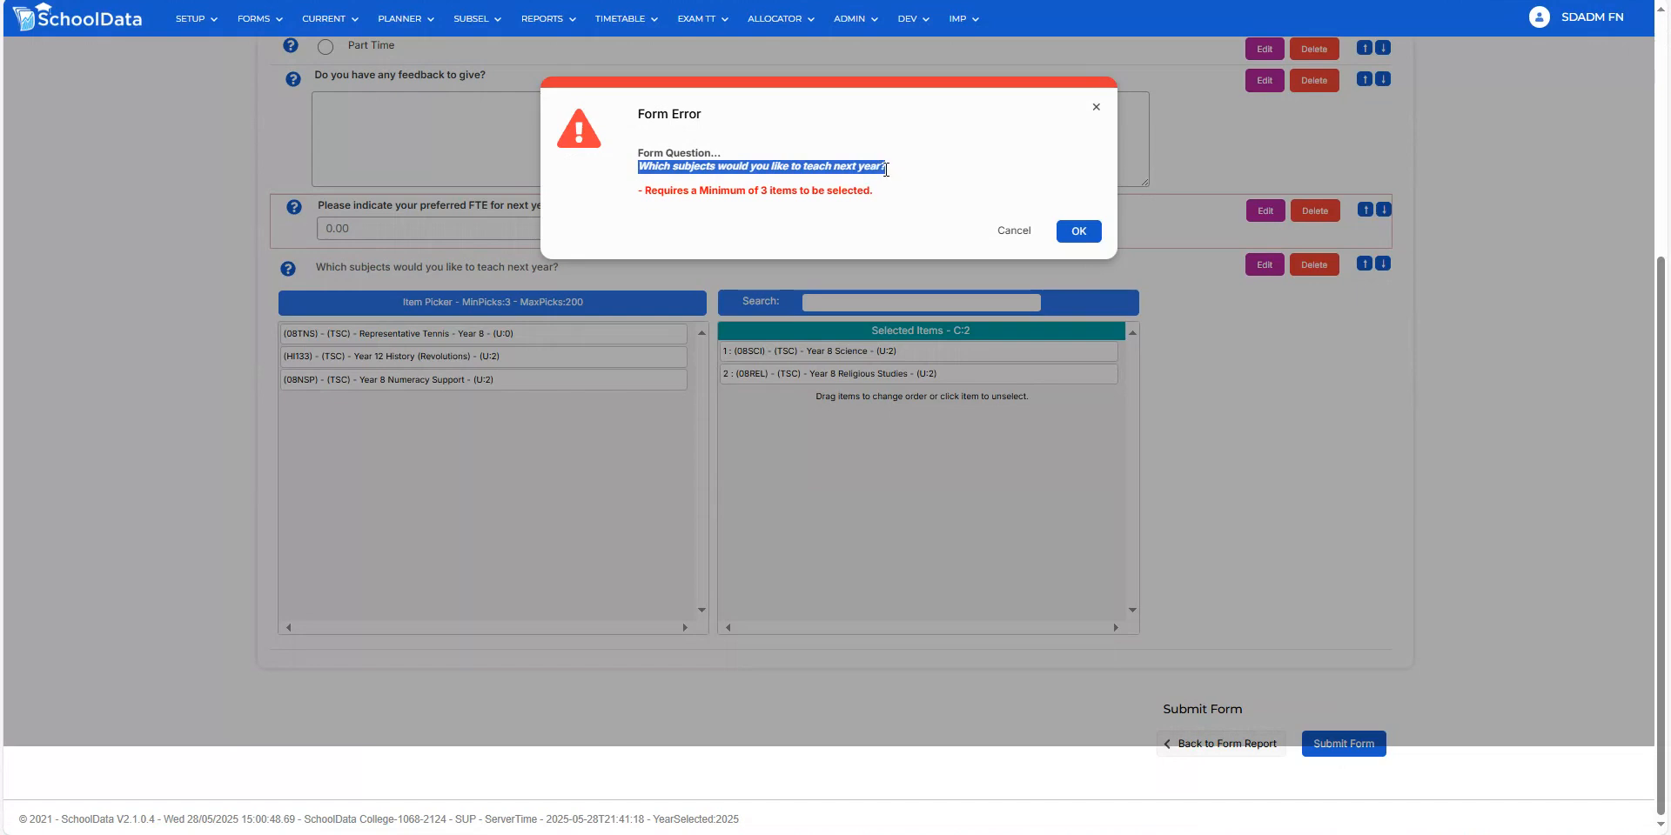
left_click_drag(677, 190, 858, 191)
left_click(941, 191)
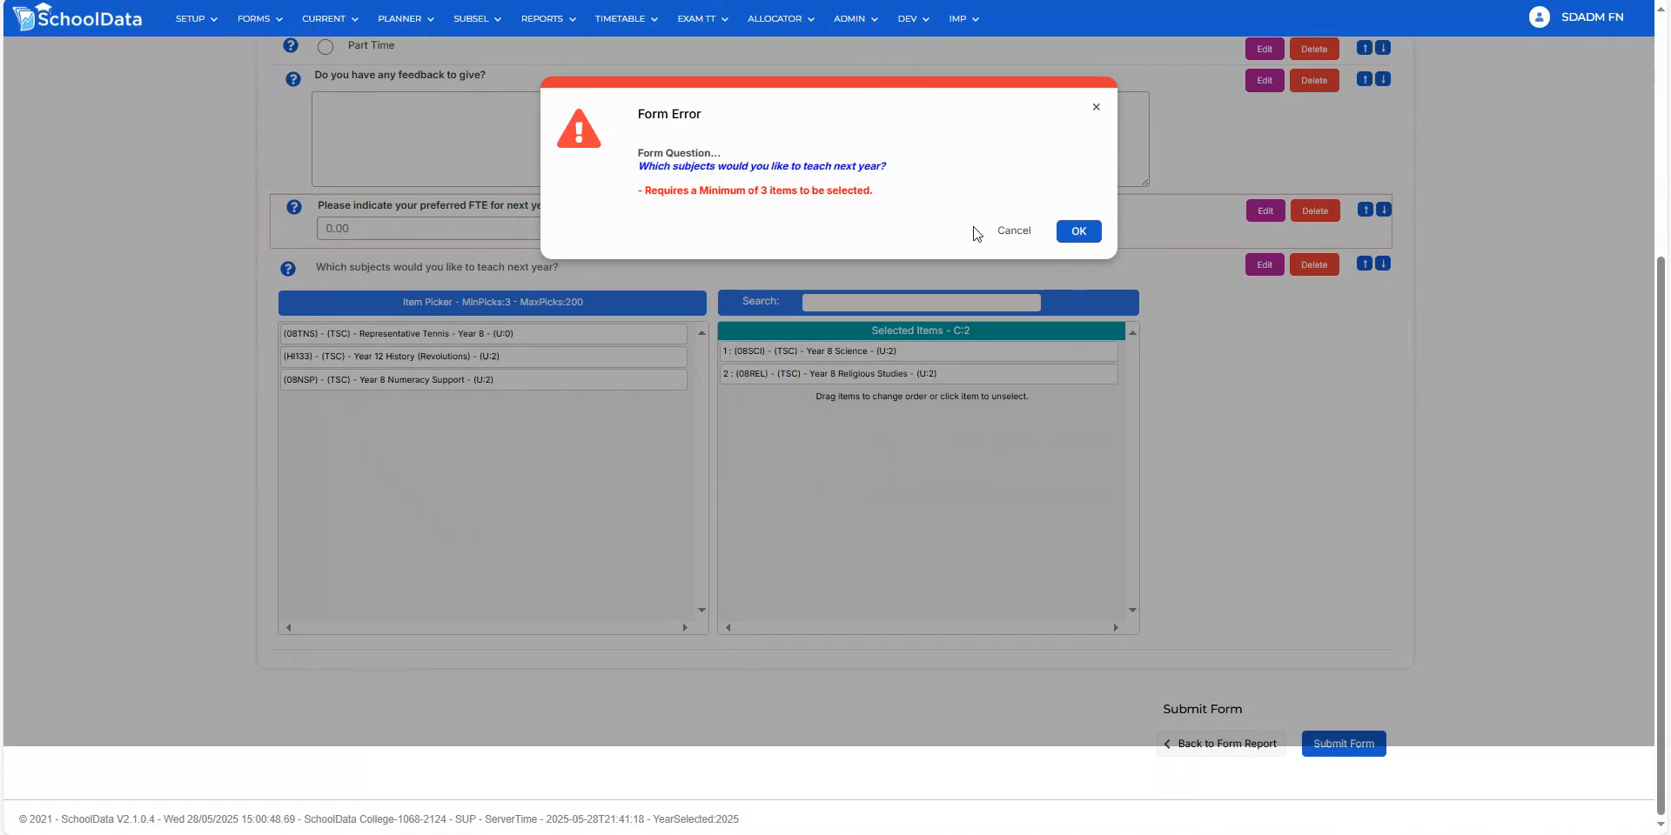
left_click(1018, 234)
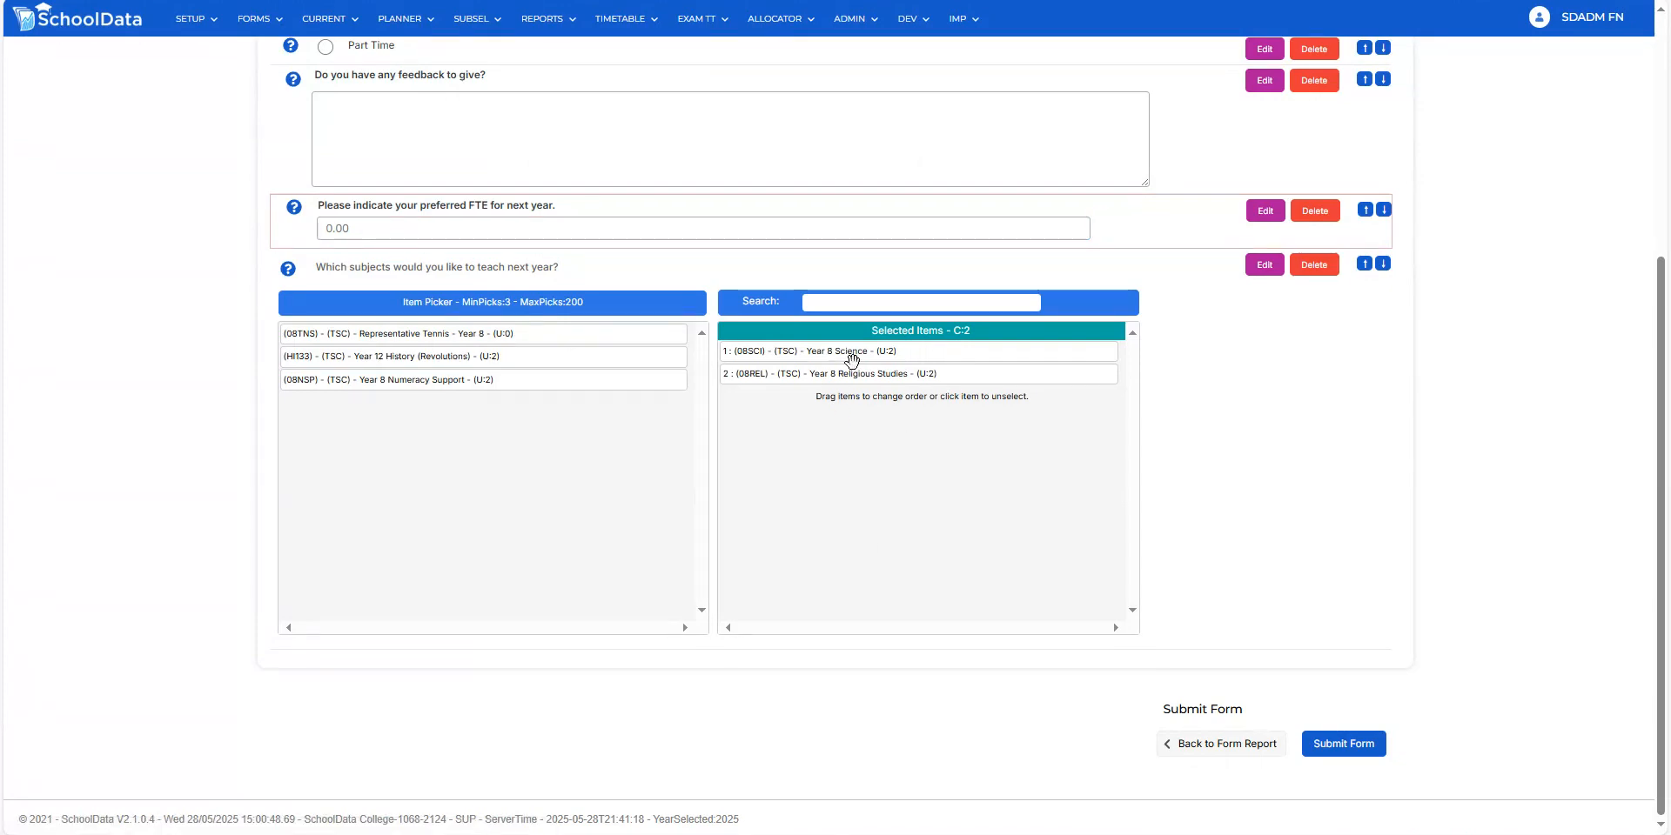
- Review the available field types in a new Future Intentions question
scroll(851, 360, "up", 10)
left_click(1189, 274)
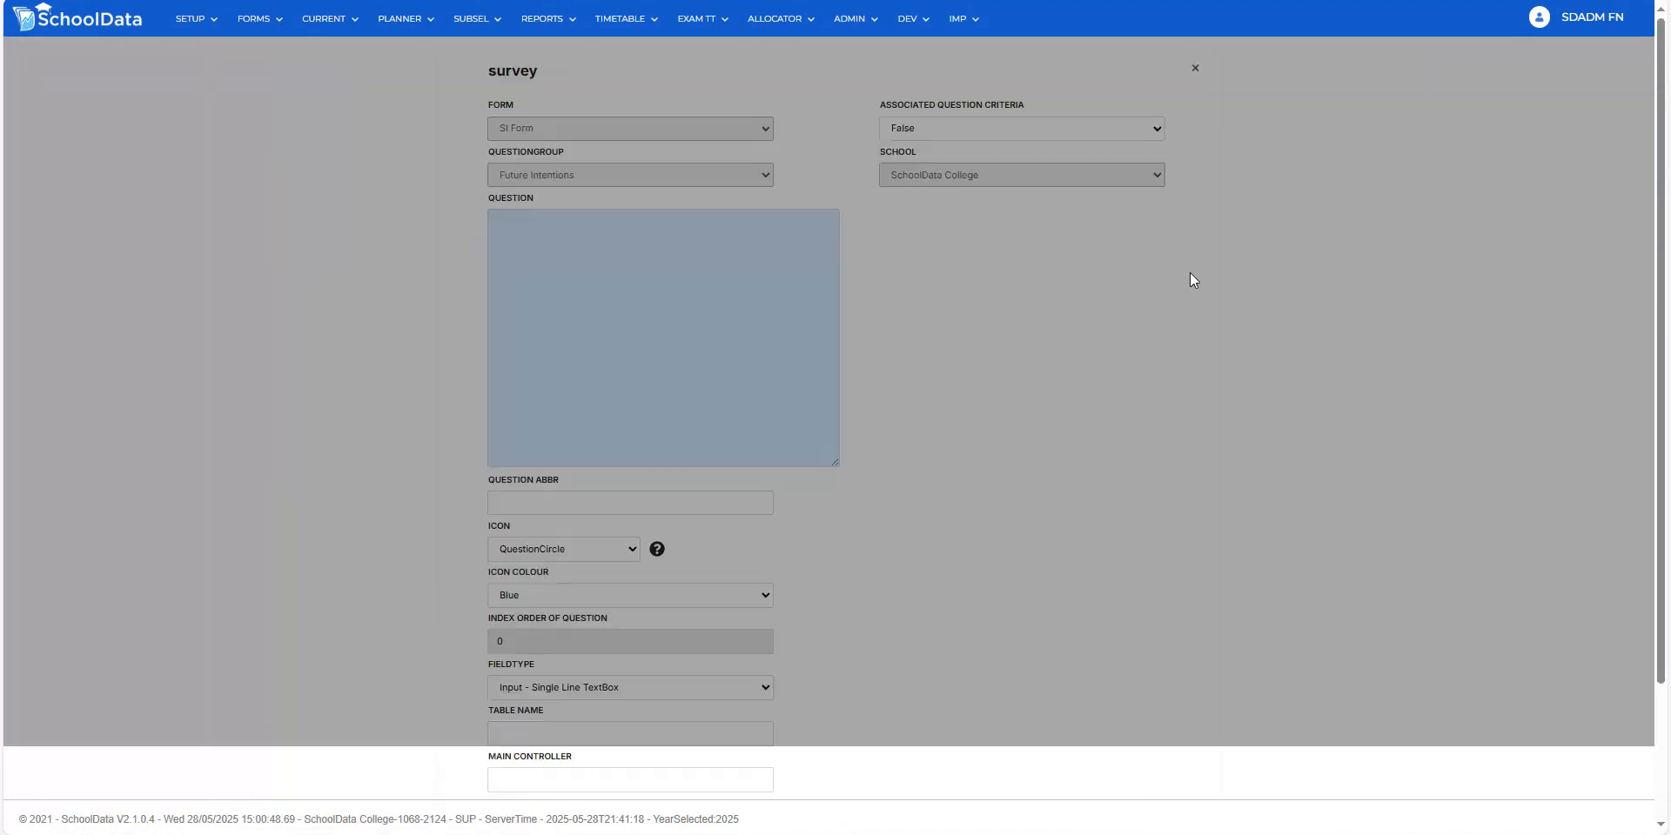
scroll(944, 392, "down", 2)
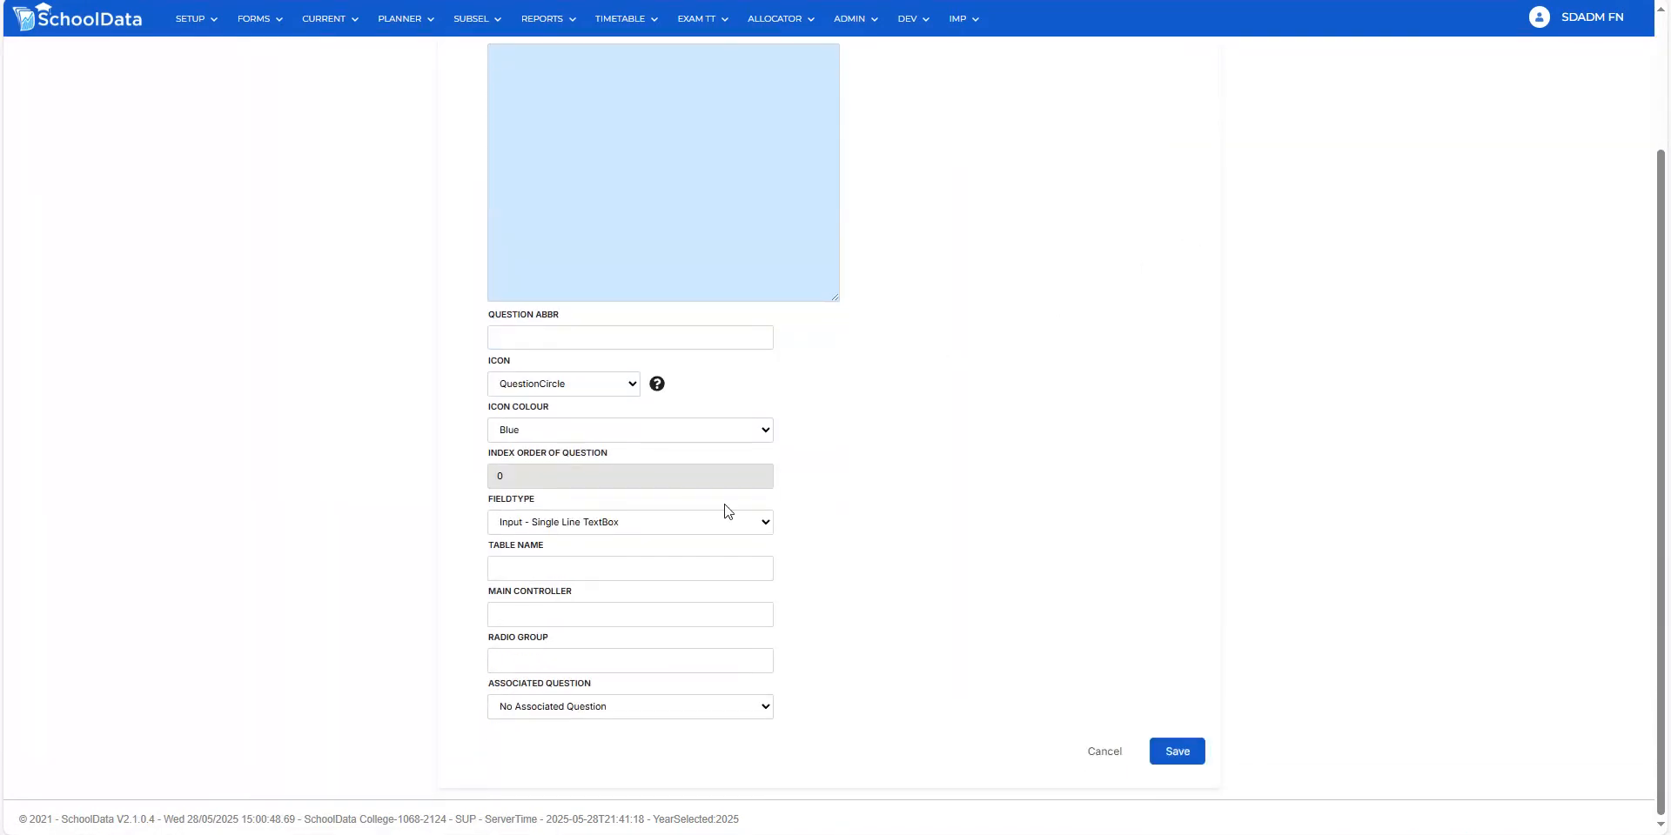
left_click(567, 527)
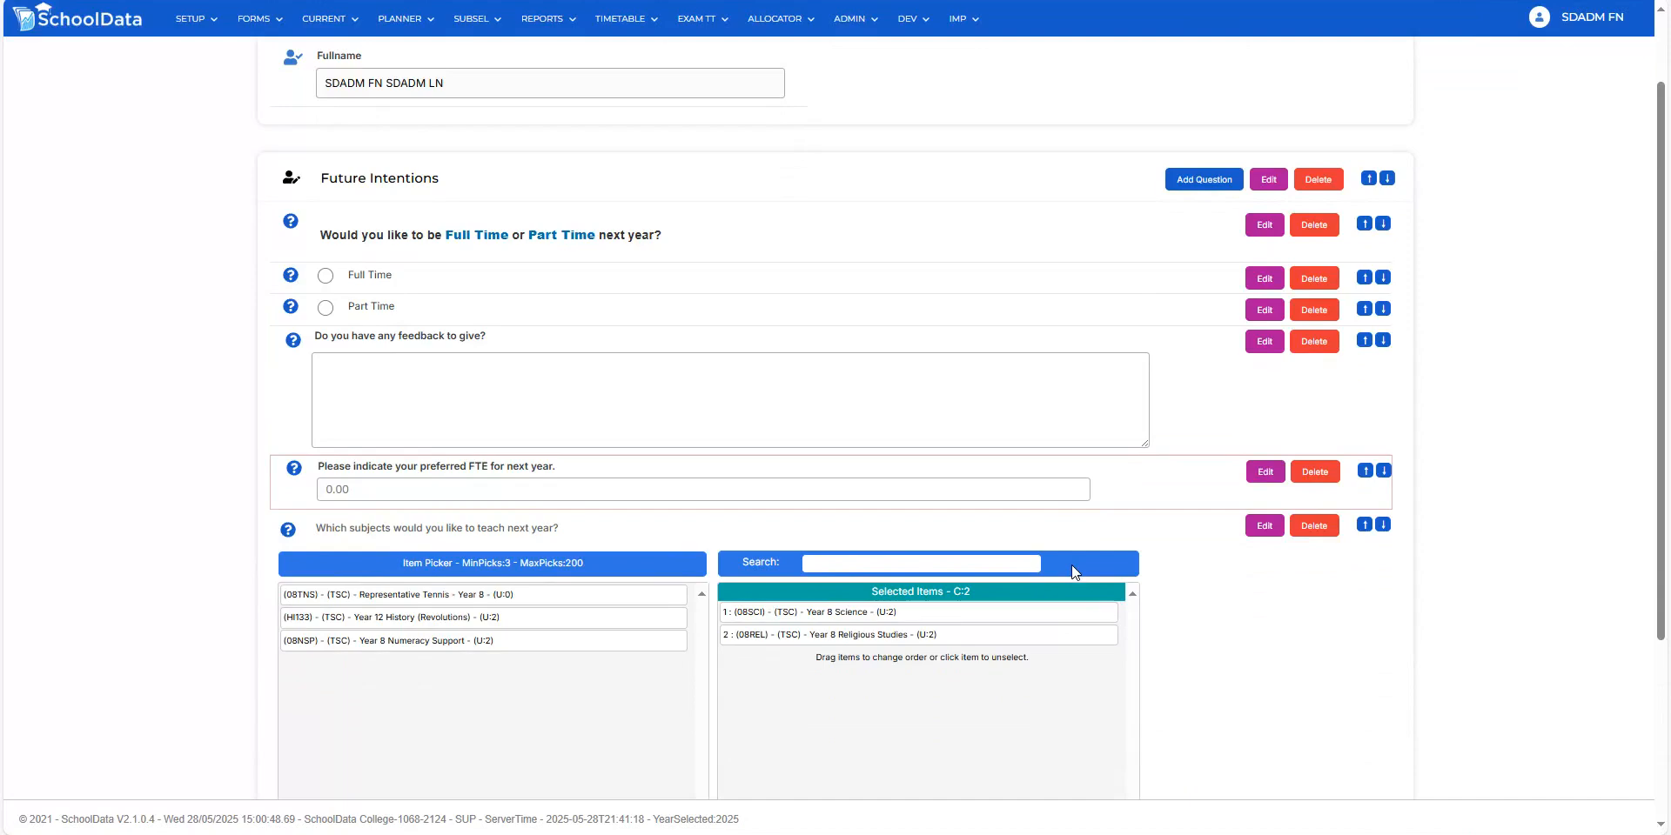
- Return from the form preview to the SI Form's reports and view its statistics
scroll(1072, 566, "down", 3)
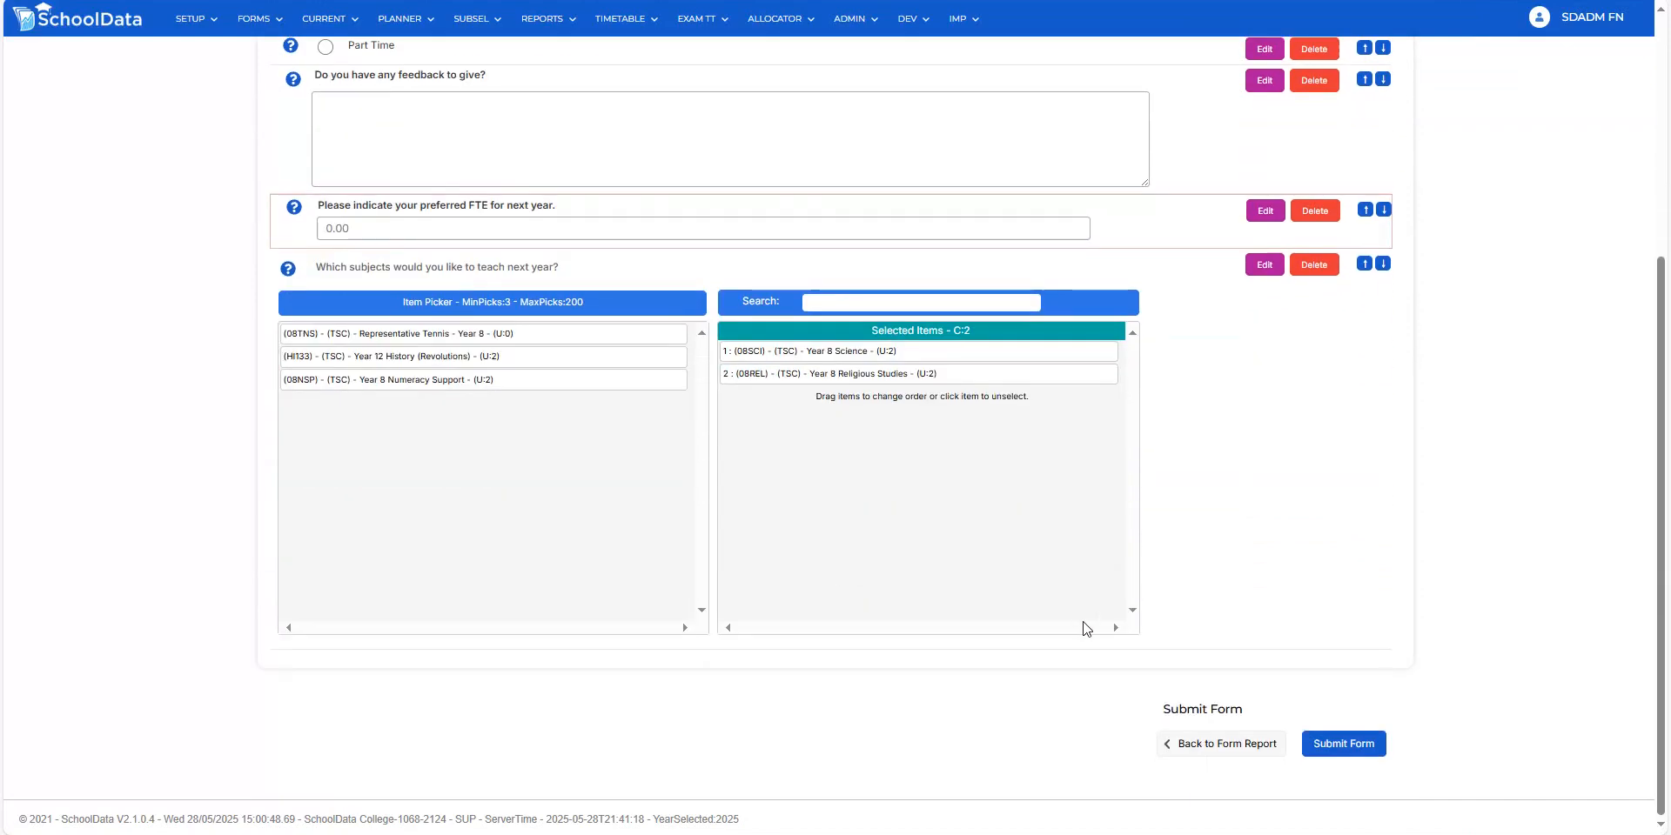
left_click(1216, 745)
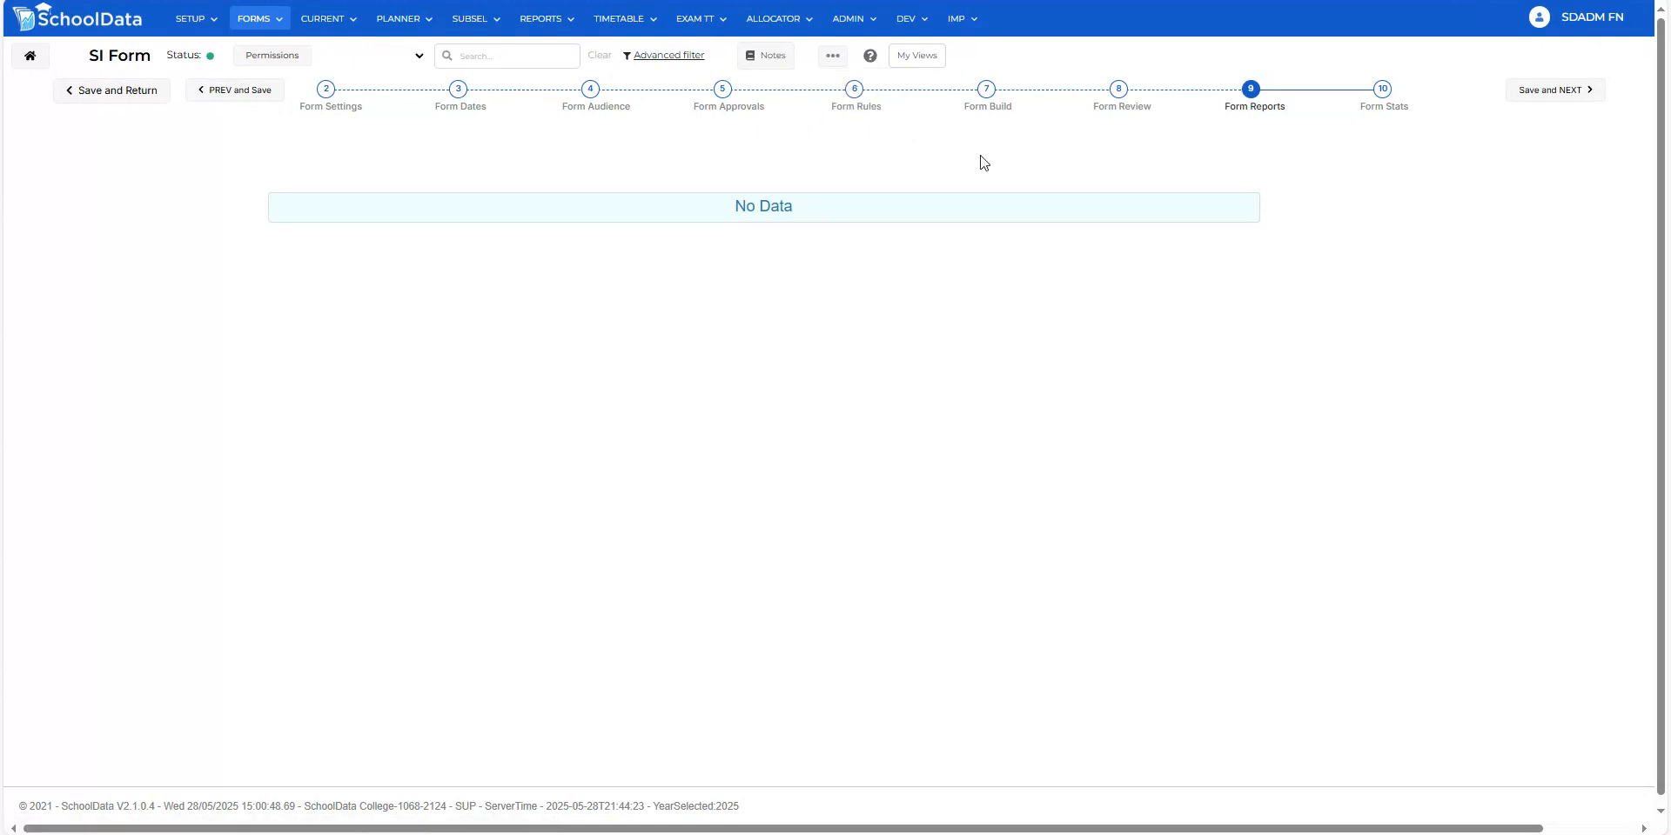
left_click(1384, 94)
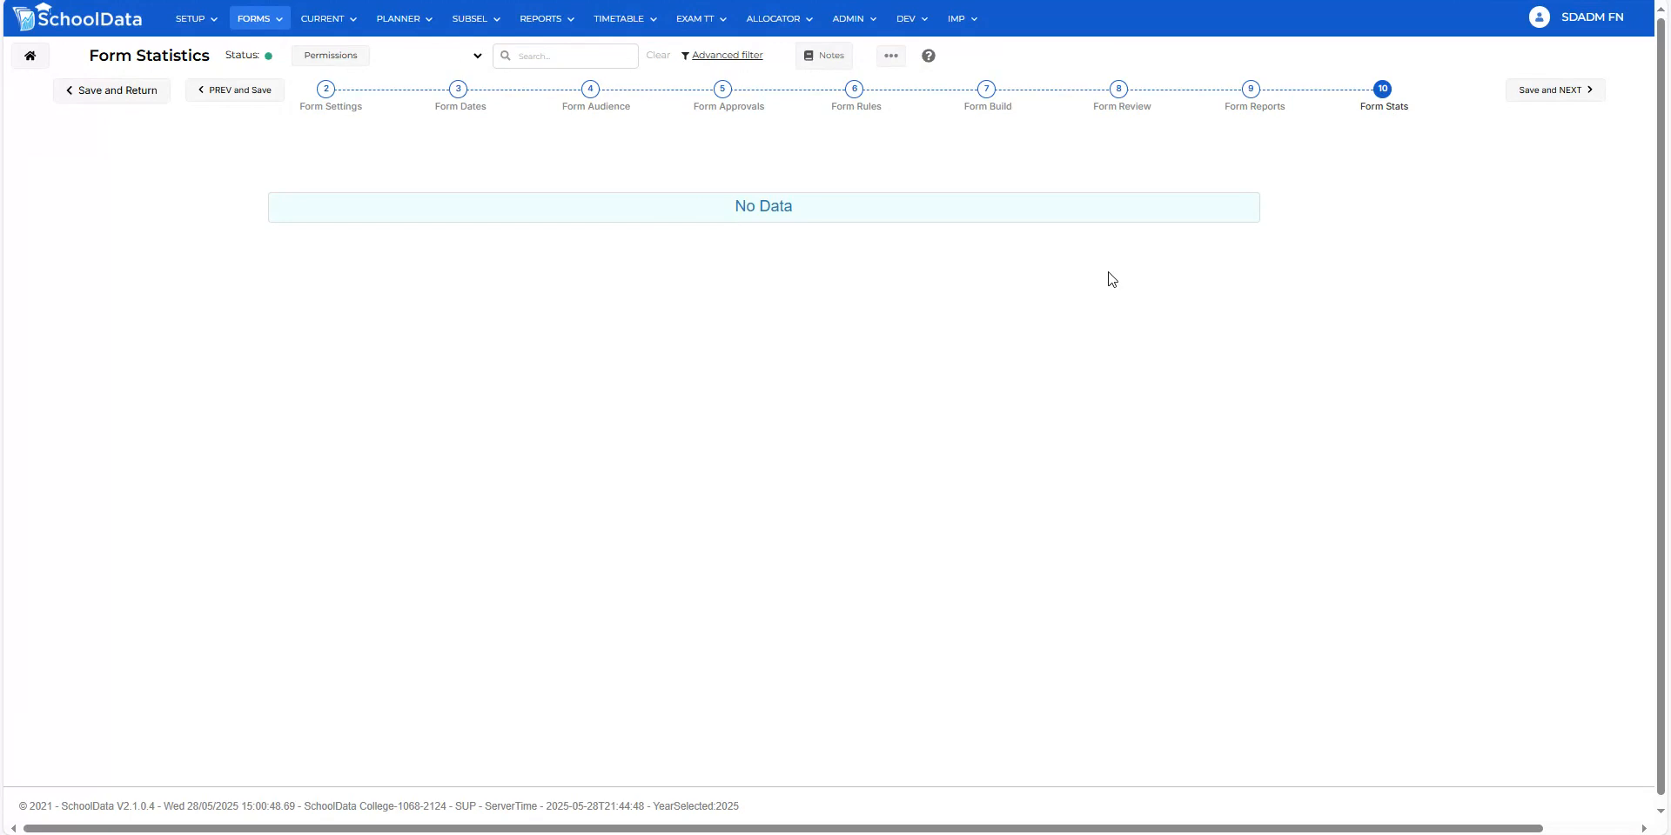
- Save the SI Form, return to the Staff Intentions Forms list and go to the home page
left_click(133, 90)
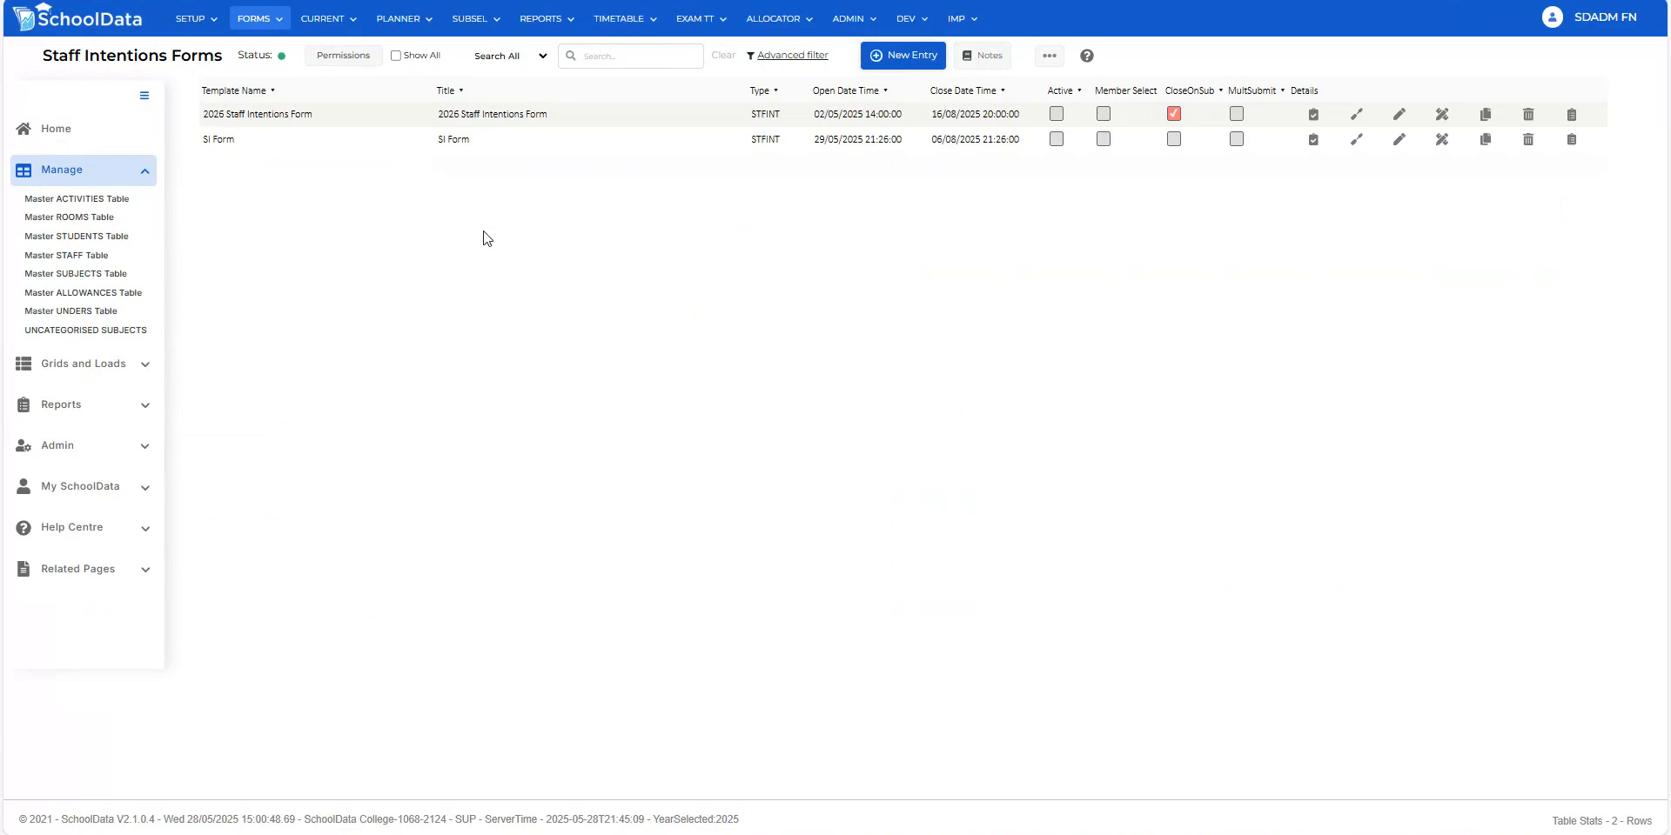
left_click(67, 23)
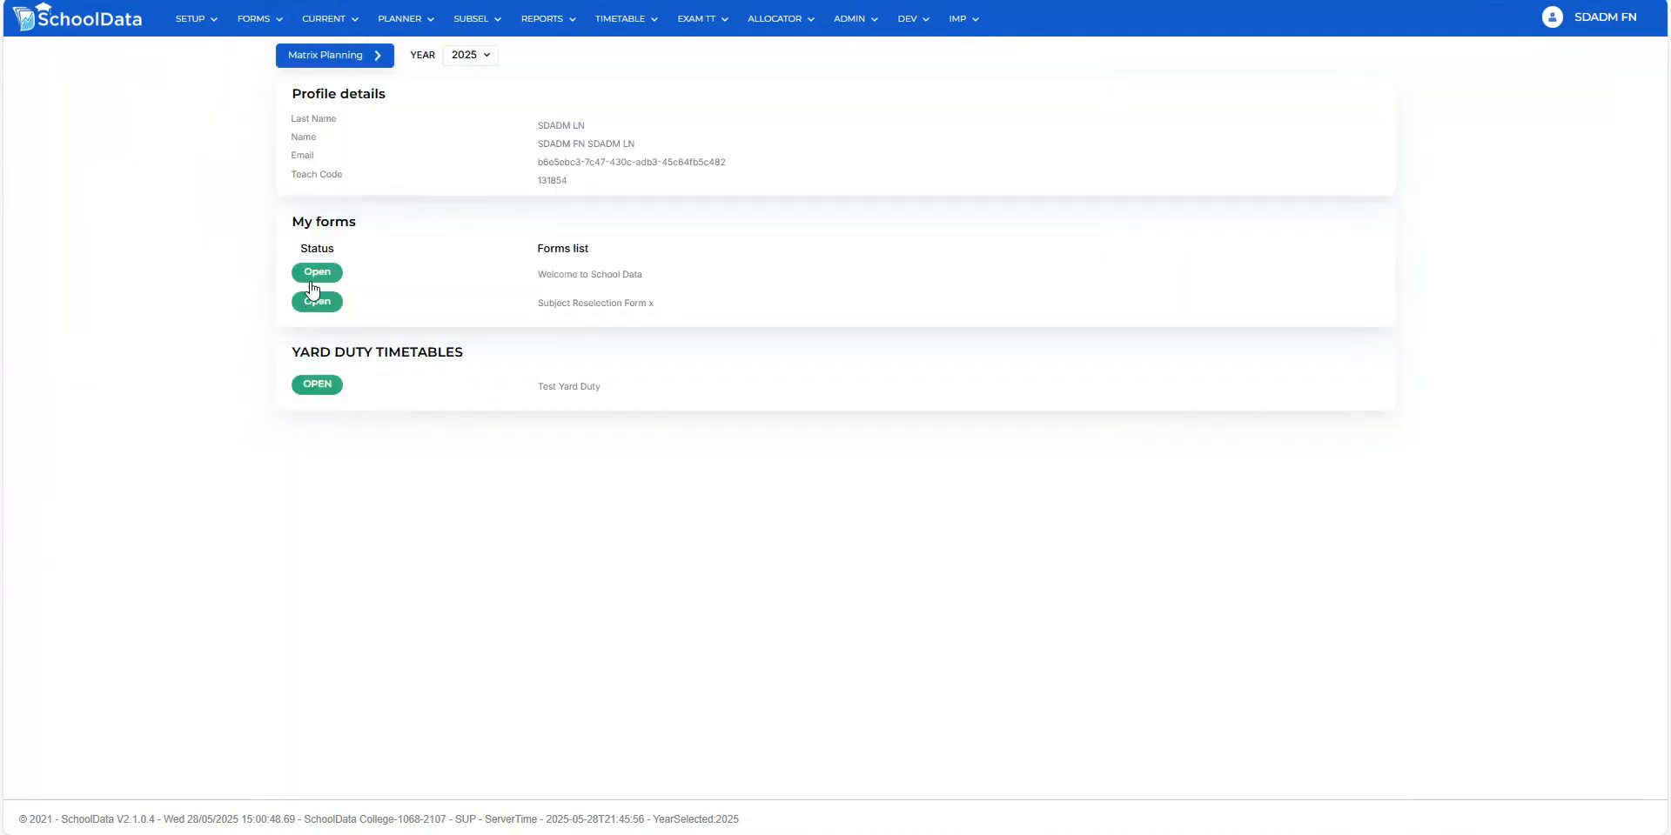